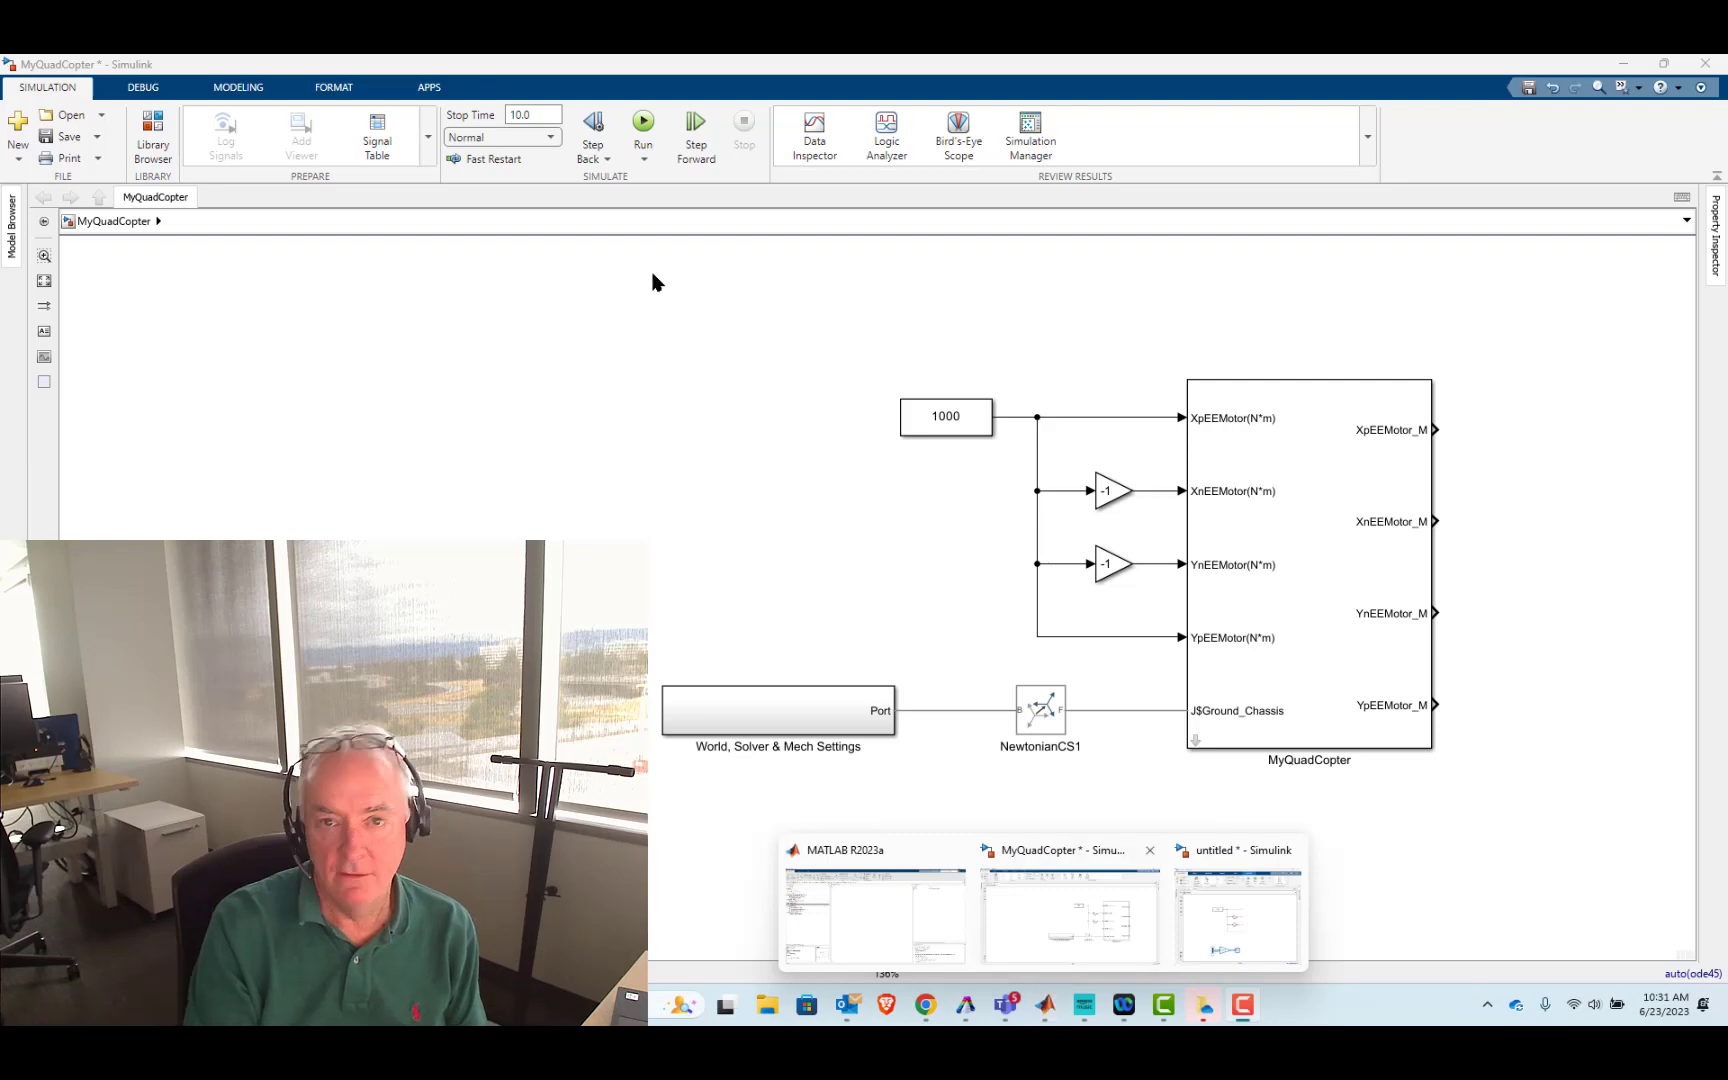
# - Run the MyQuadCopter simulation and watch the propeller animation in isometric view
pyautogui.click(645, 140)
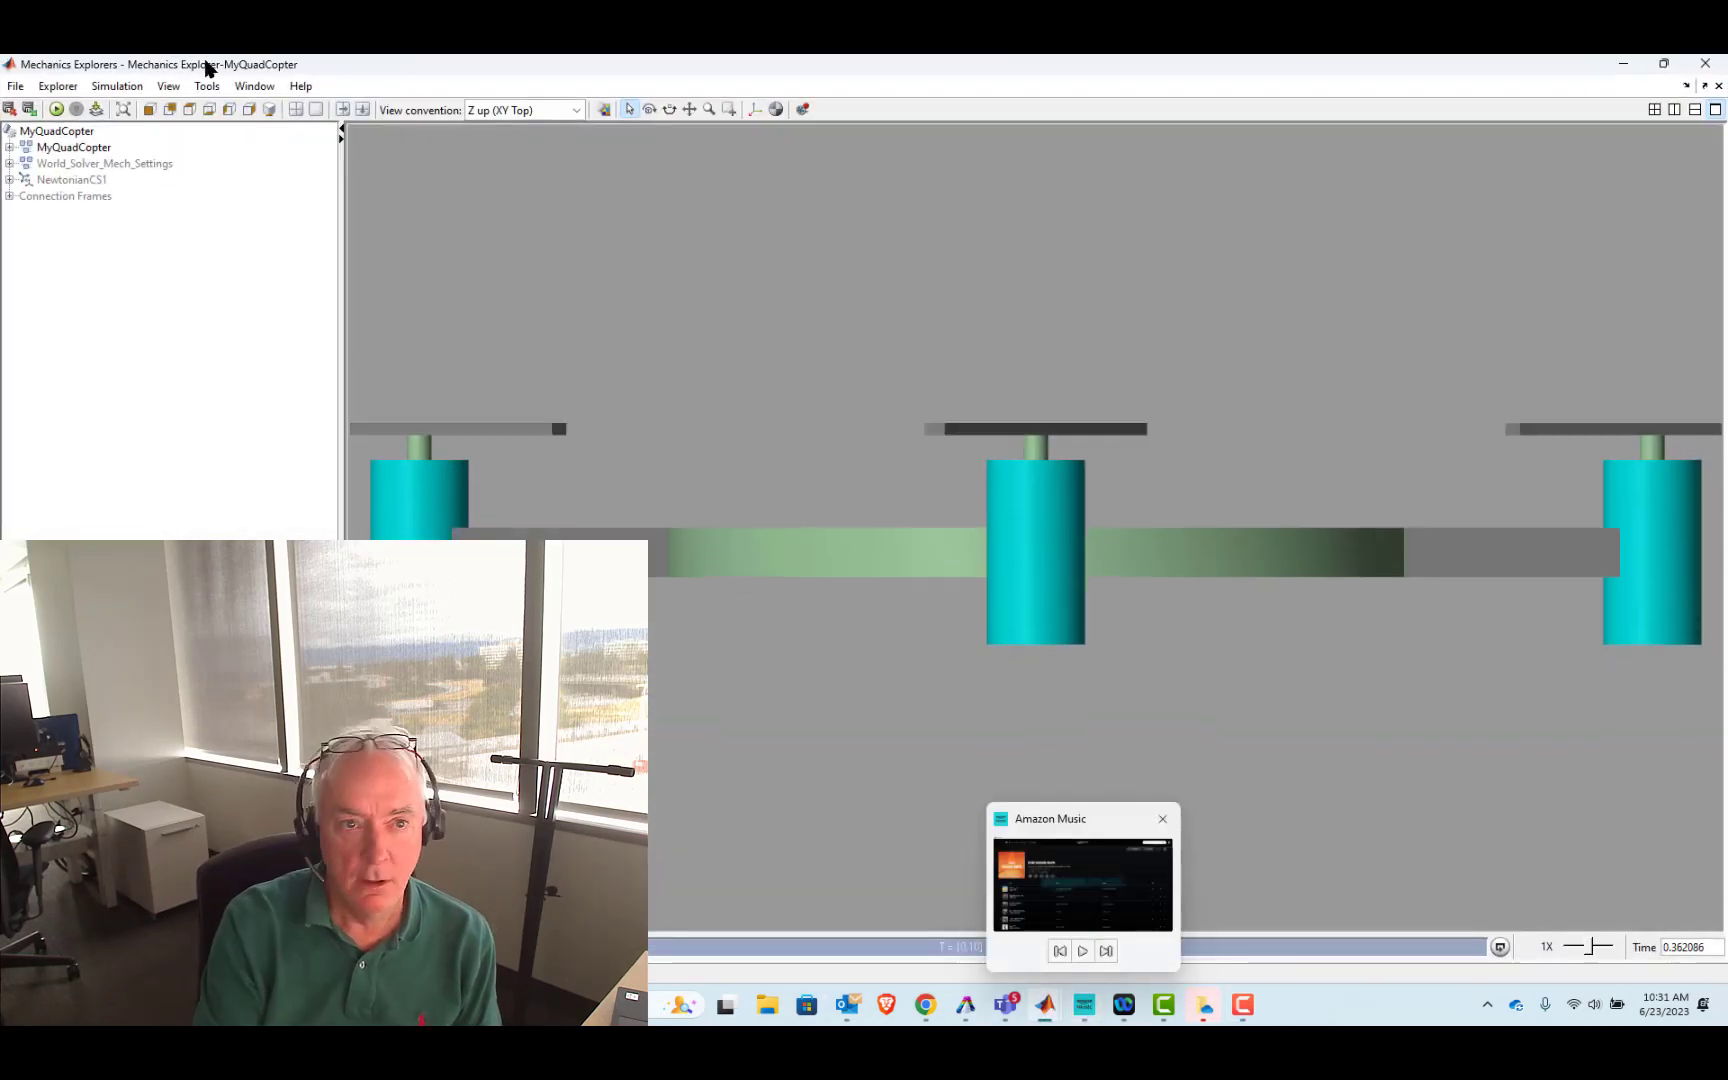
pyautogui.click(269, 109)
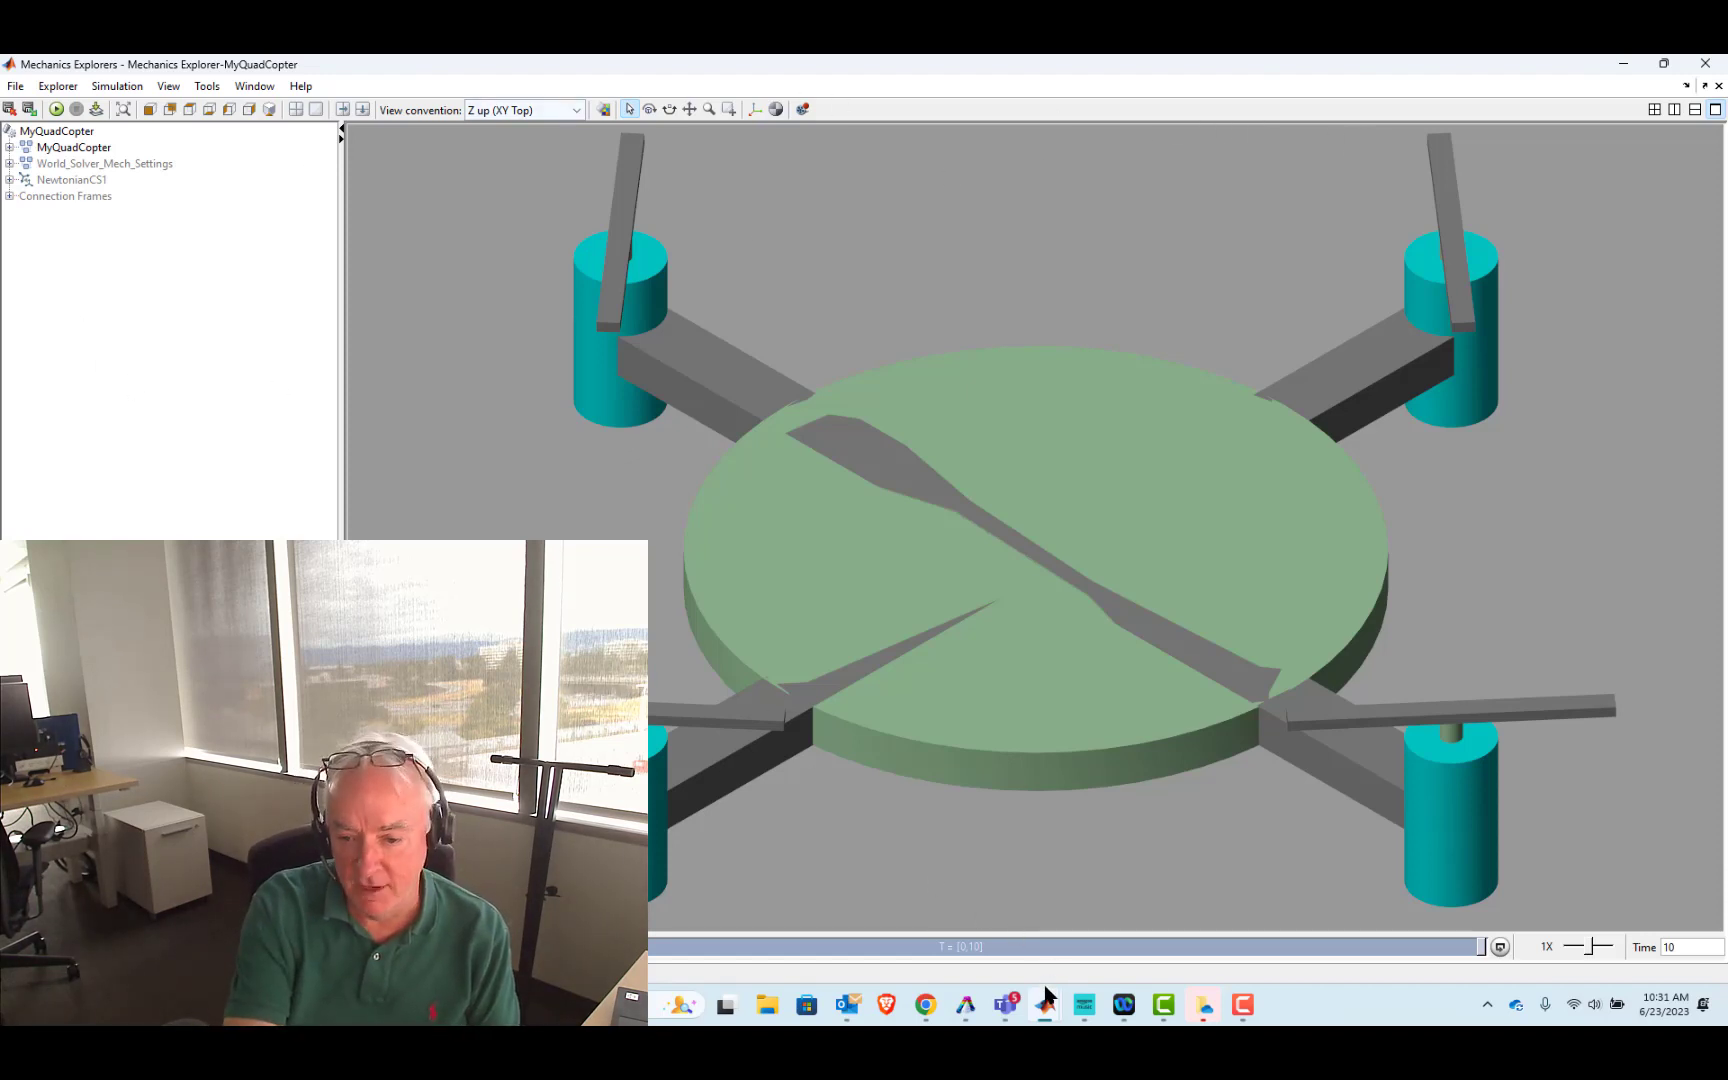
# - Add a Bus Selector block and wire the XpEEMotor_M output into it
pyautogui.moveTo(1042, 1005)
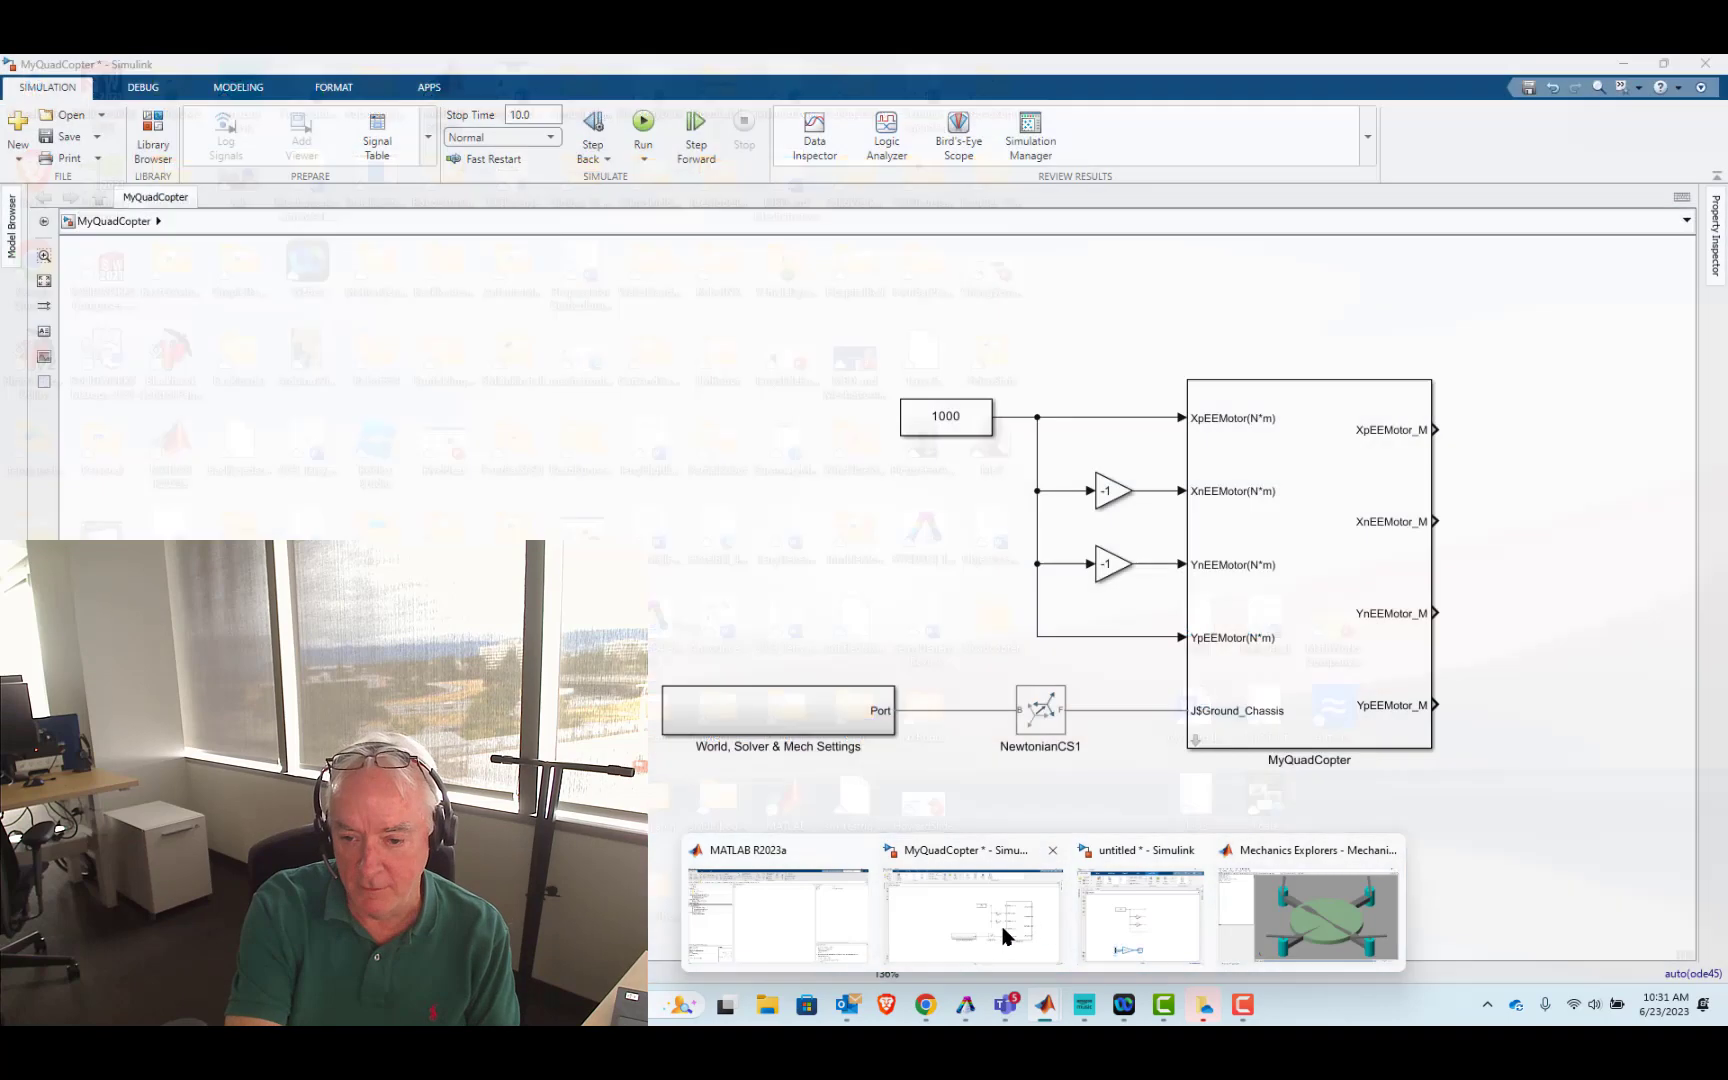
pyautogui.click(990, 926)
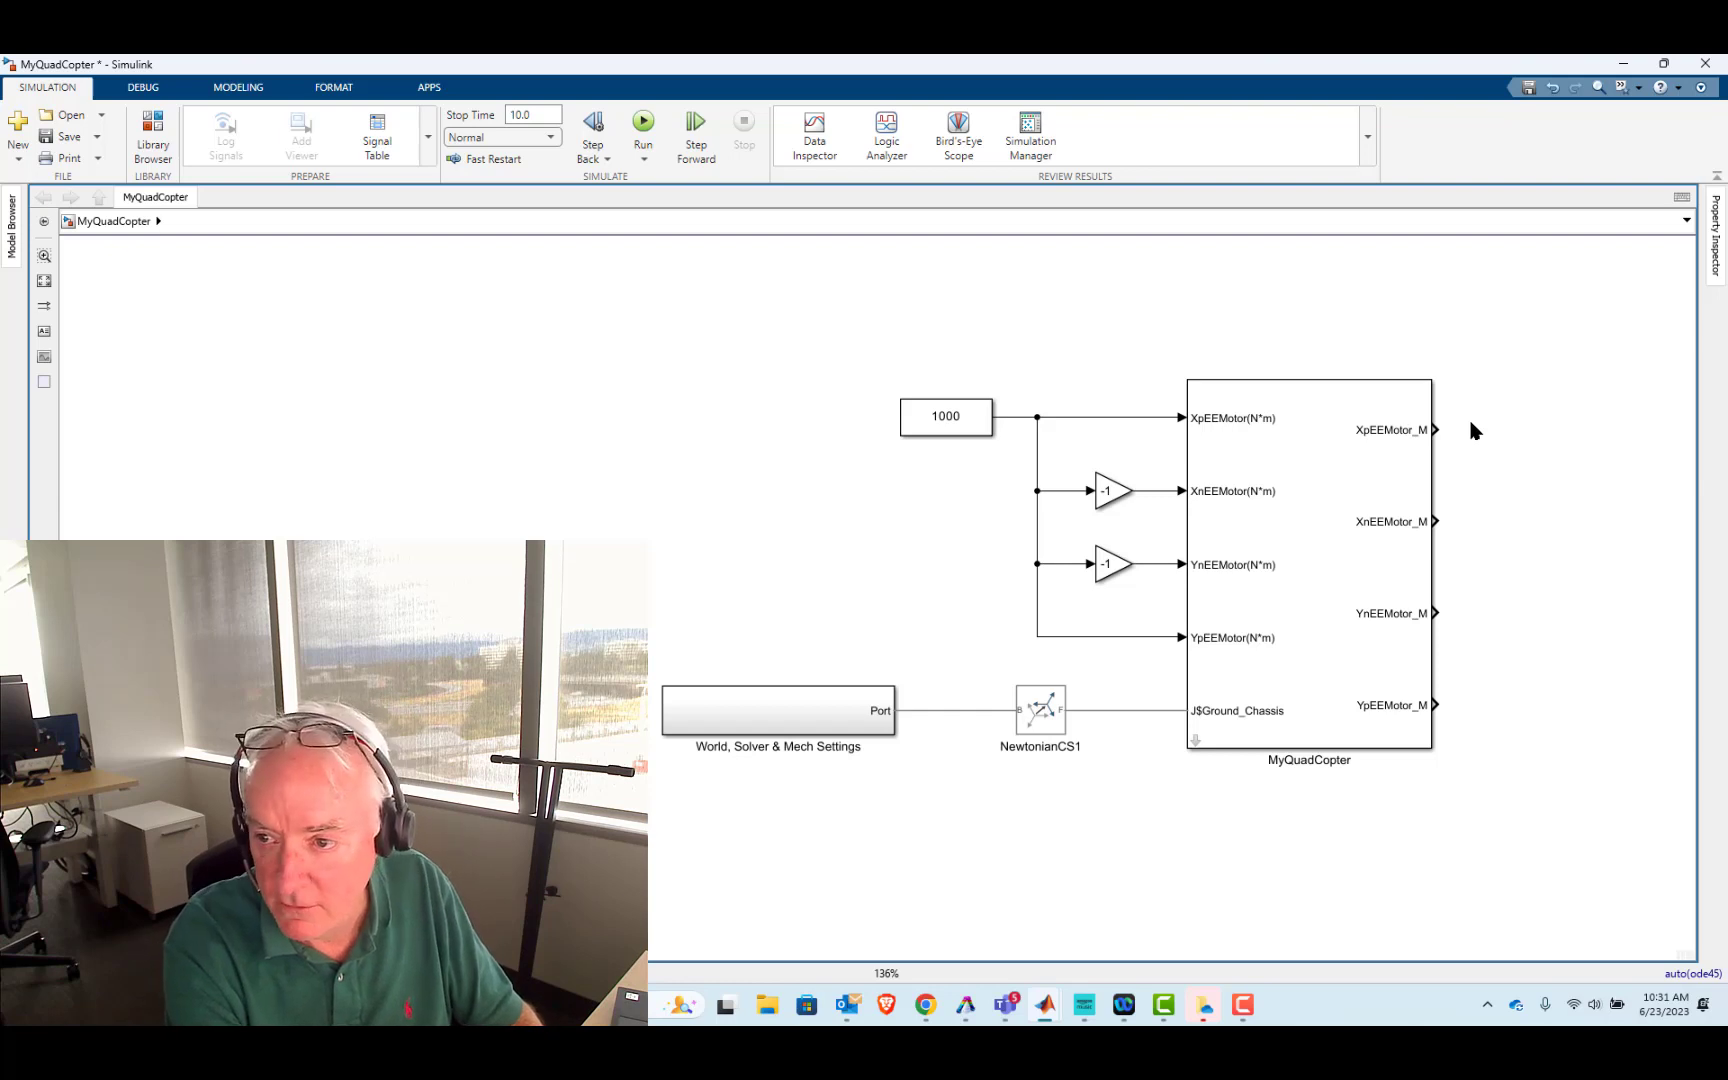
pyautogui.doubleClick(1545, 403)
pyautogui.write('bus')
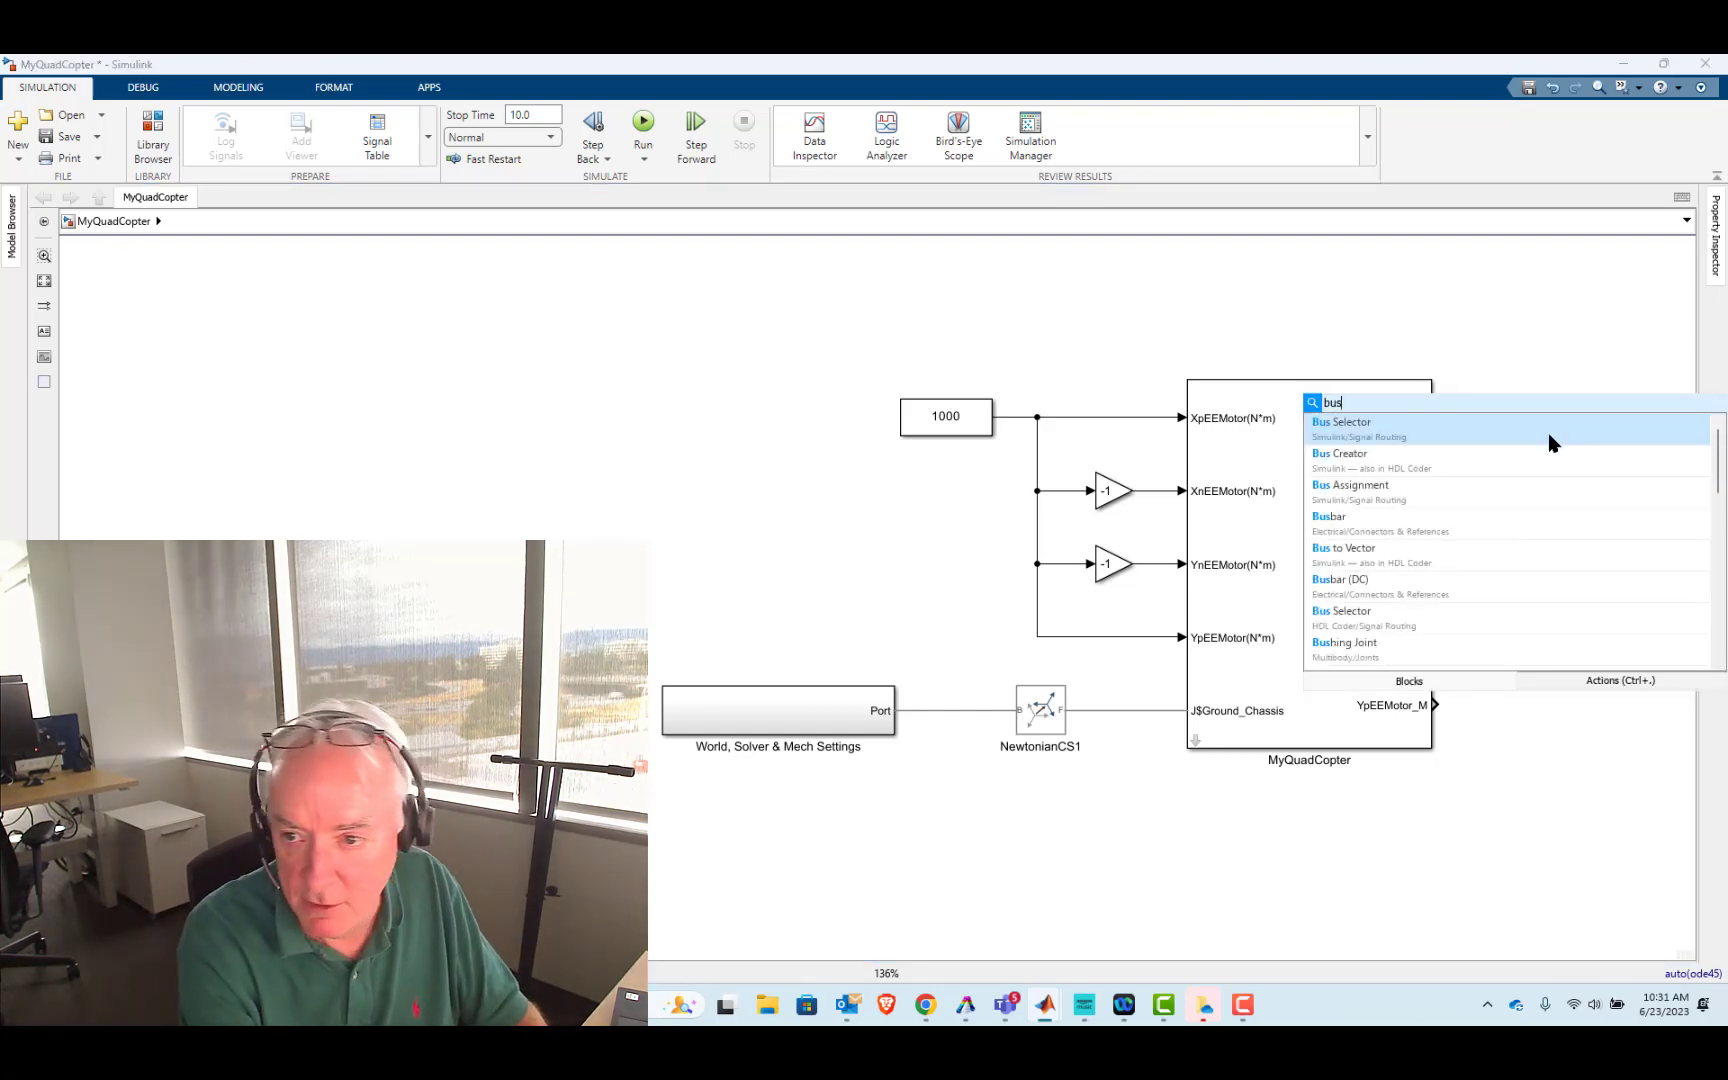
pyautogui.click(1347, 431)
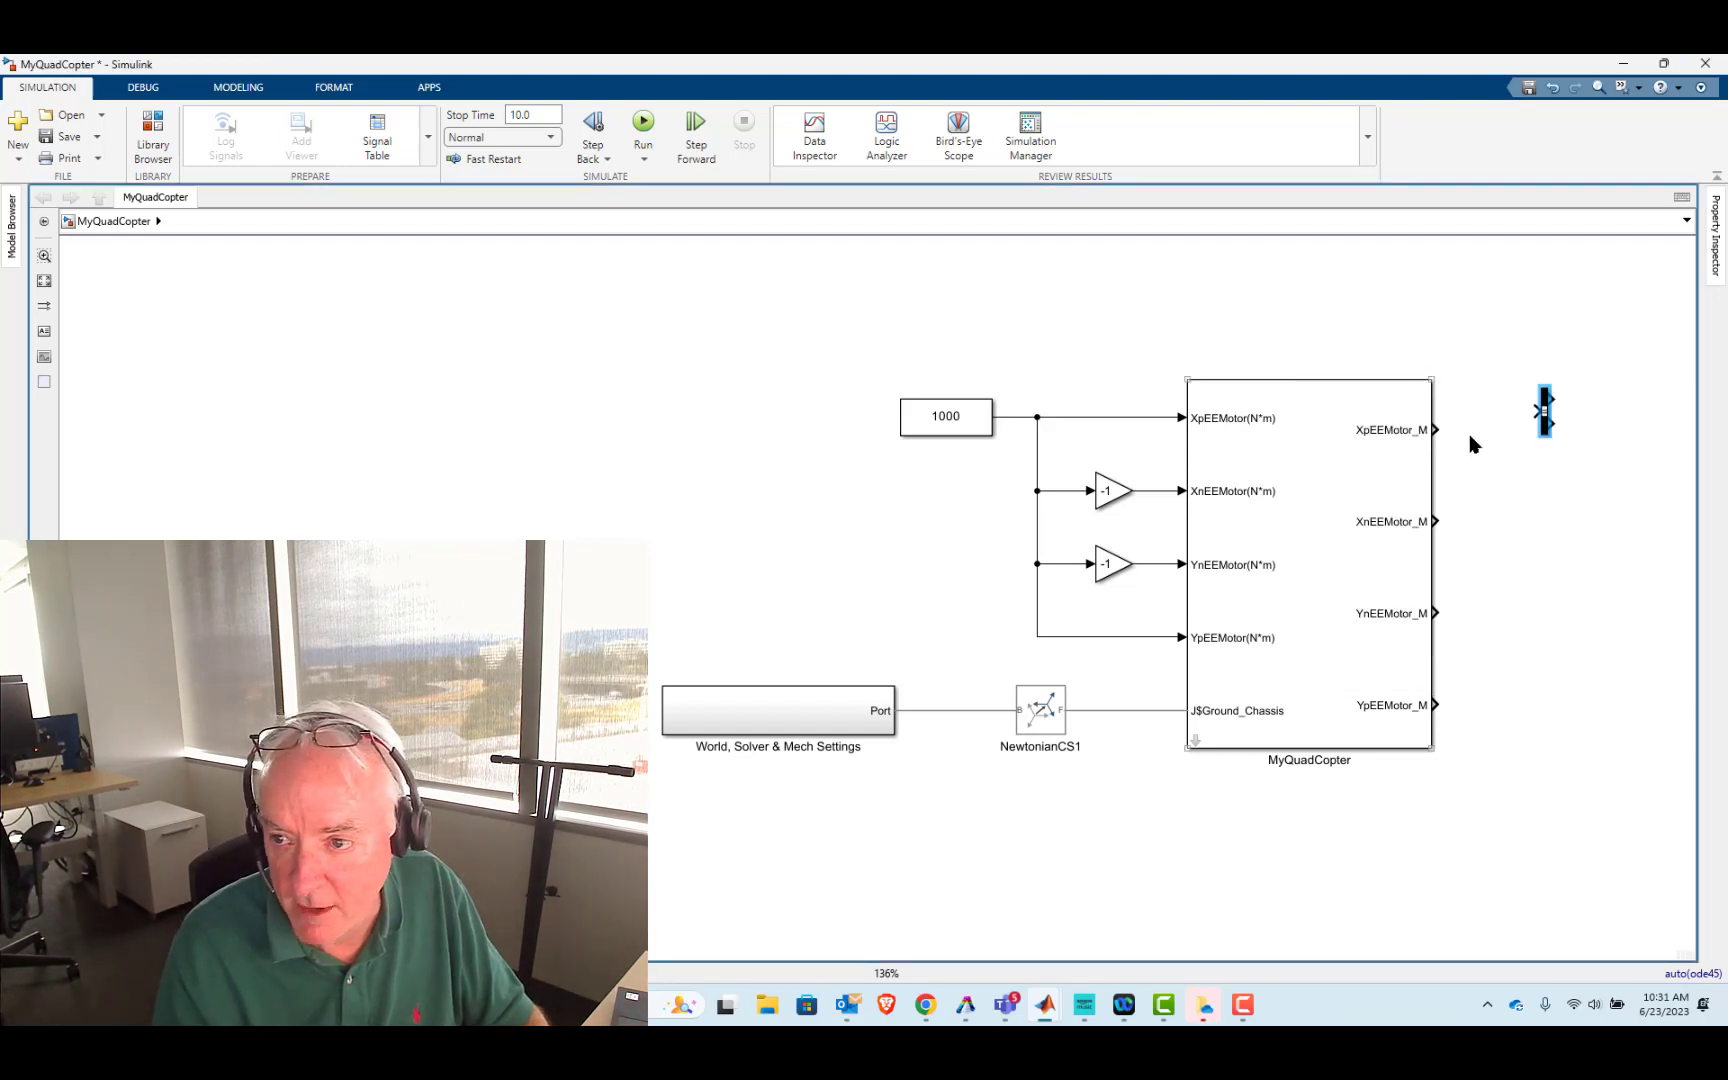
pyautogui.moveTo(1440, 430); pyautogui.dragTo(1532, 418)
# - Remove signal1 and signal2 from the Bus Selector and output only Speed
pyautogui.doubleClick(1545, 418)
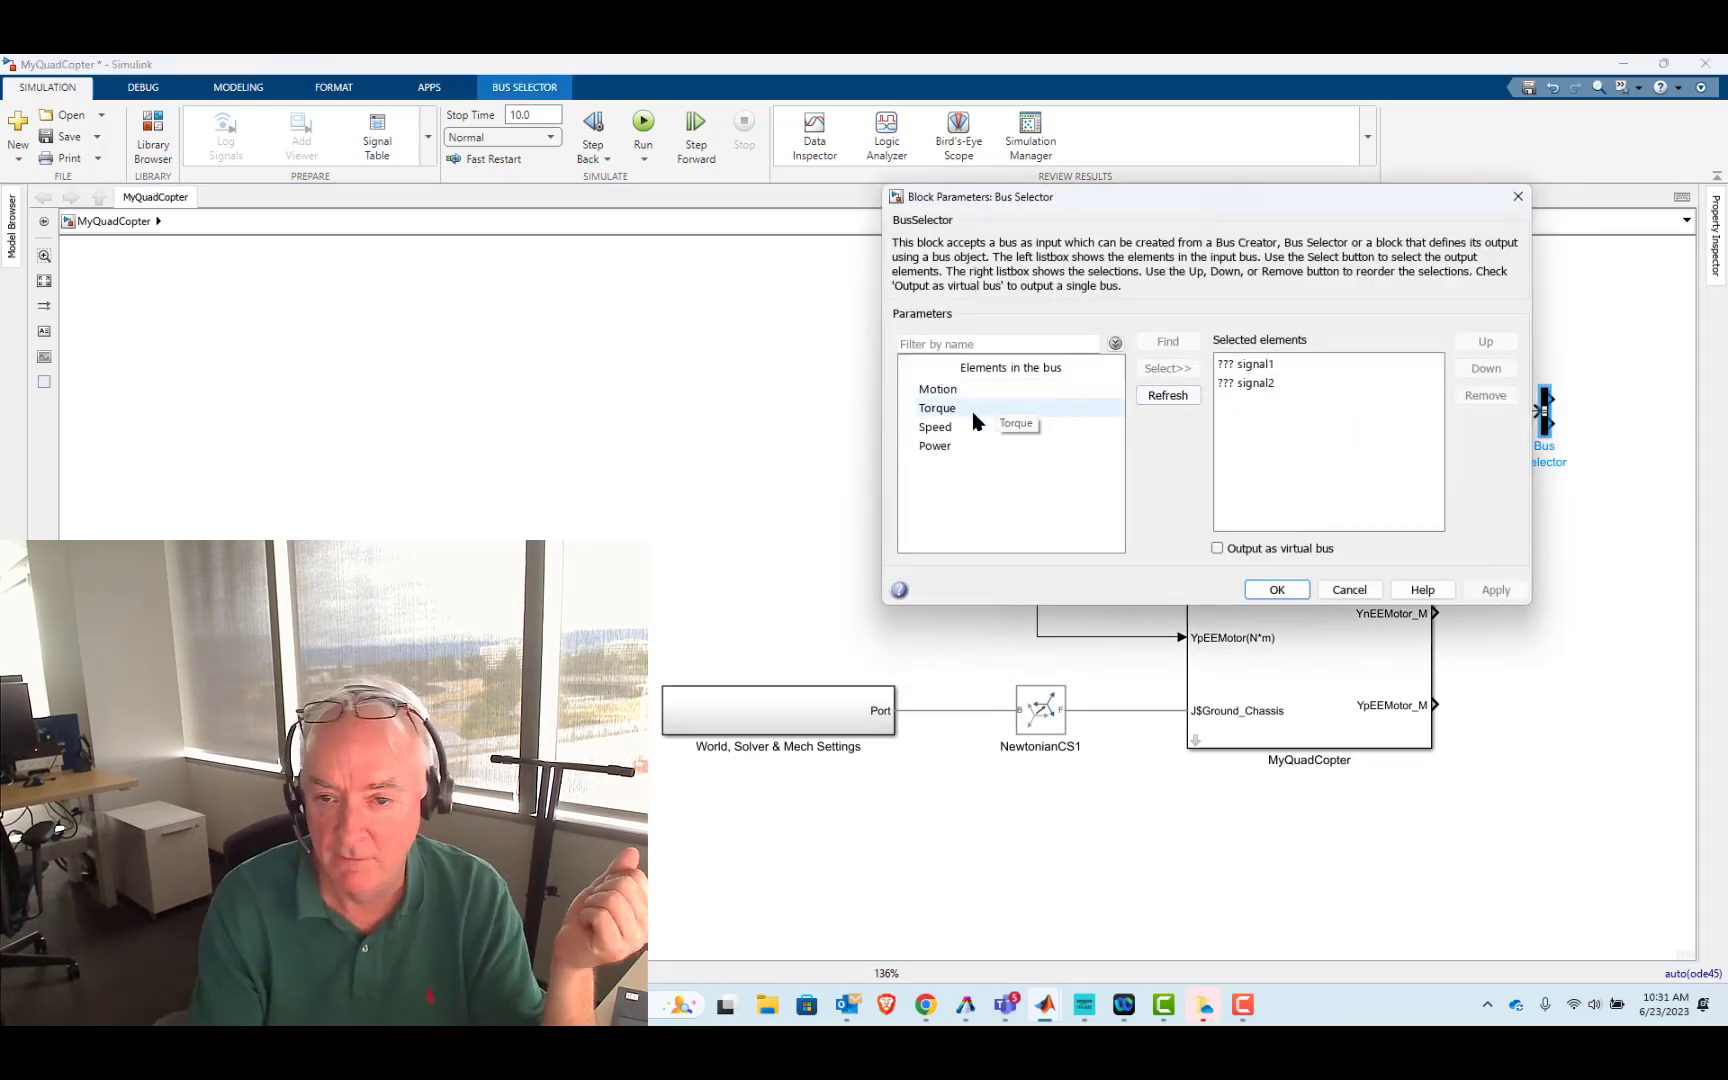
pyautogui.click(1250, 365)
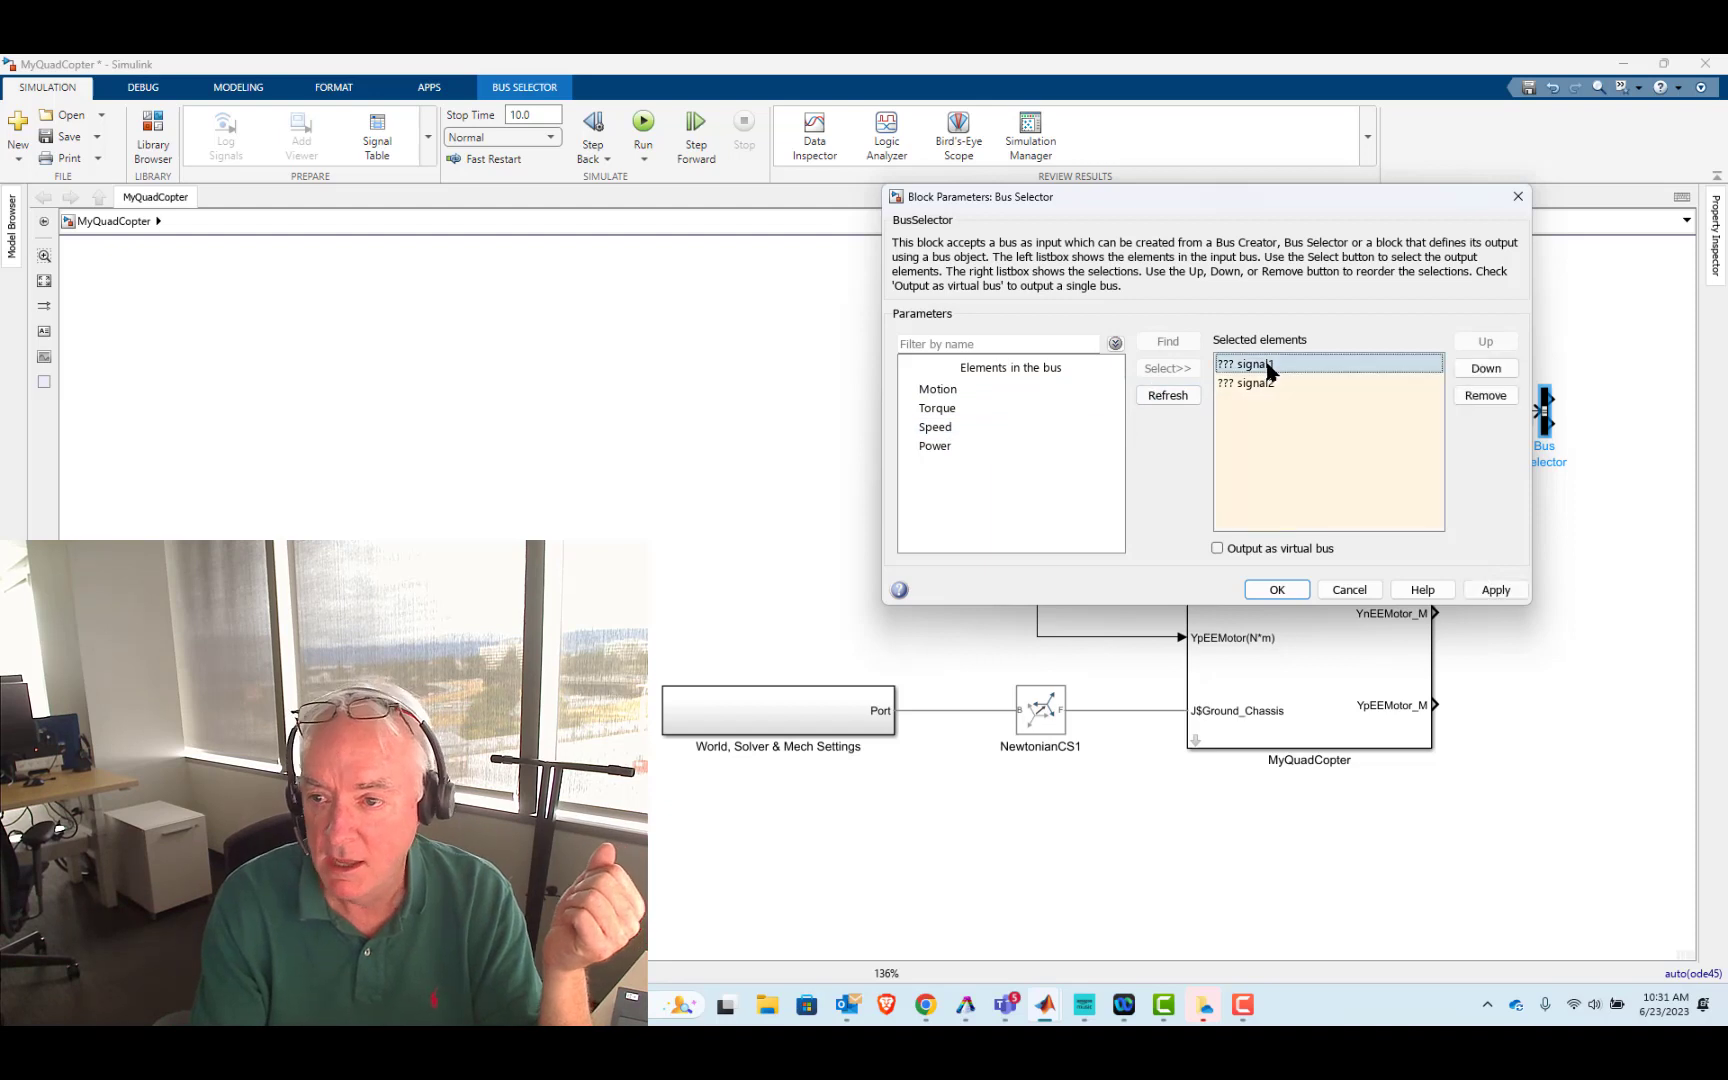
pyautogui.click(1485, 396)
pyautogui.click(1485, 396)
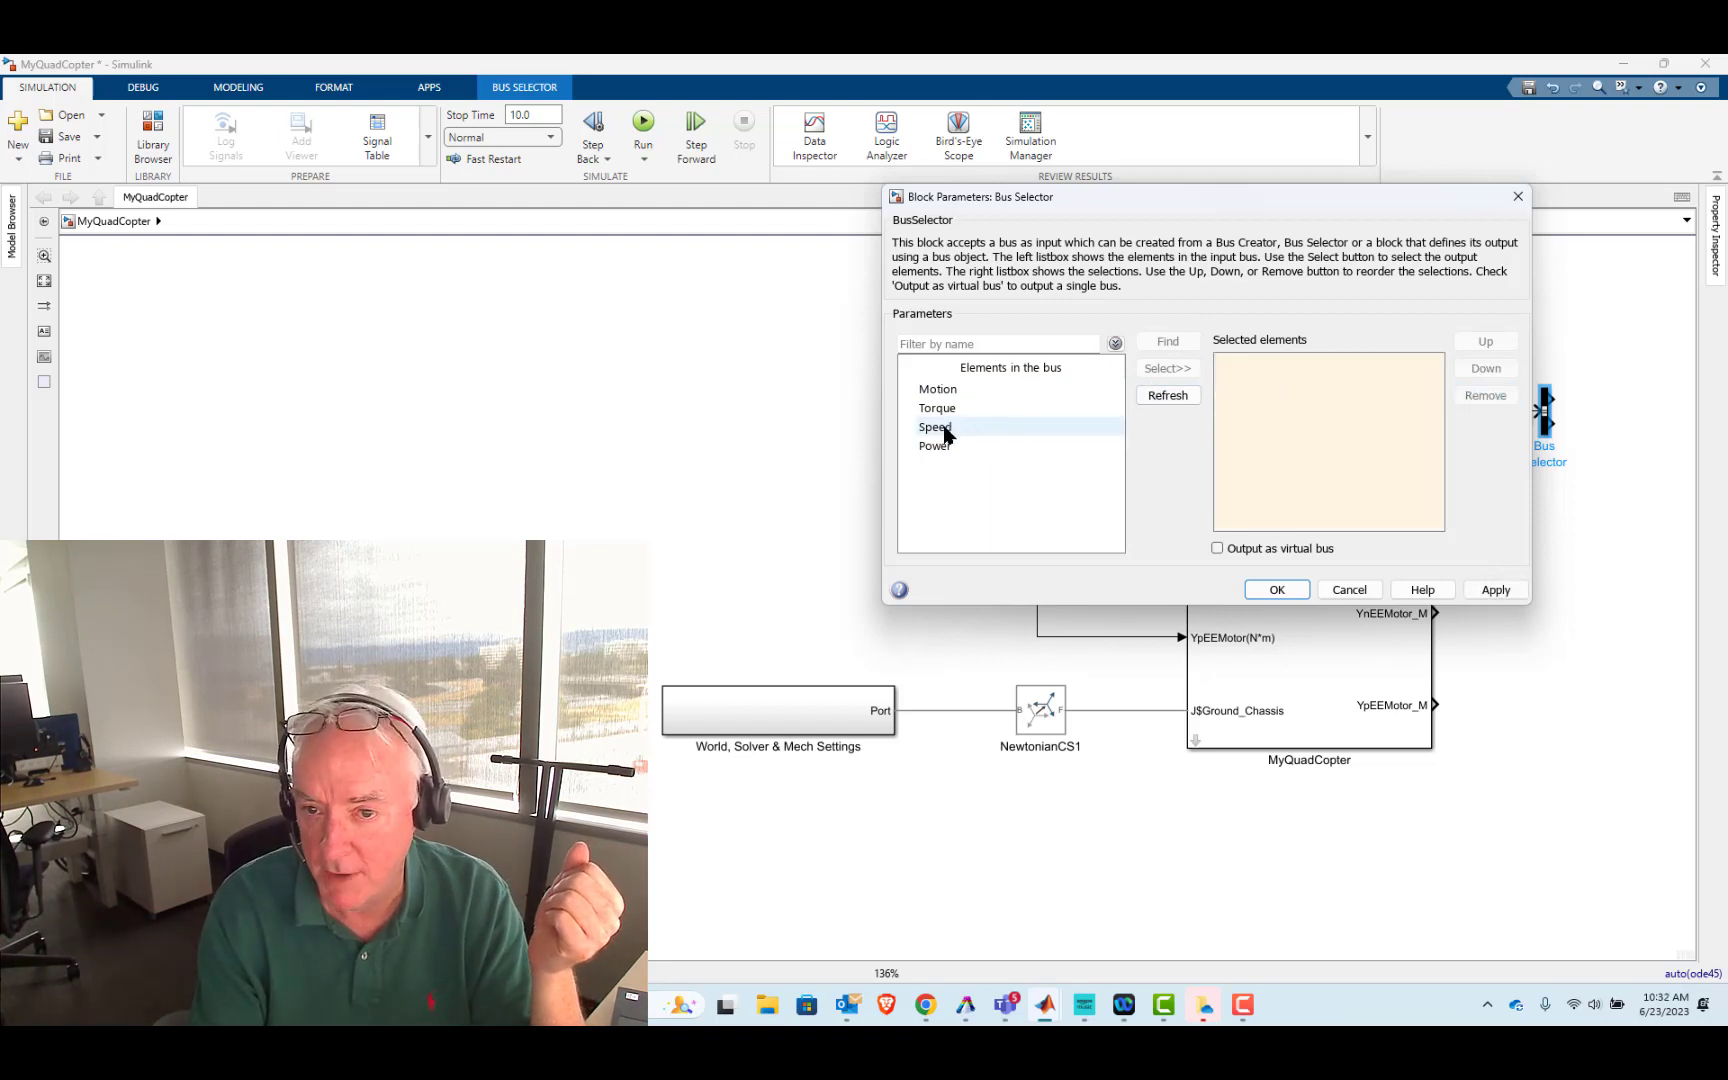
pyautogui.click(943, 428)
pyautogui.click(1167, 369)
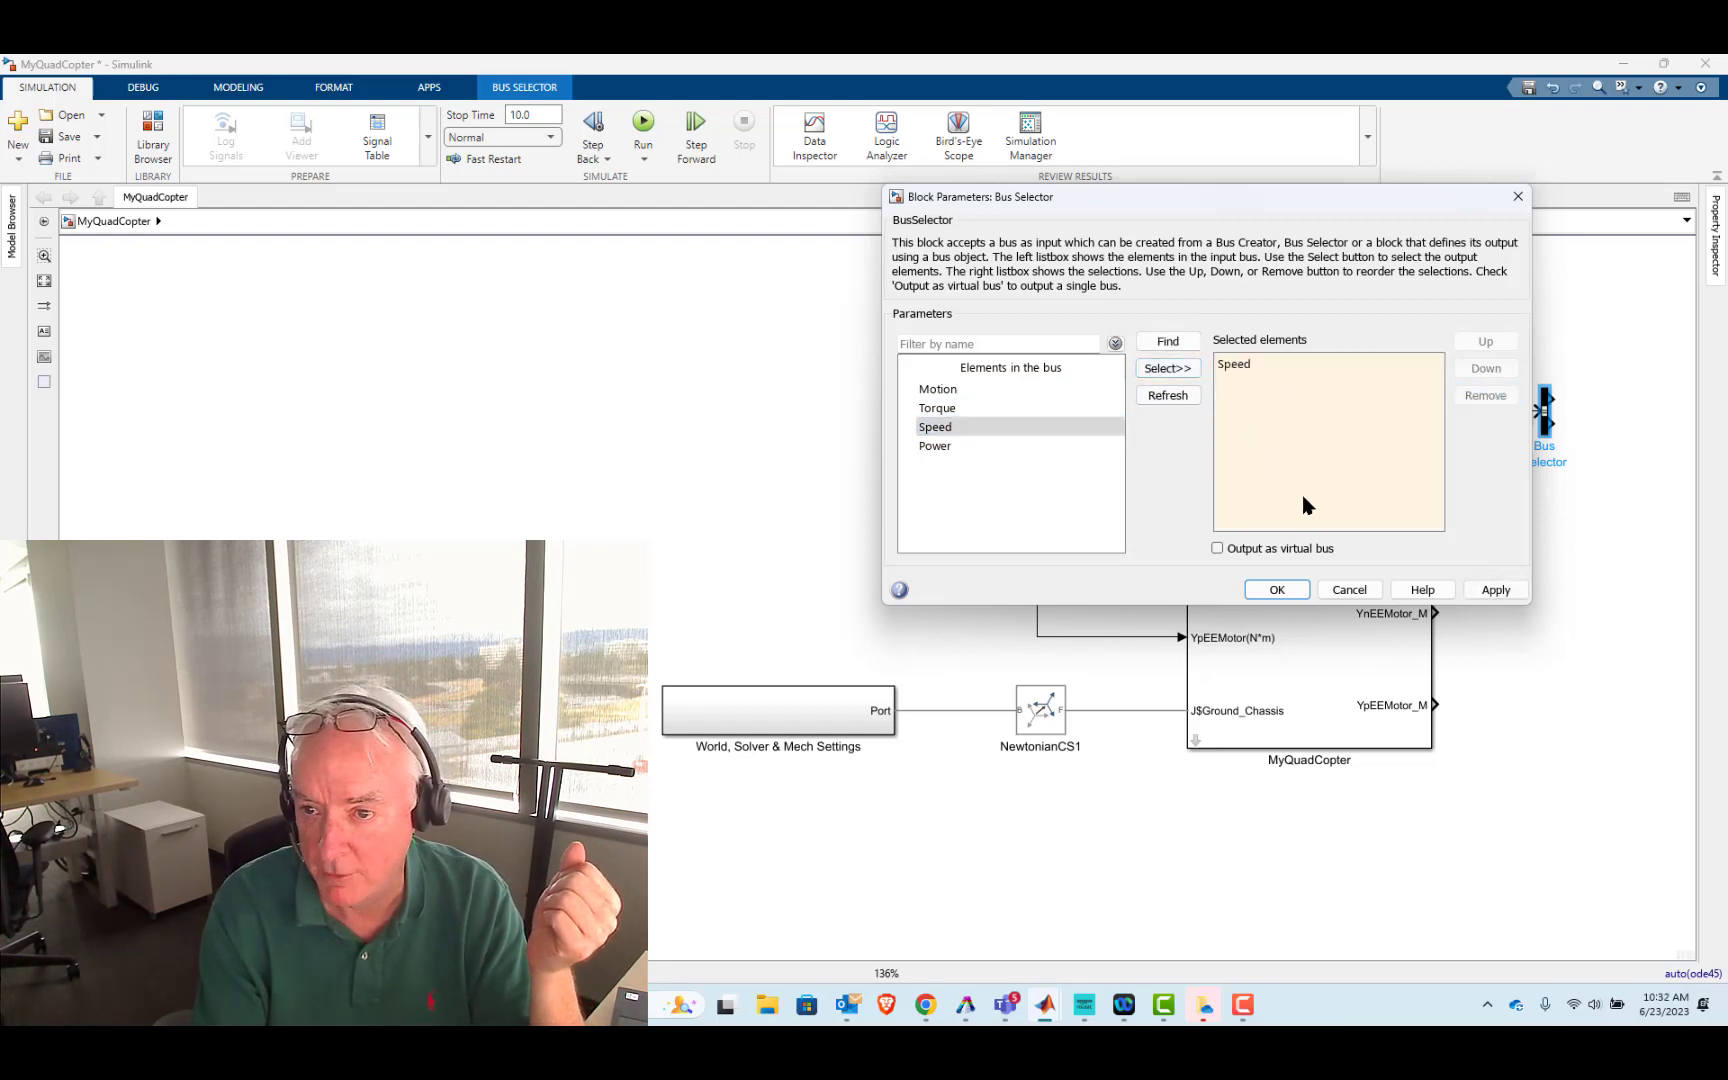
pyautogui.click(1277, 590)
# - Add a Scope on the Bus Selector output and align both blocks with the XpEEMotor_M wire
pyautogui.click(1599, 420)
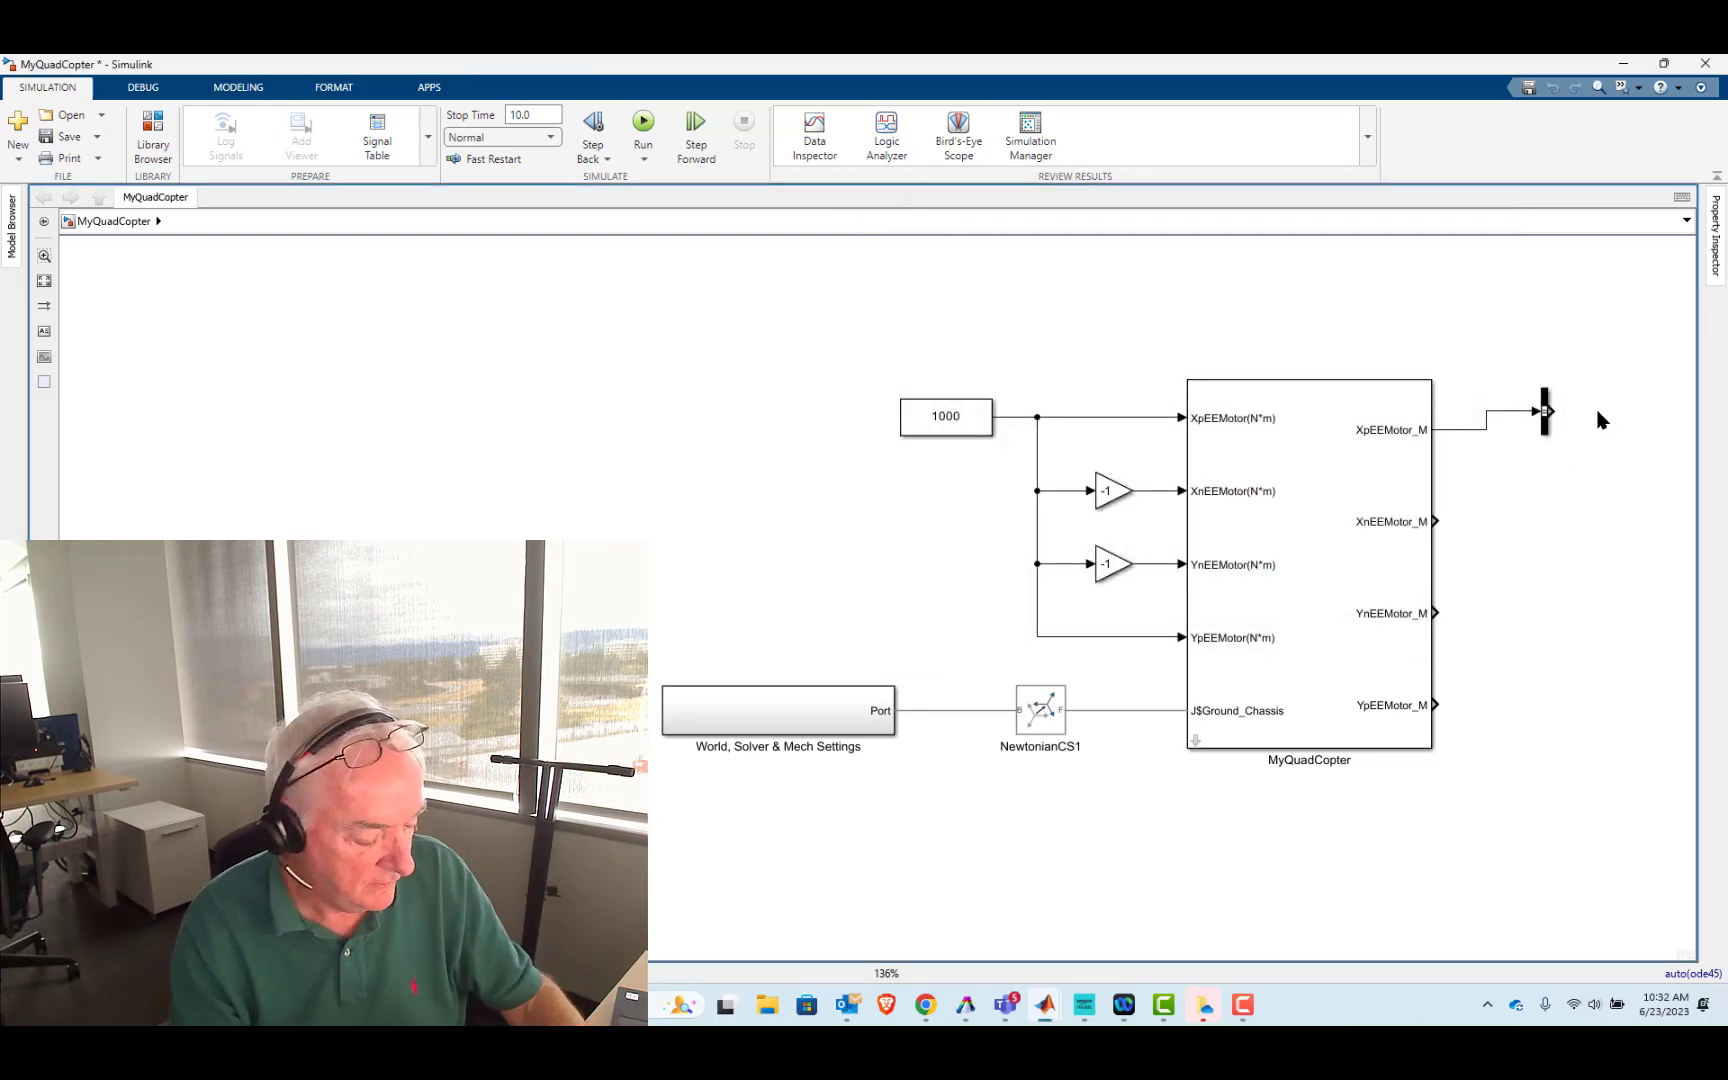
pyautogui.doubleClick(1599, 420)
pyautogui.write('sc')
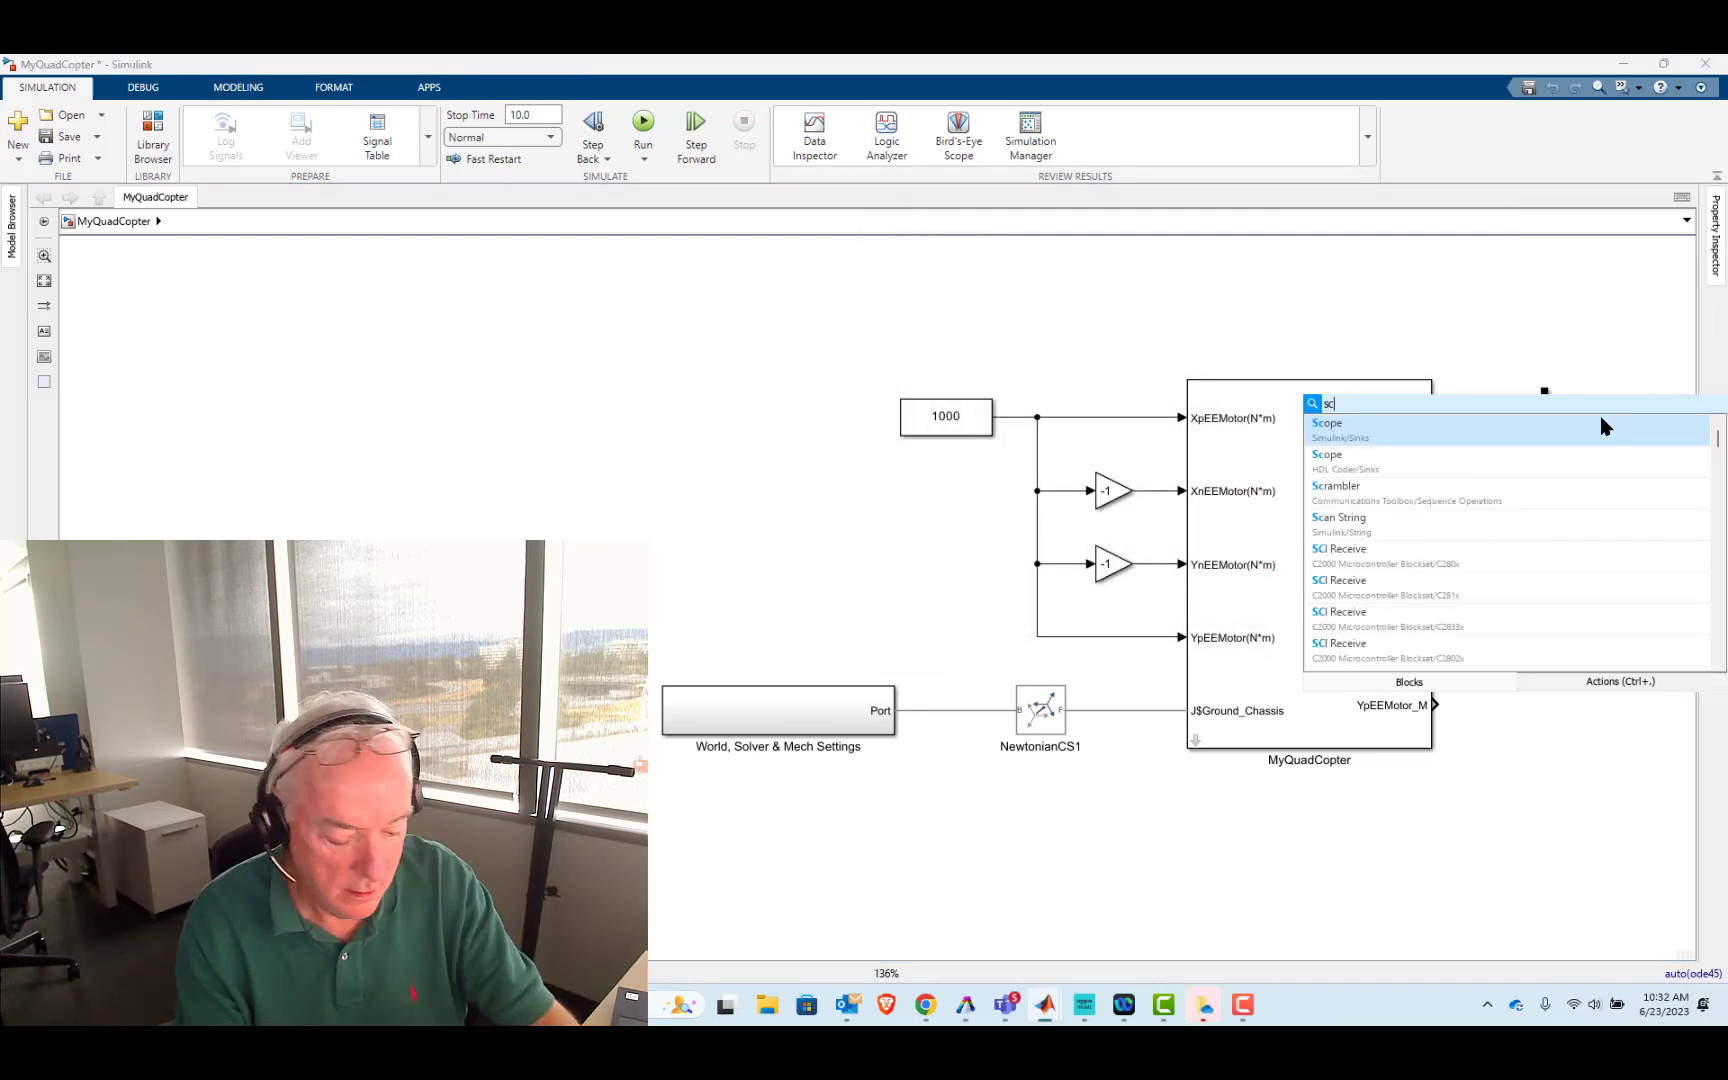
pyautogui.click(1616, 440)
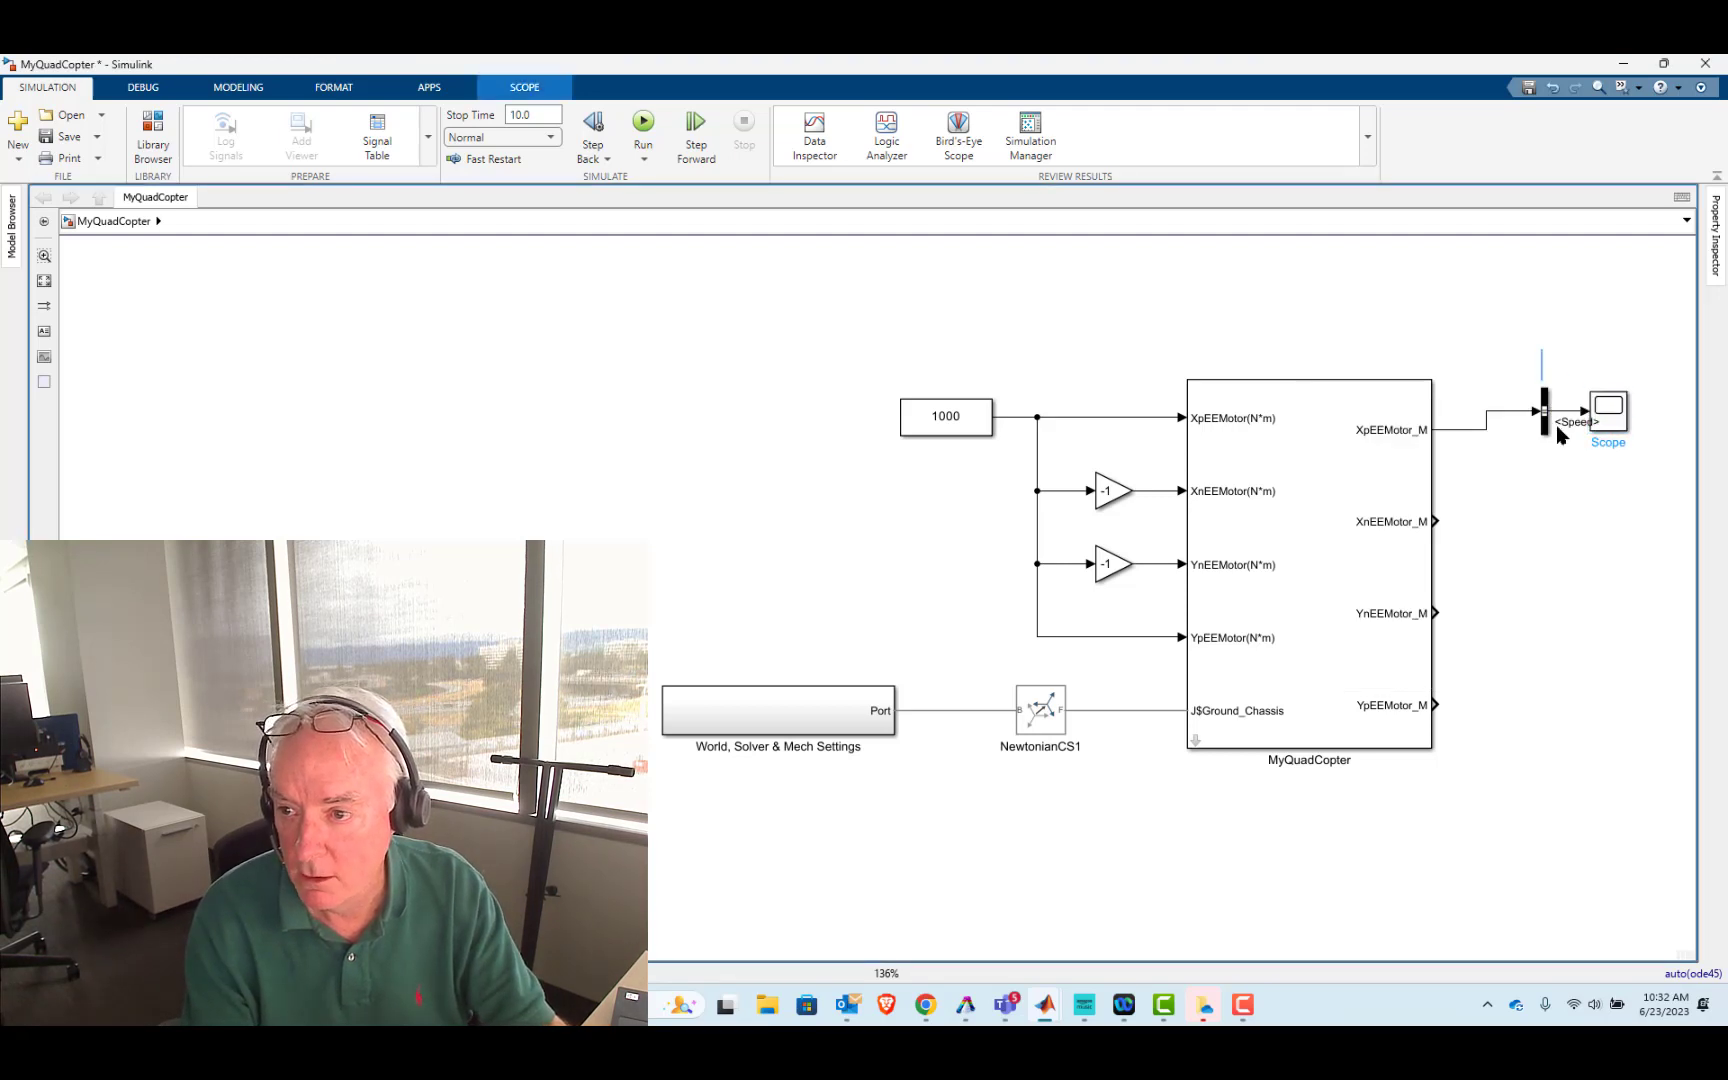
pyautogui.moveTo(1547, 352); pyautogui.dragTo(1605, 433)
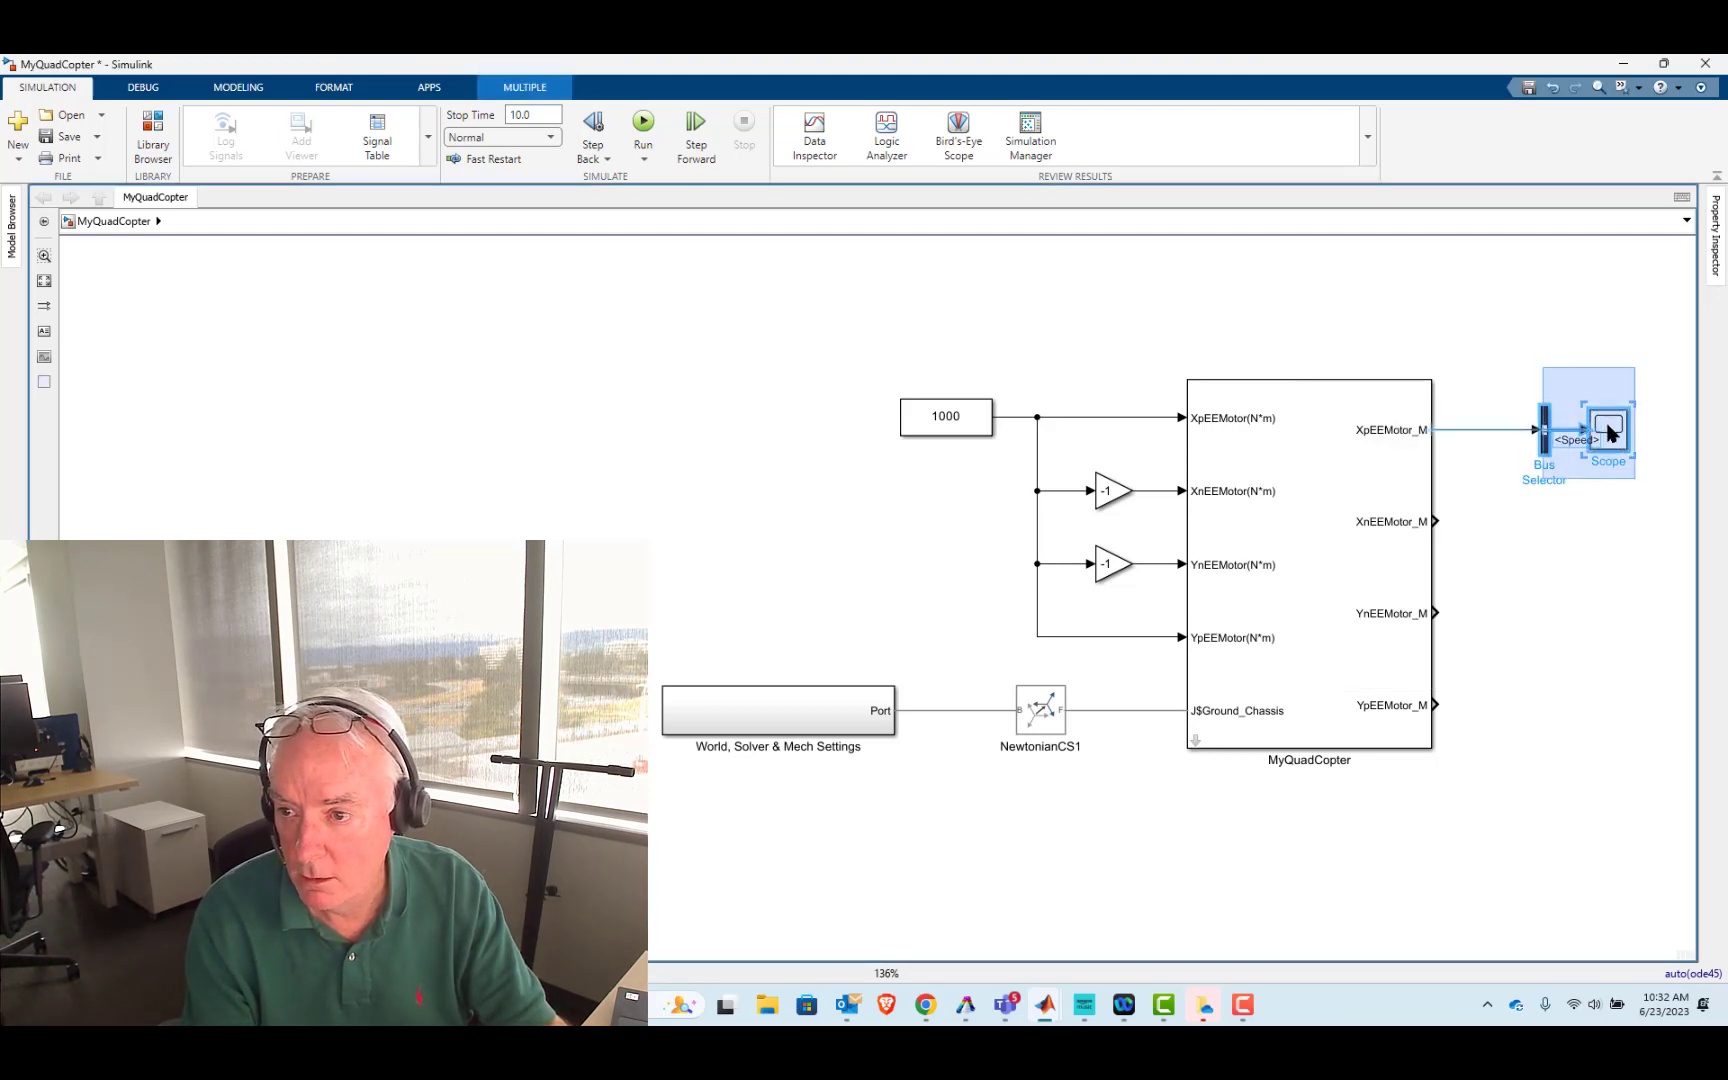
pyautogui.click(1523, 320)
# - Run the model, check the Speed ramp in the Scope, then move the Scope right
pyautogui.click(643, 121)
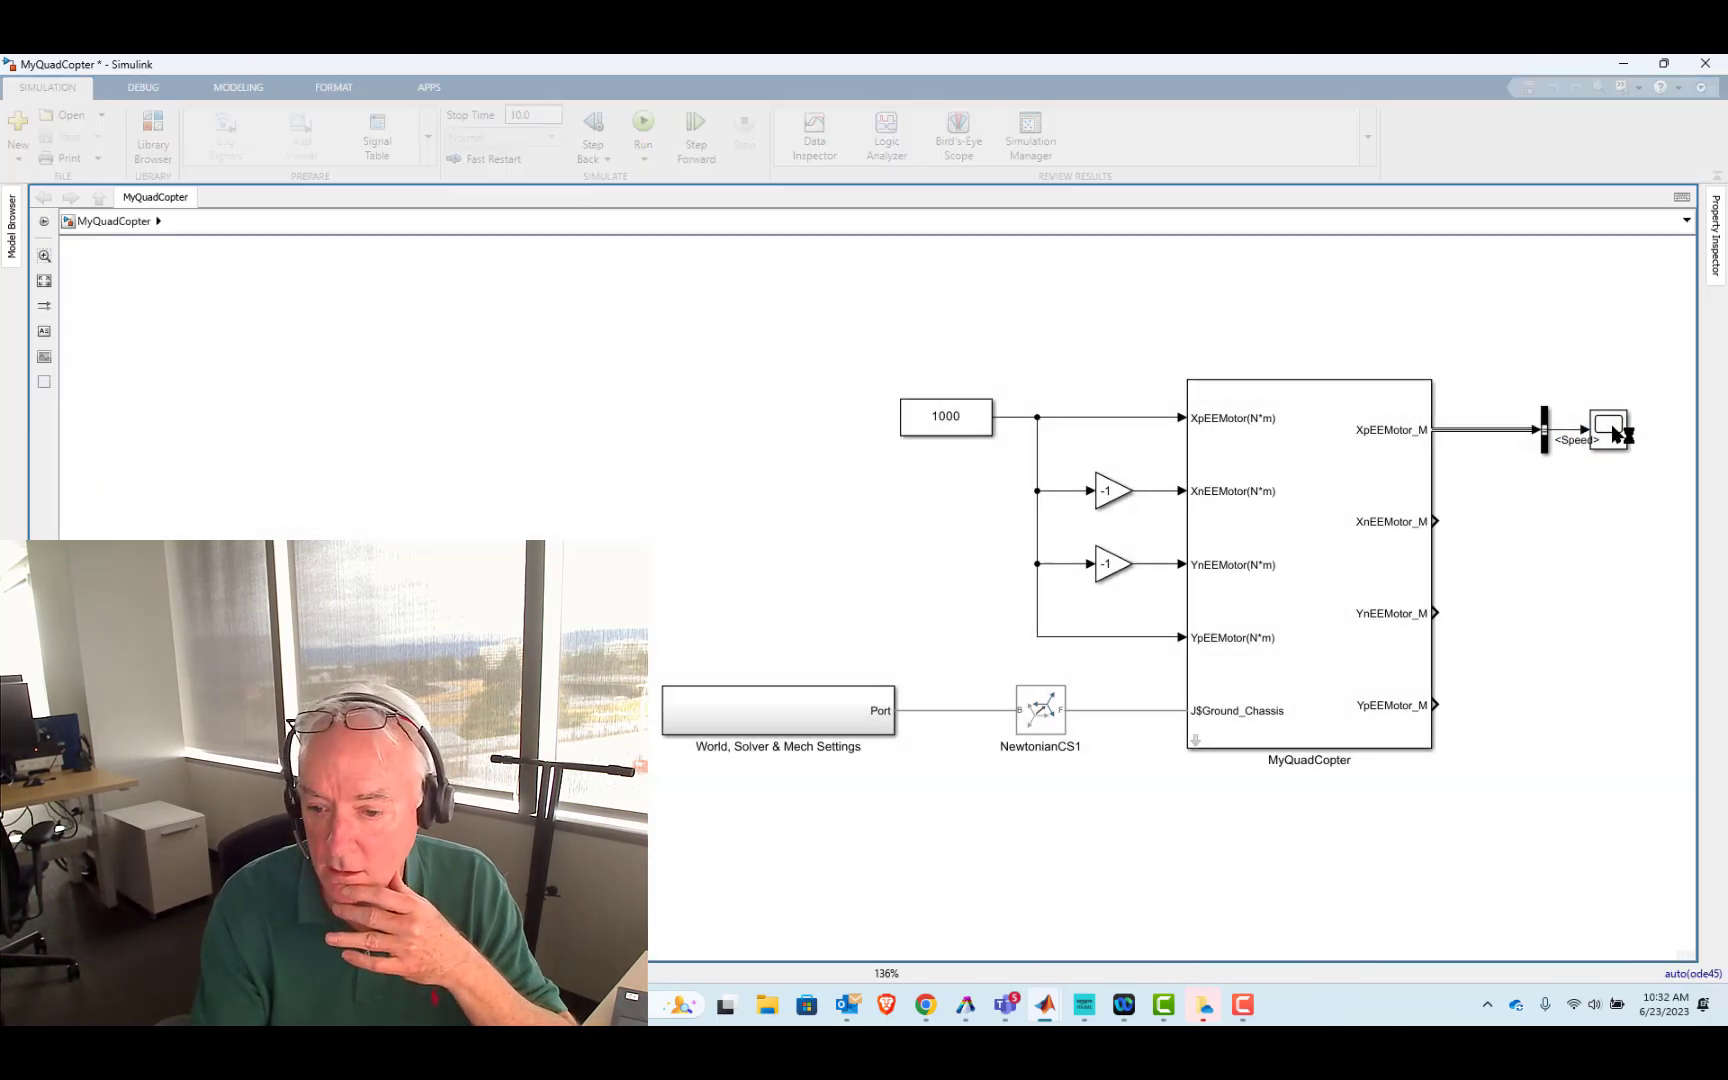
pyautogui.doubleClick(1612, 434)
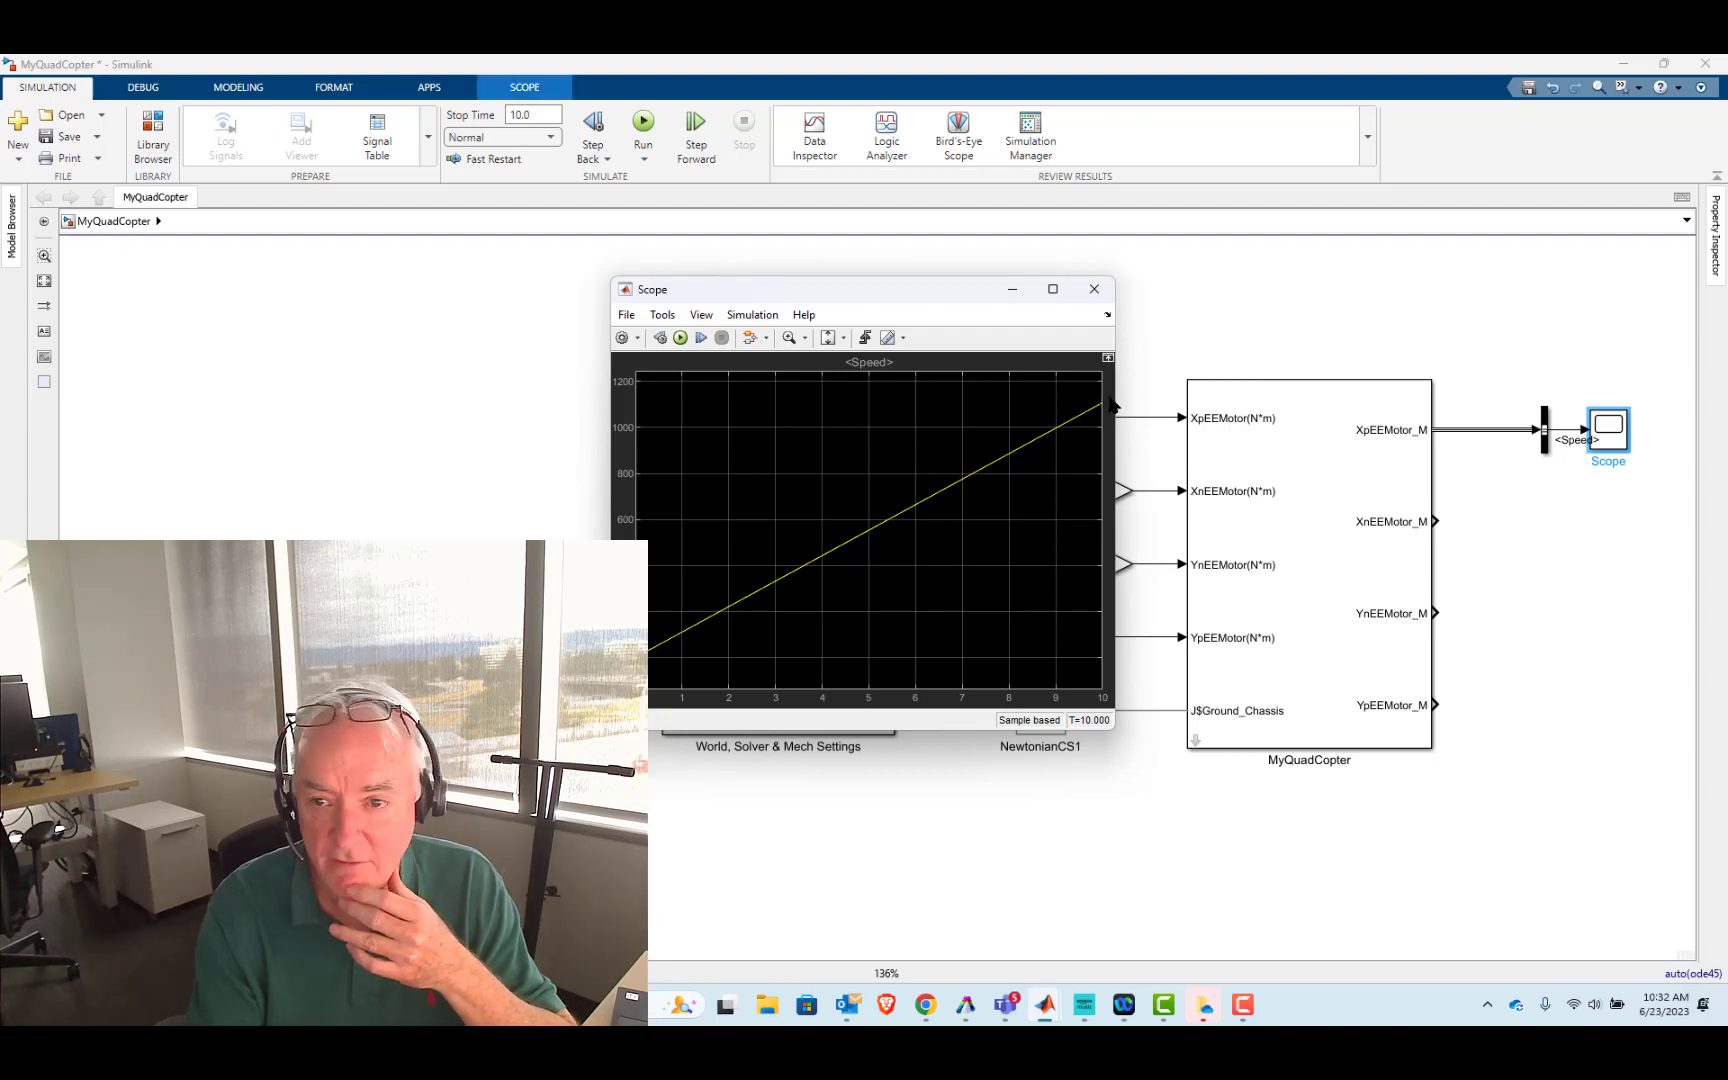
pyautogui.click(1094, 292)
pyautogui.moveTo(1616, 445); pyautogui.dragTo(1705, 437)
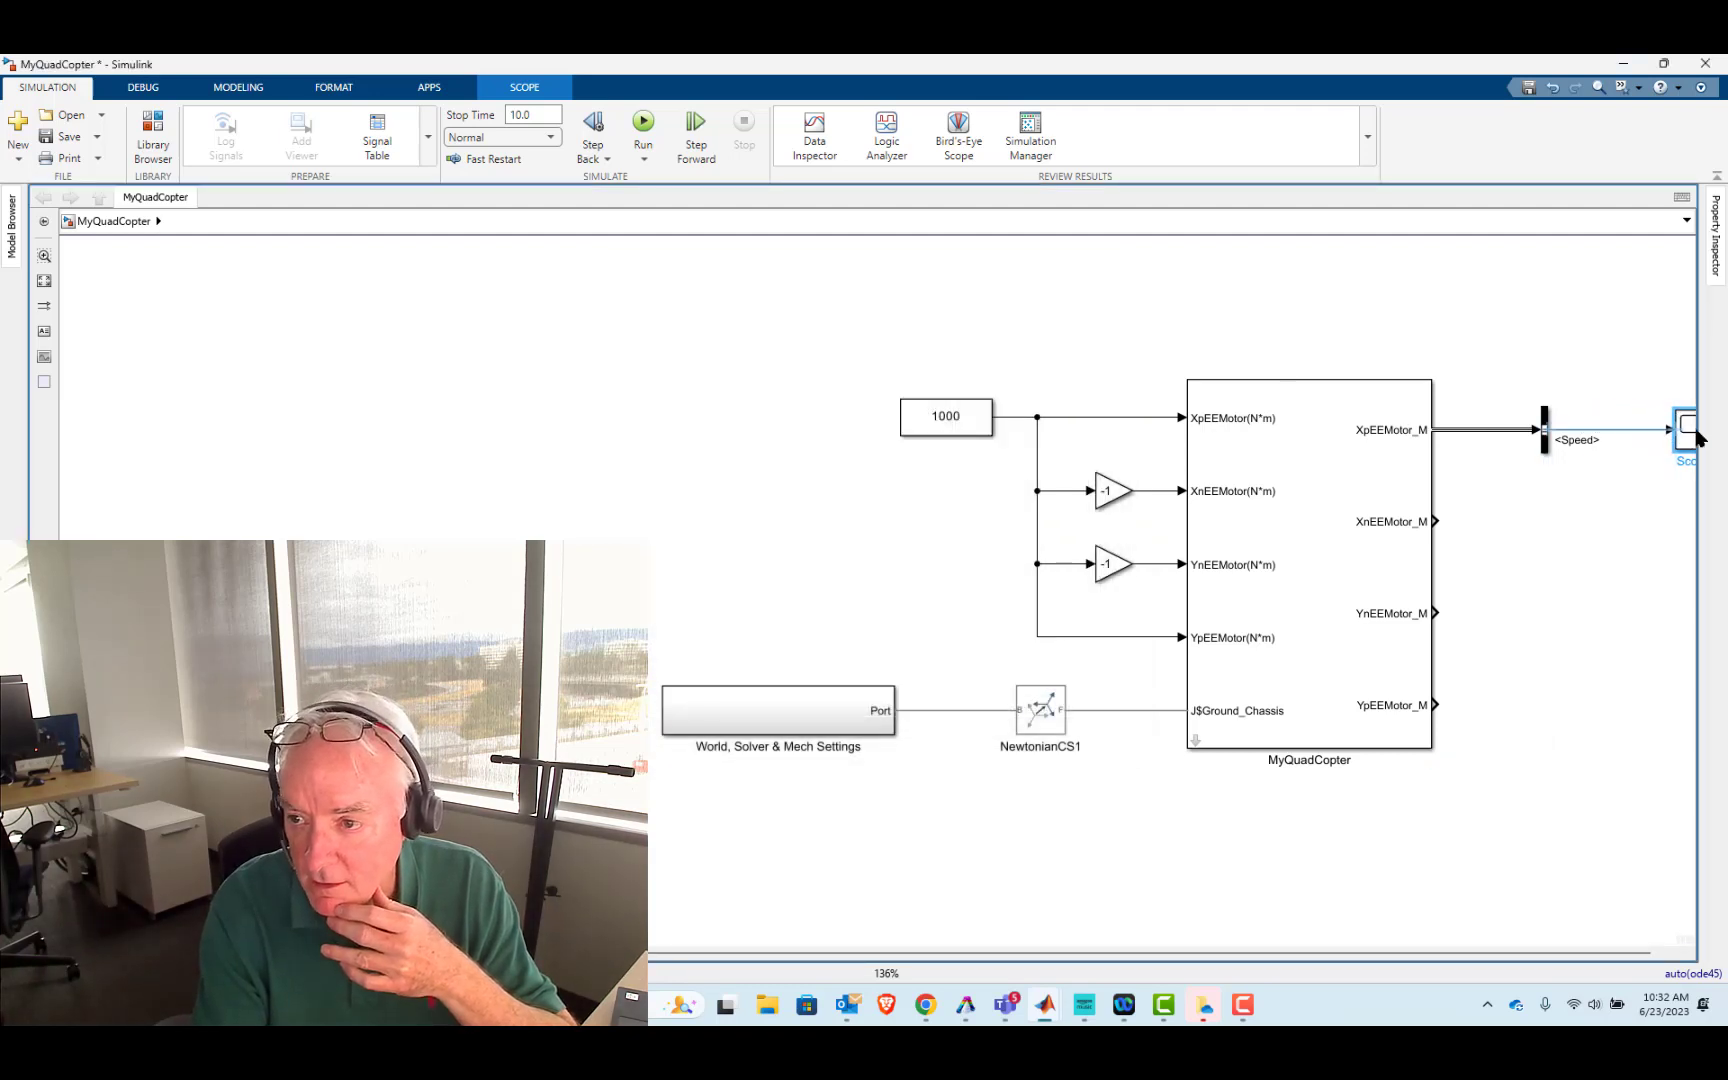
# - Insert a Gain block set to 60/2/pi and enlarge it so the value shows
pyautogui.click(1535, 535)
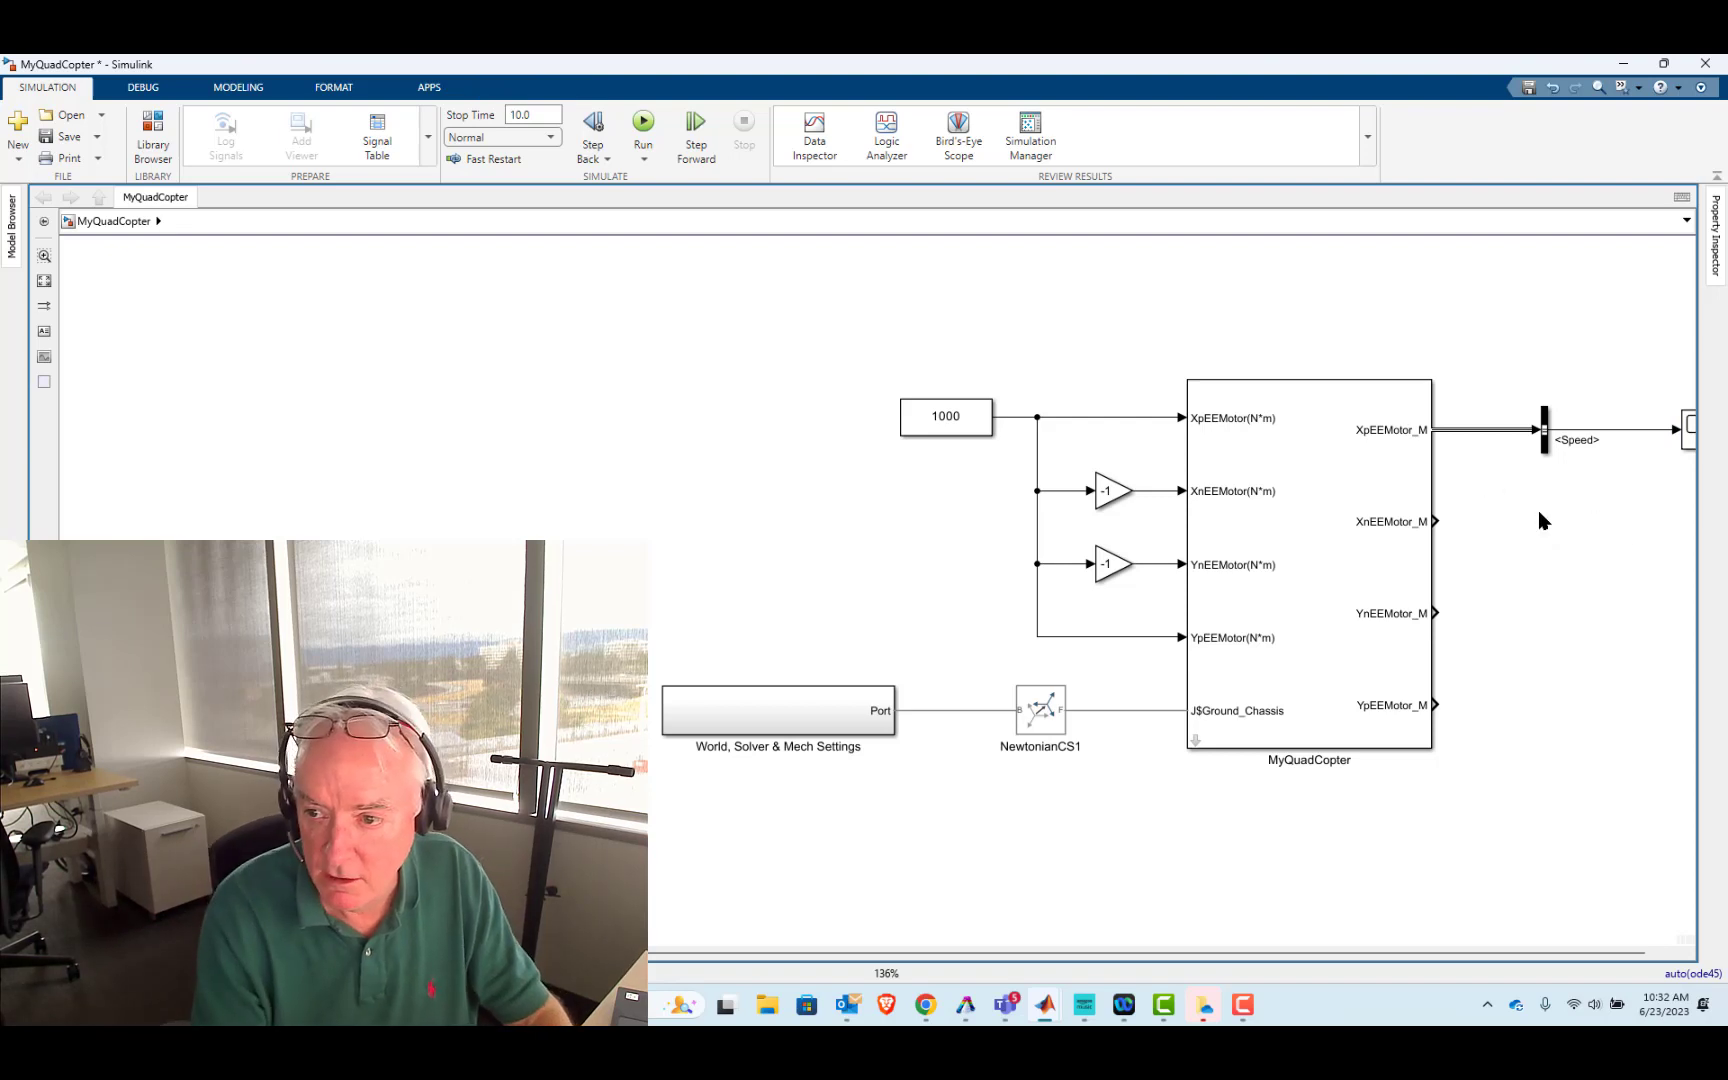
pyautogui.doubleClick(1540, 519)
pyautogui.write('gain')
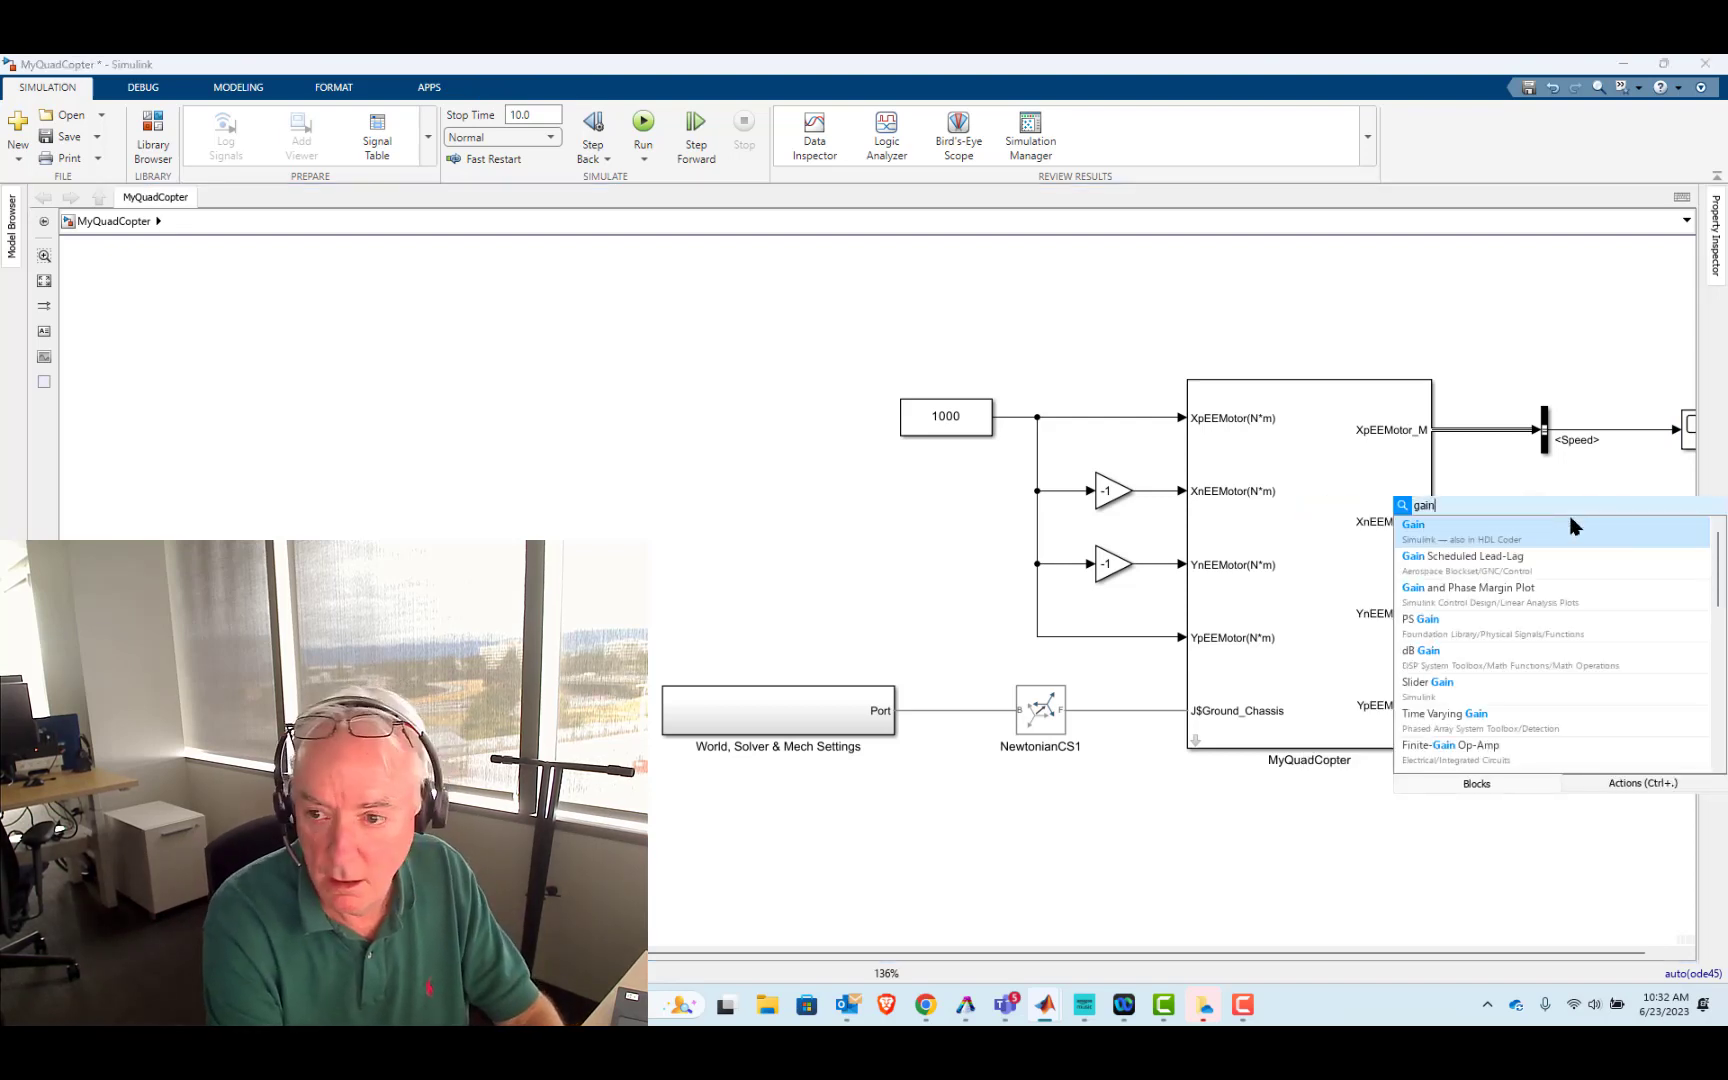
pyautogui.press('Return')
pyautogui.click(1537, 522)
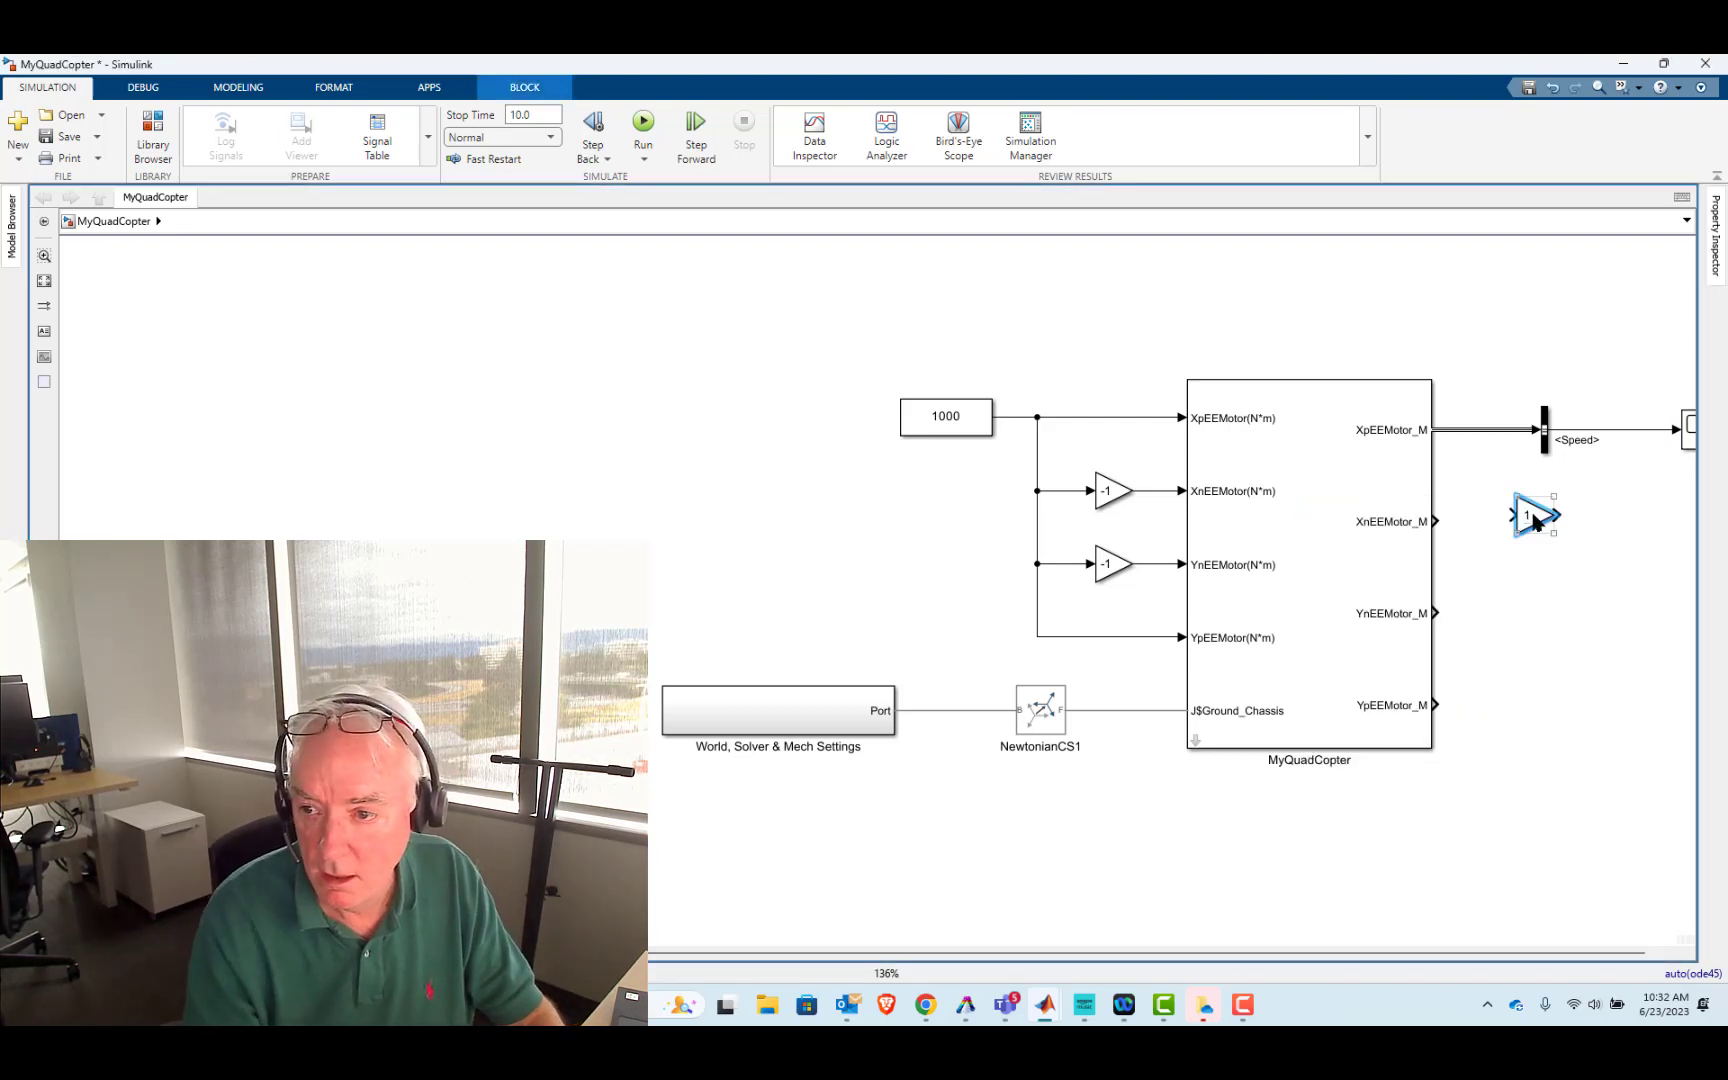
pyautogui.doubleClick(1527, 515)
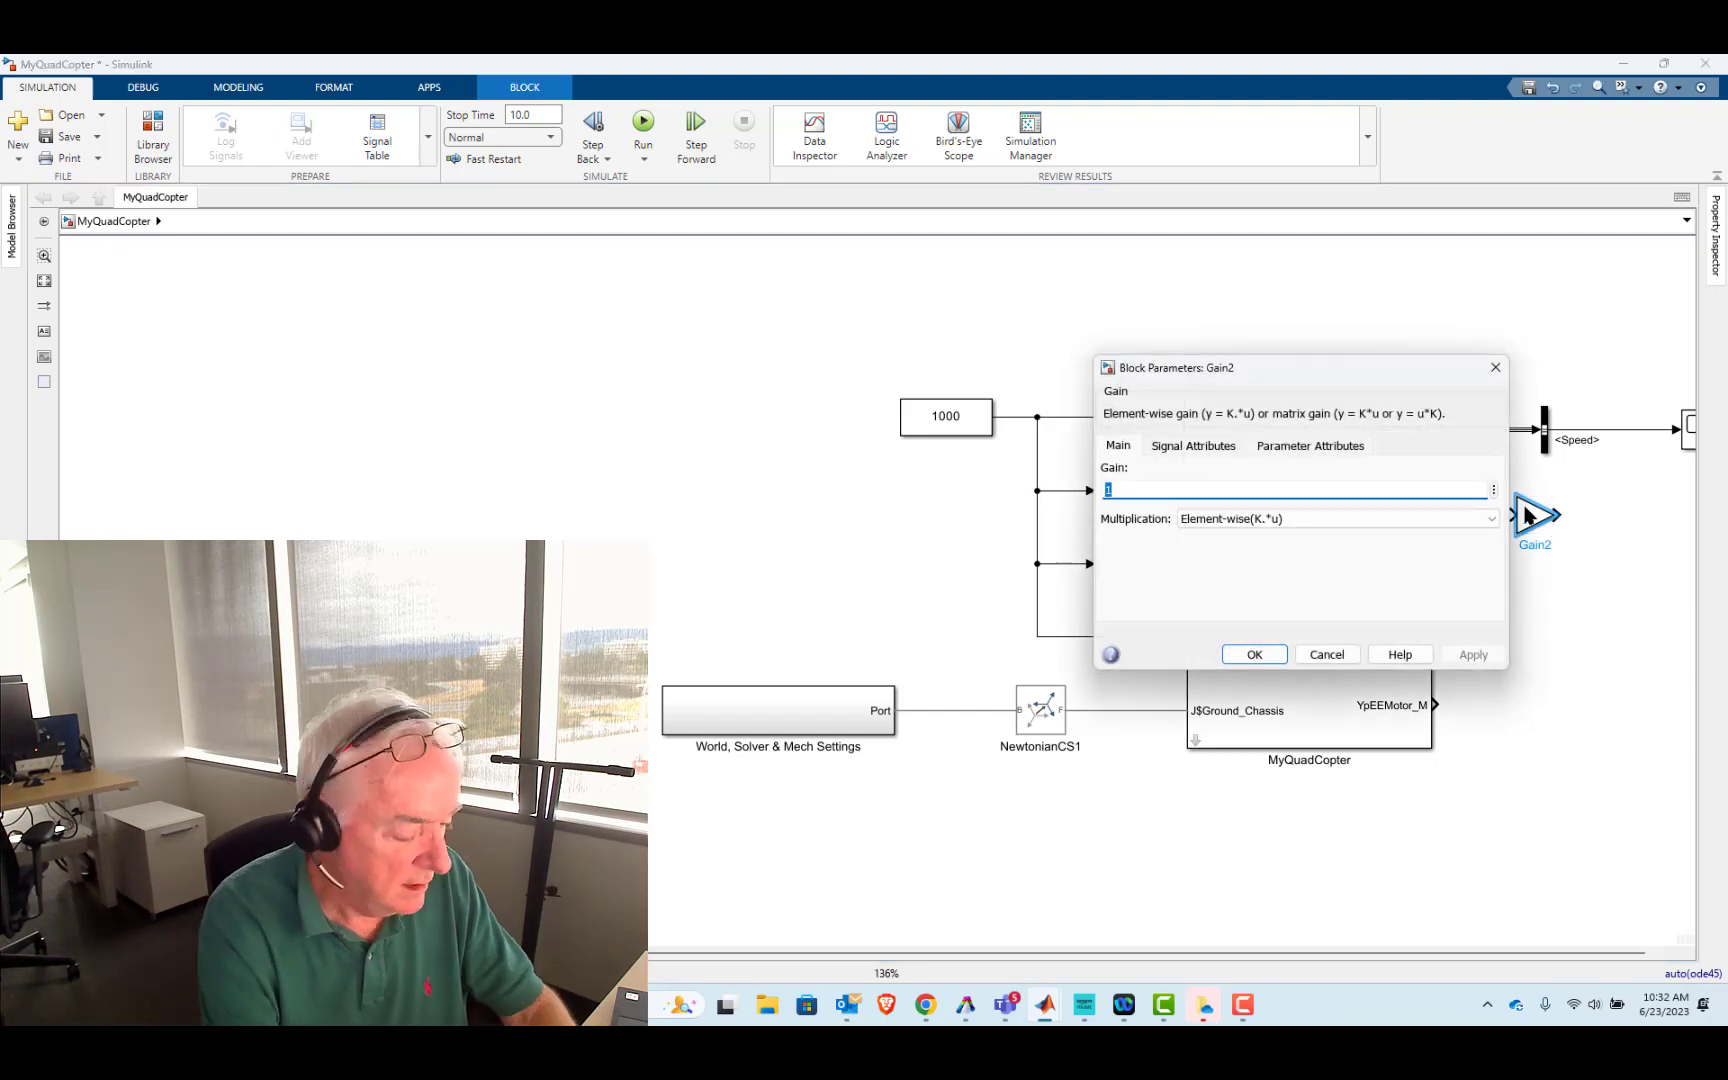
pyautogui.write('6')
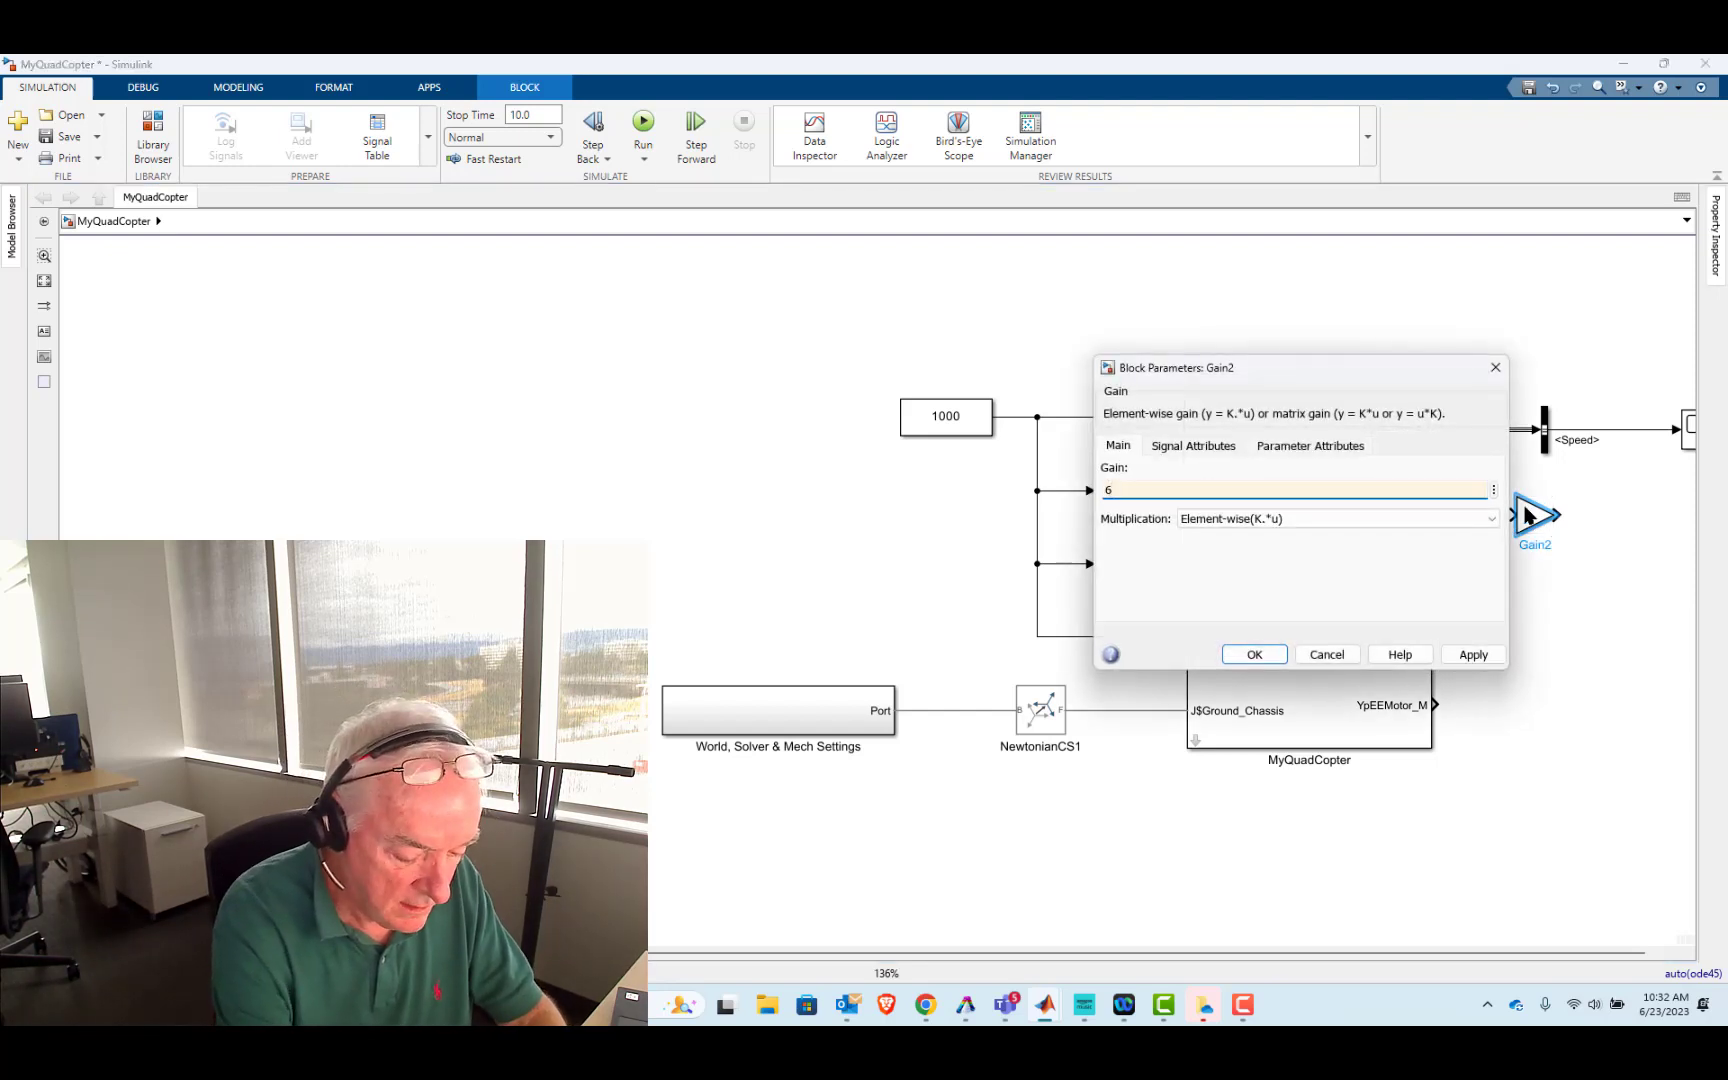
pyautogui.write('0/2/pi')
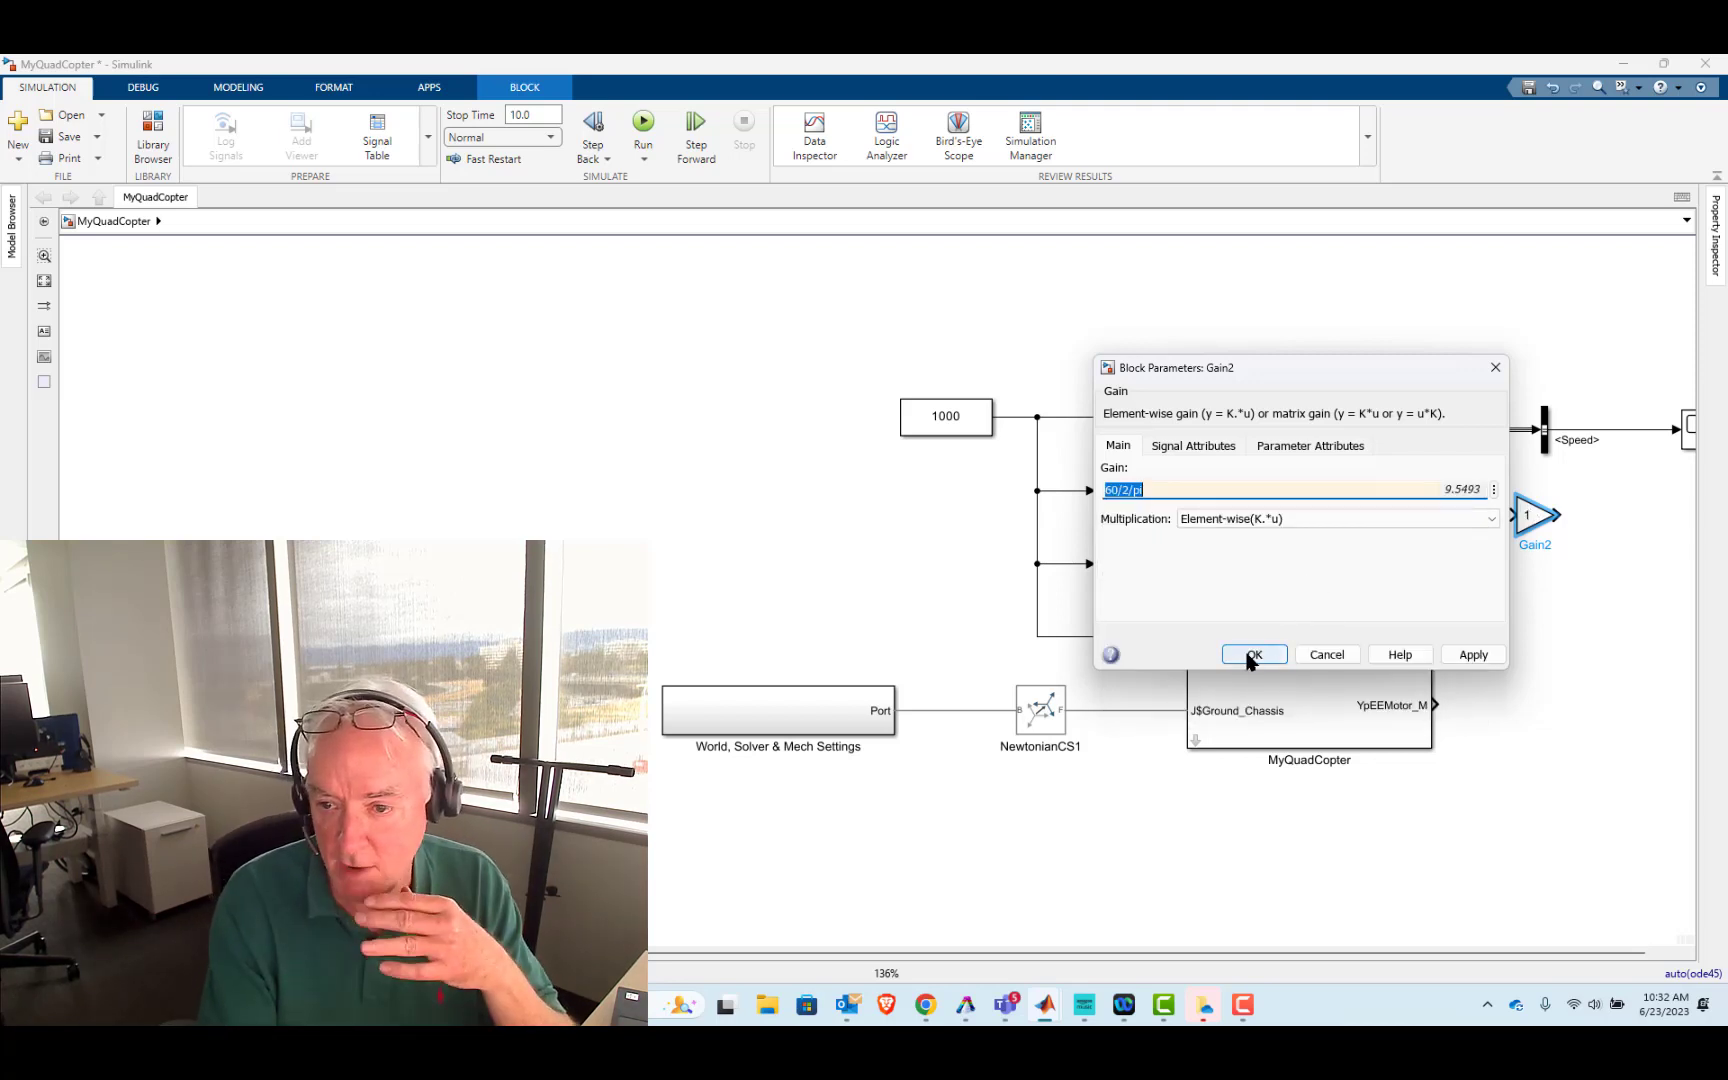
pyautogui.click(1235, 648)
pyautogui.moveTo(1560, 536); pyautogui.dragTo(1589, 550)
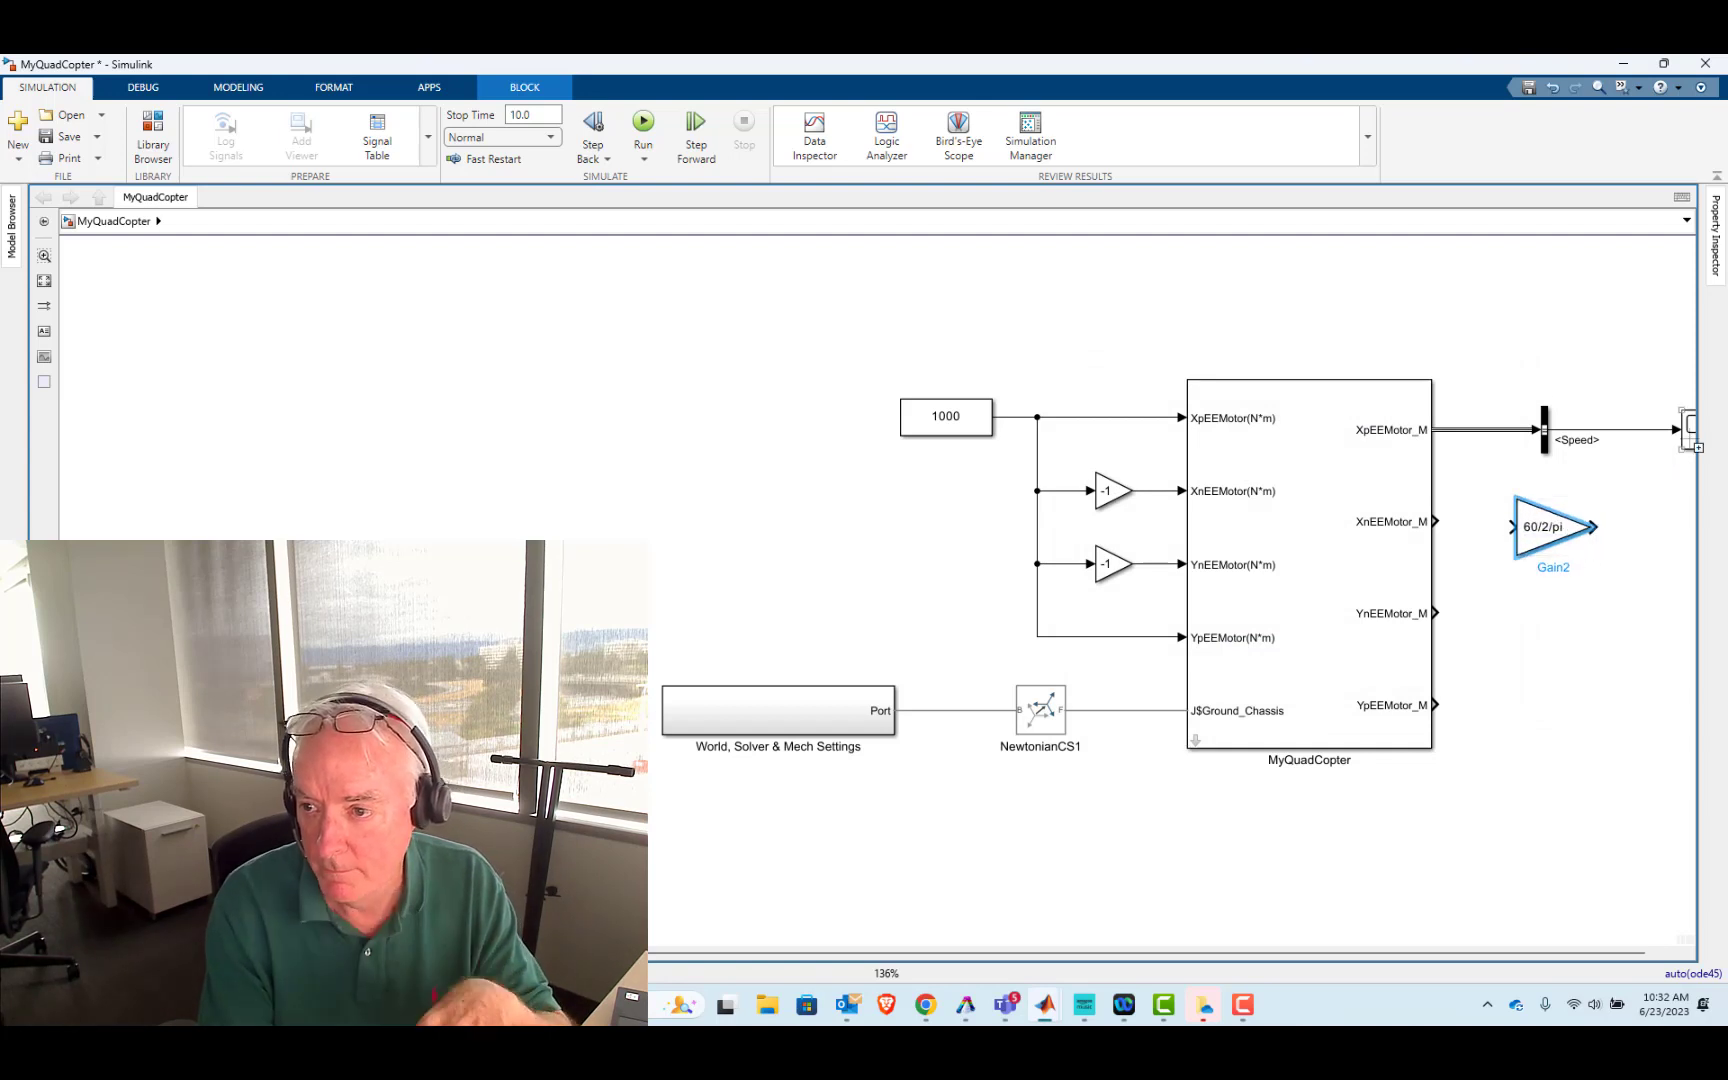
# - Drop the gain inline on the Speed line before the Scope and recentre the diagram
pyautogui.click(1689, 438)
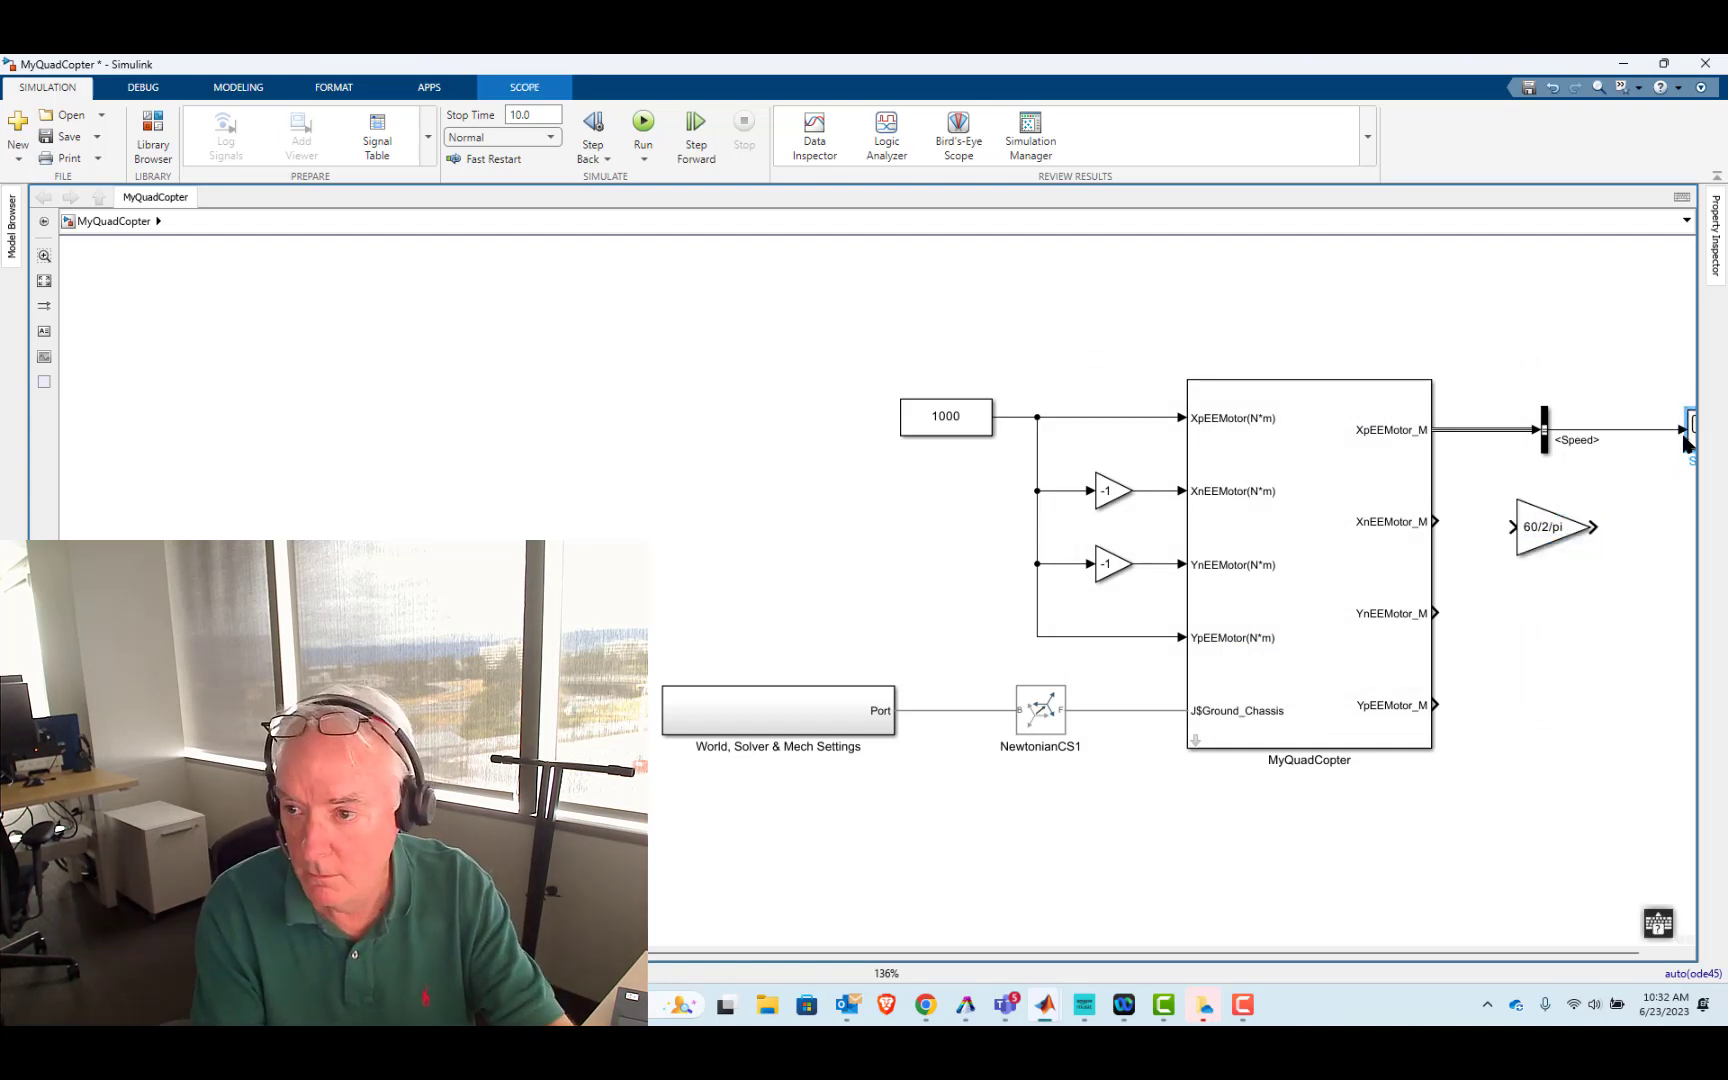
pyautogui.moveTo(1564, 516); pyautogui.dragTo(1655, 430)
pyautogui.click(1638, 542)
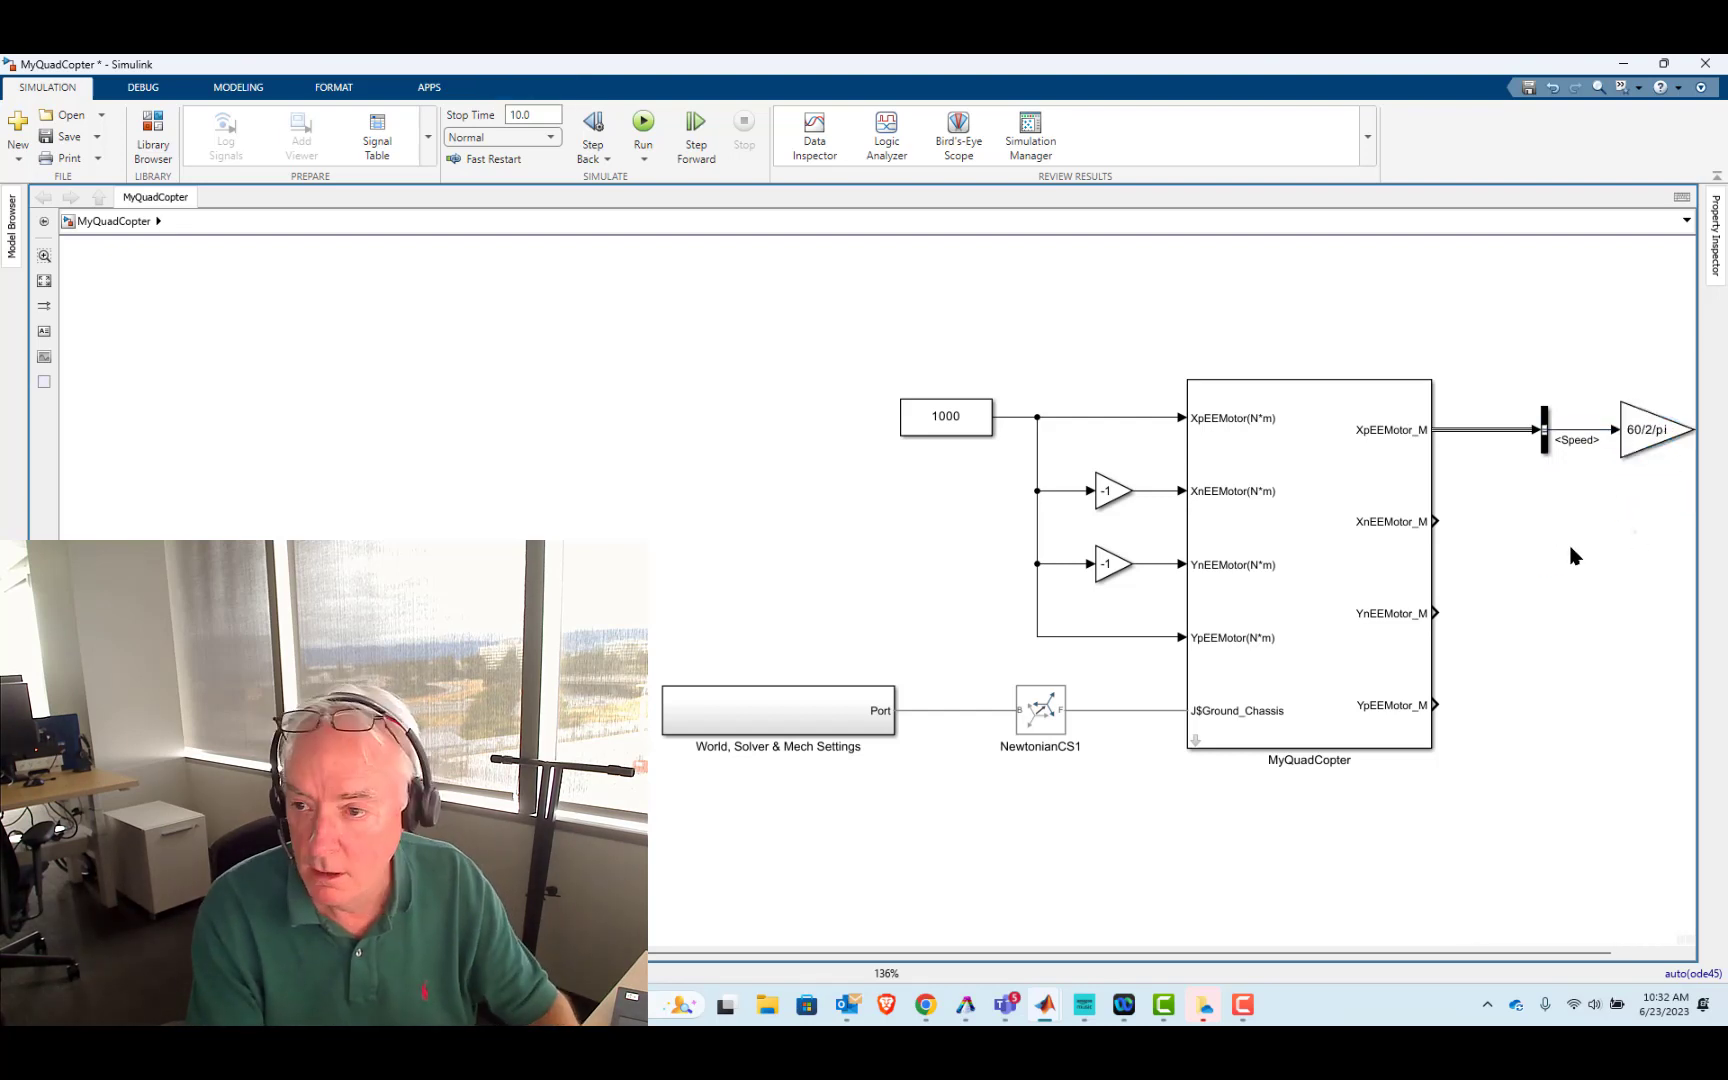
pyautogui.scroll(-1, 1550, 570)
pyautogui.scroll(-2, 660, 705)
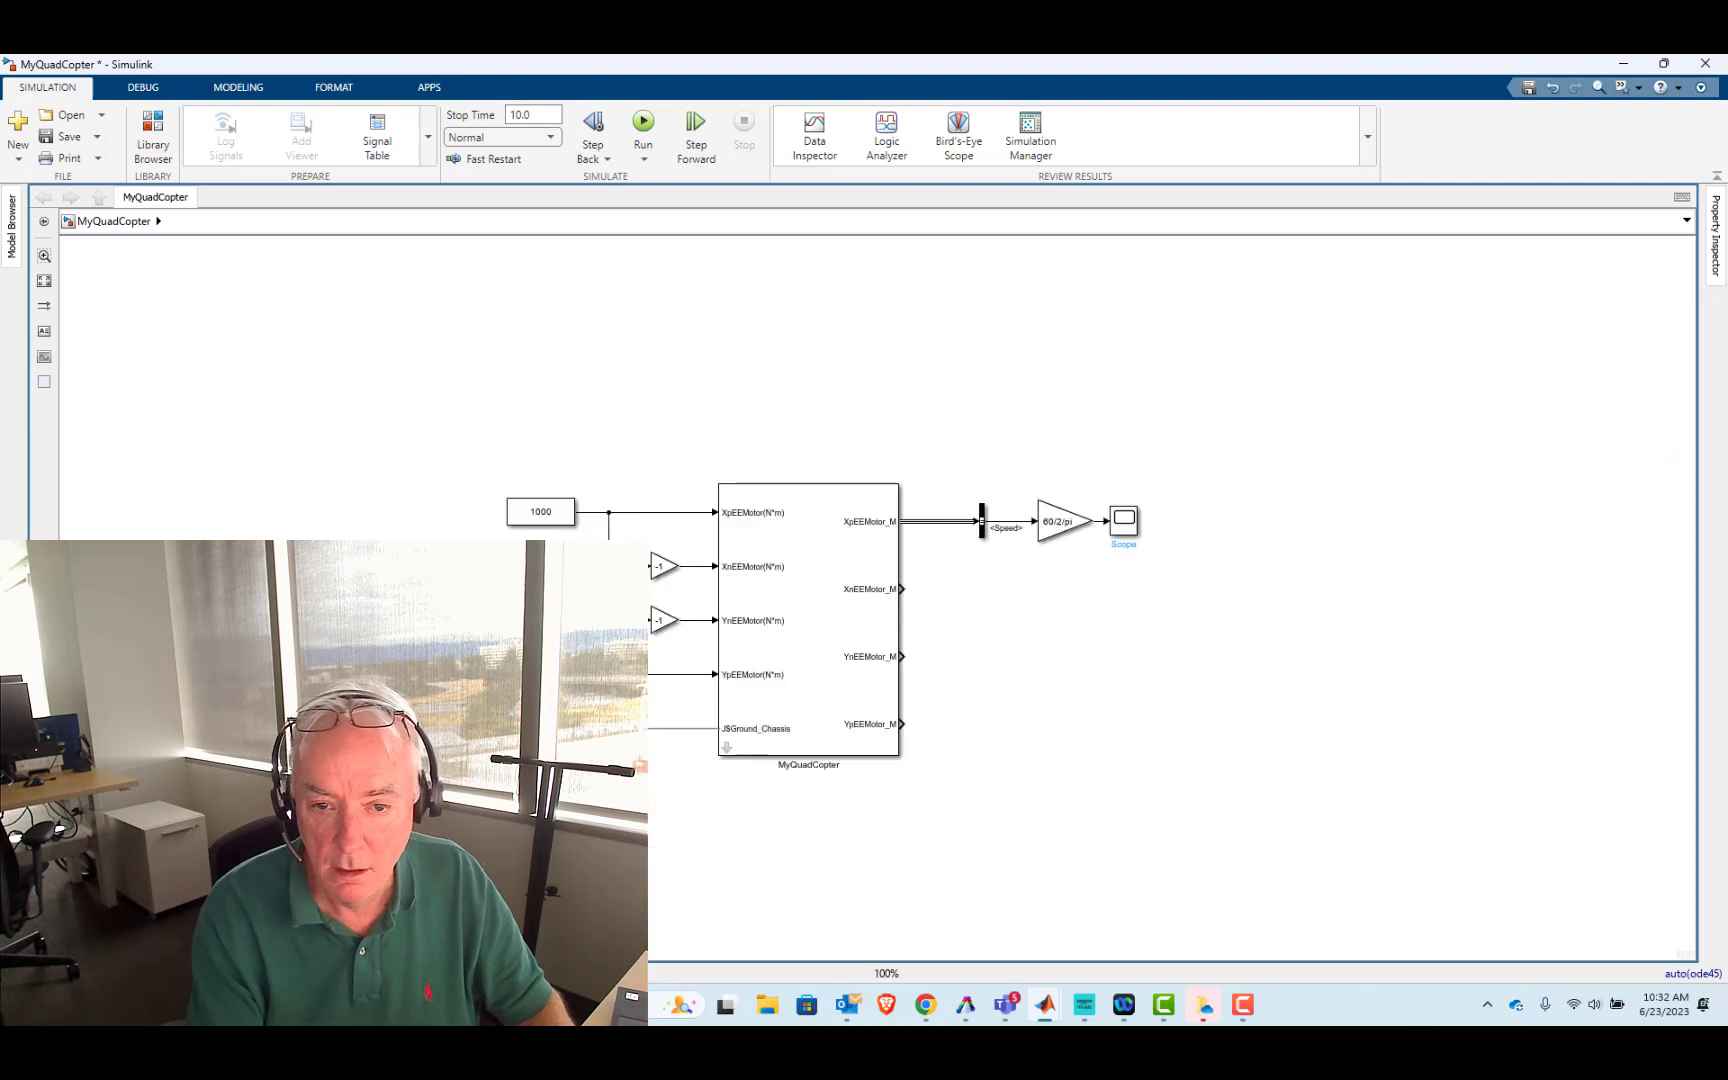
pyautogui.scroll(2, 665, 635)
pyautogui.moveTo(665, 630); pyautogui.dragTo(919, 621)
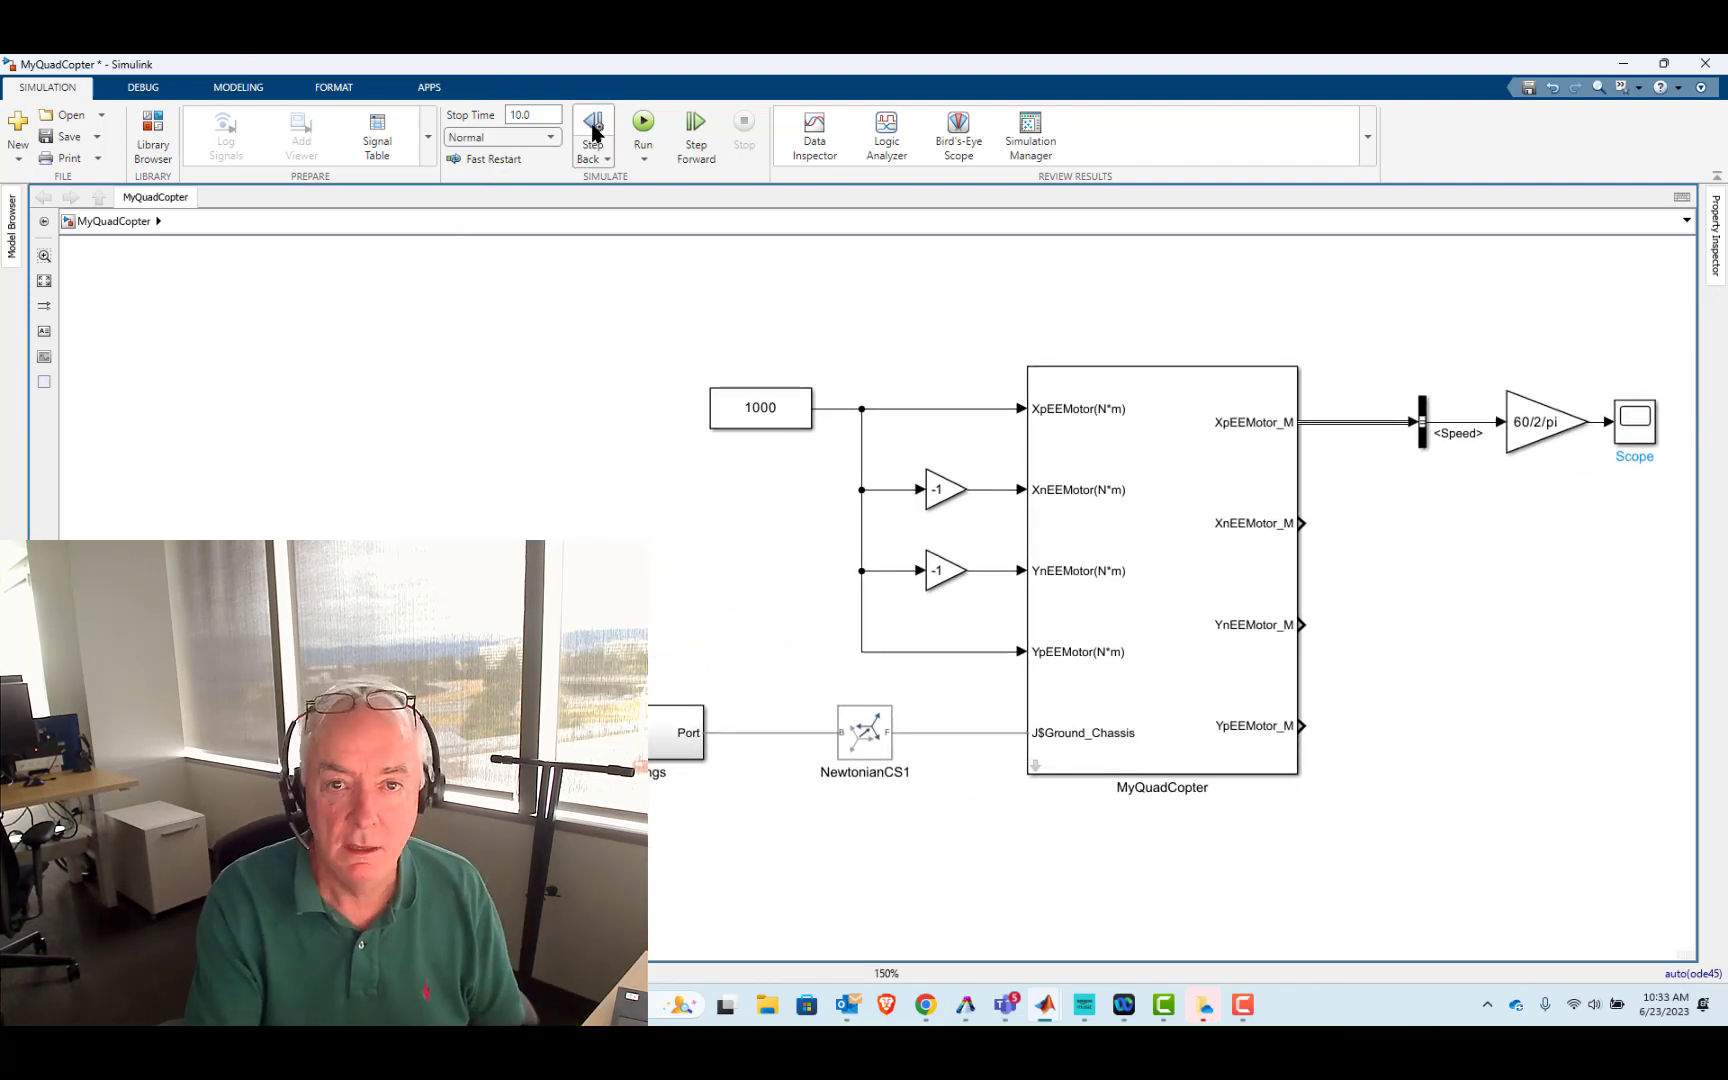
# - Run the simulation and check the rpm speed trace in the Scope over 10 seconds
pyautogui.click(645, 128)
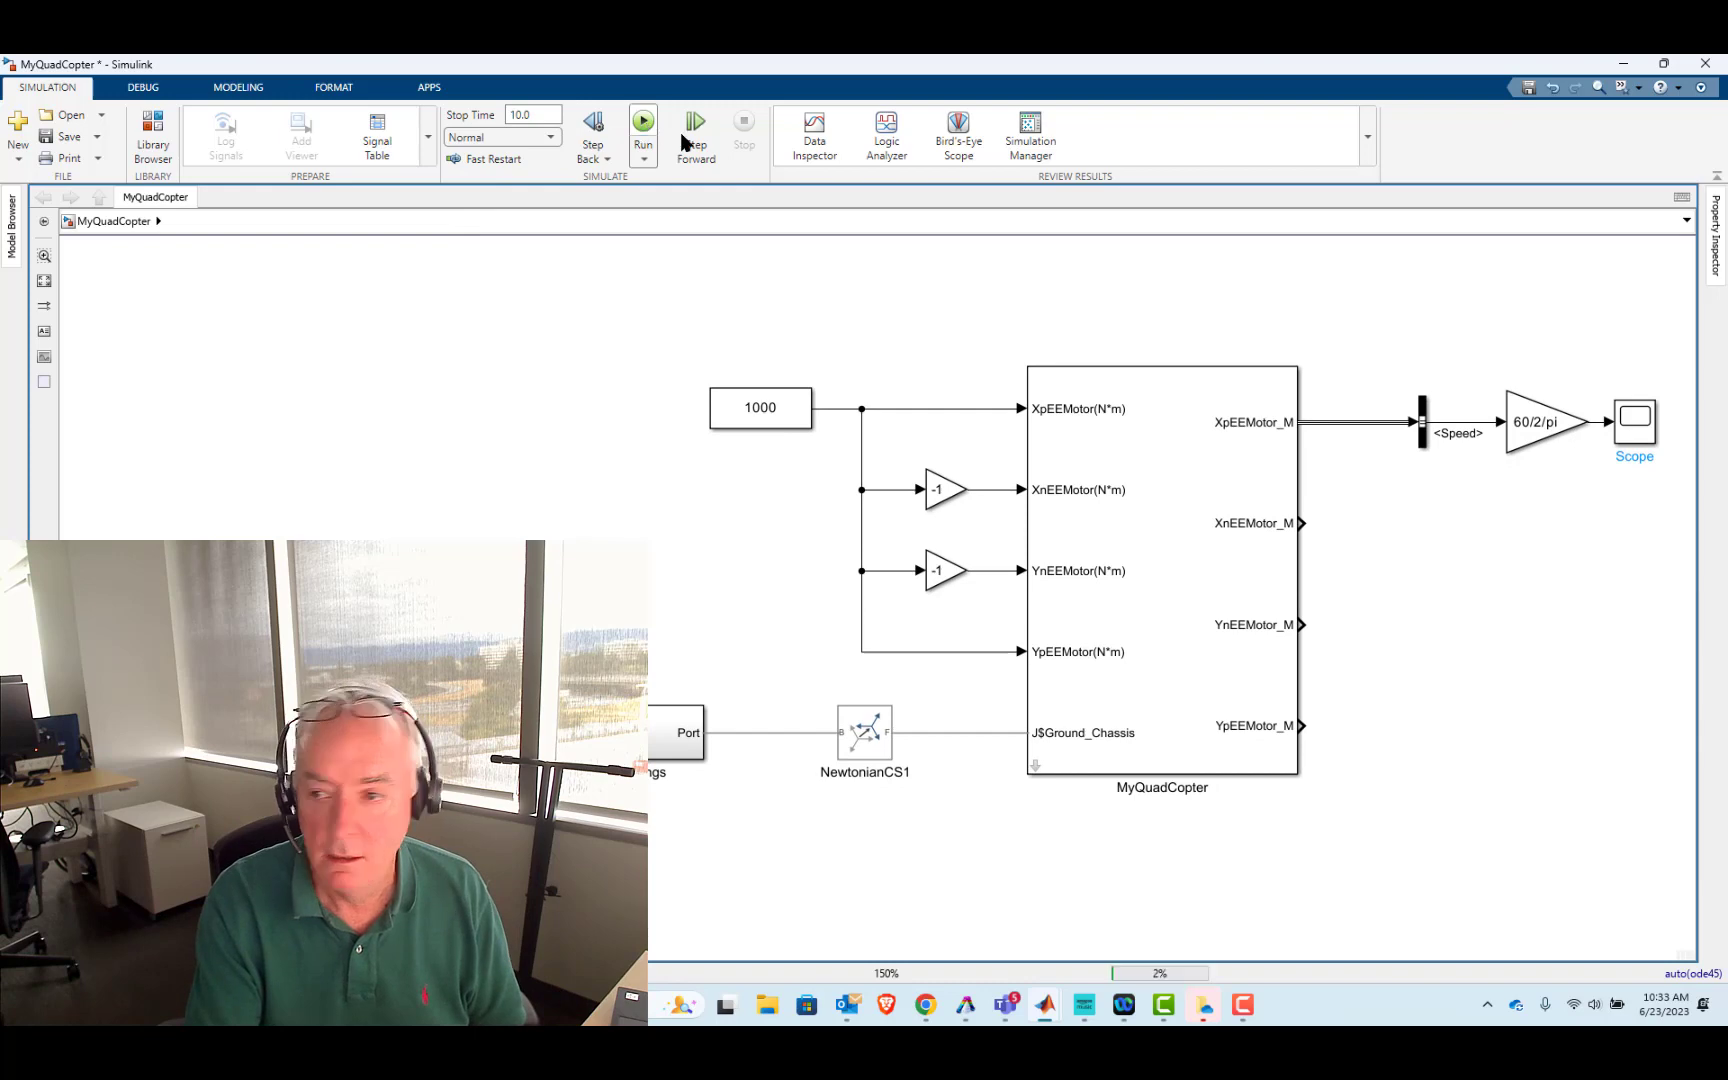
pyautogui.doubleClick(1648, 422)
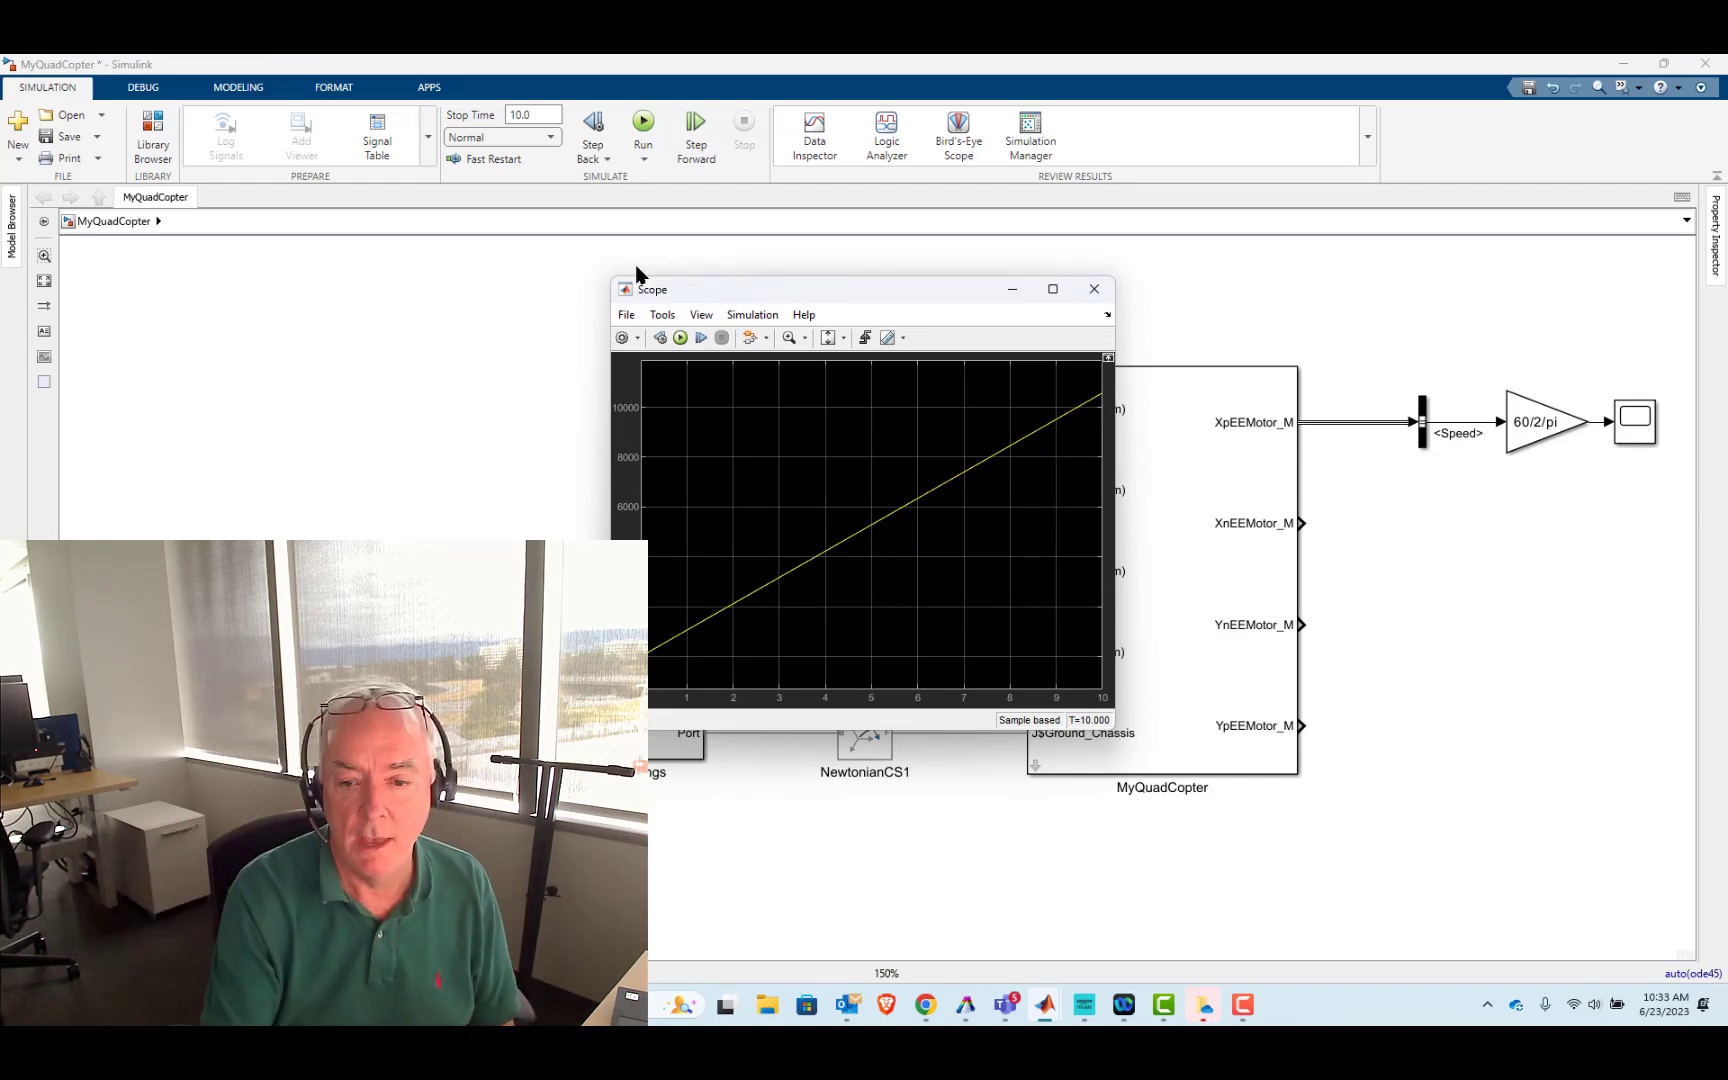
pyautogui.click(1094, 289)
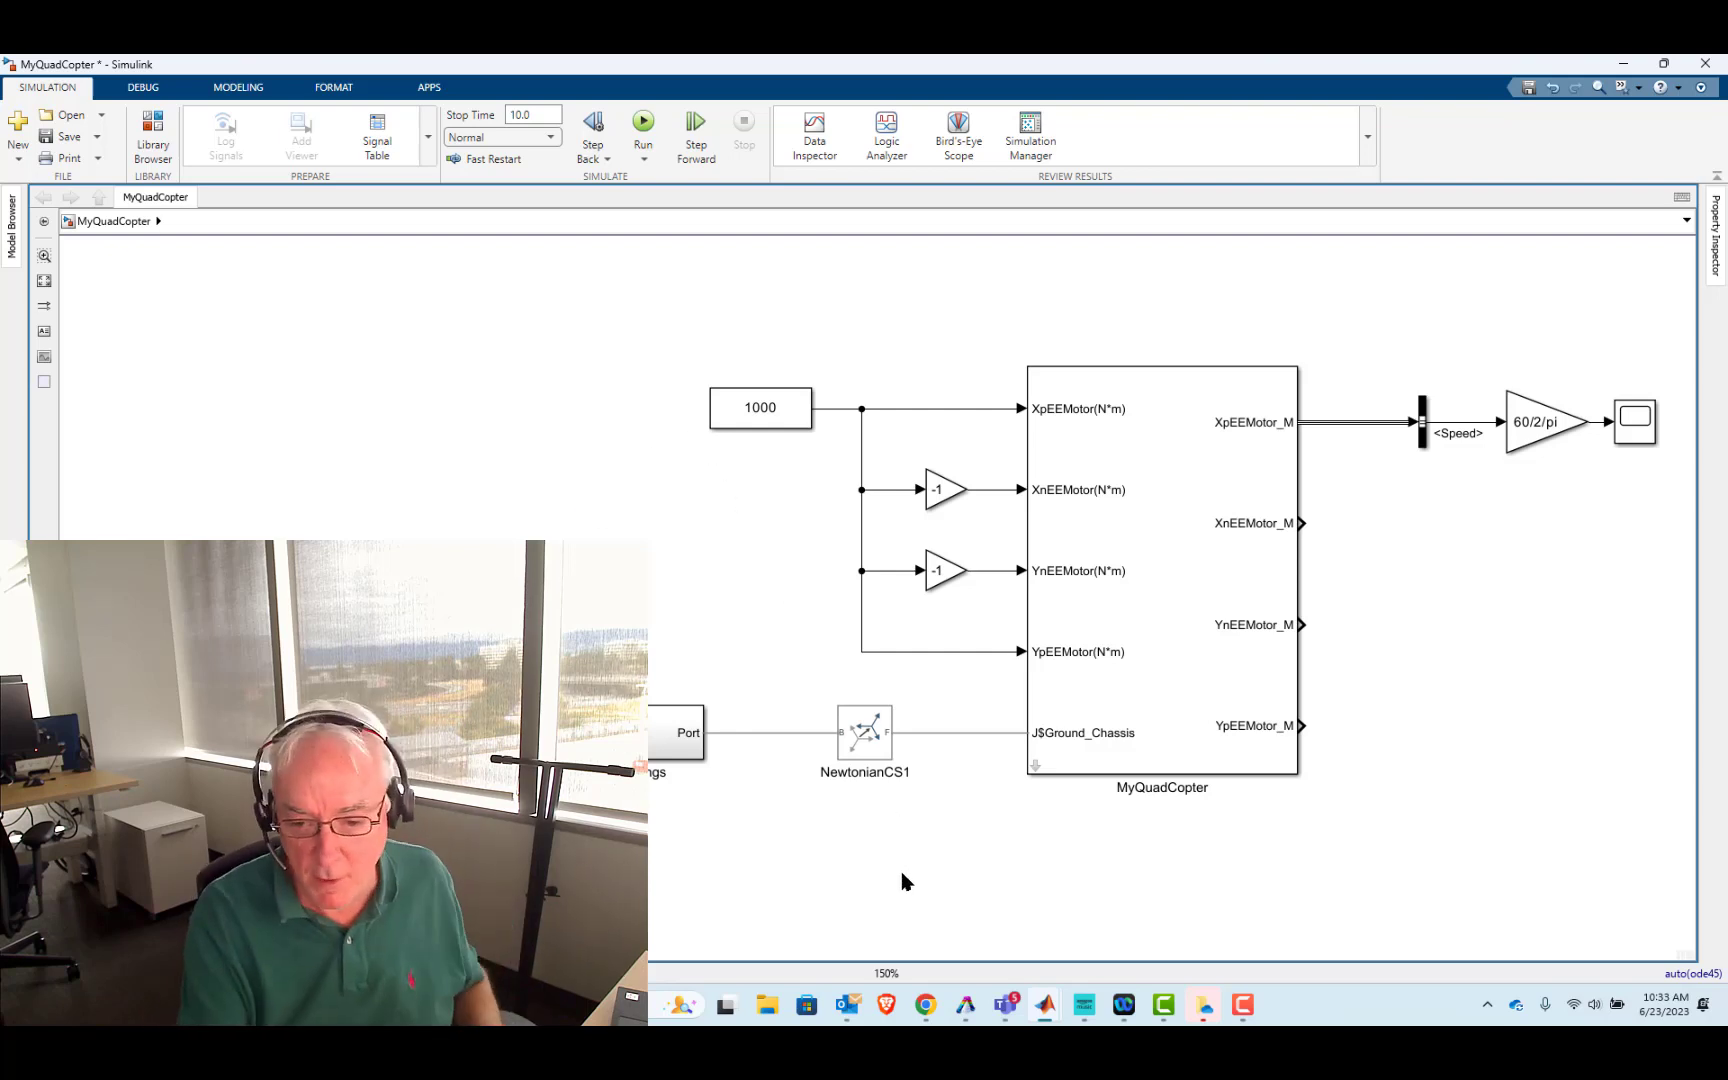
# - Select the four MotorCase bodies from a low side-on view
pyautogui.click(965, 935)
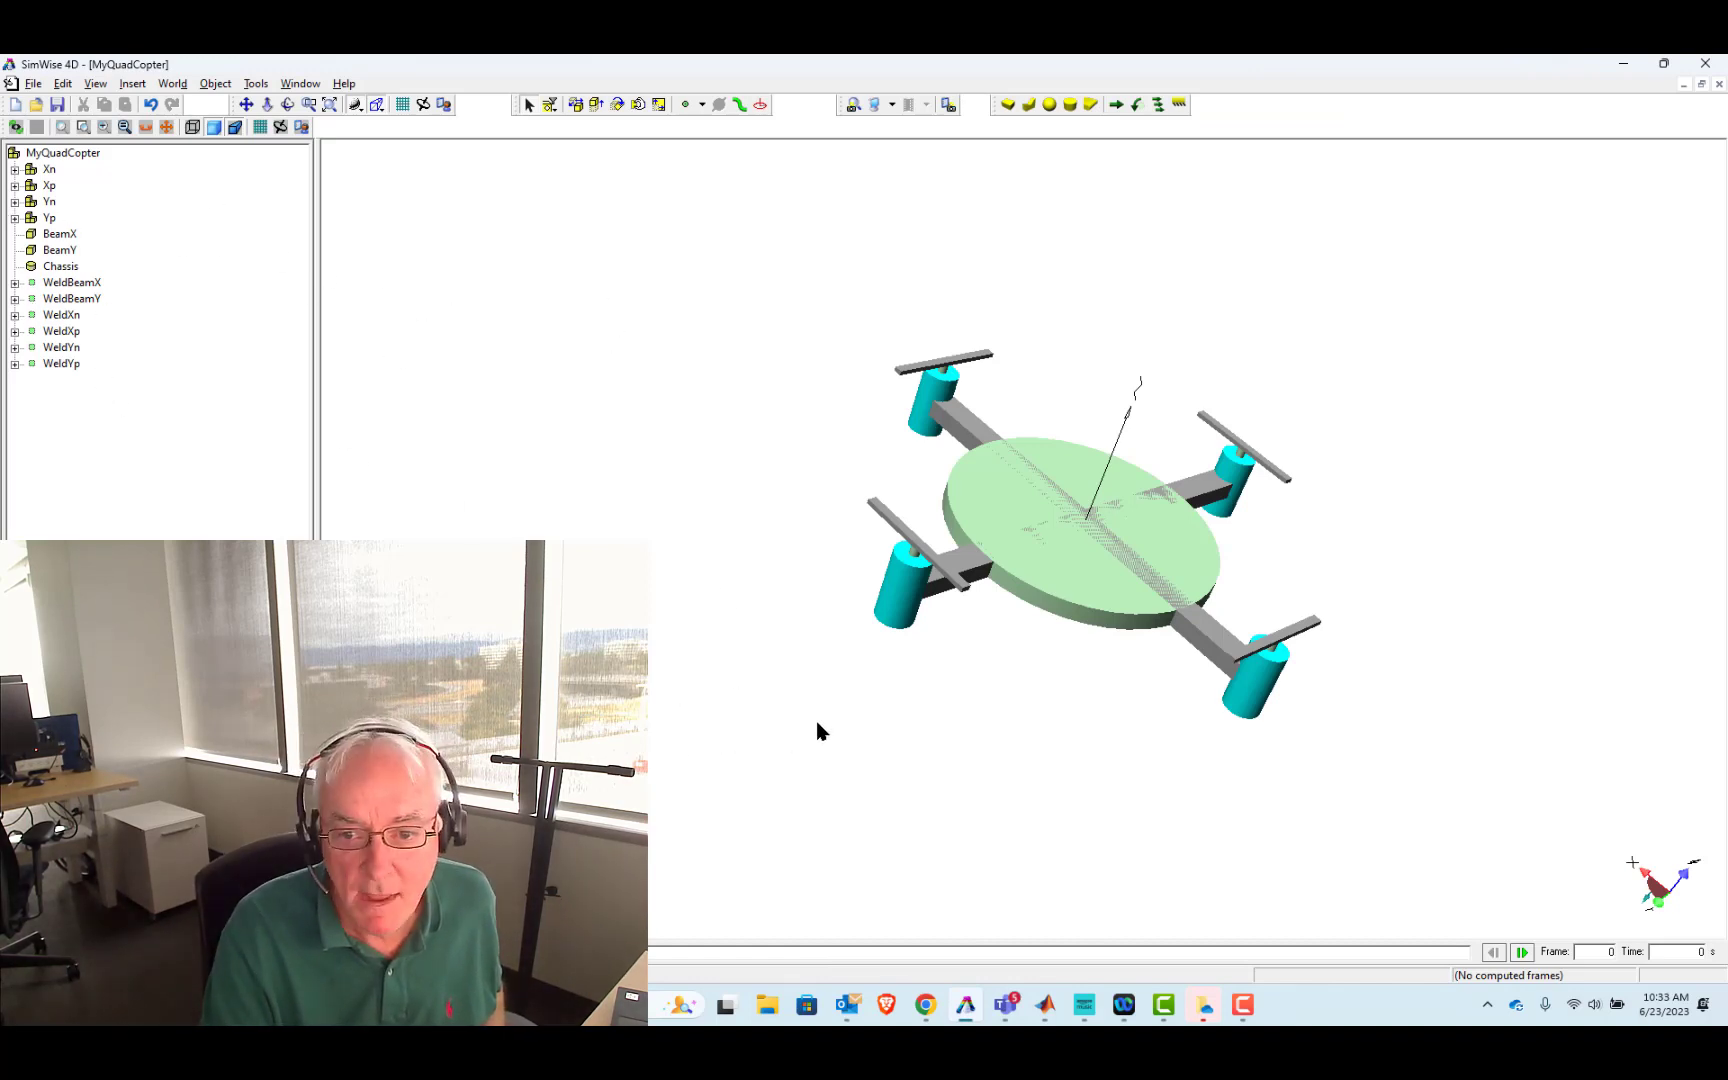
pyautogui.moveTo(818, 730); pyautogui.dragTo(845, 683)
pyautogui.click(940, 530)
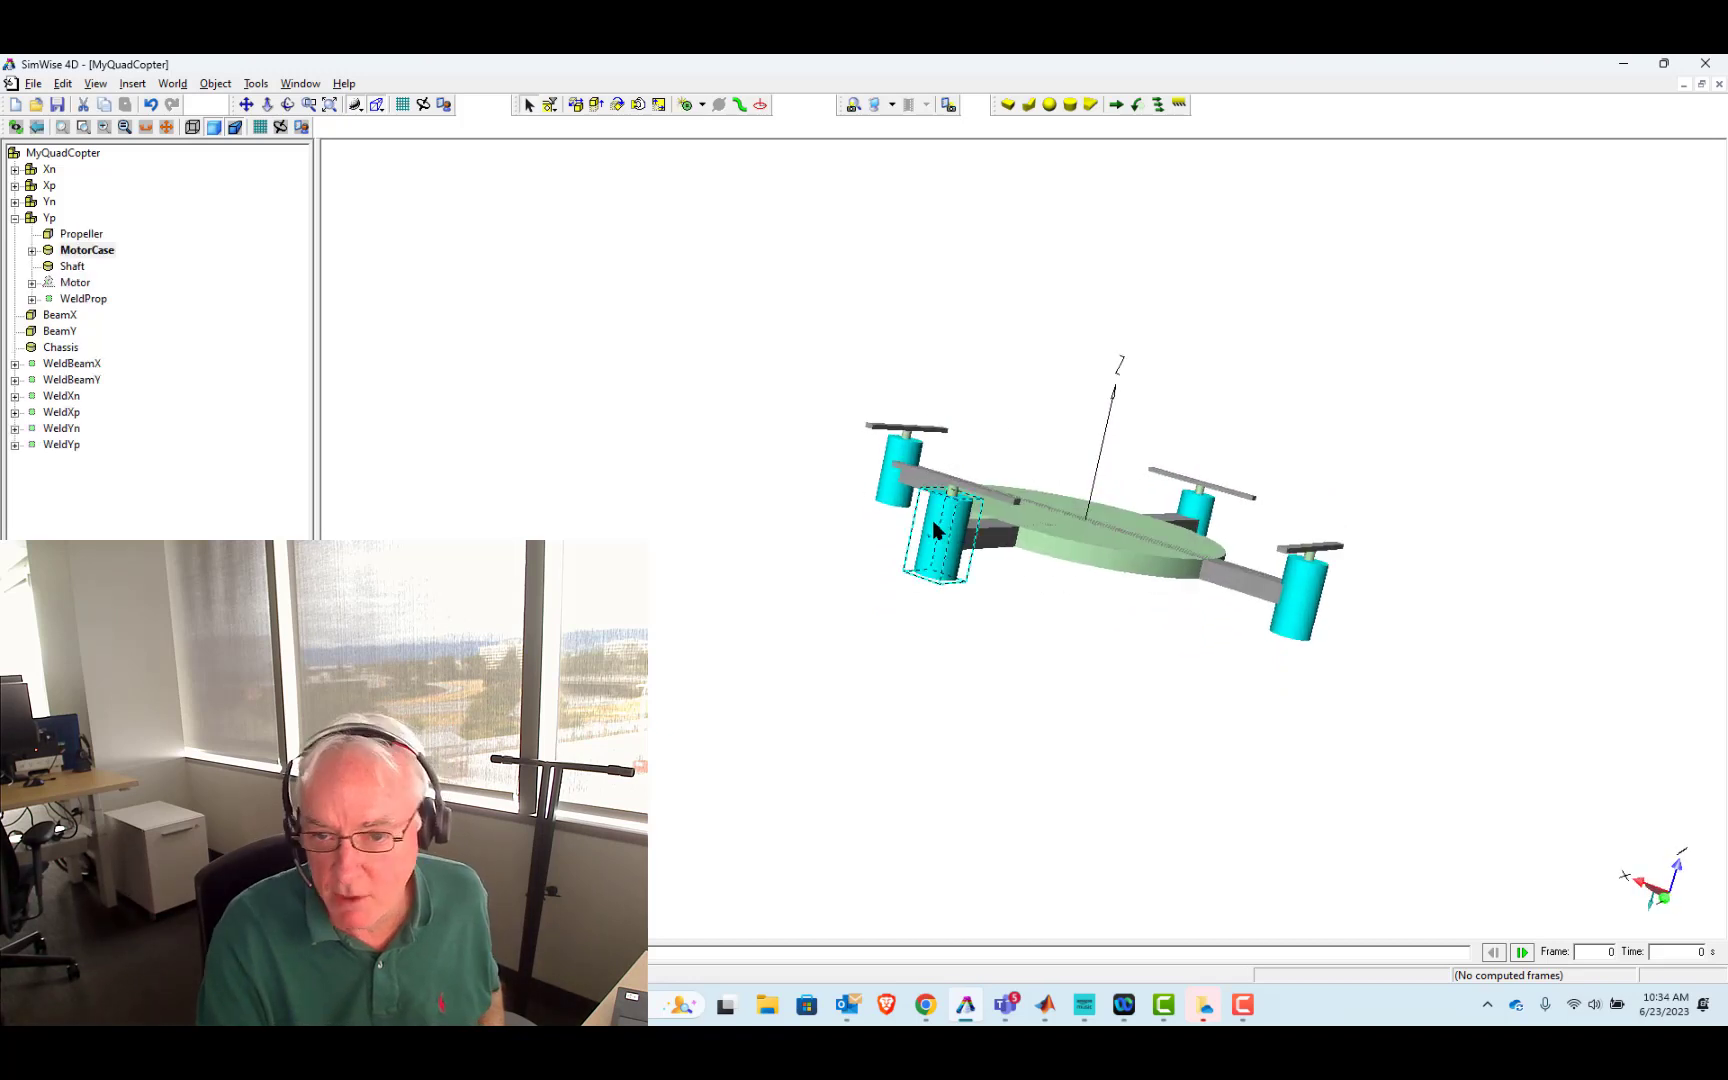
pyautogui.click(901, 455)
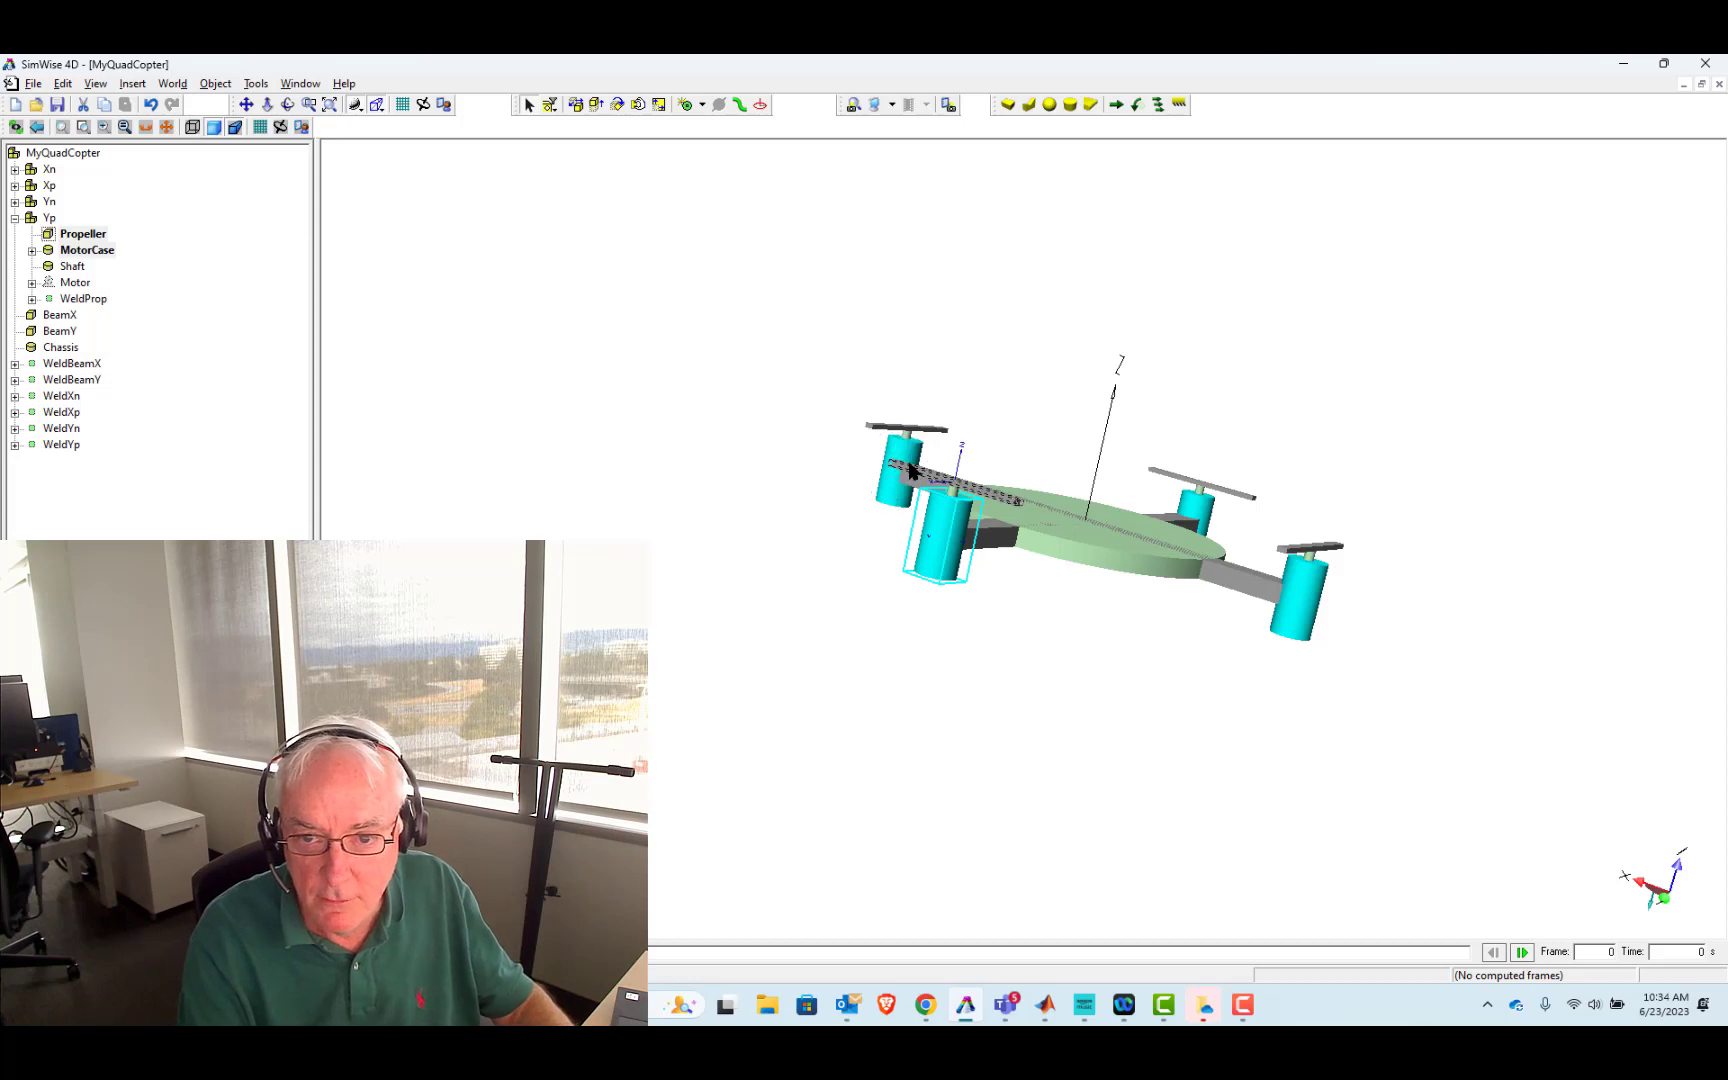
pyautogui.click(896, 485)
pyautogui.keyDown('shift'); pyautogui.click(945, 505); pyautogui.keyUp('shift')
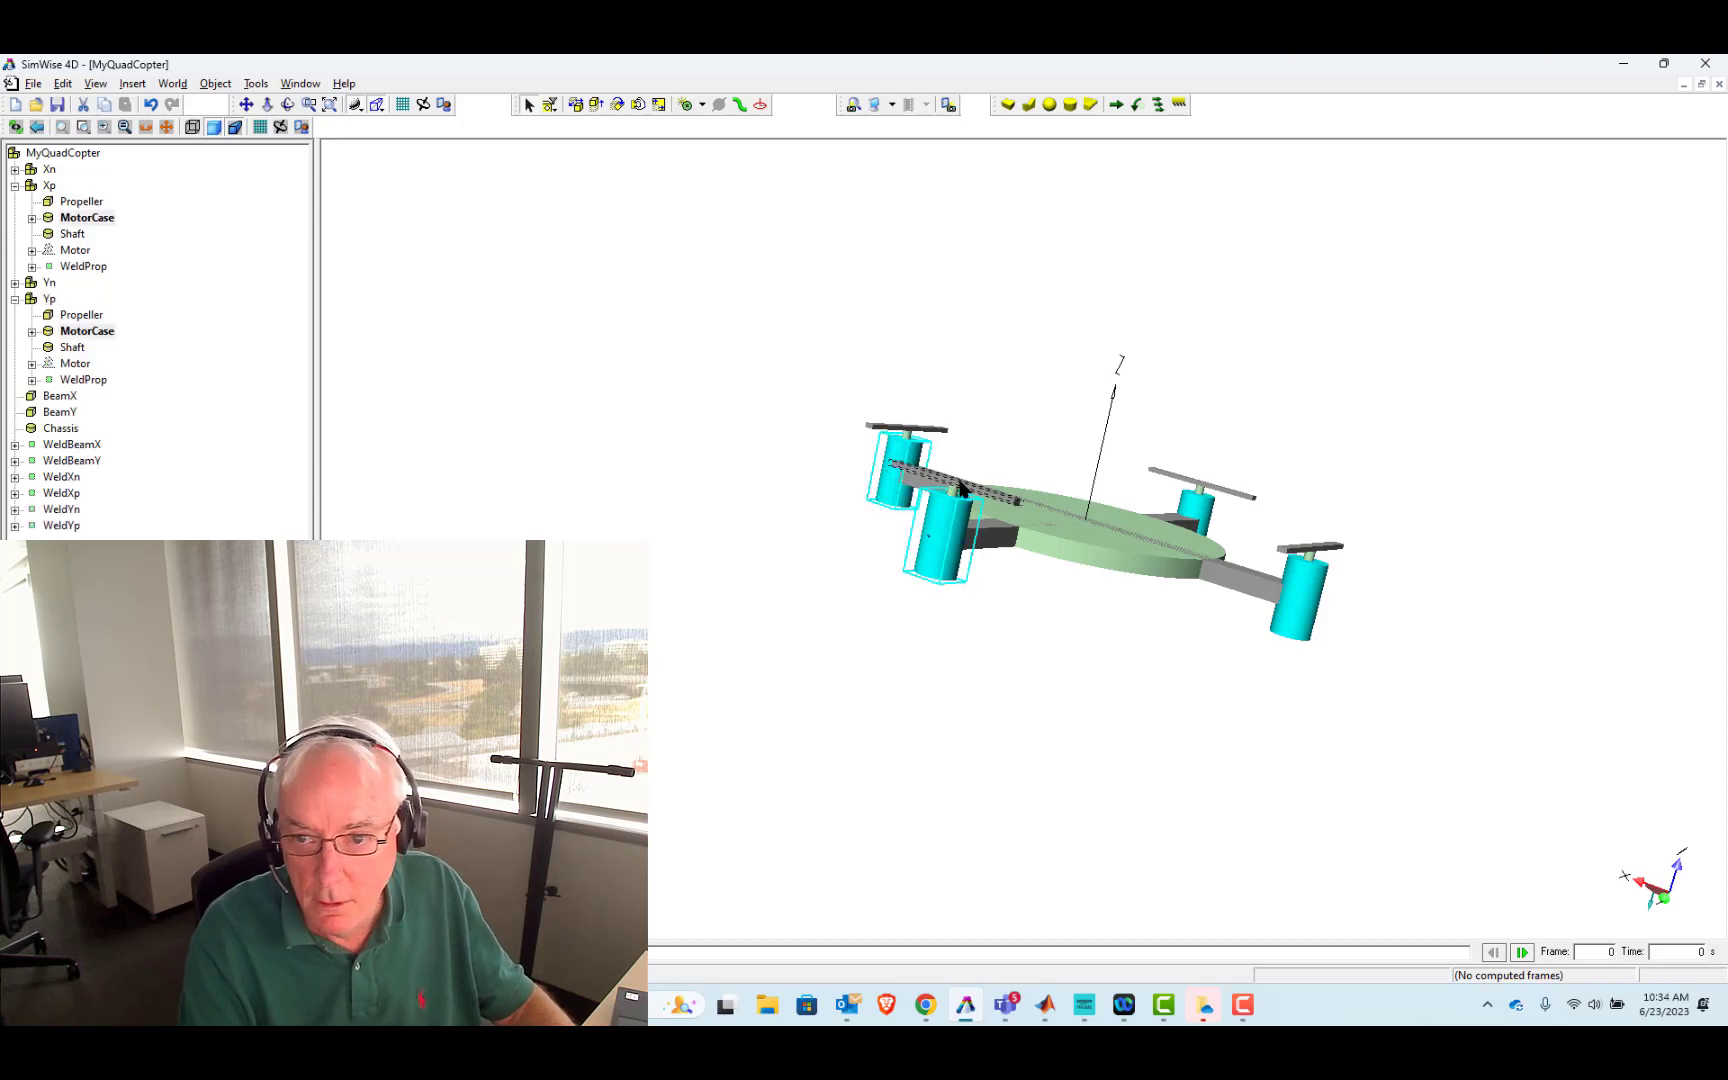
pyautogui.keyDown('shift'); pyautogui.click(1190, 500); pyautogui.keyUp('shift')
pyautogui.keyDown('shift'); pyautogui.click(1288, 603); pyautogui.keyUp('shift')
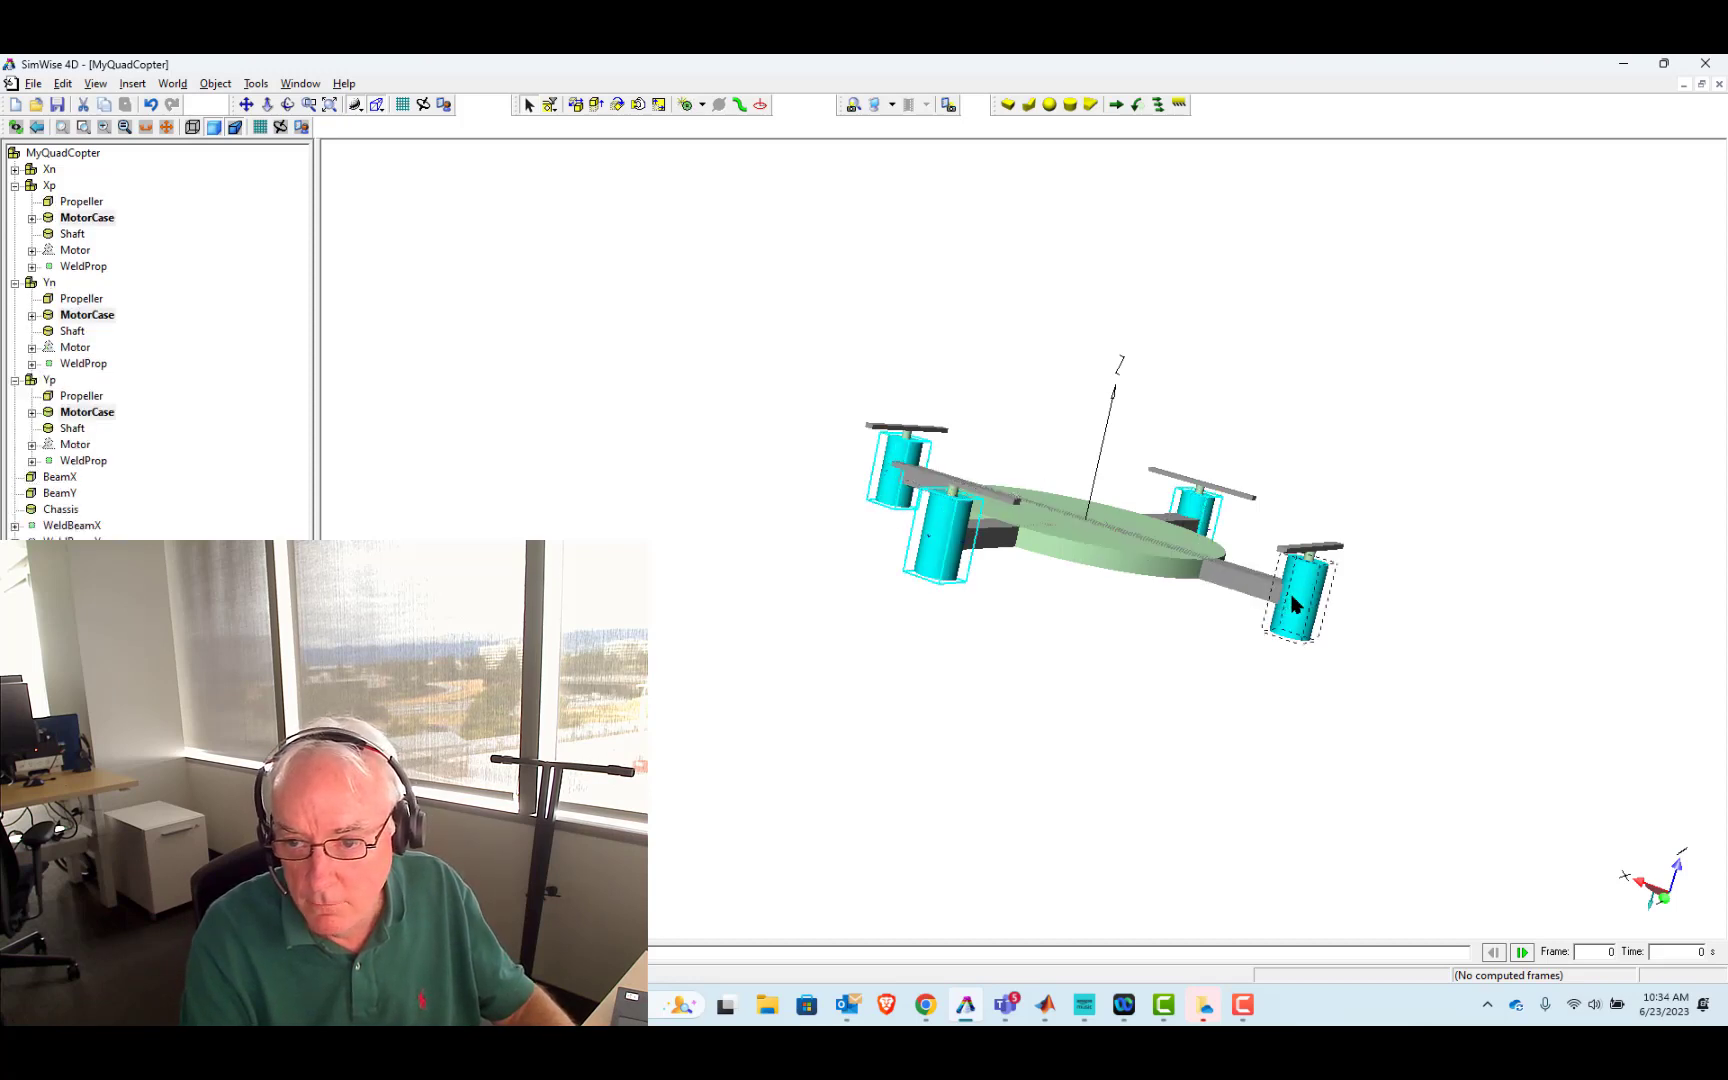
# - Hide all other bodies so only the four motor cases remain visible
pyautogui.rightClick(1292, 603)
pyautogui.moveTo(1349, 670)
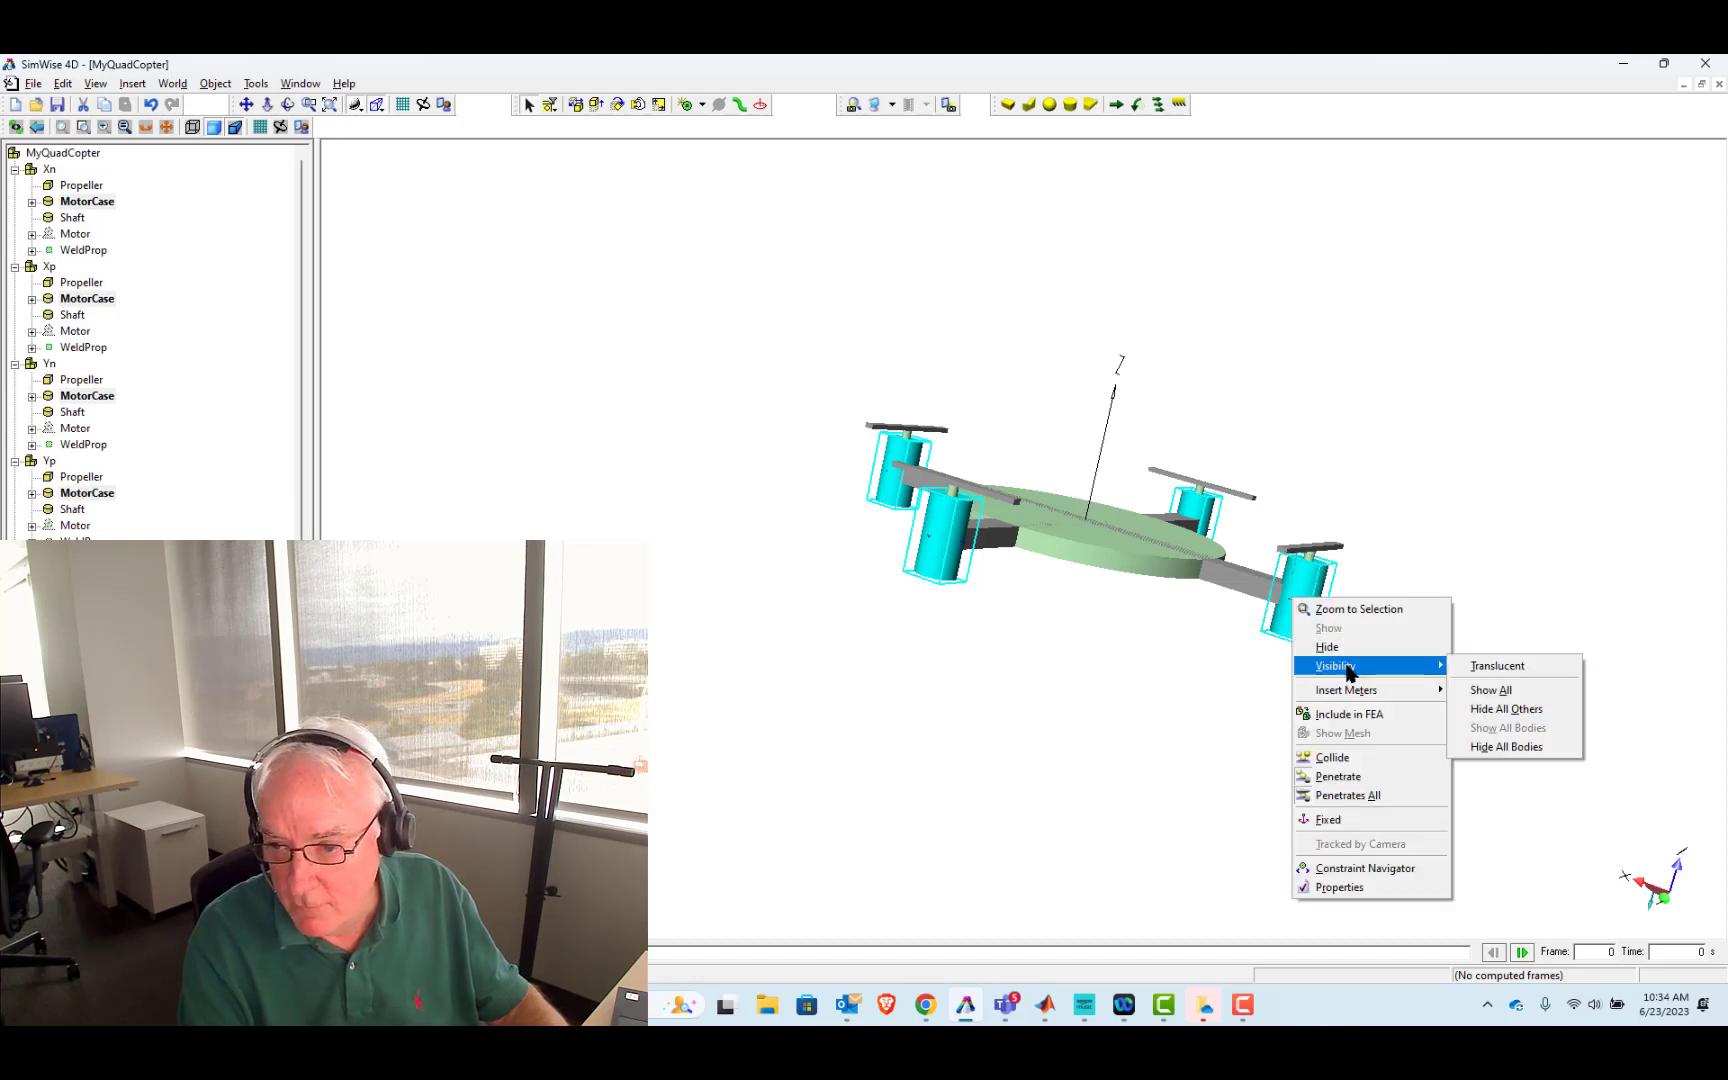
pyautogui.click(1506, 709)
pyautogui.moveTo(1489, 717); pyautogui.dragTo(1212, 718)
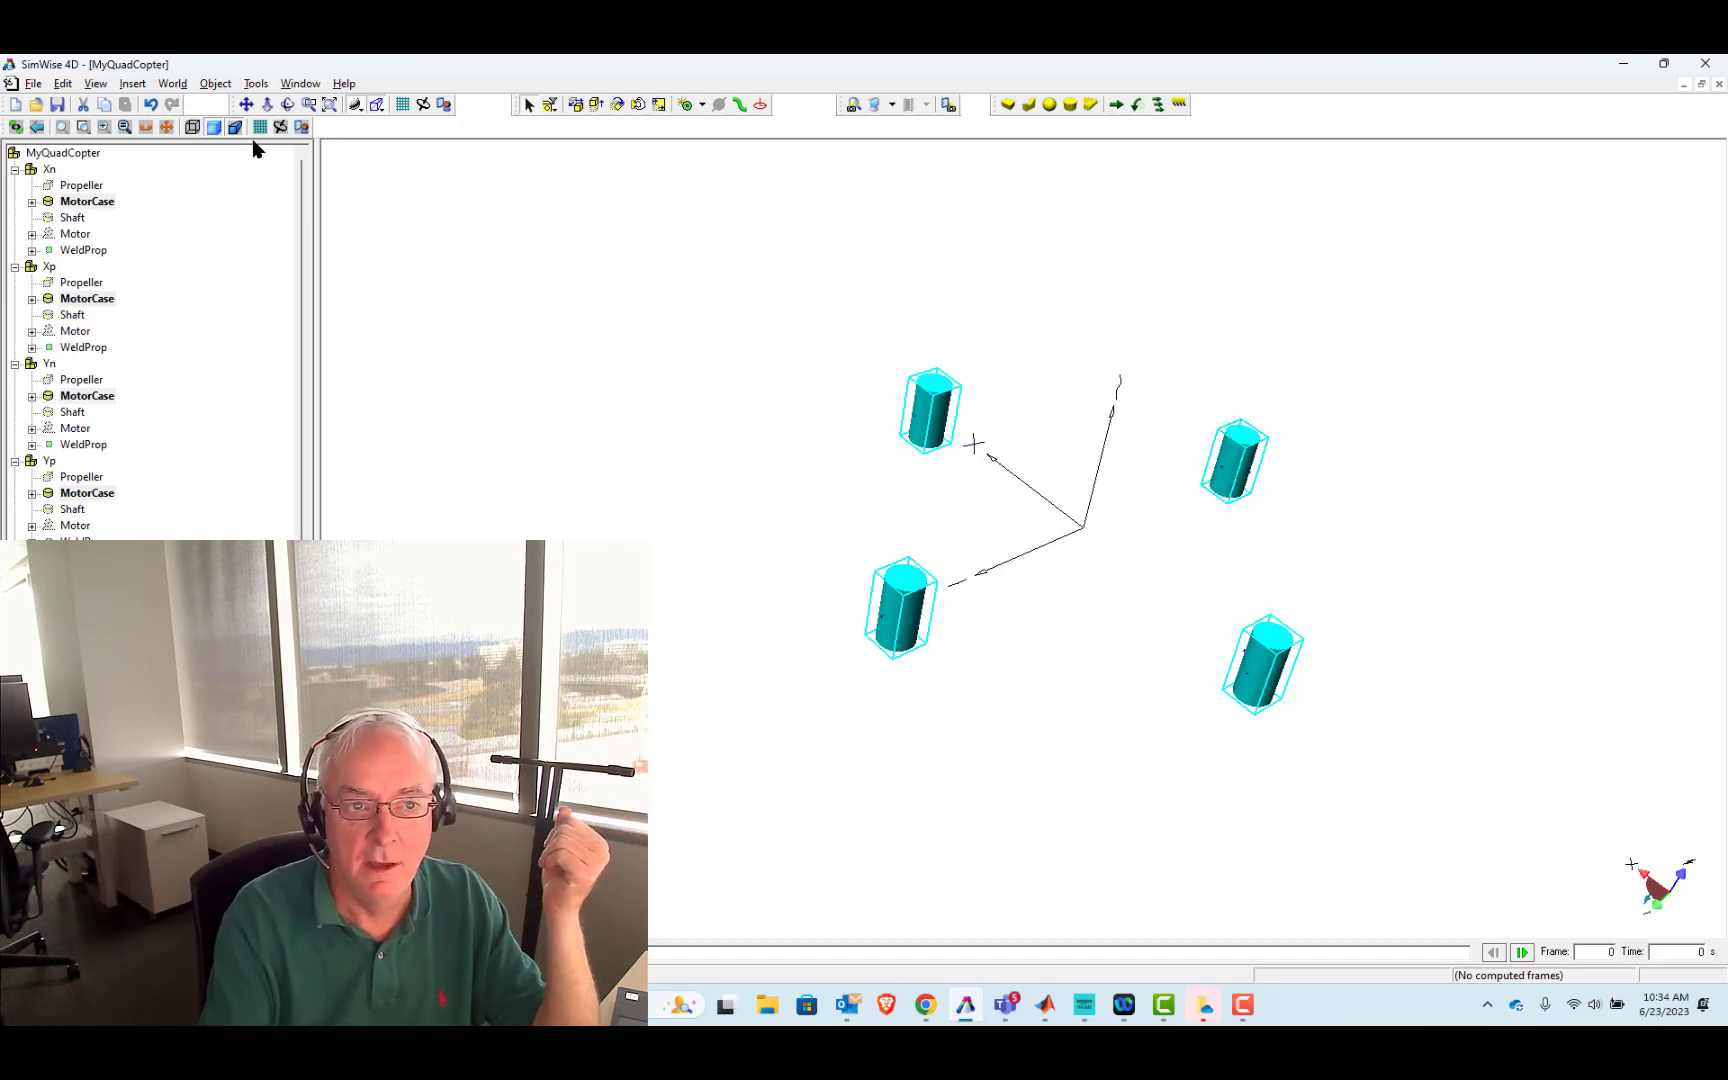
# - Insert forces on the tops of the upper-left, upper-right, lower-right and lower-left motor cases
pyautogui.click(577, 418)
pyautogui.click(130, 85)
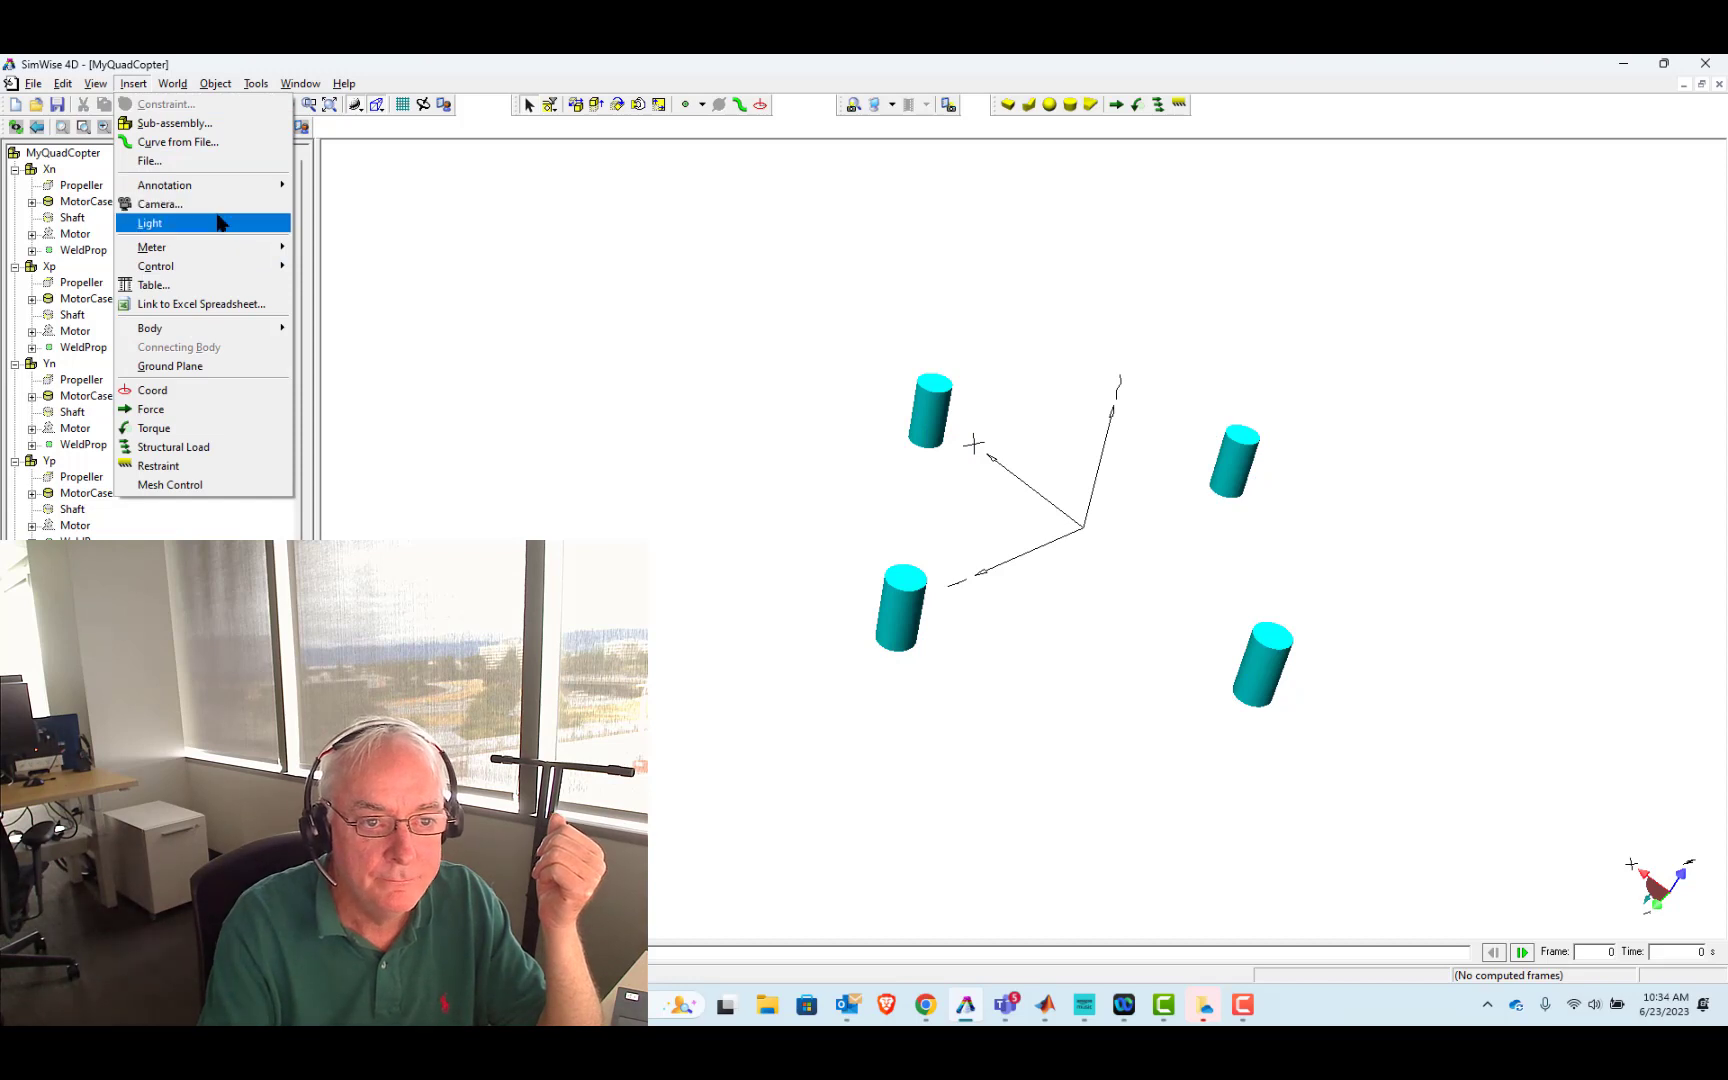
pyautogui.click(143, 410)
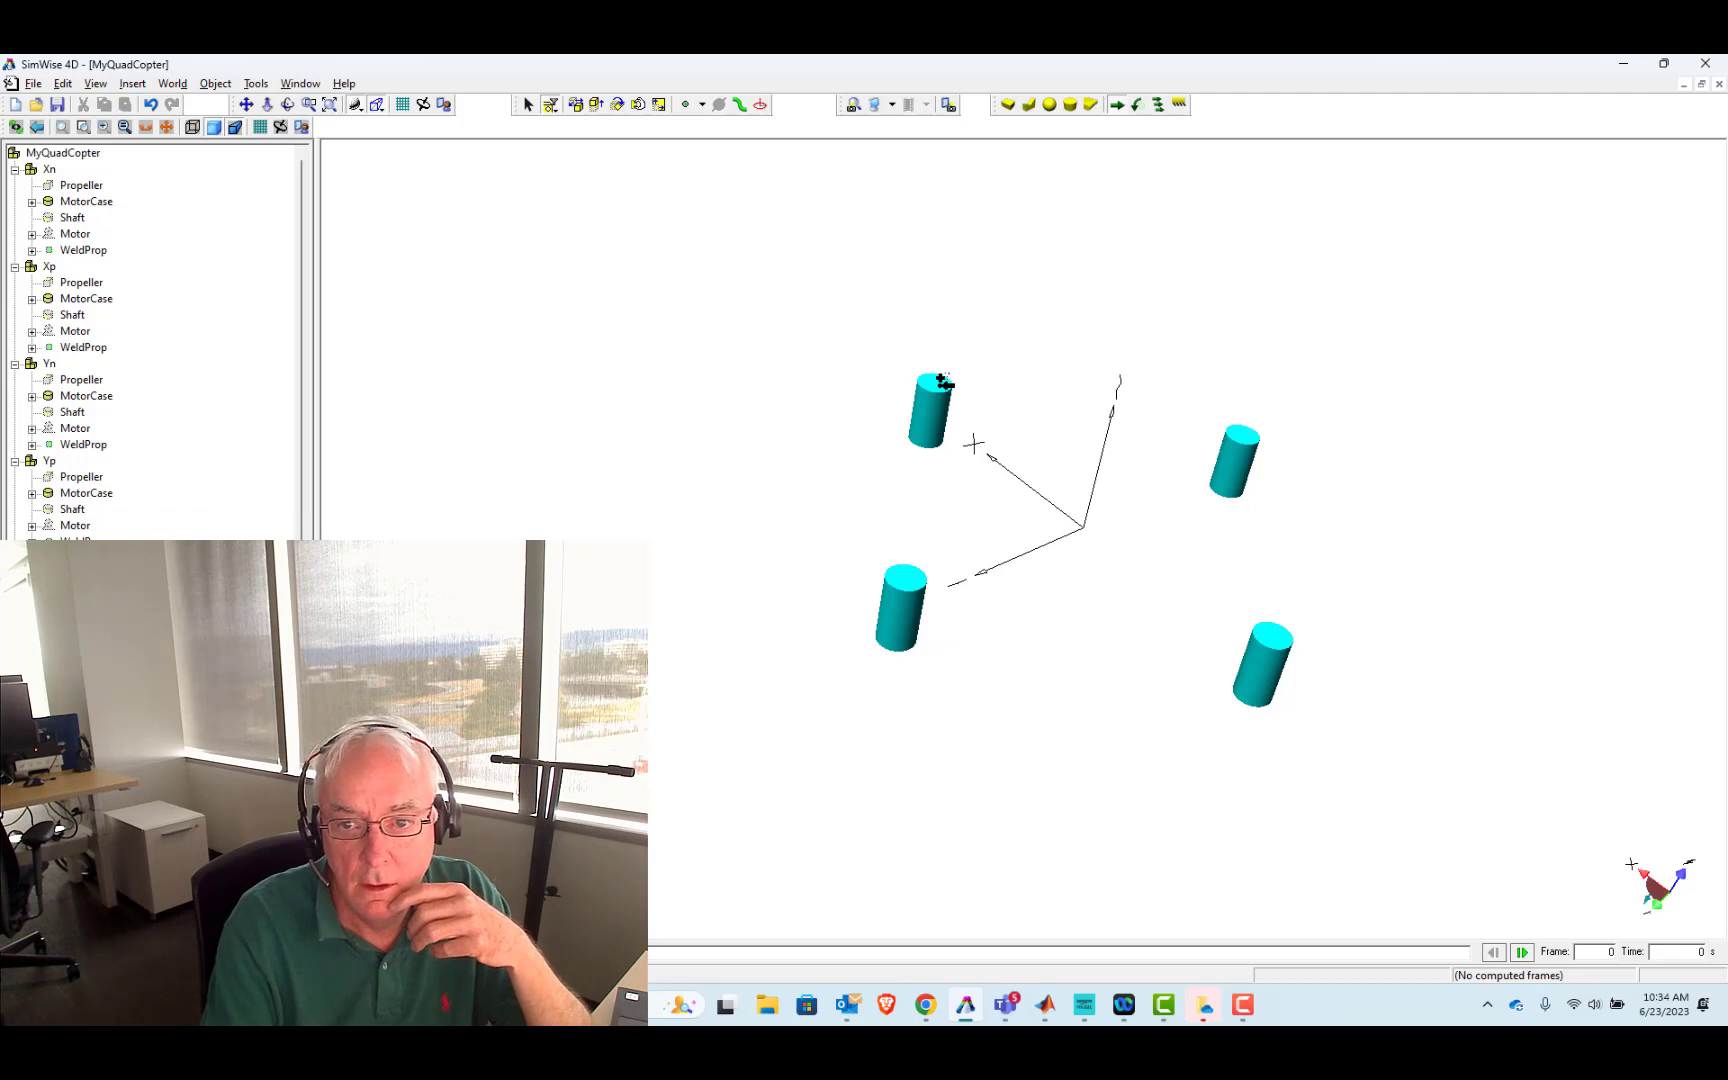
pyautogui.click(937, 381)
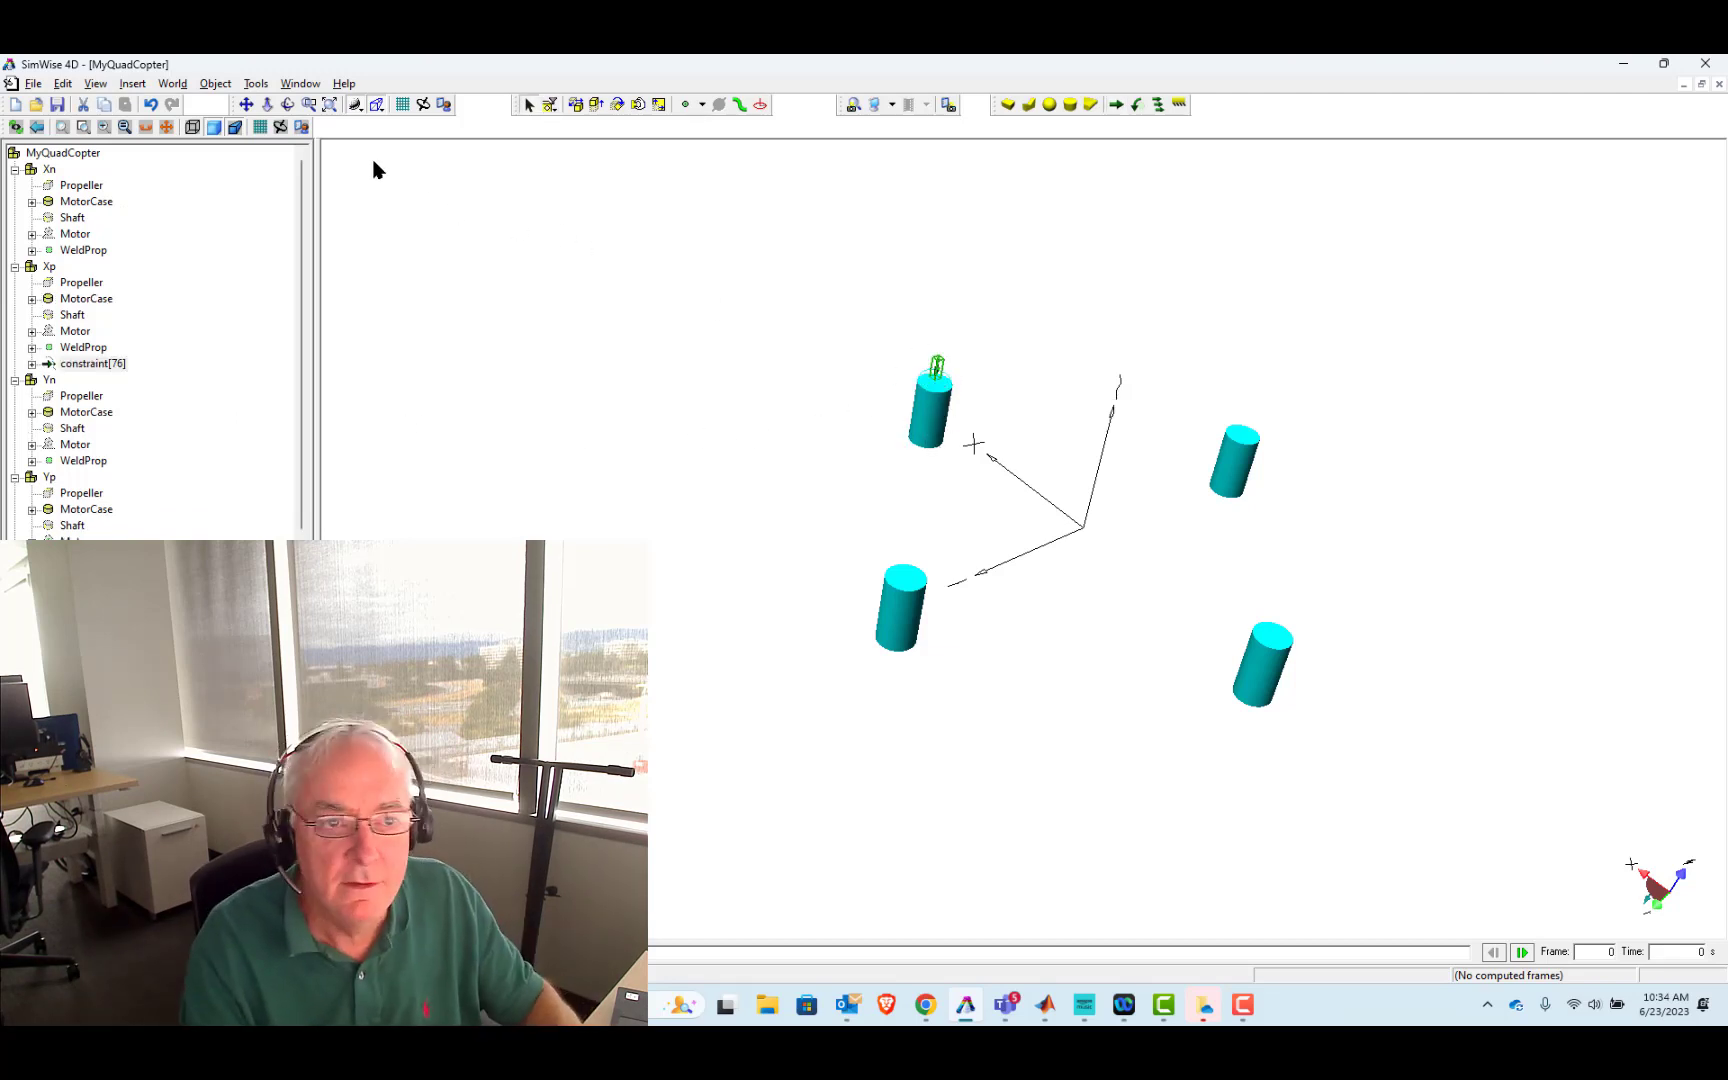
pyautogui.click(133, 84)
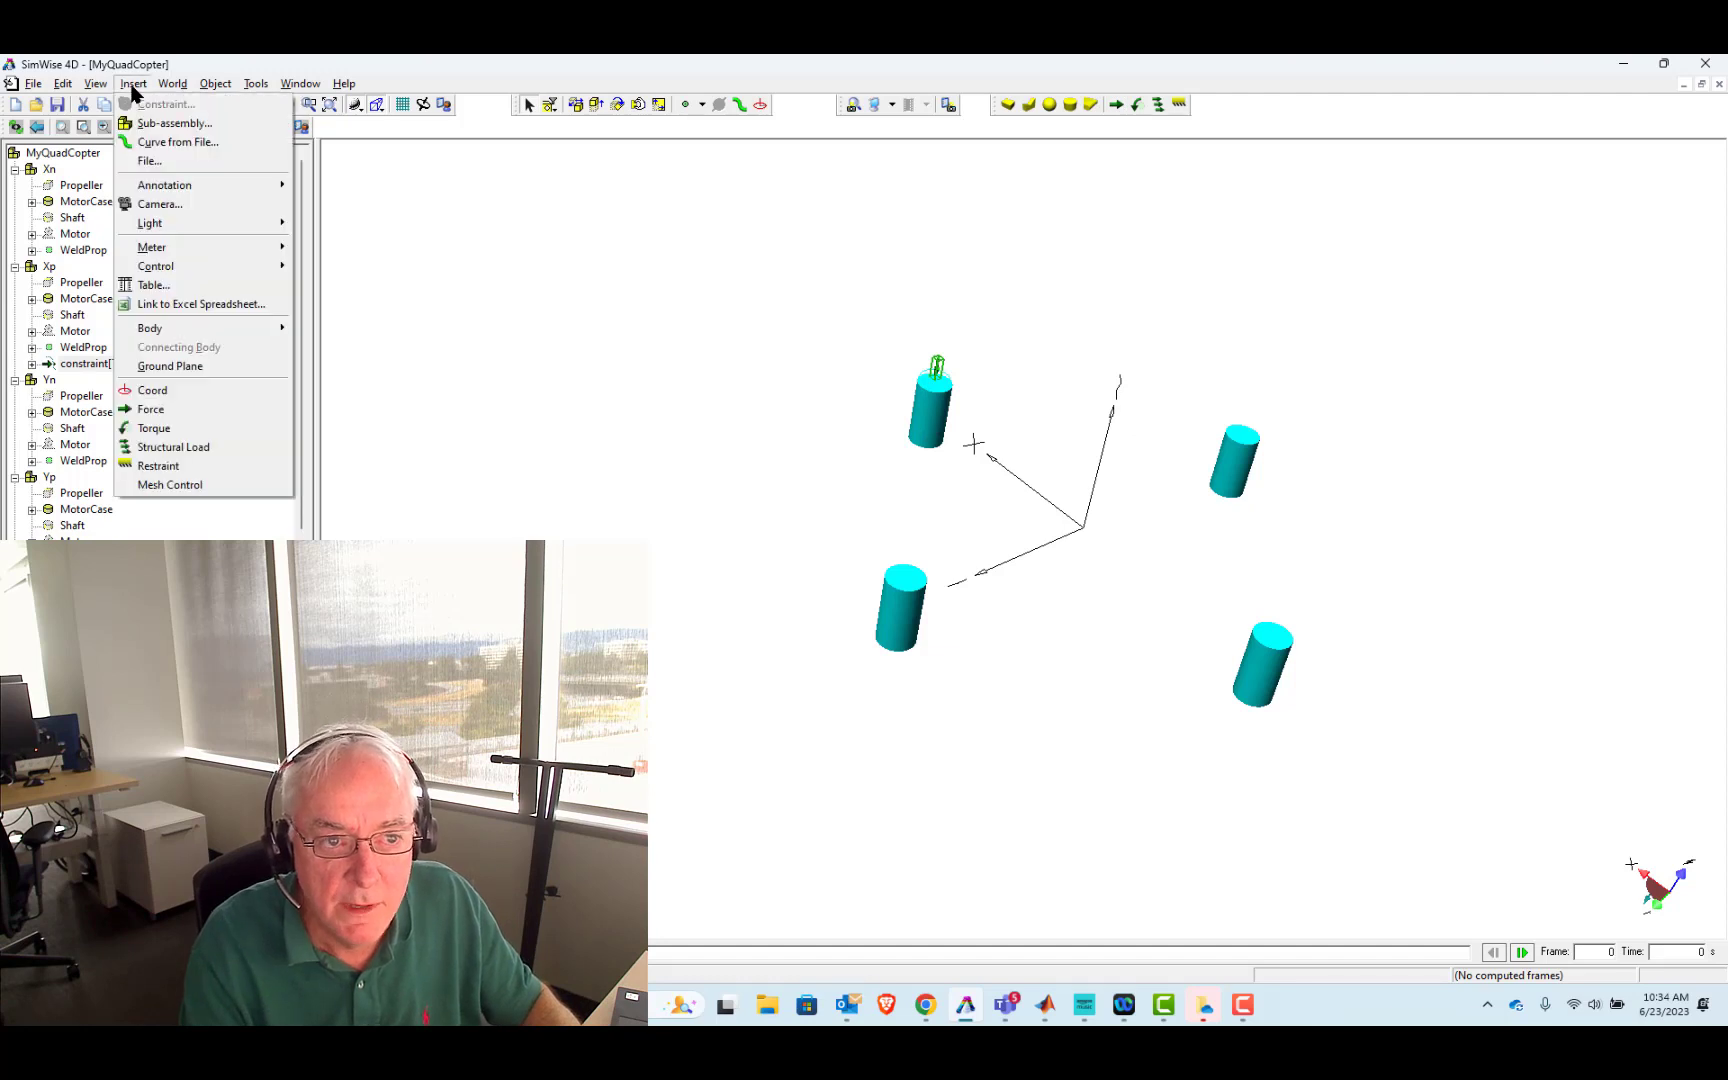
pyautogui.click(170, 407)
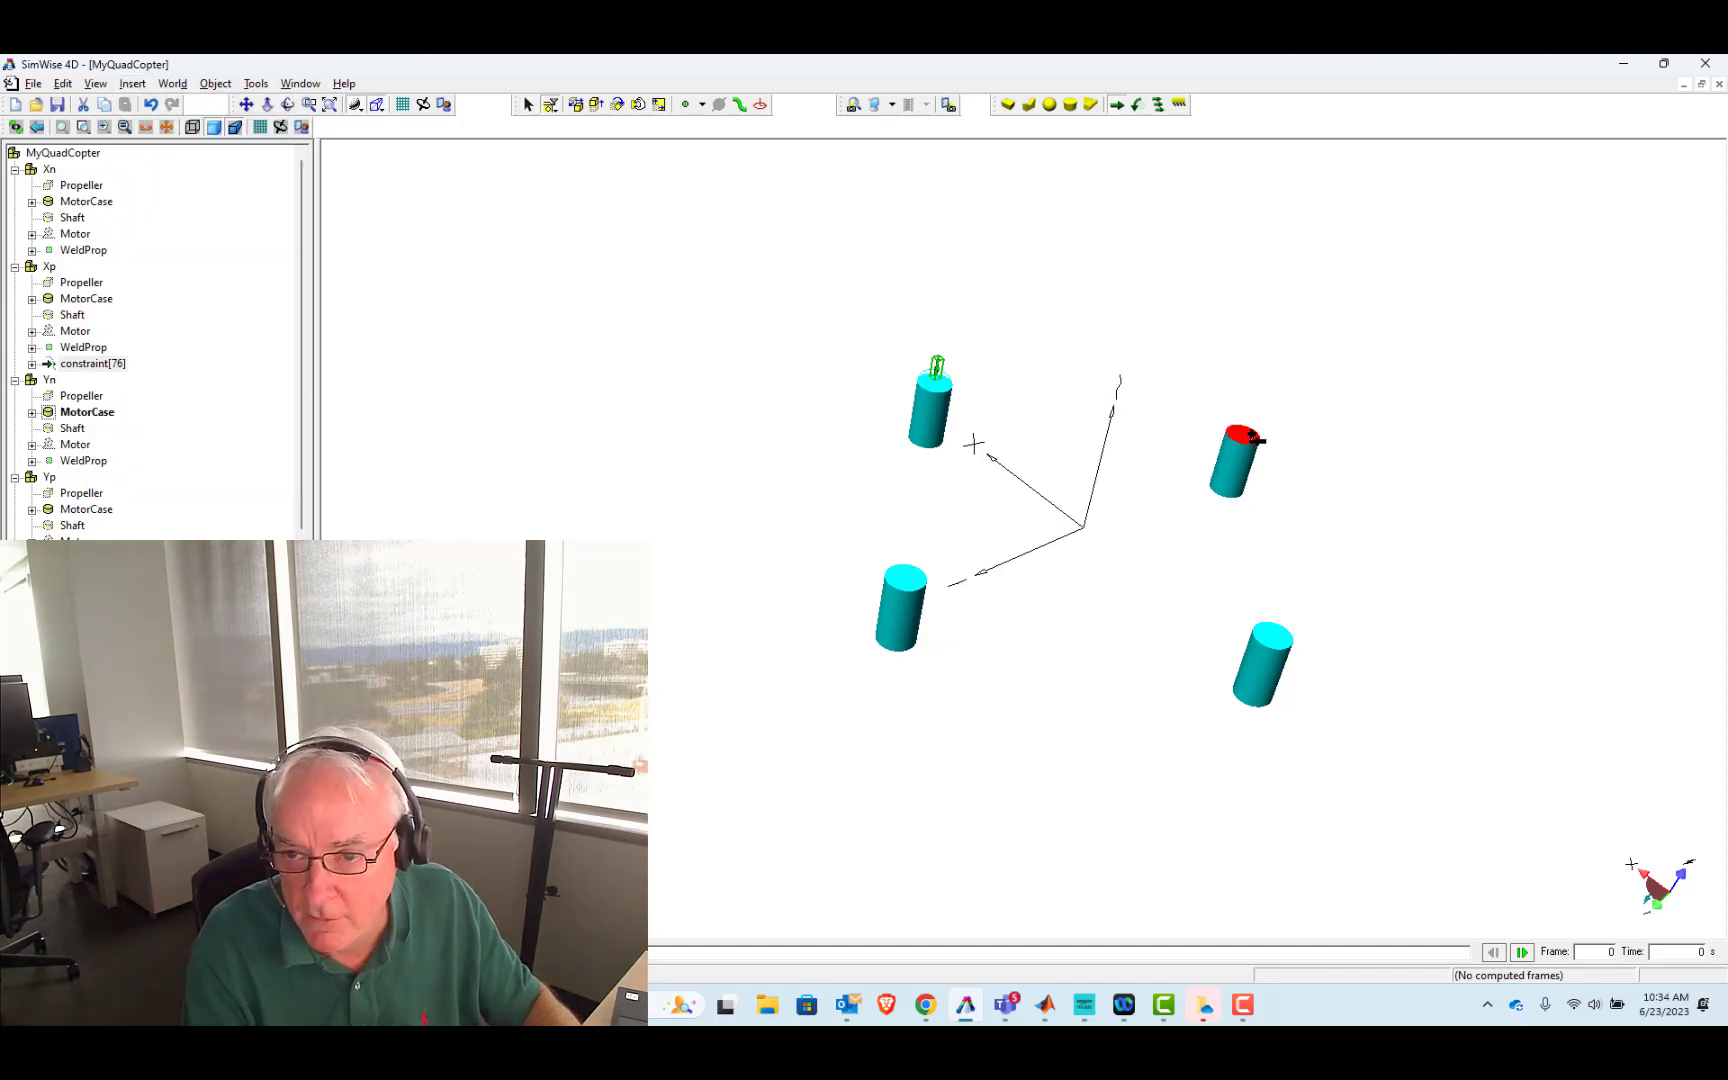
pyautogui.click(1252, 436)
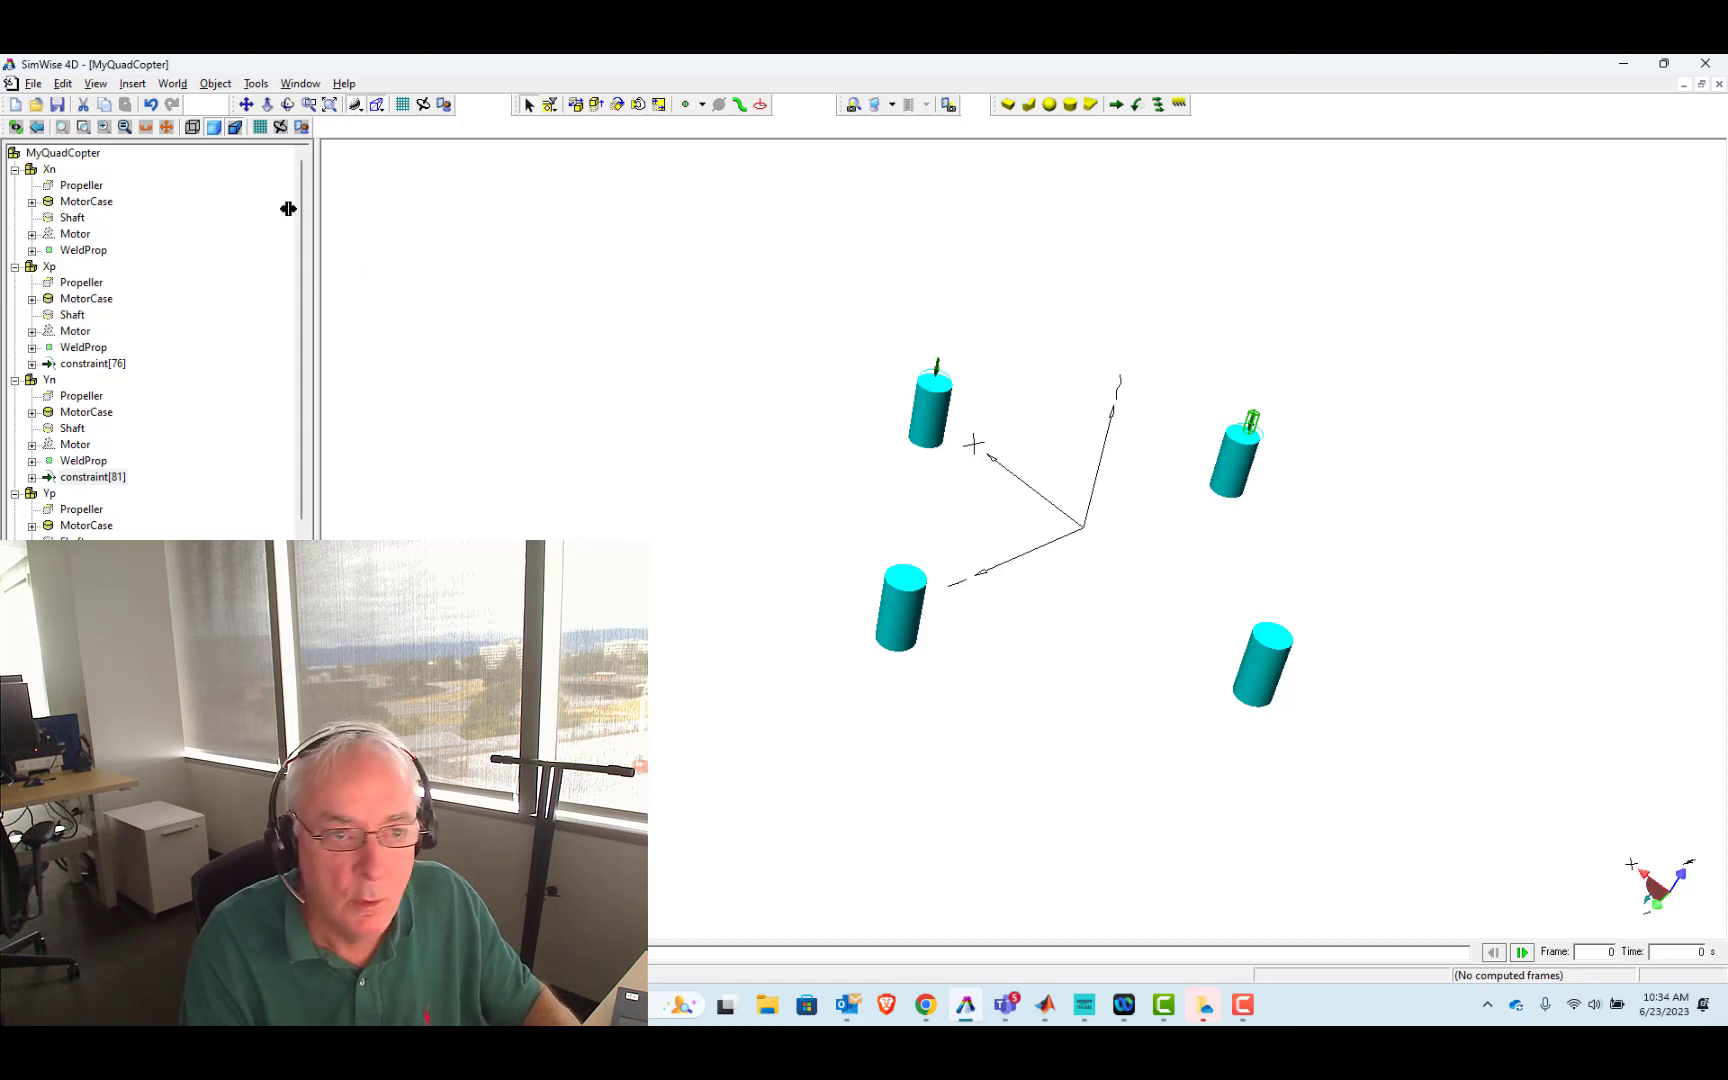
pyautogui.click(133, 86)
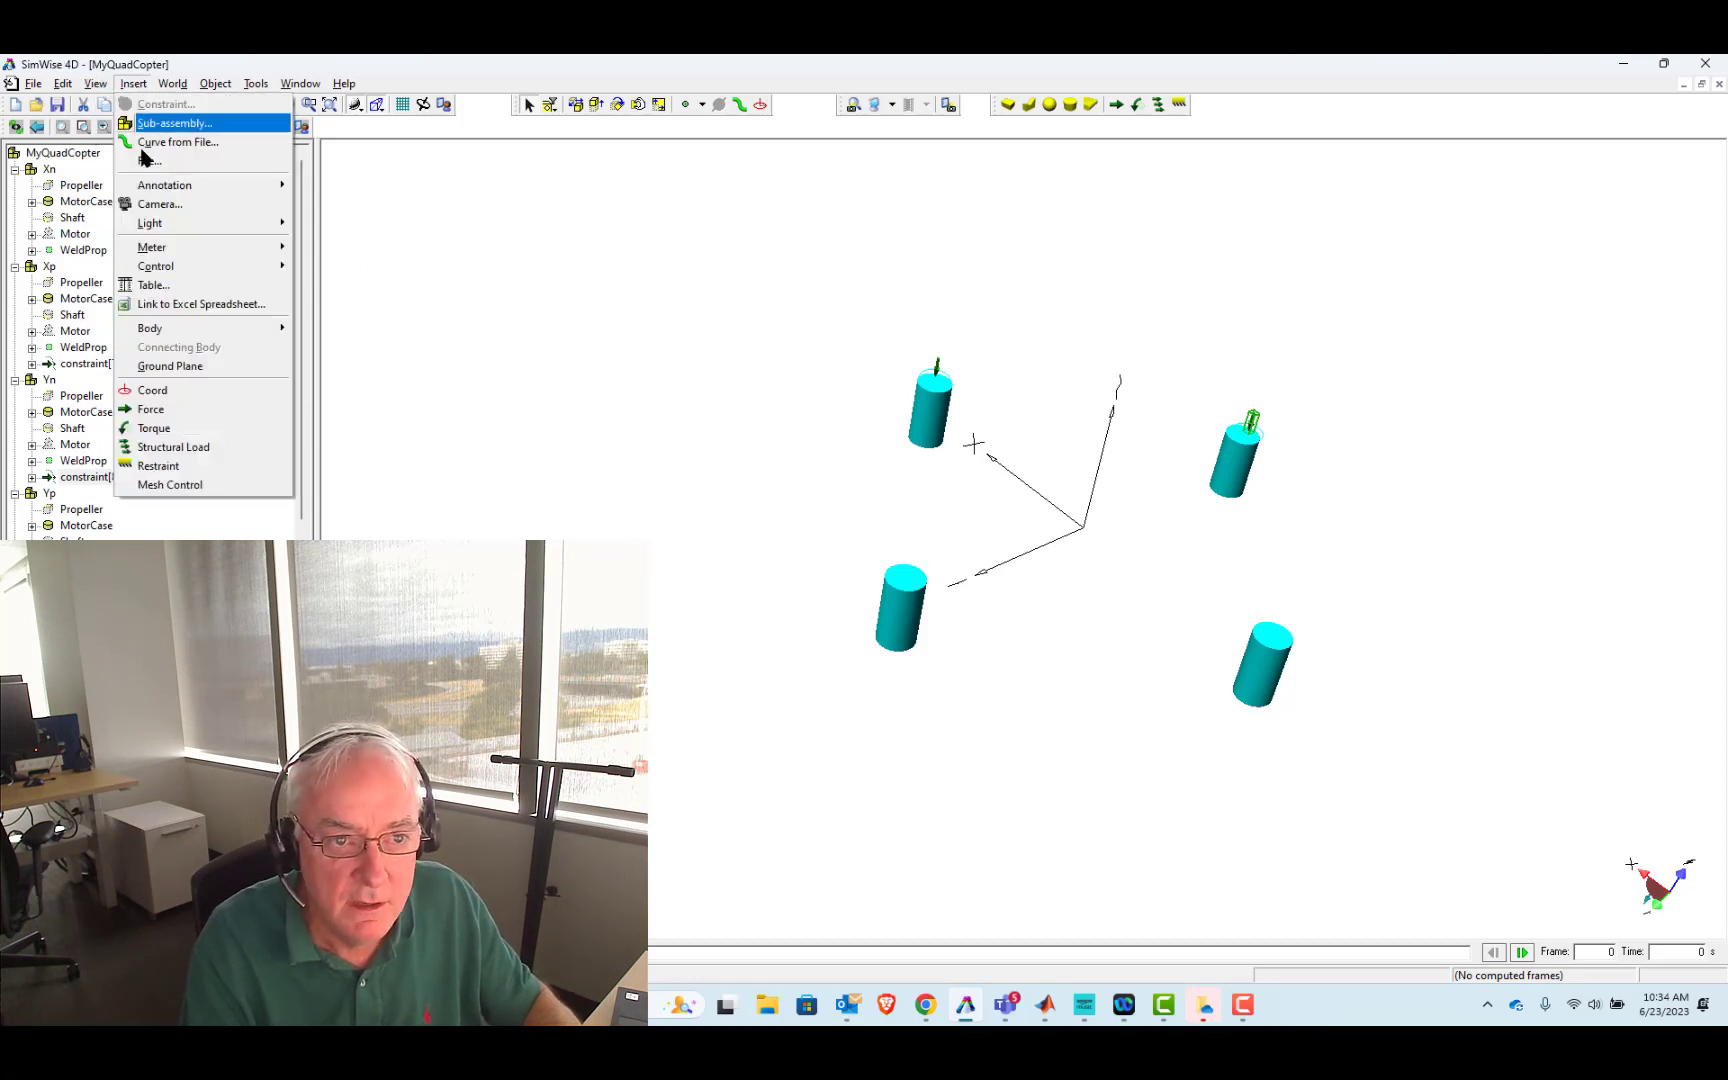
pyautogui.click(153, 410)
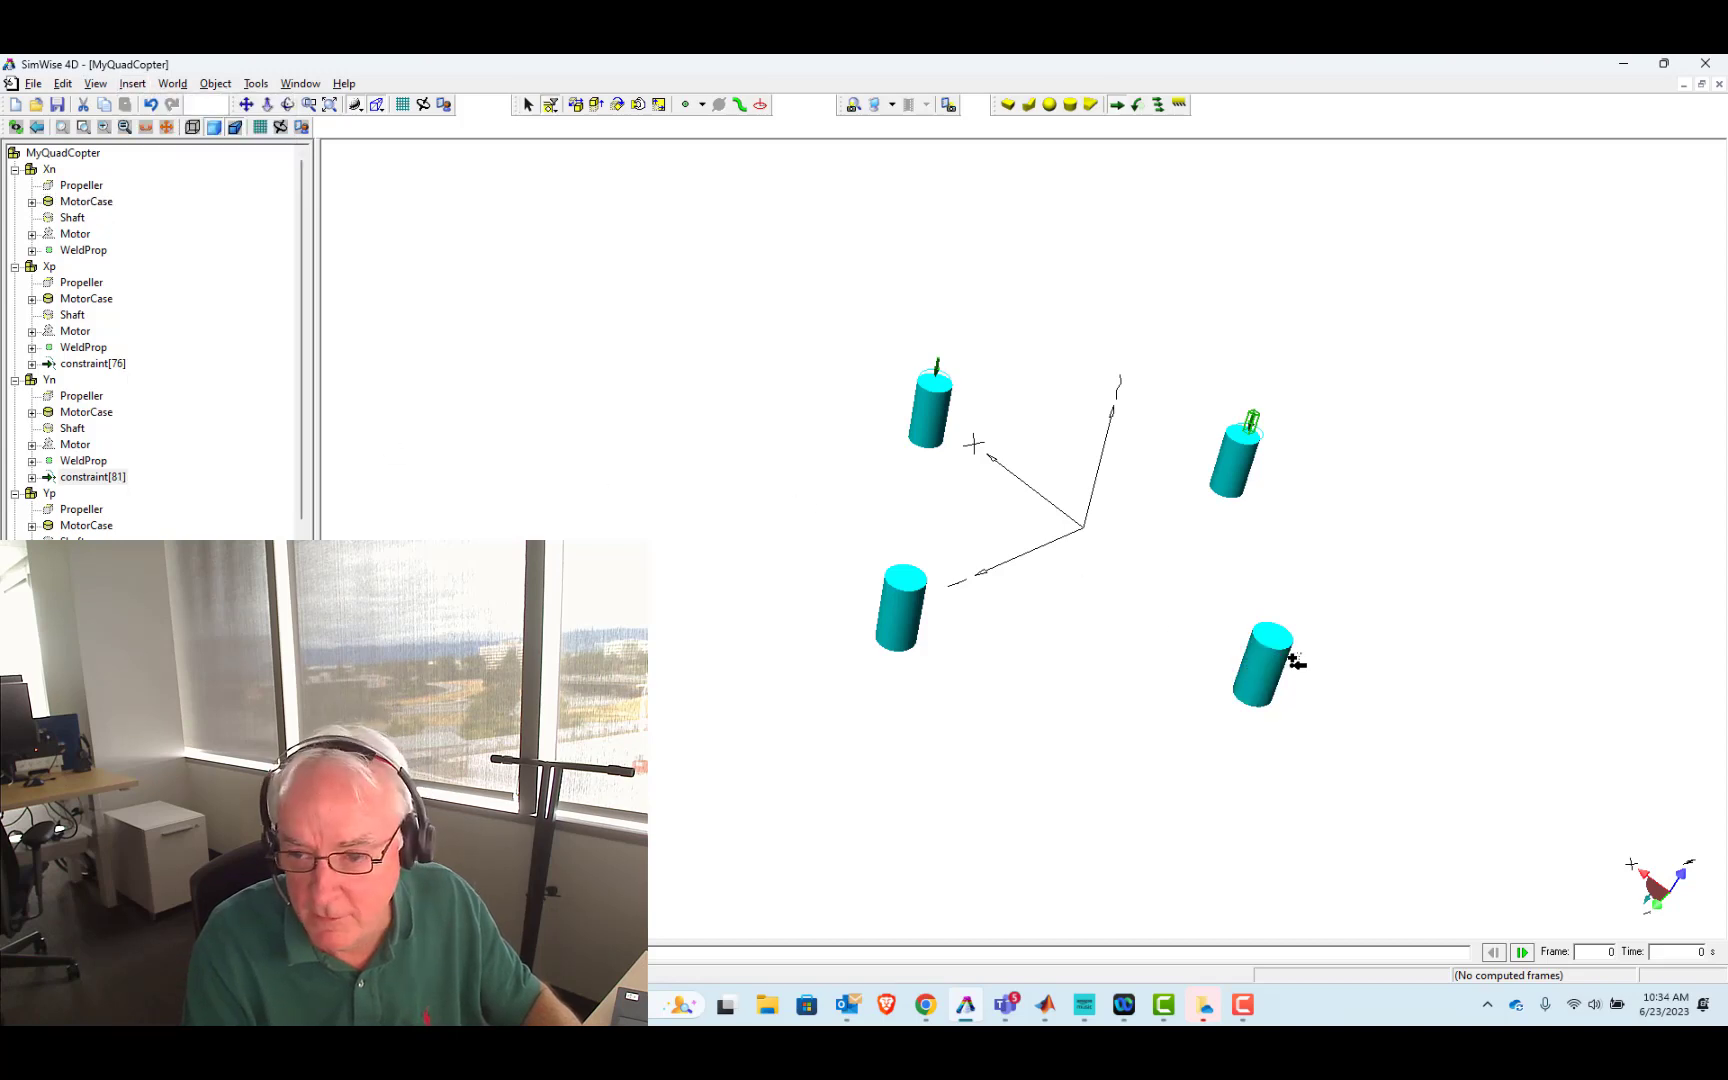
pyautogui.click(1275, 630)
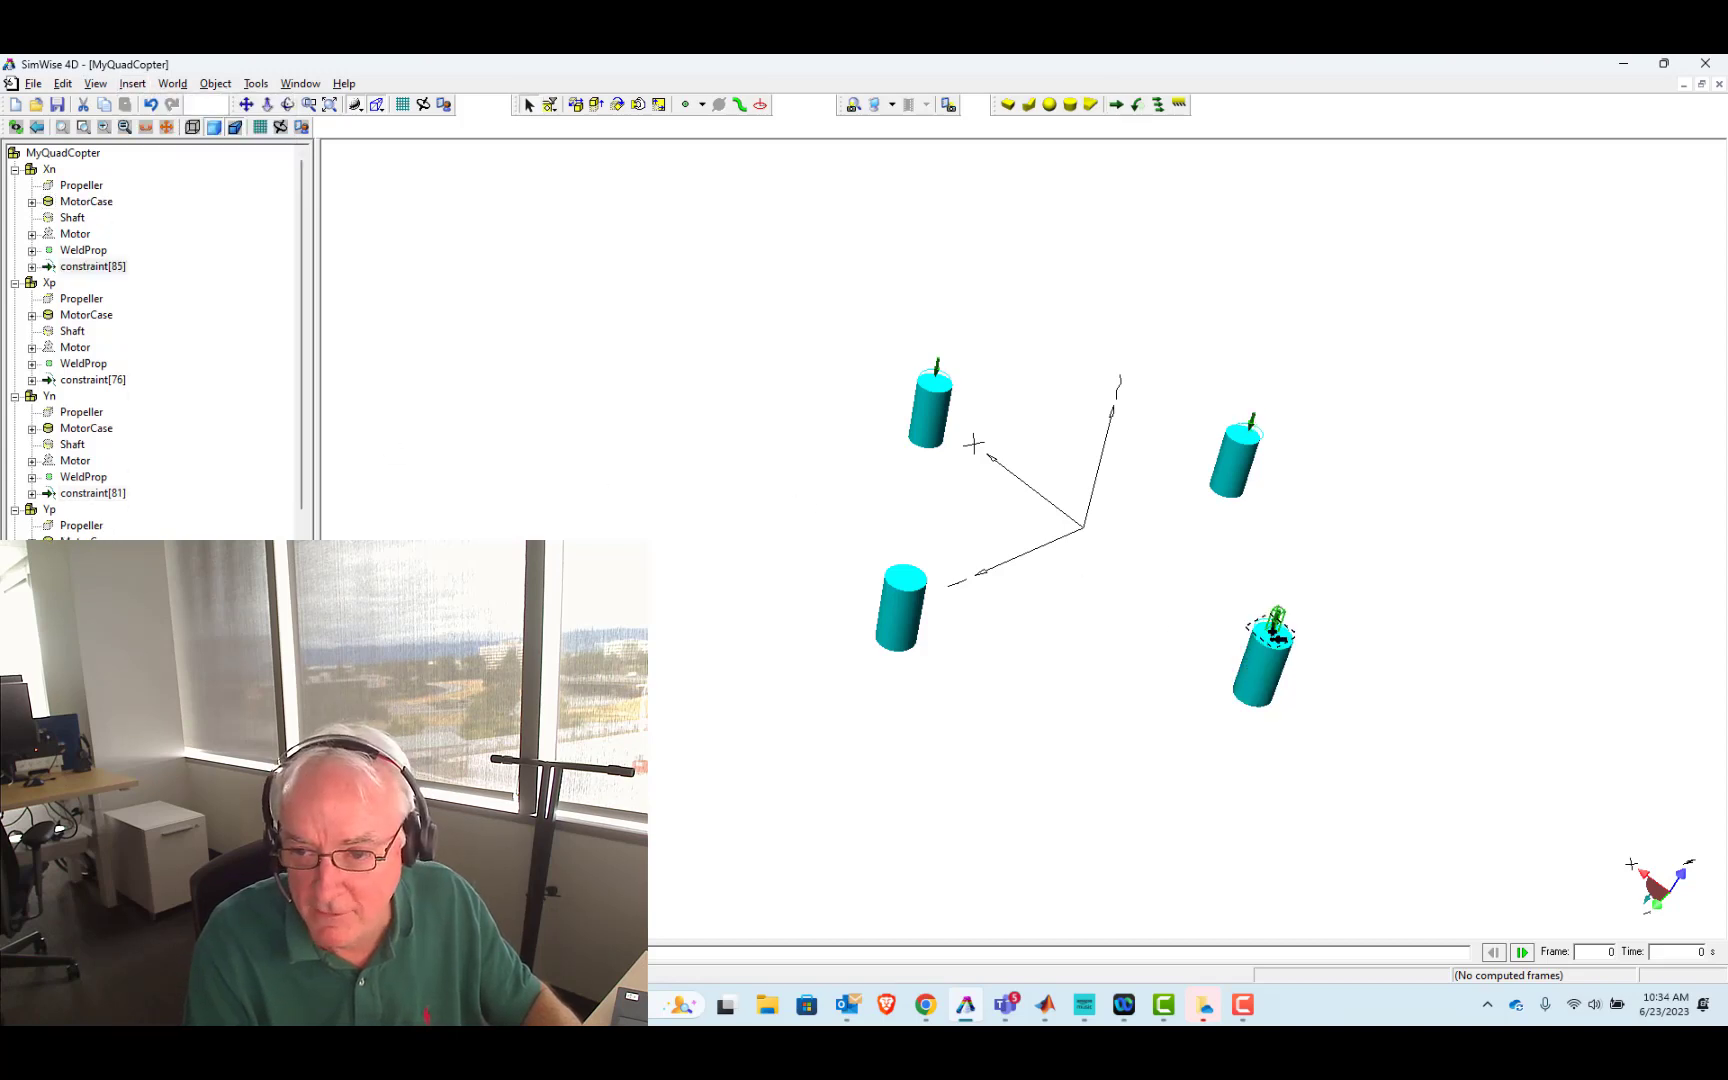
pyautogui.click(131, 86)
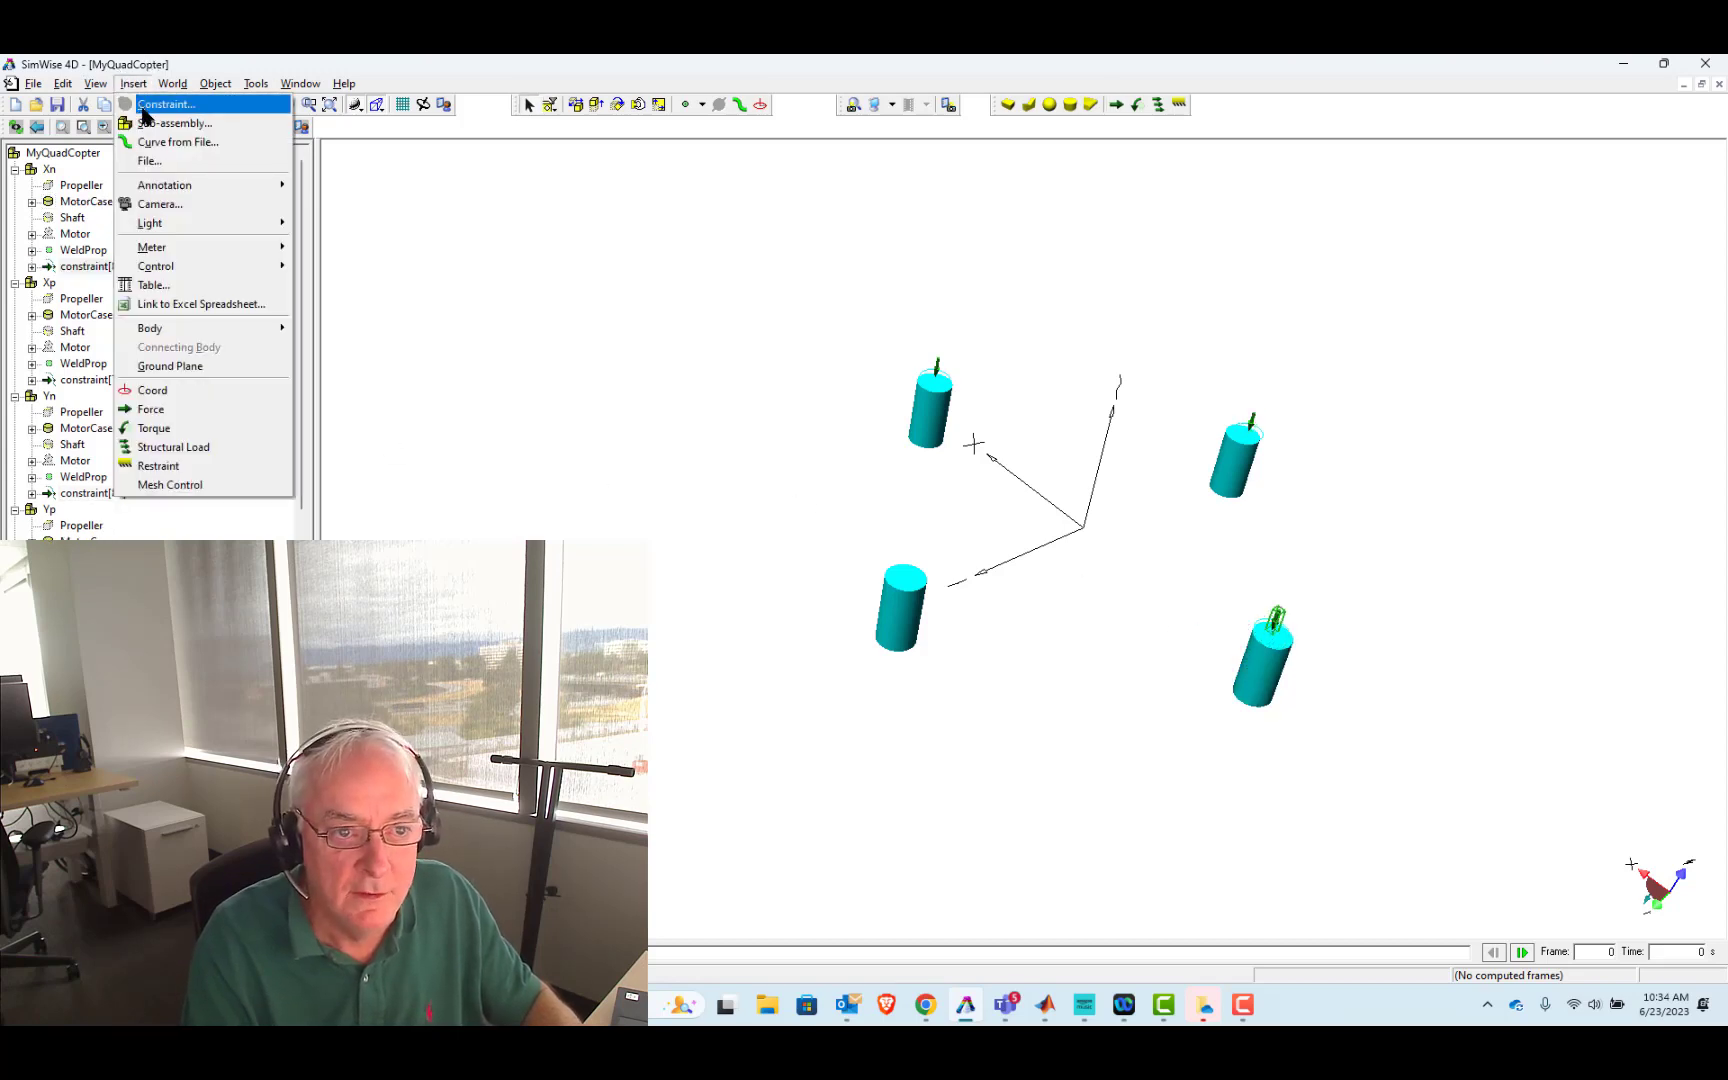
pyautogui.click(165, 410)
pyautogui.click(912, 577)
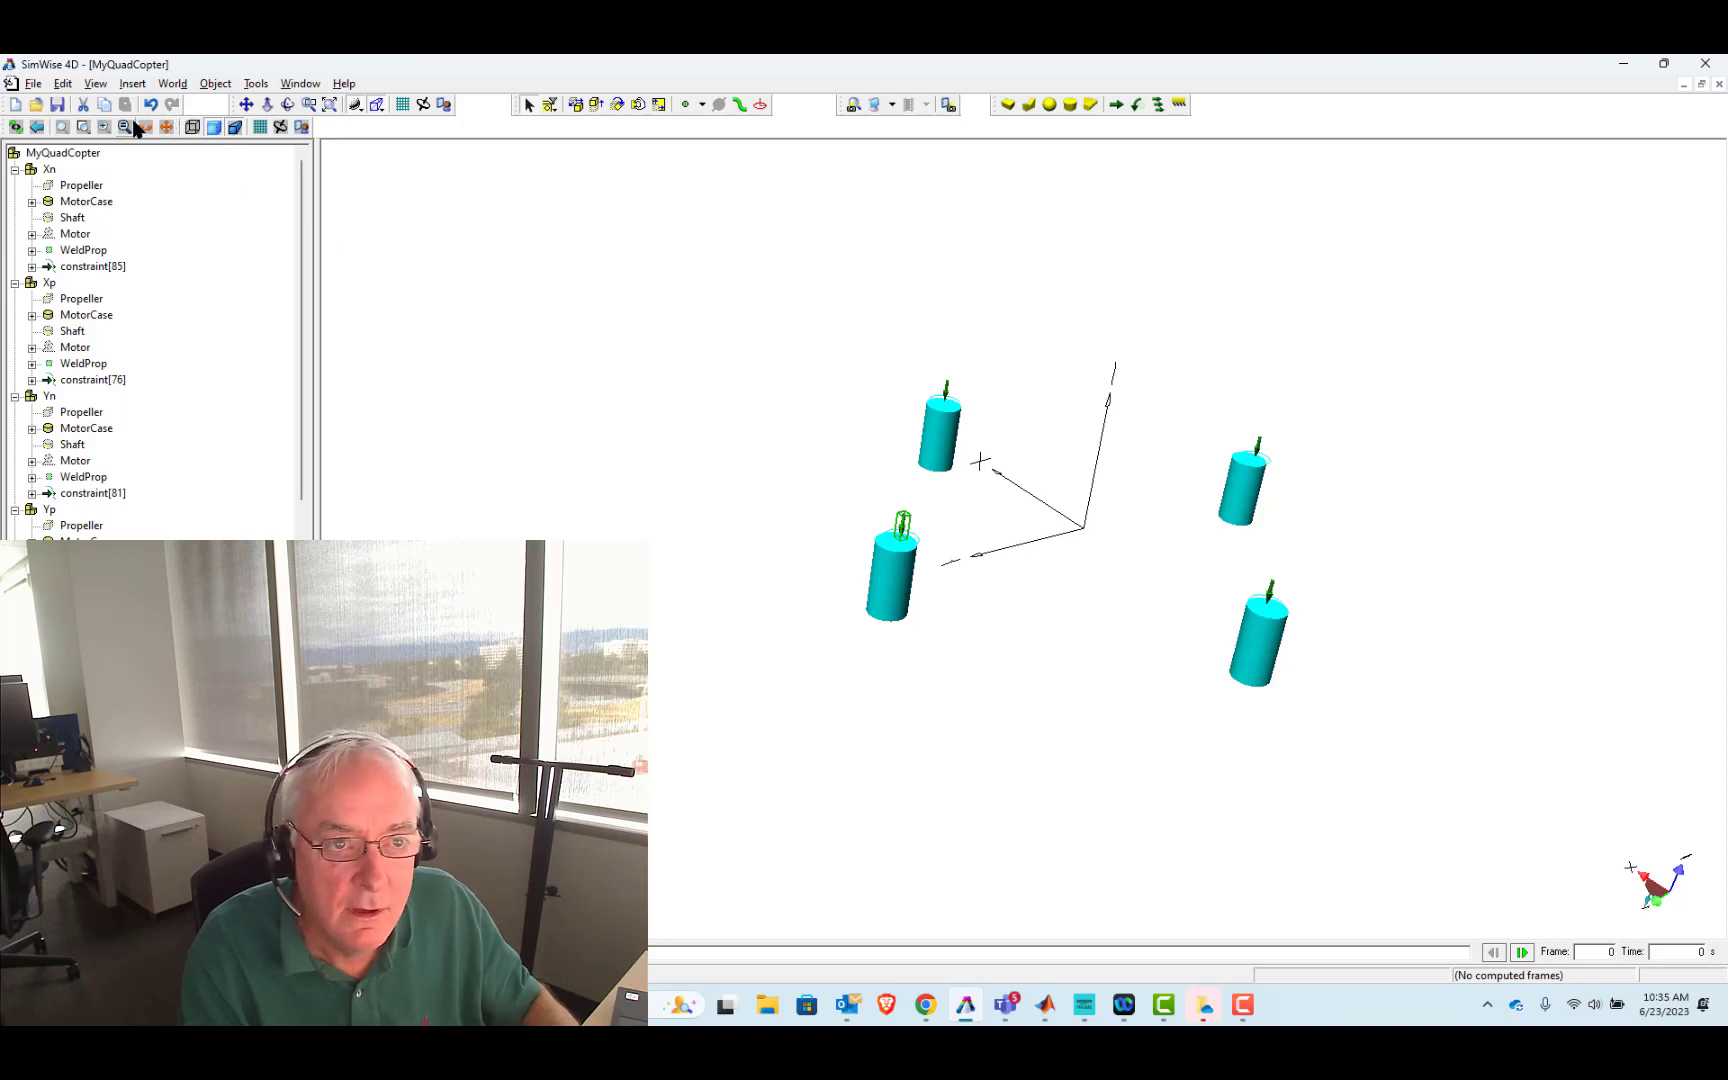
# - Zoom in to check the lower-left force, then zoom to fit all four cases
pyautogui.click(311, 104)
pyautogui.moveTo(786, 447); pyautogui.dragTo(1075, 738)
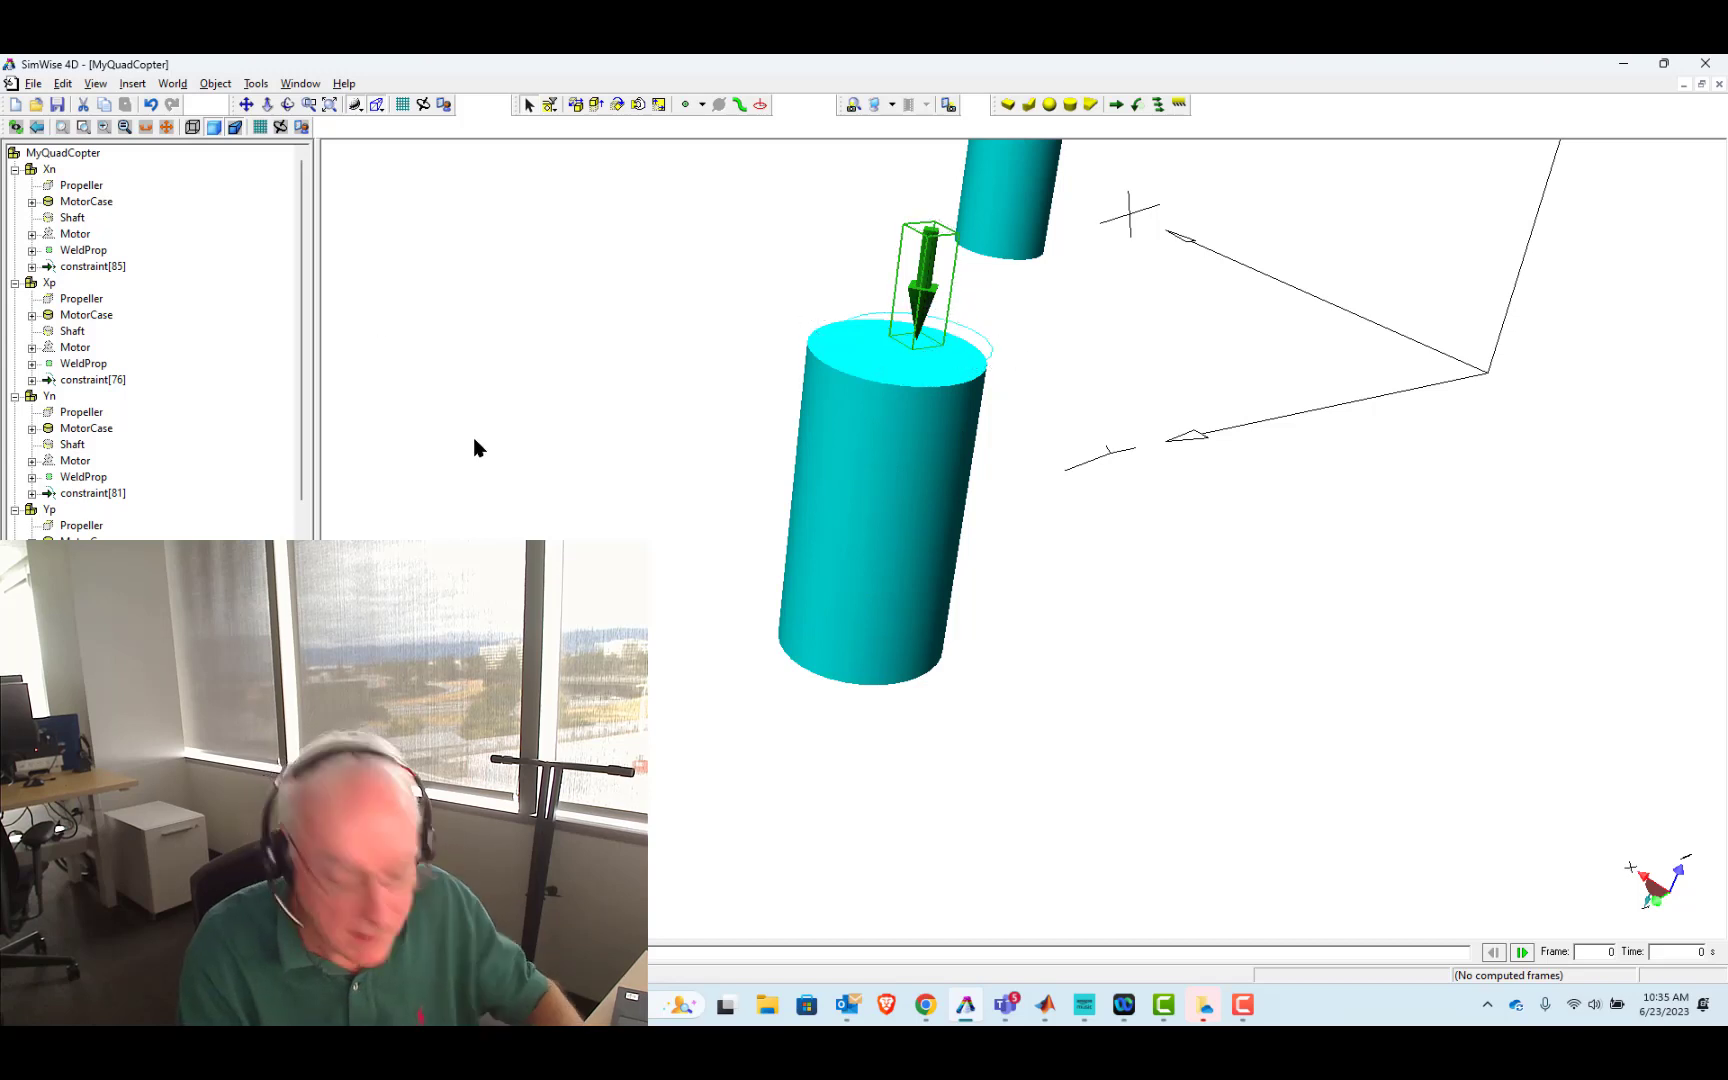
pyautogui.click(333, 104)
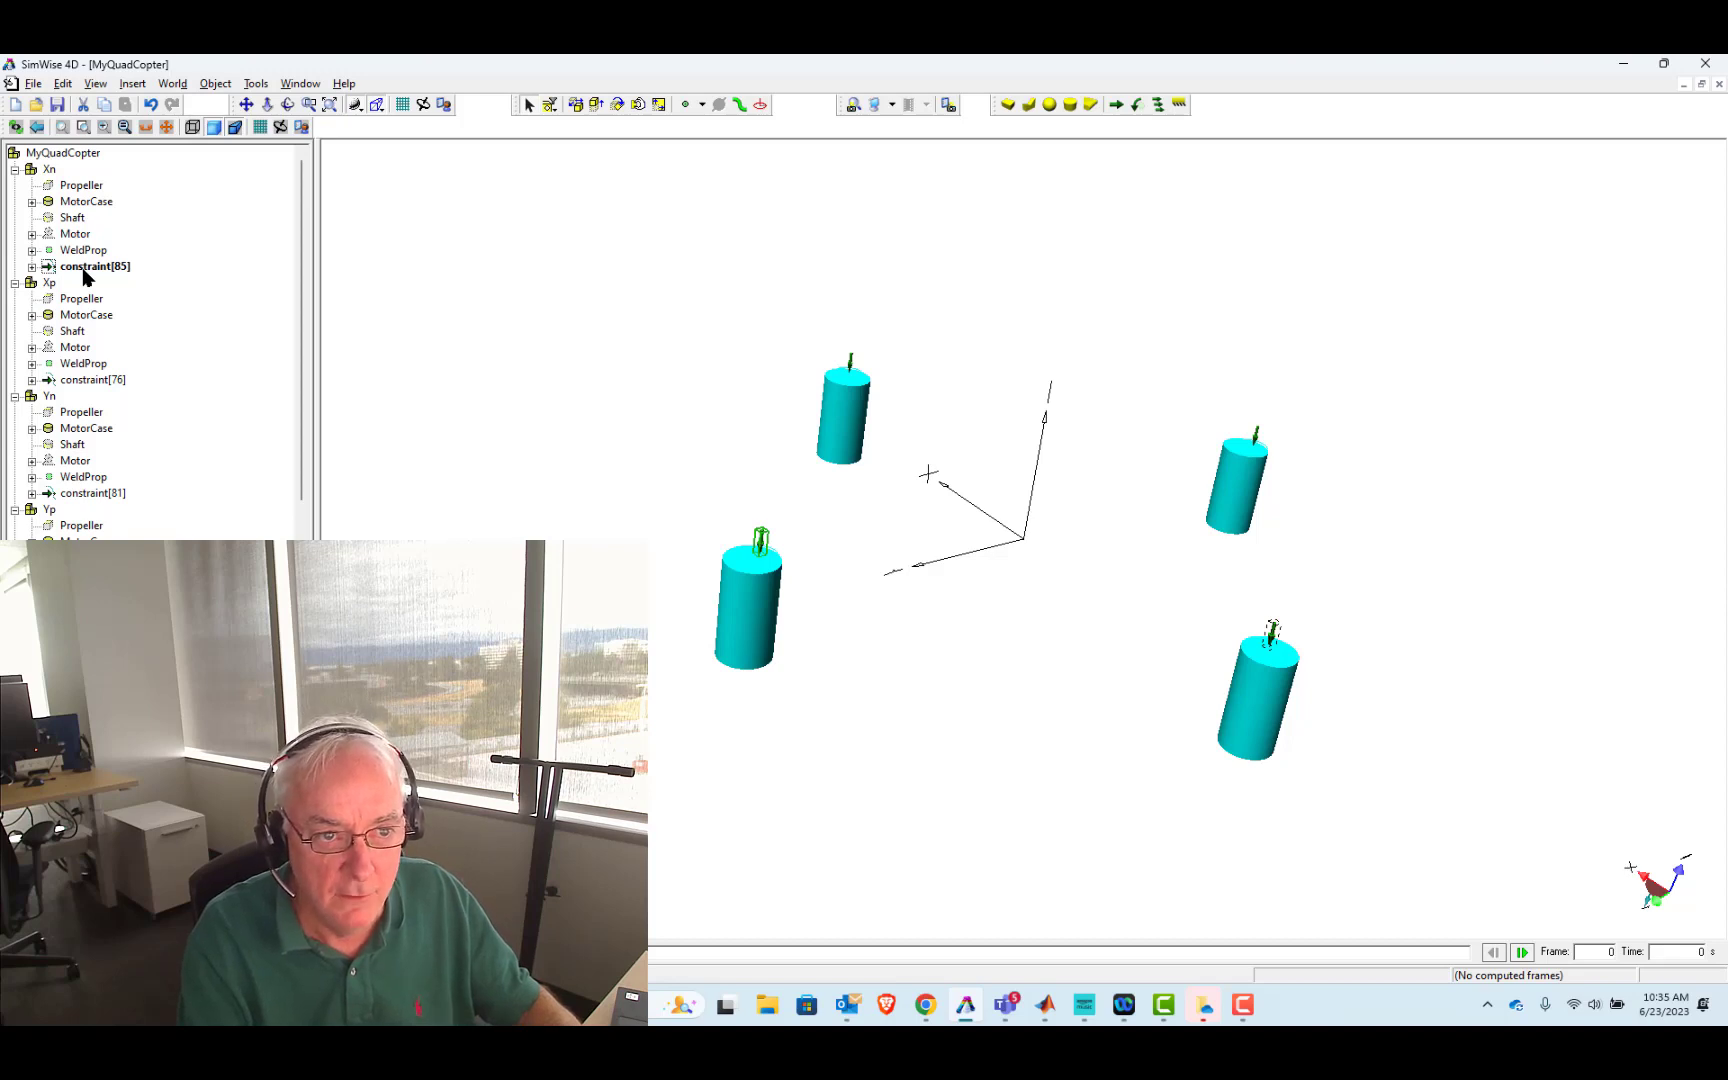
# - Select constraints 85, 76, 81 and 88 and rename them all to Lift_Drag
pyautogui.click(84, 268)
pyautogui.keyDown('ctrl'); pyautogui.click(92, 380); pyautogui.keyUp('ctrl')
pyautogui.keyDown('ctrl'); pyautogui.click(90, 493); pyautogui.keyUp('ctrl')
pyautogui.scroll(-3, 170, 462)
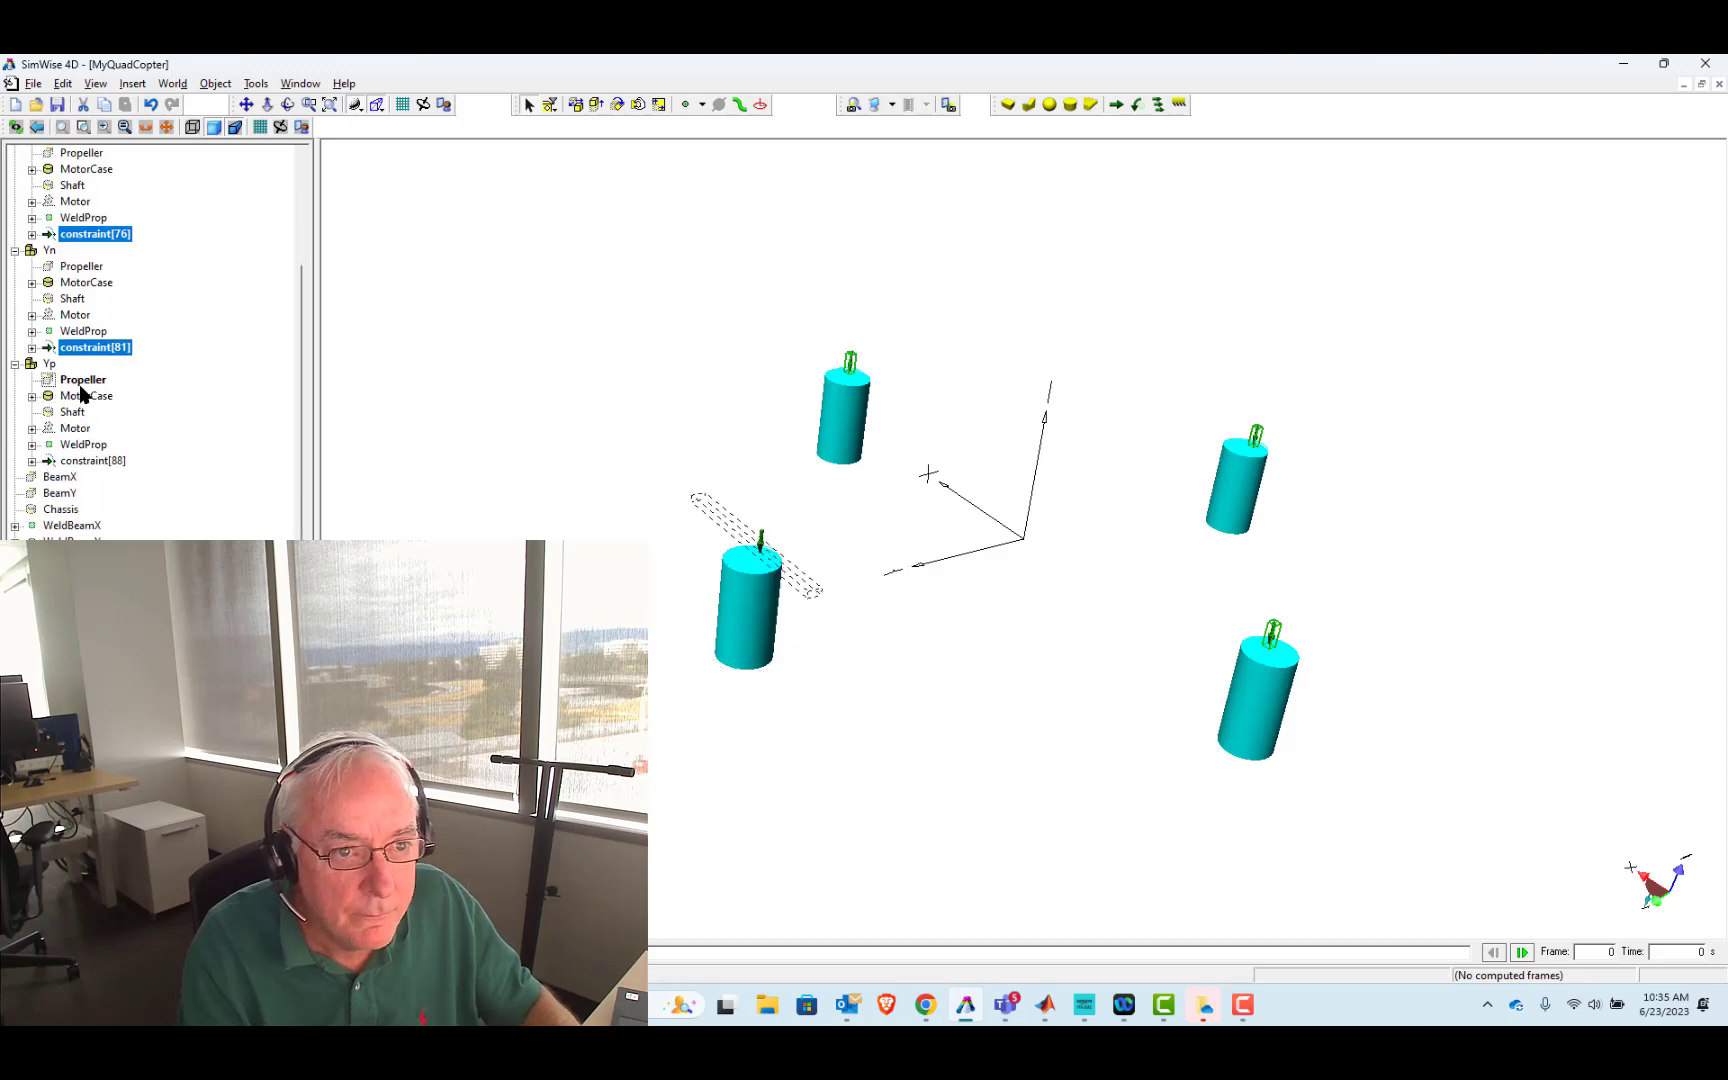
pyautogui.keyDown('ctrl'); pyautogui.click(95, 461); pyautogui.keyUp('ctrl')
pyautogui.rightClick(93, 347)
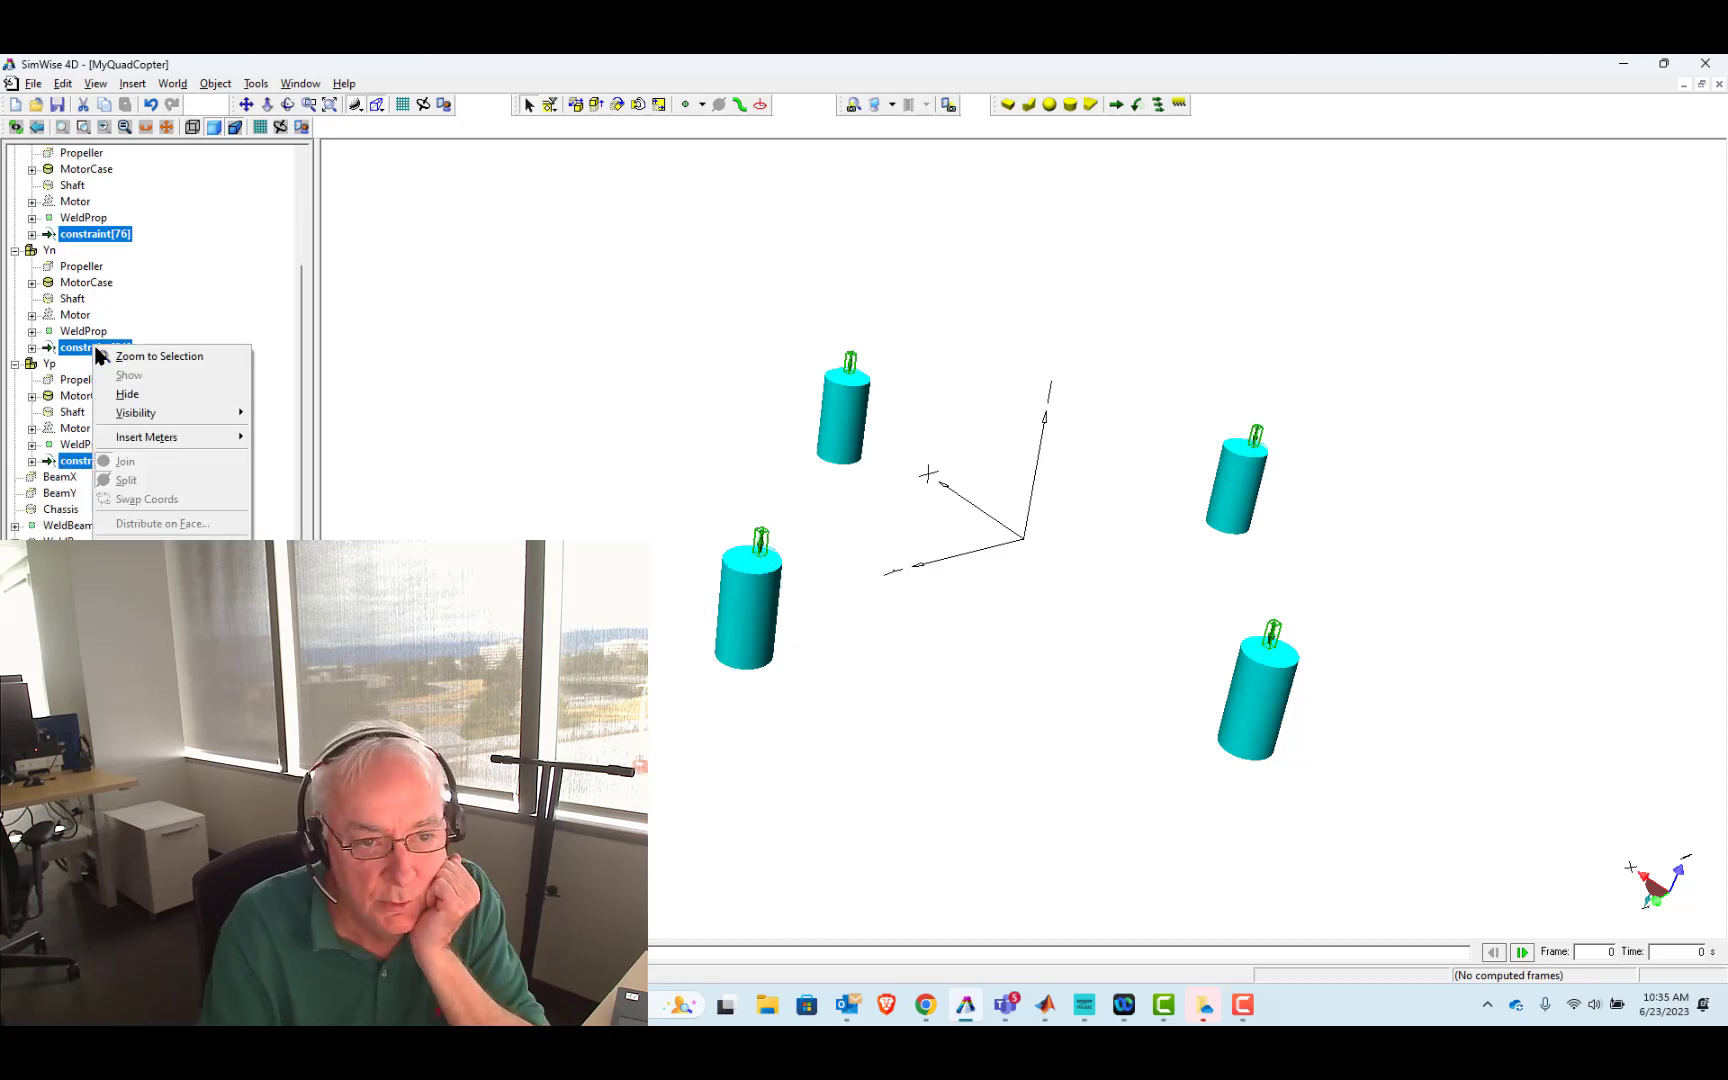
pyautogui.click(150, 548)
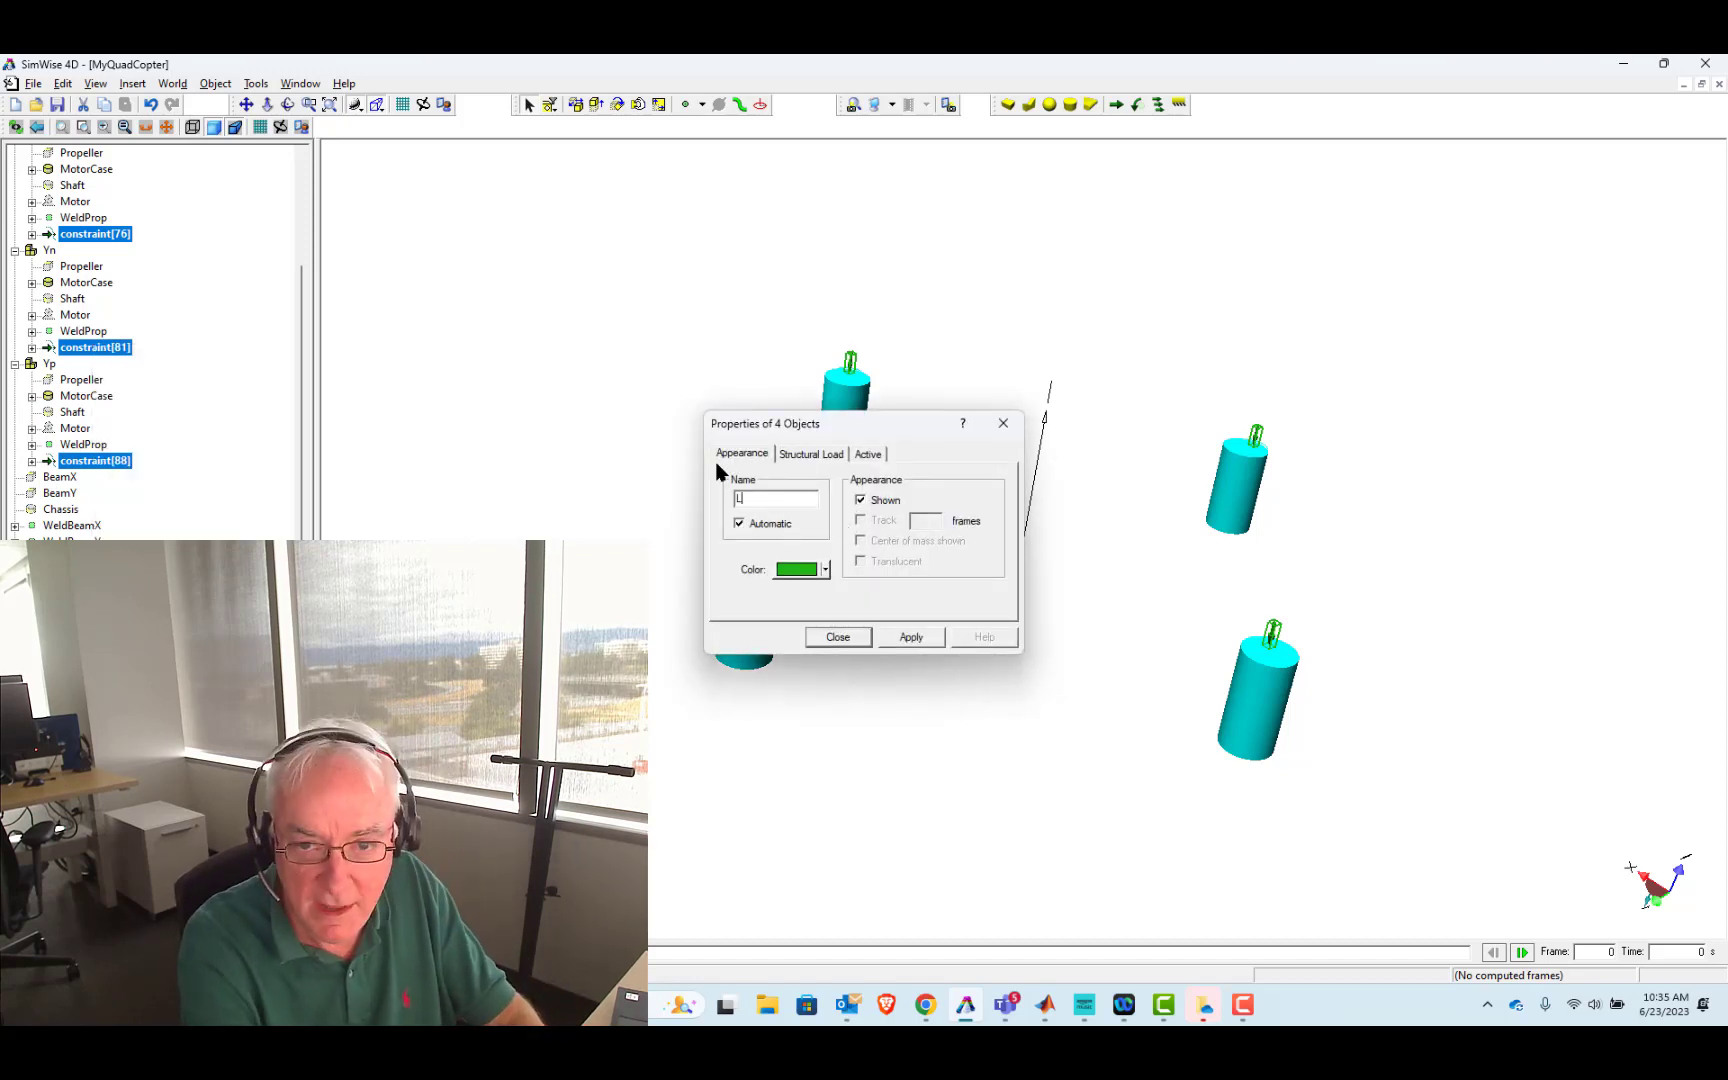
pyautogui.write('Lift_Drag')
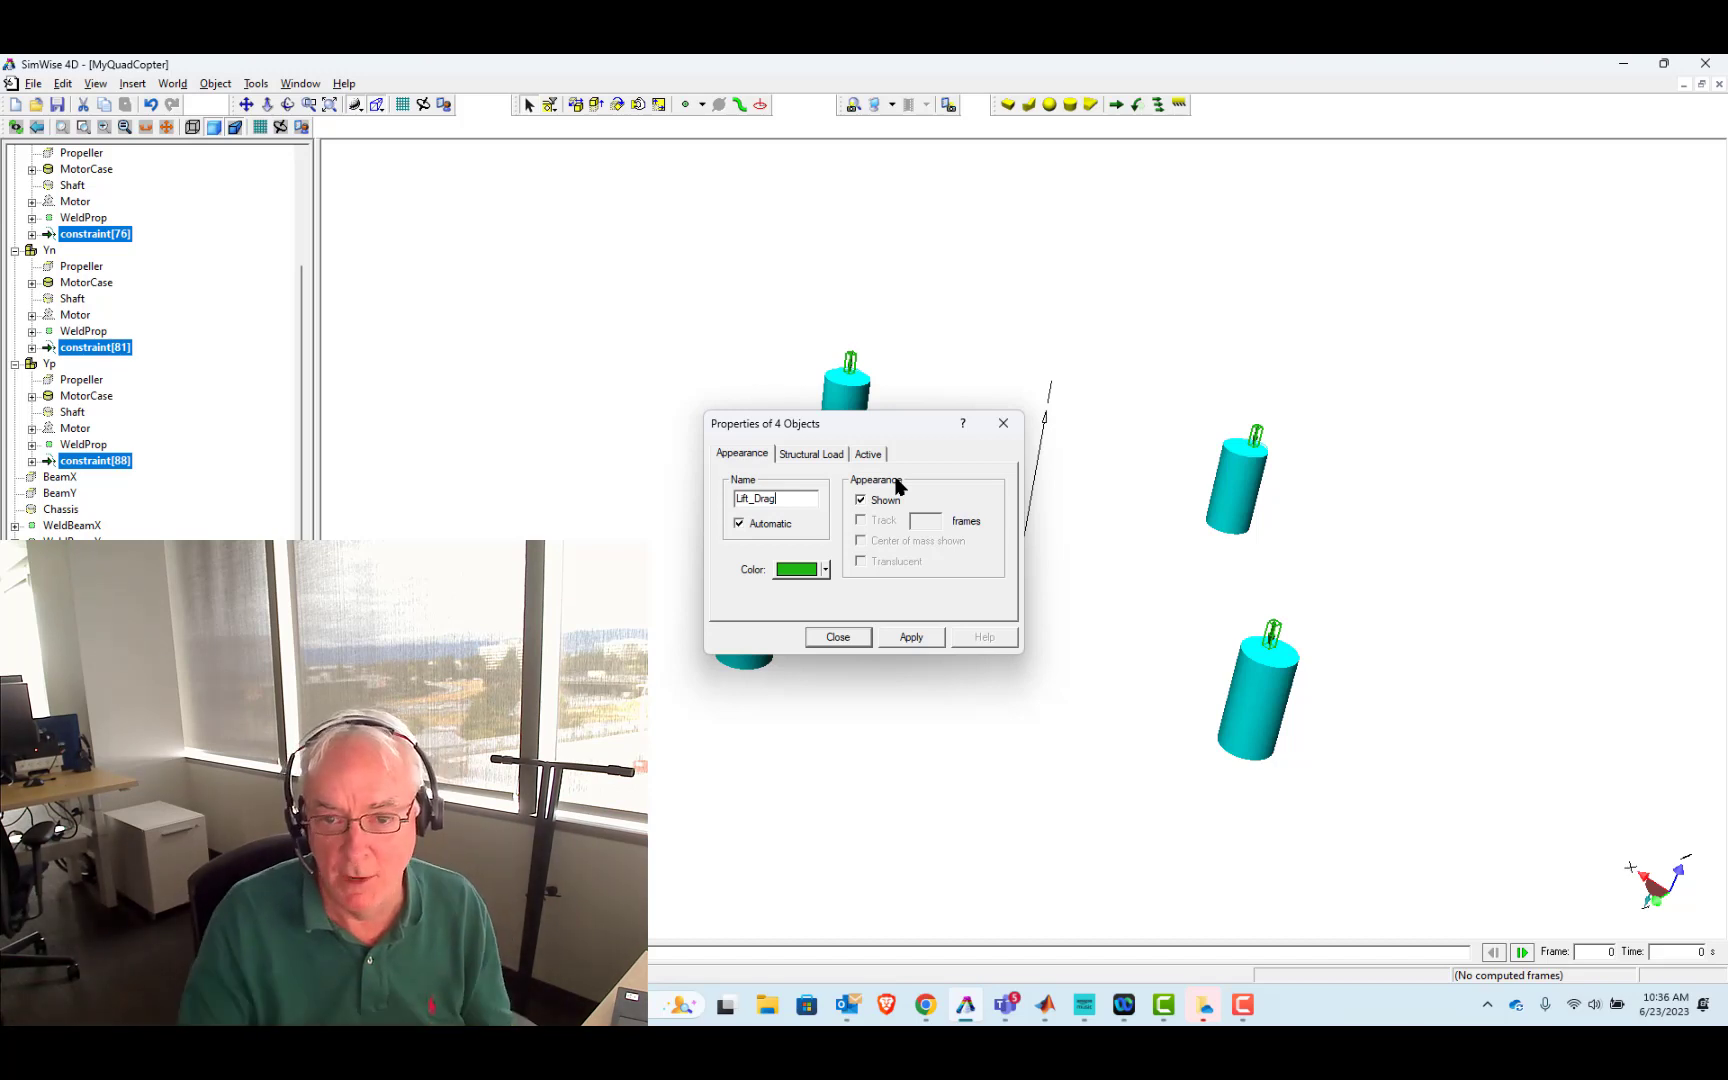
pyautogui.click(910, 641)
pyautogui.click(846, 640)
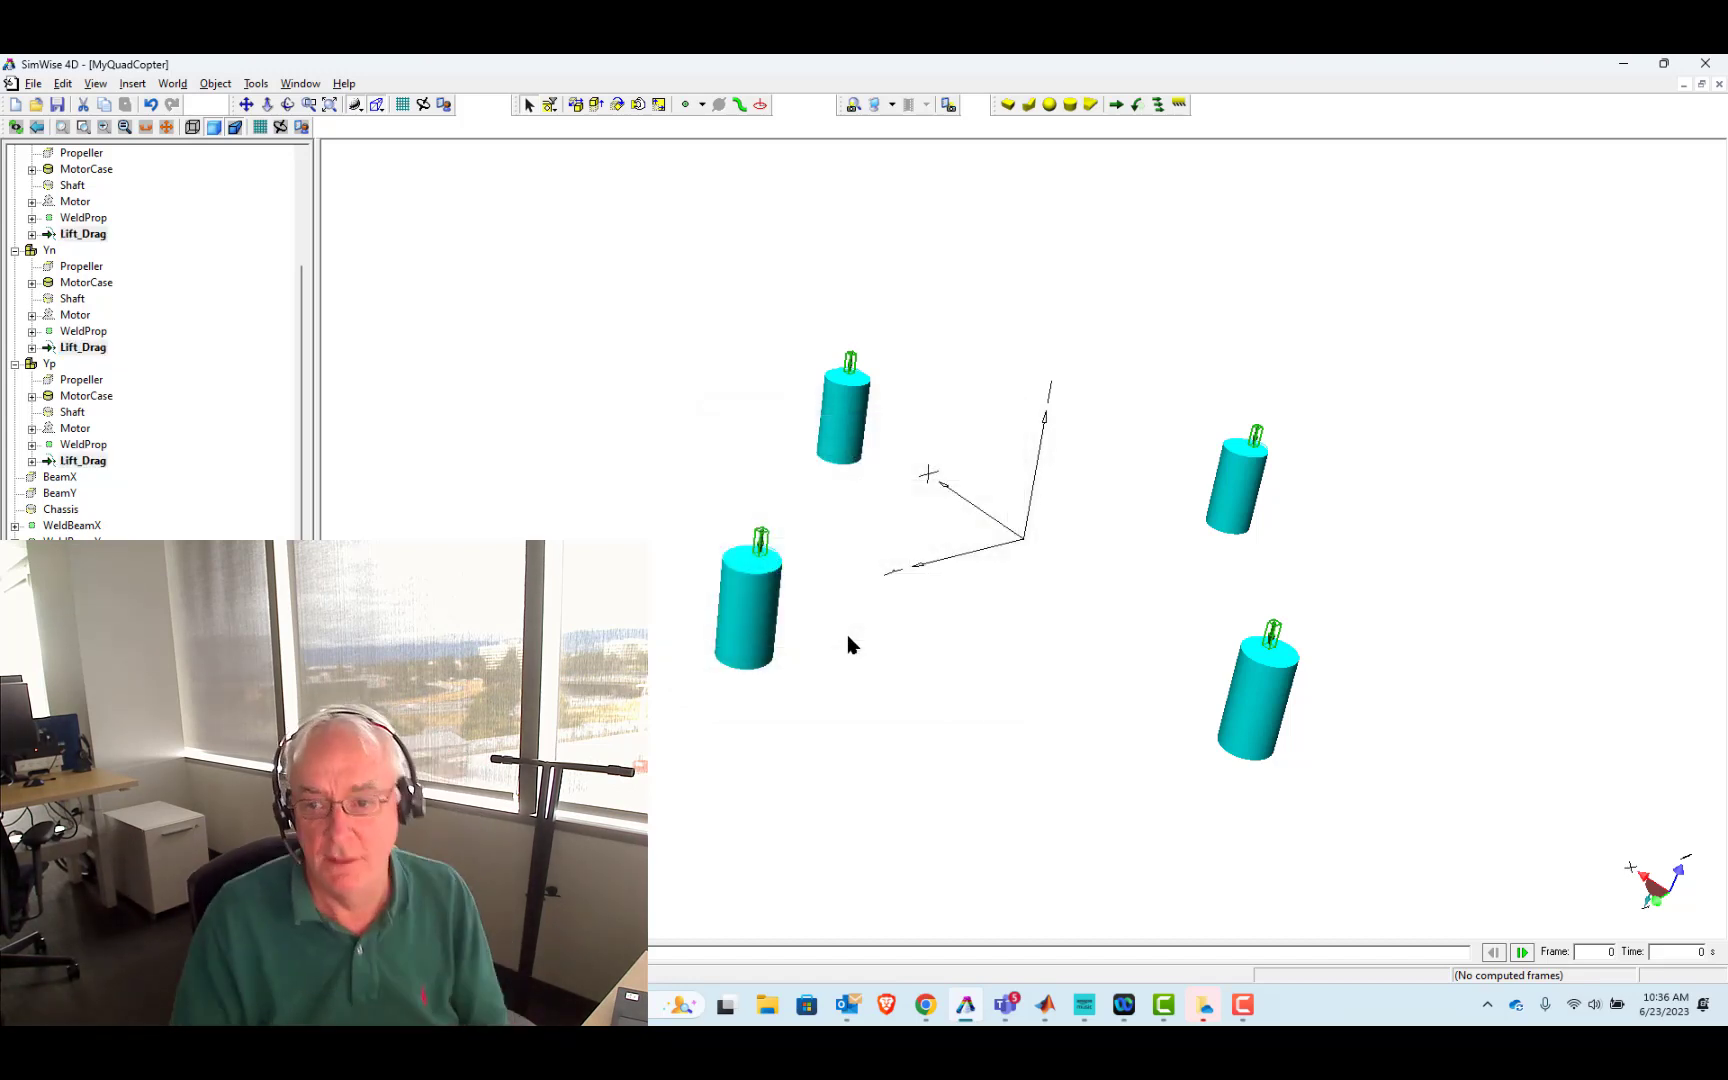
# - Select the Lift_Drag coordinates of the Yp, Yn, Xp and Xn rotors
pyautogui.moveTo(784, 603); pyautogui.dragTo(891, 671)
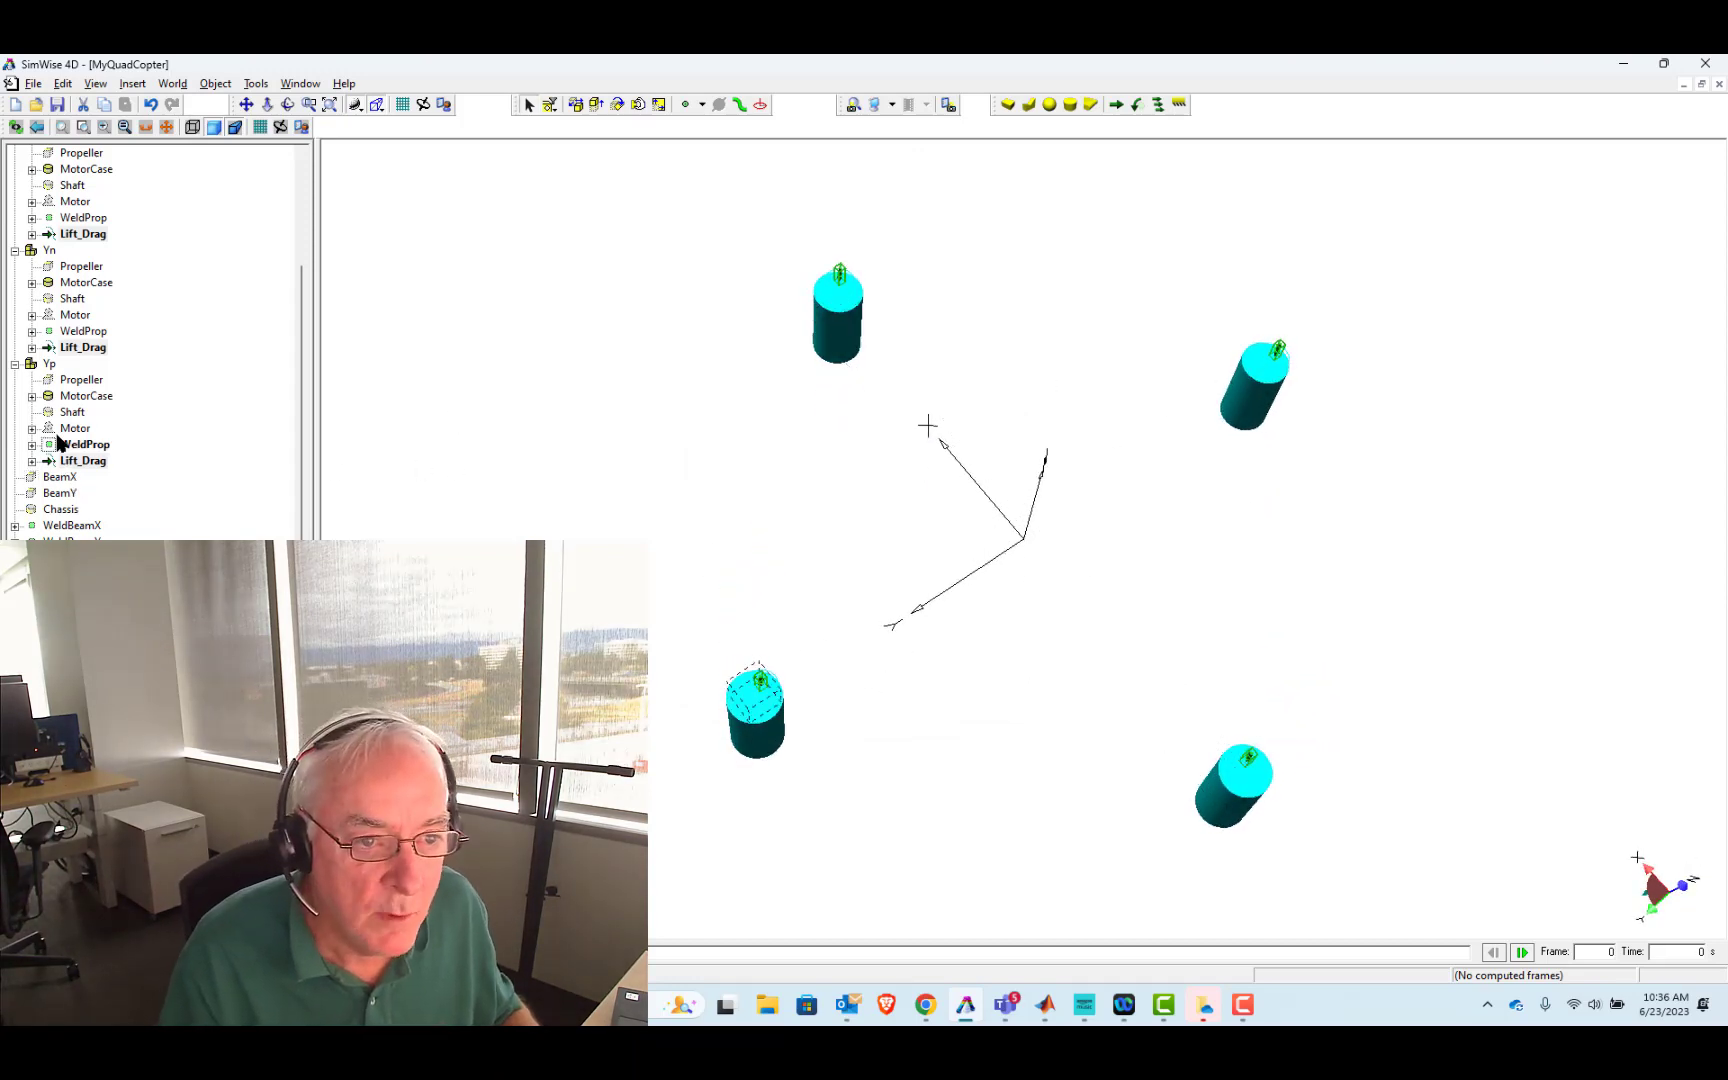
pyautogui.click(32, 462)
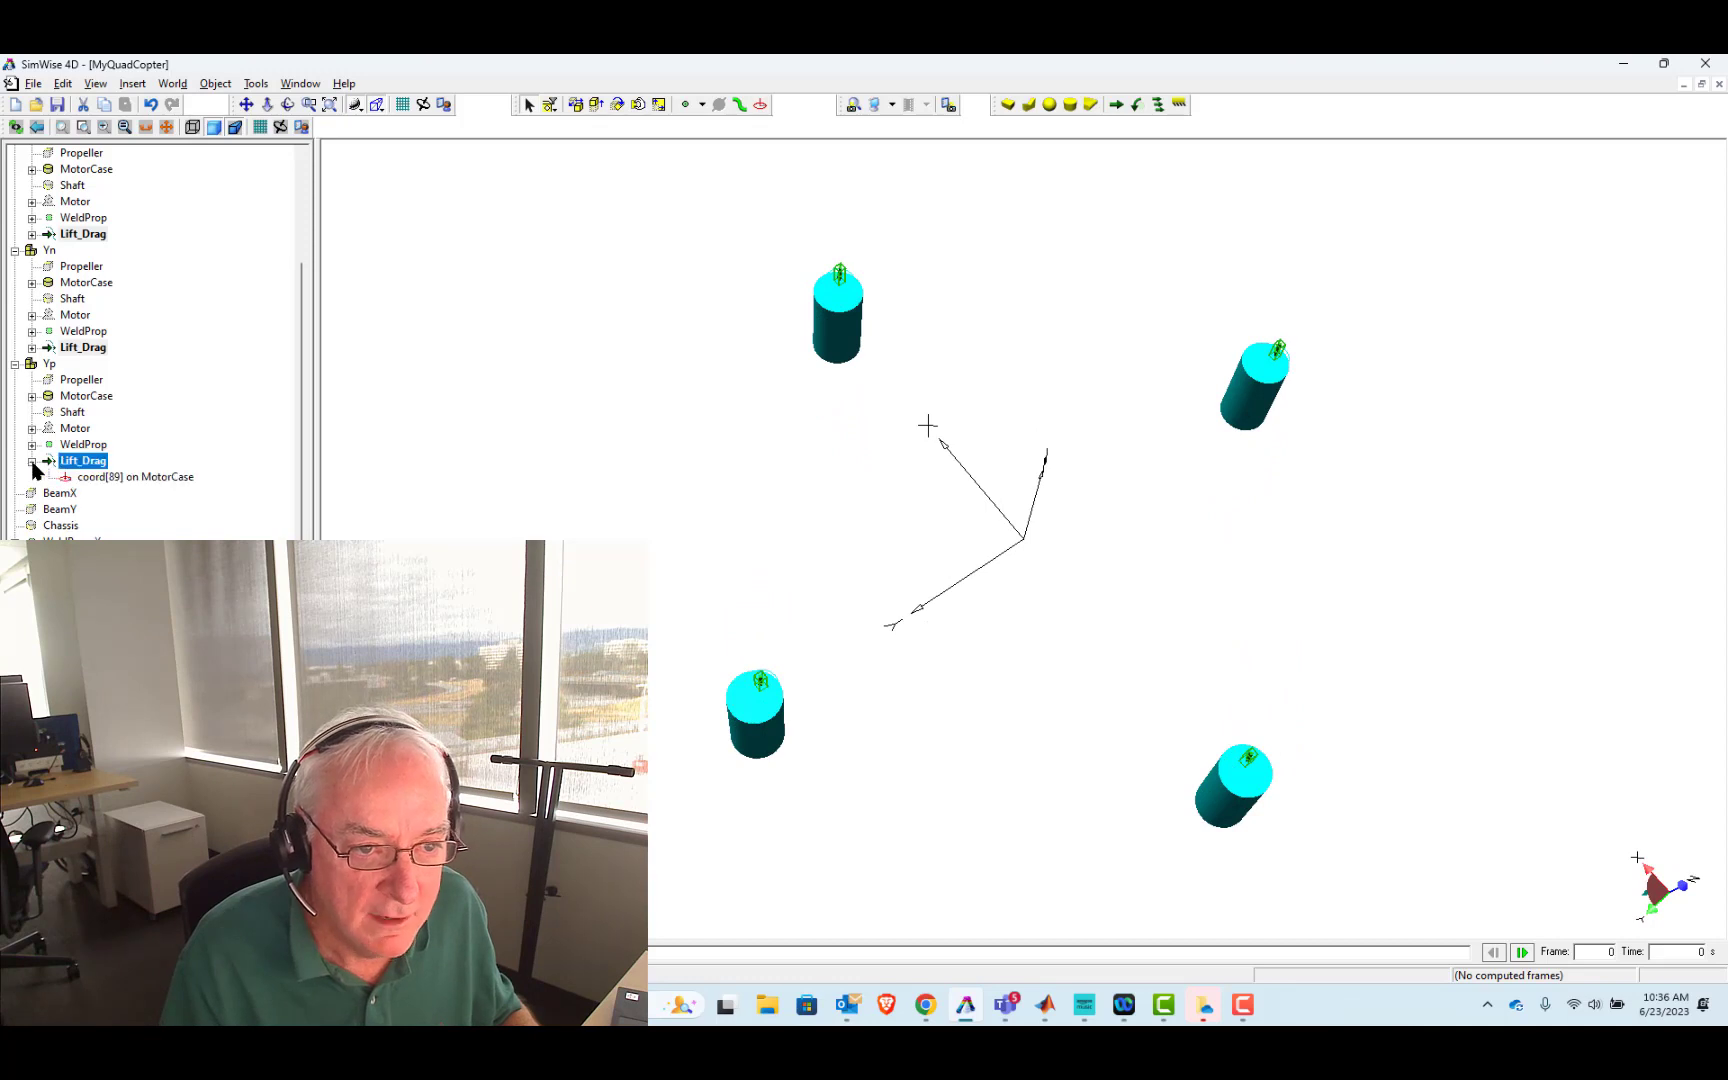
pyautogui.click(88, 479)
pyautogui.scroll(1, 60, 440)
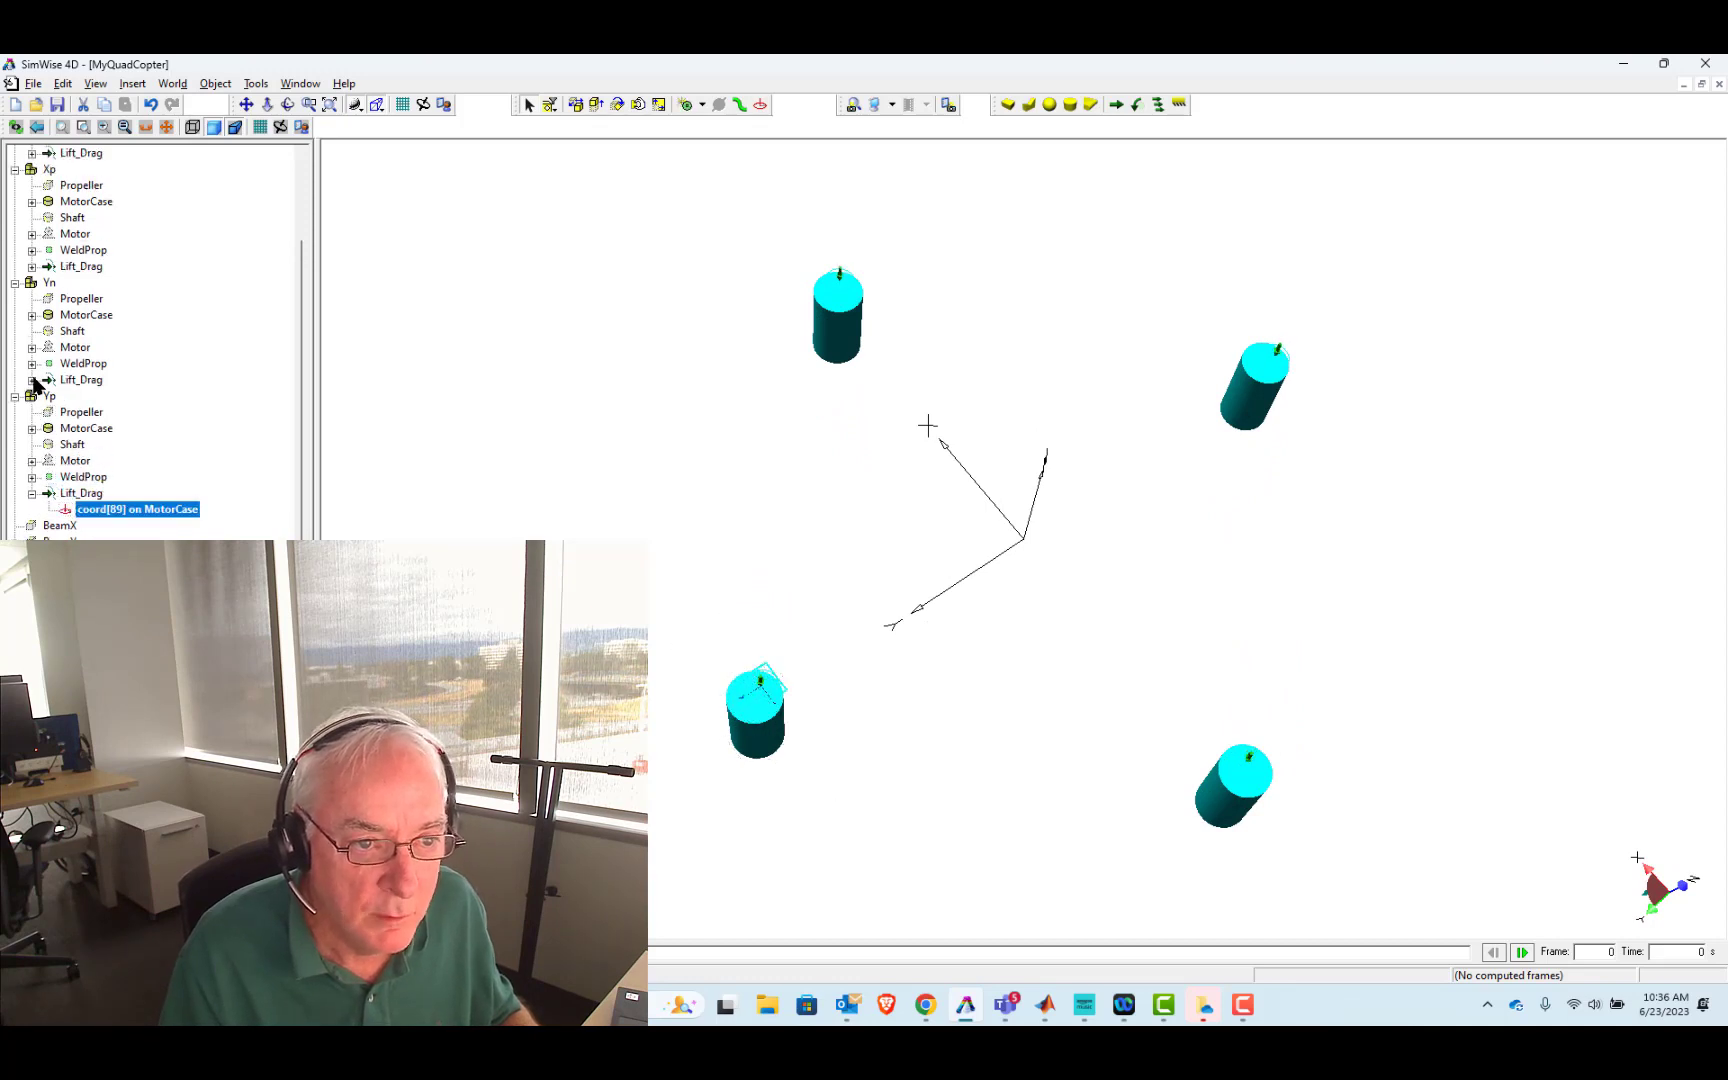
pyautogui.click(32, 381)
pyautogui.keyDown('ctrl'); pyautogui.click(88, 396); pyautogui.keyUp('ctrl')
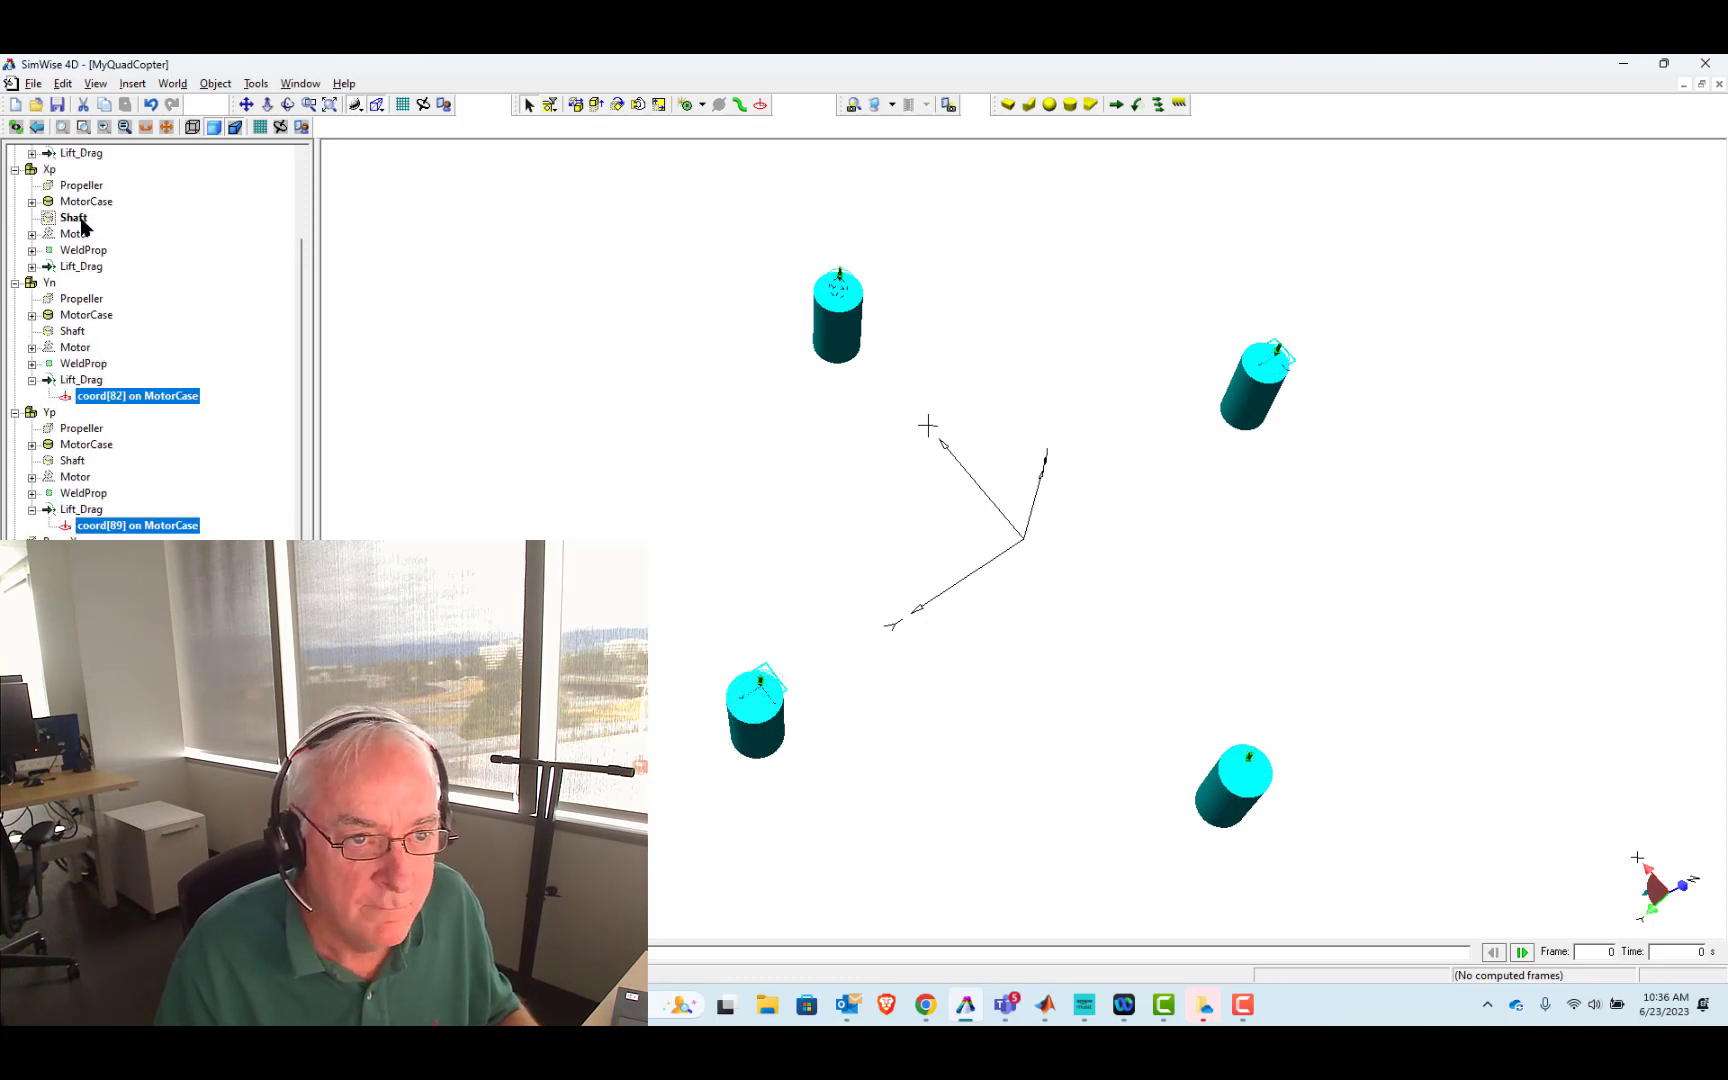
pyautogui.click(31, 267)
pyautogui.keyDown('ctrl'); pyautogui.click(88, 283); pyautogui.keyUp('ctrl')
pyautogui.moveTo(305, 367); pyautogui.dragTo(305, 270)
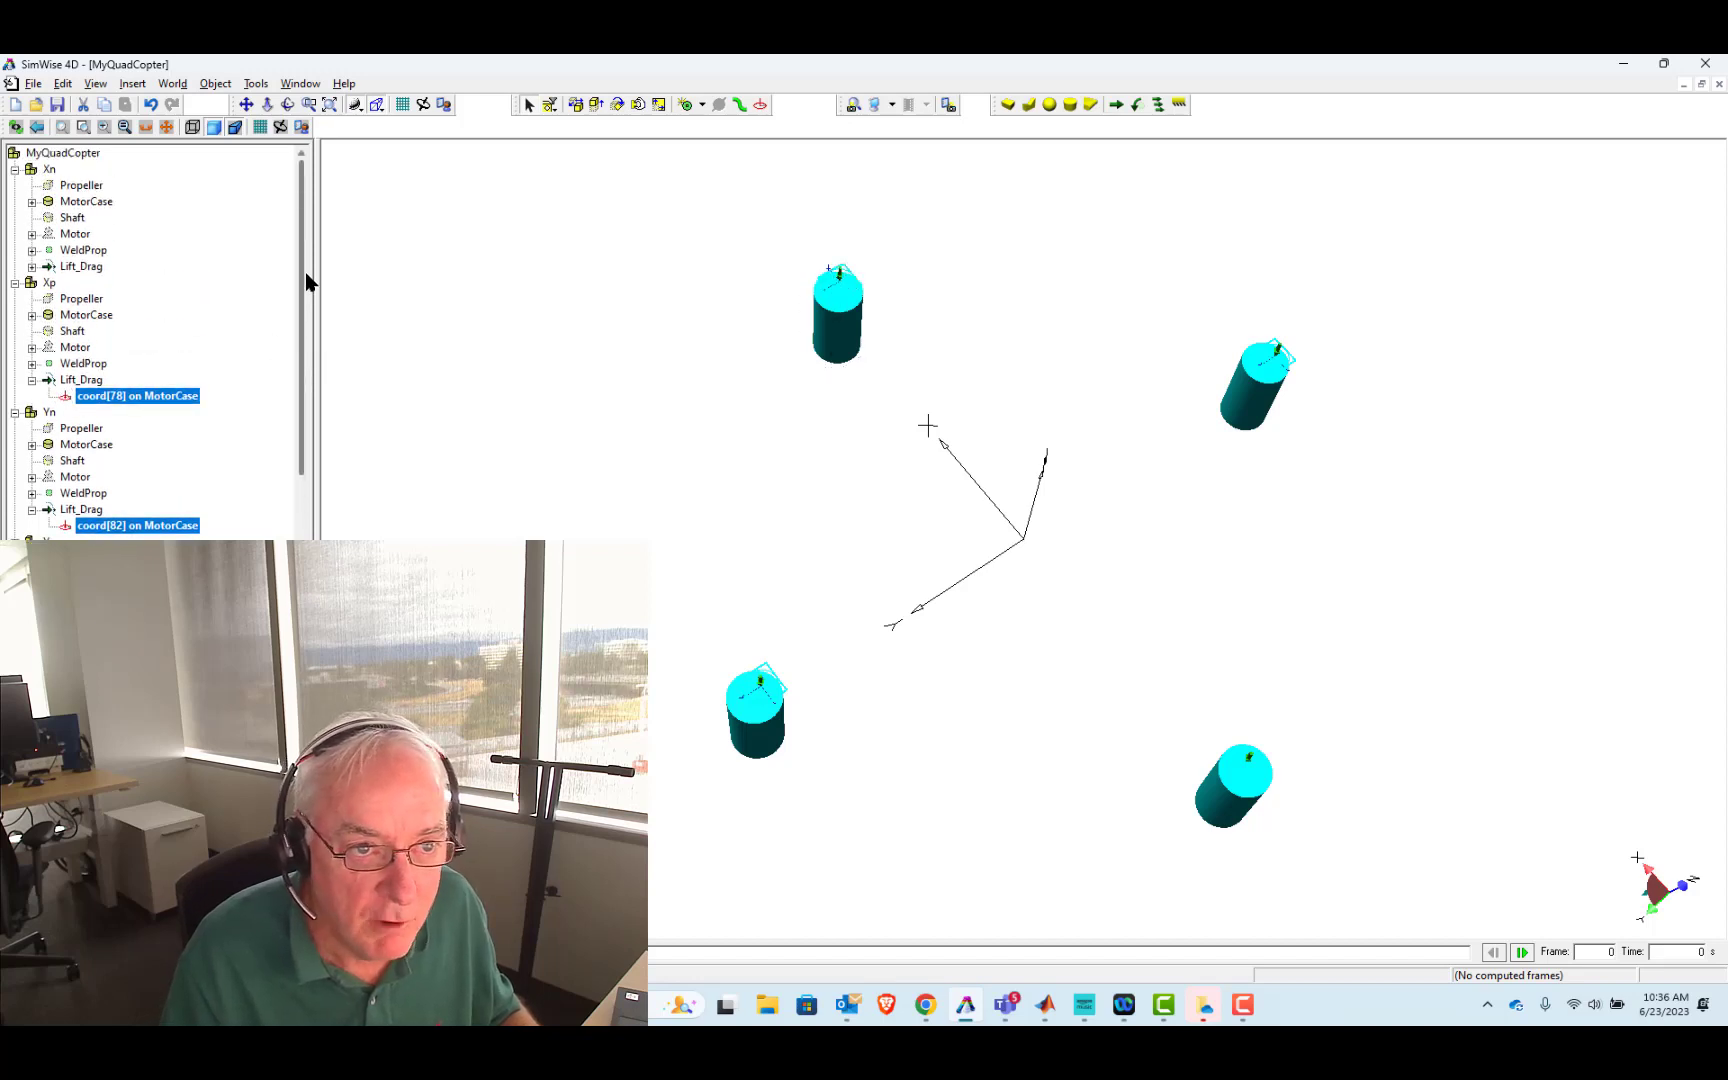
pyautogui.click(31, 267)
pyautogui.keyDown('ctrl'); pyautogui.click(64, 284); pyautogui.keyUp('ctrl')
# - Set the four coordinates' X and Y positions to 0, keeping Z at 0.375
pyautogui.rightClick(128, 289)
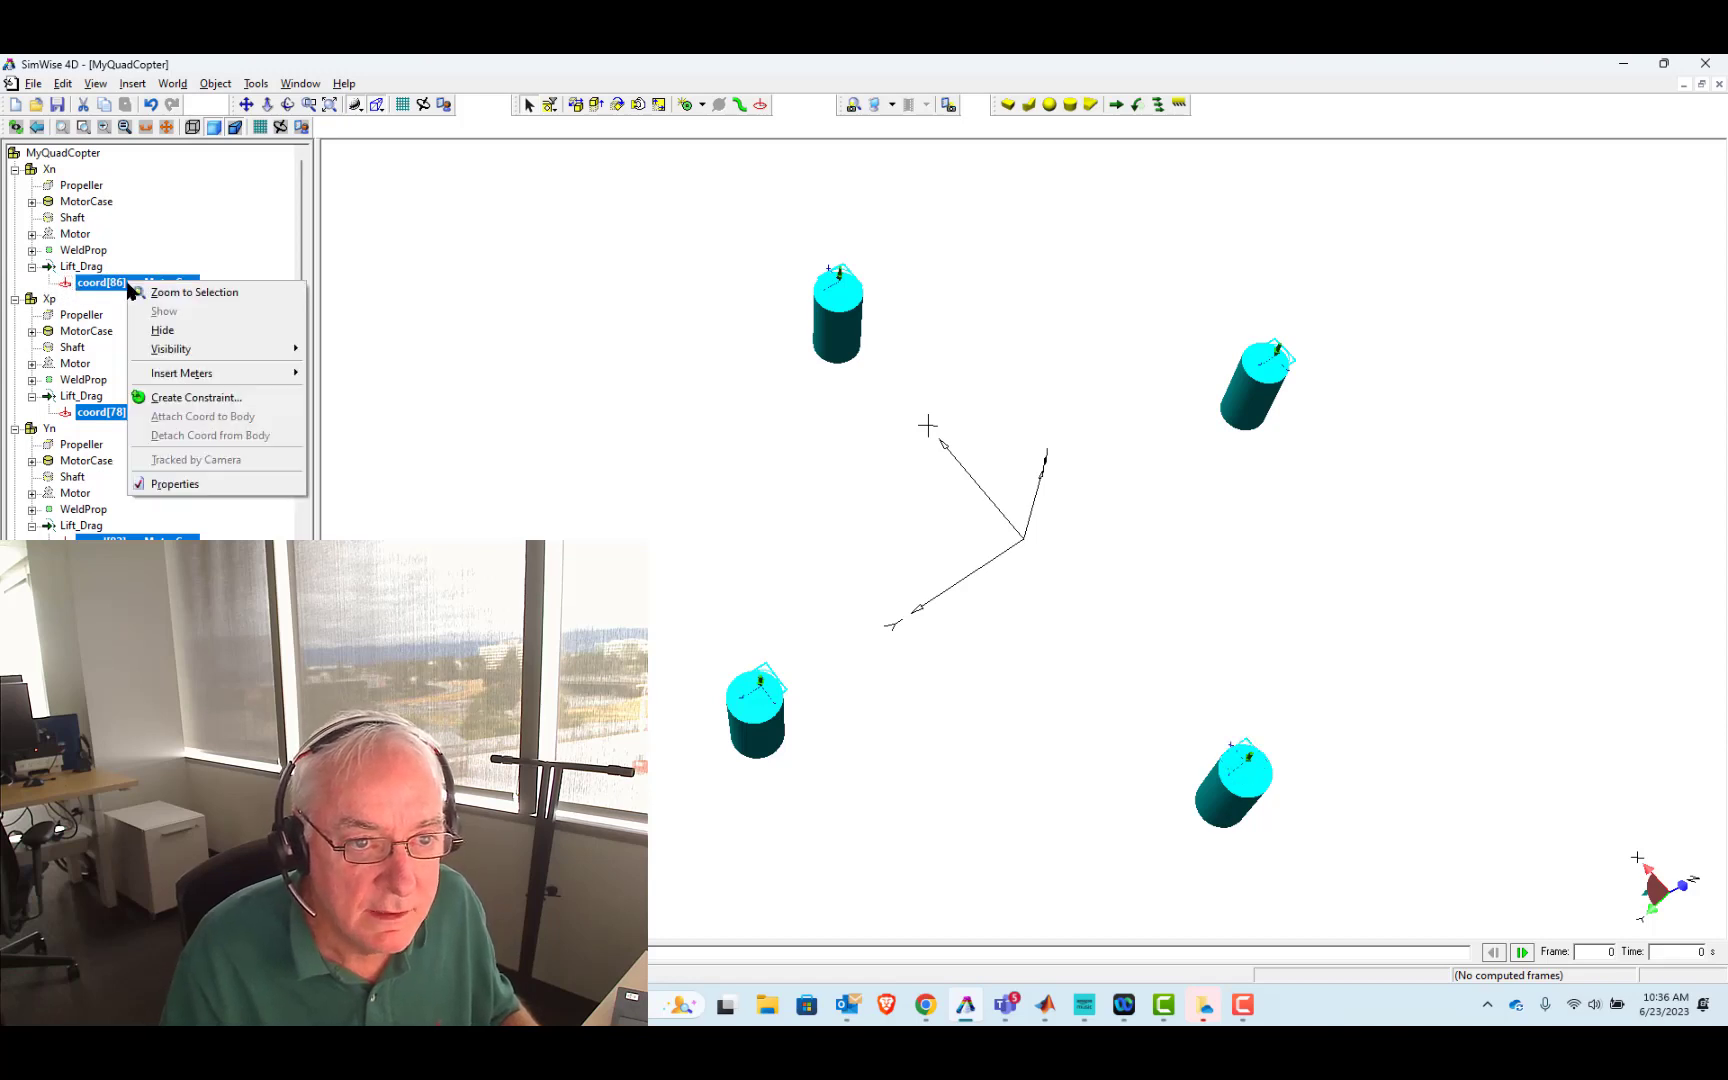
pyautogui.click(180, 489)
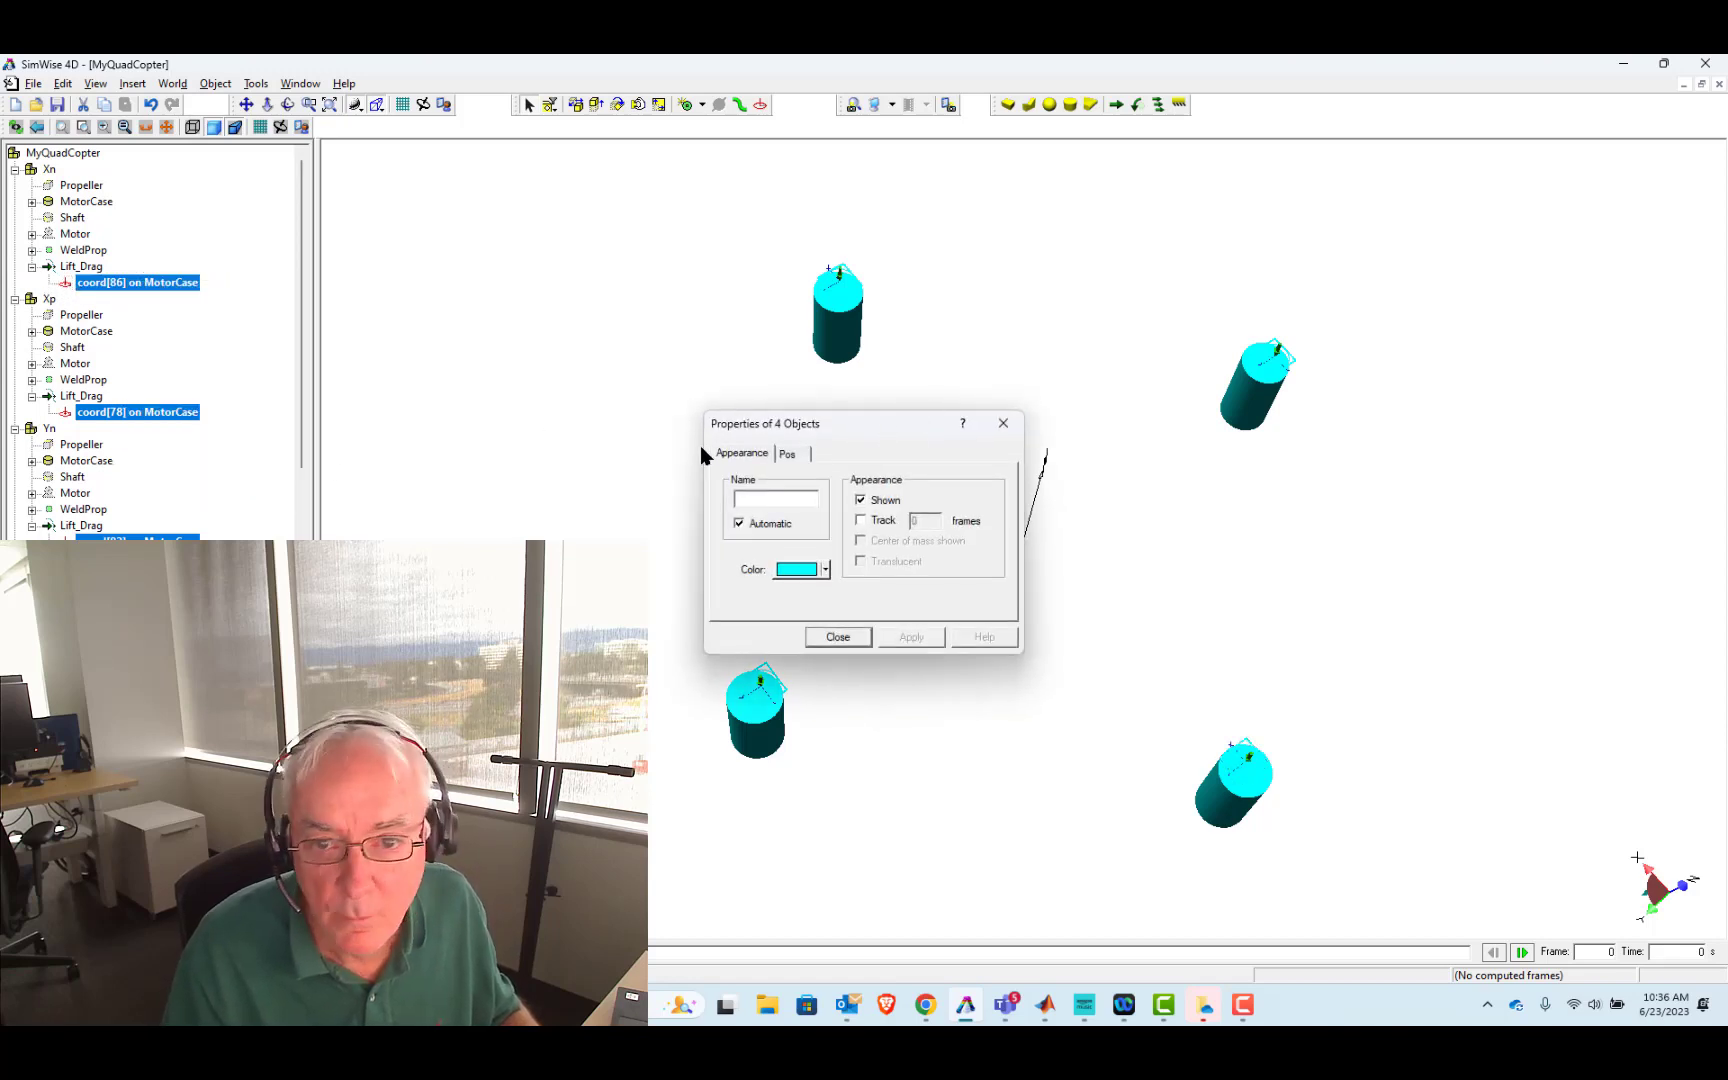
pyautogui.click(790, 453)
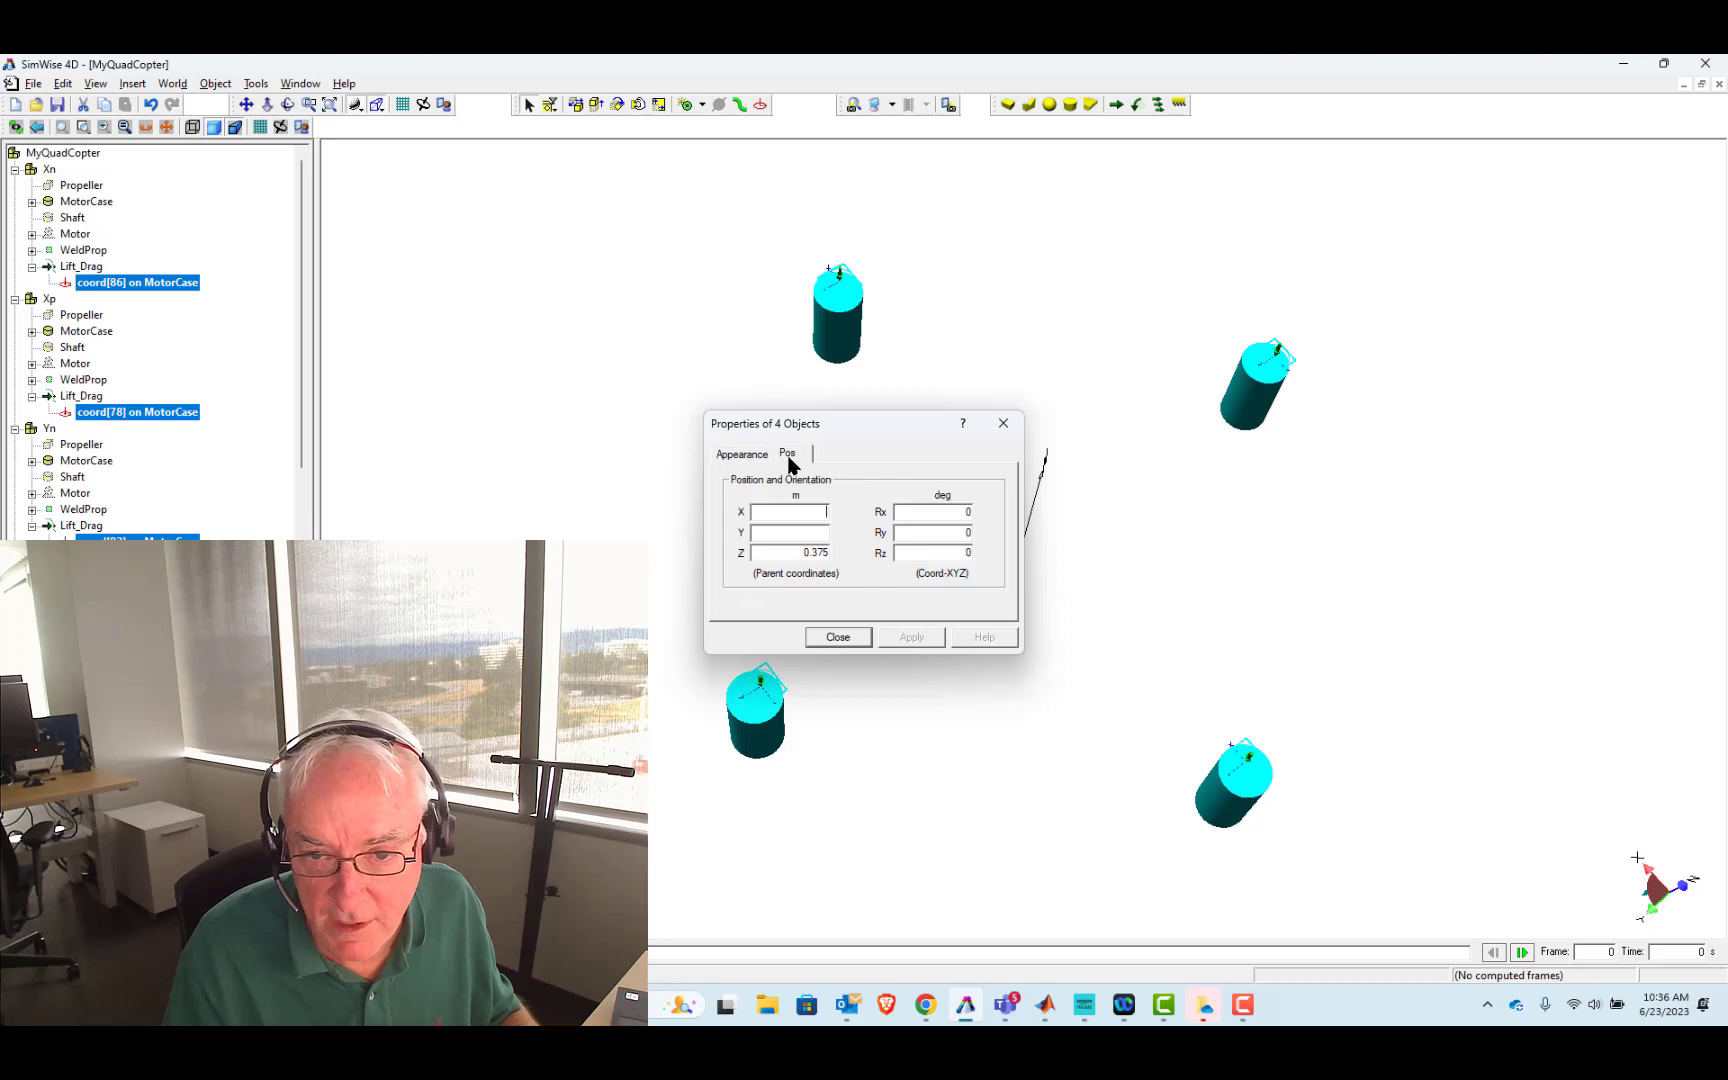
pyautogui.click(802, 513)
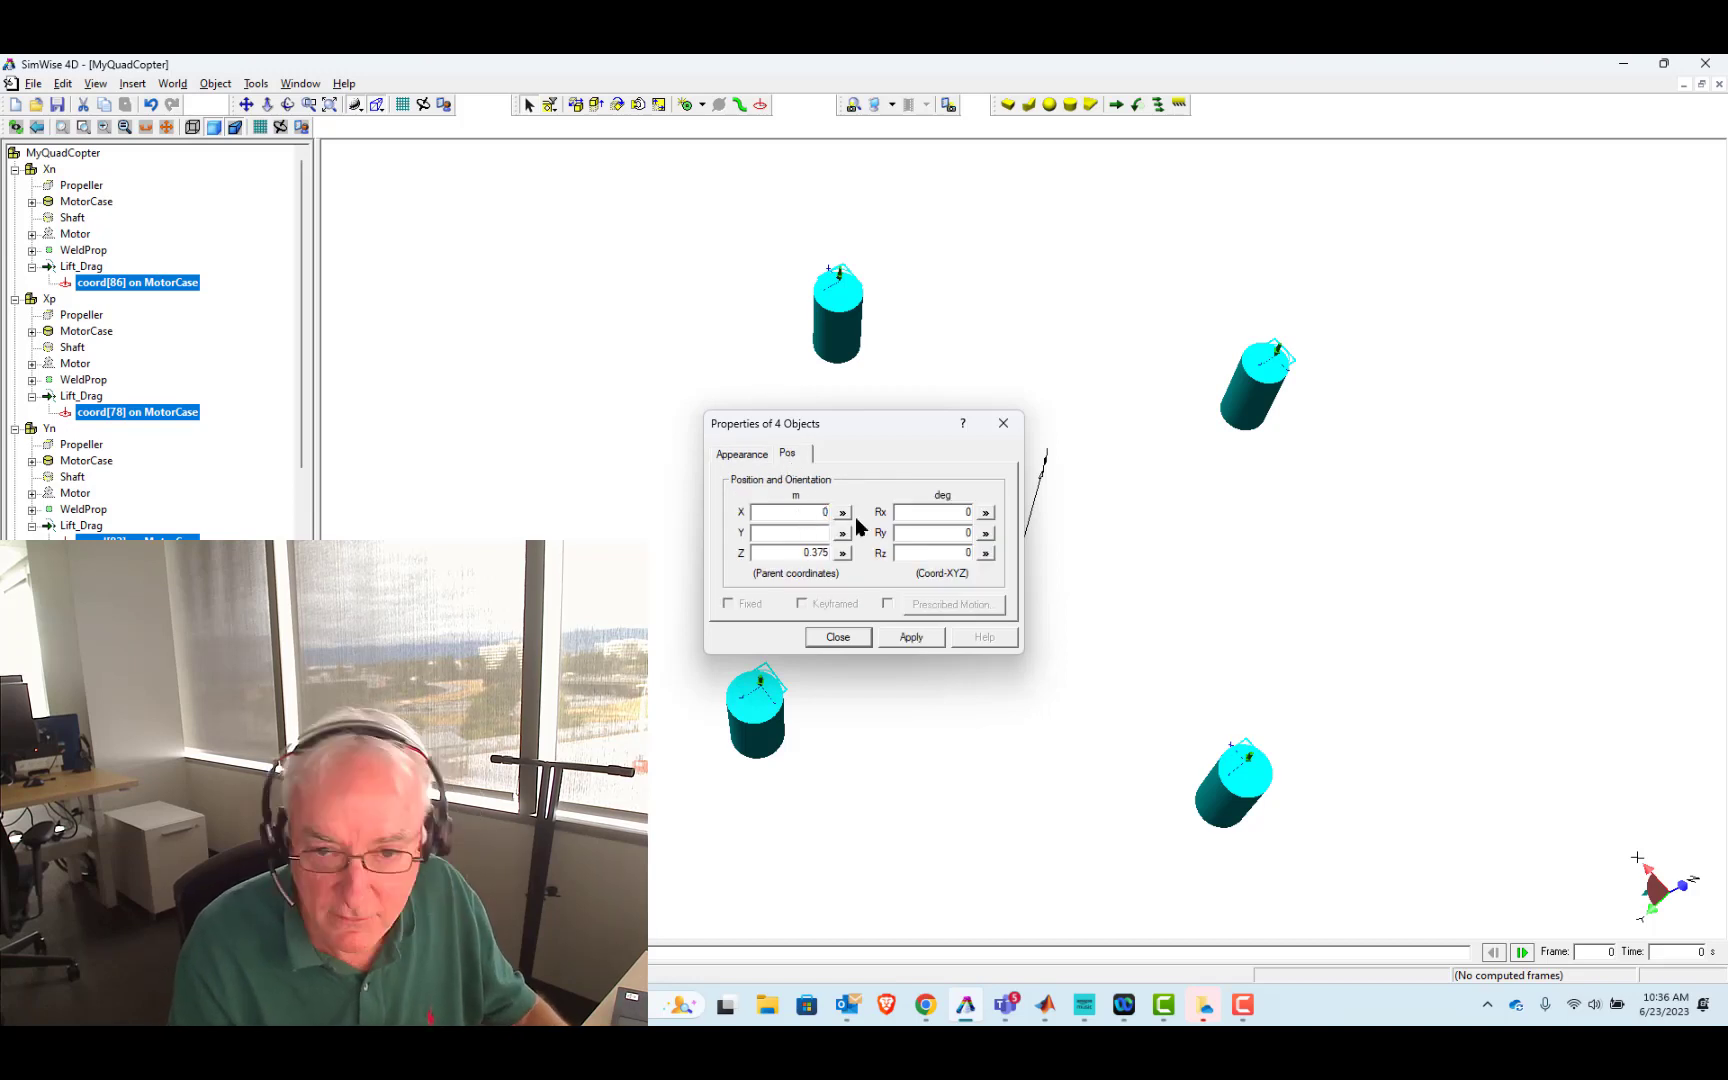
pyautogui.press('Return')
pyautogui.press('Tab')
pyautogui.press('Tab')
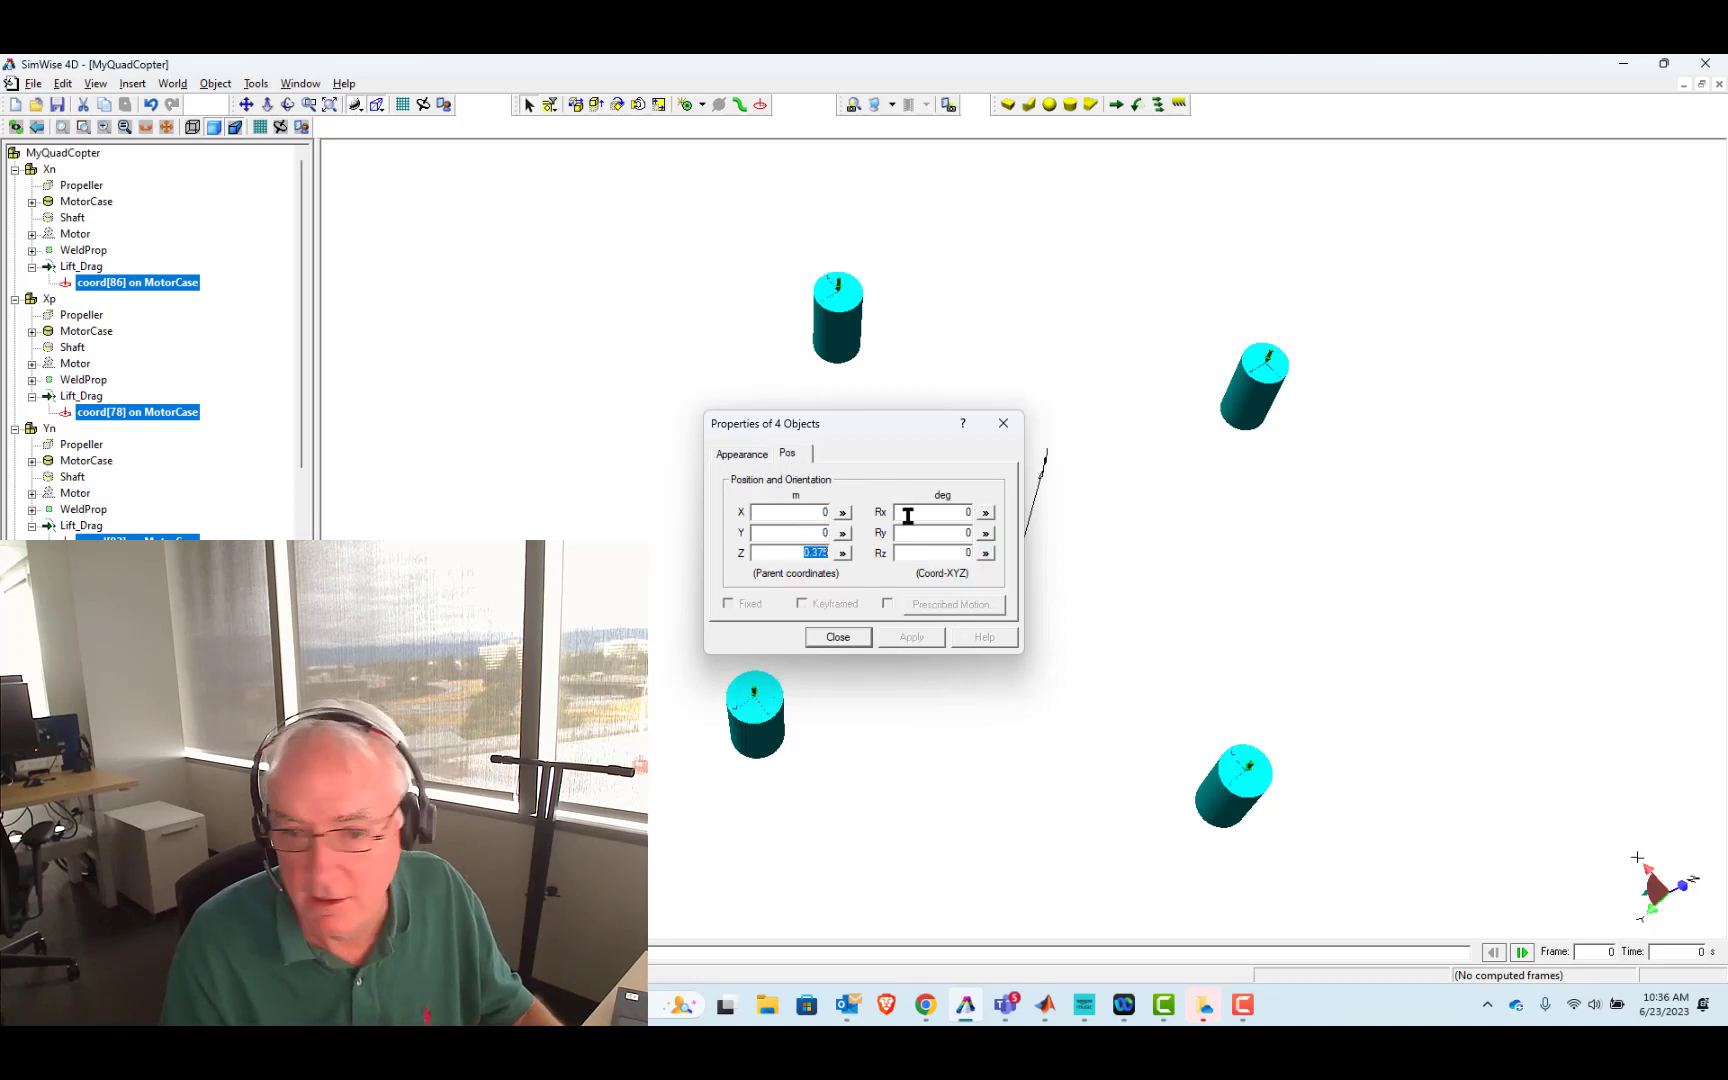
pyautogui.click(838, 637)
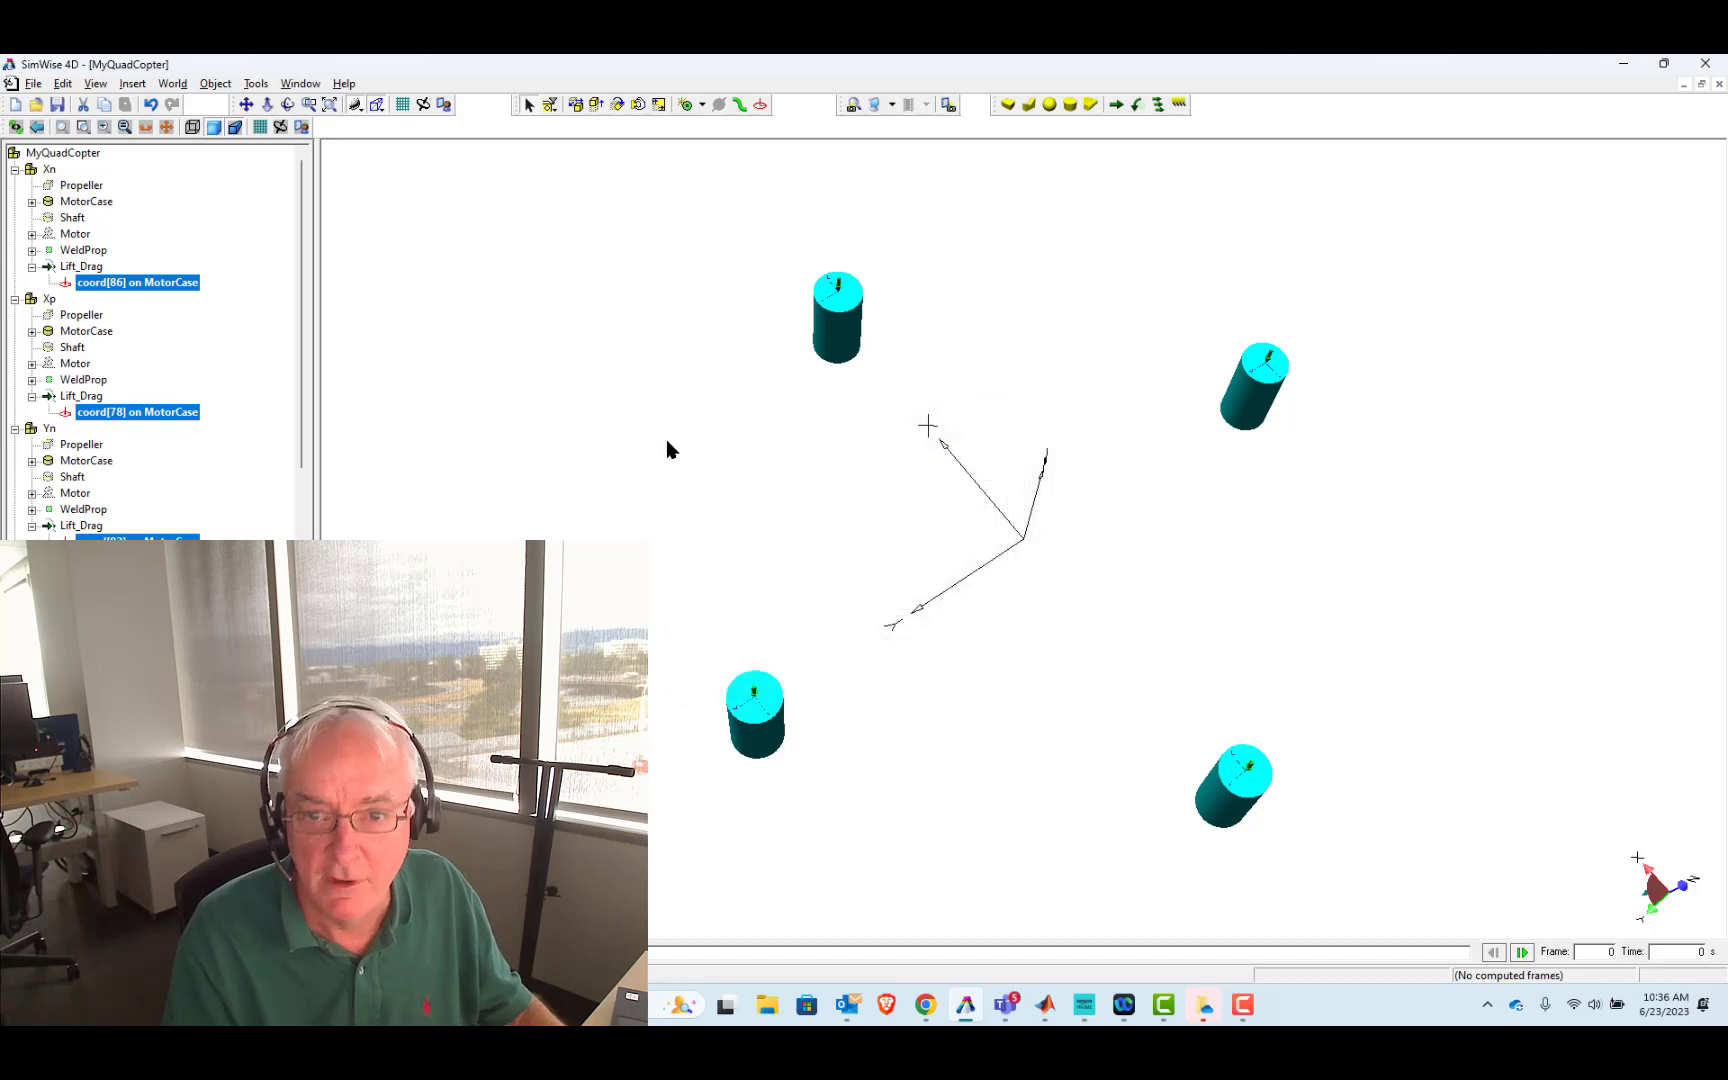
pyautogui.moveTo(625, 471); pyautogui.dragTo(618, 405)
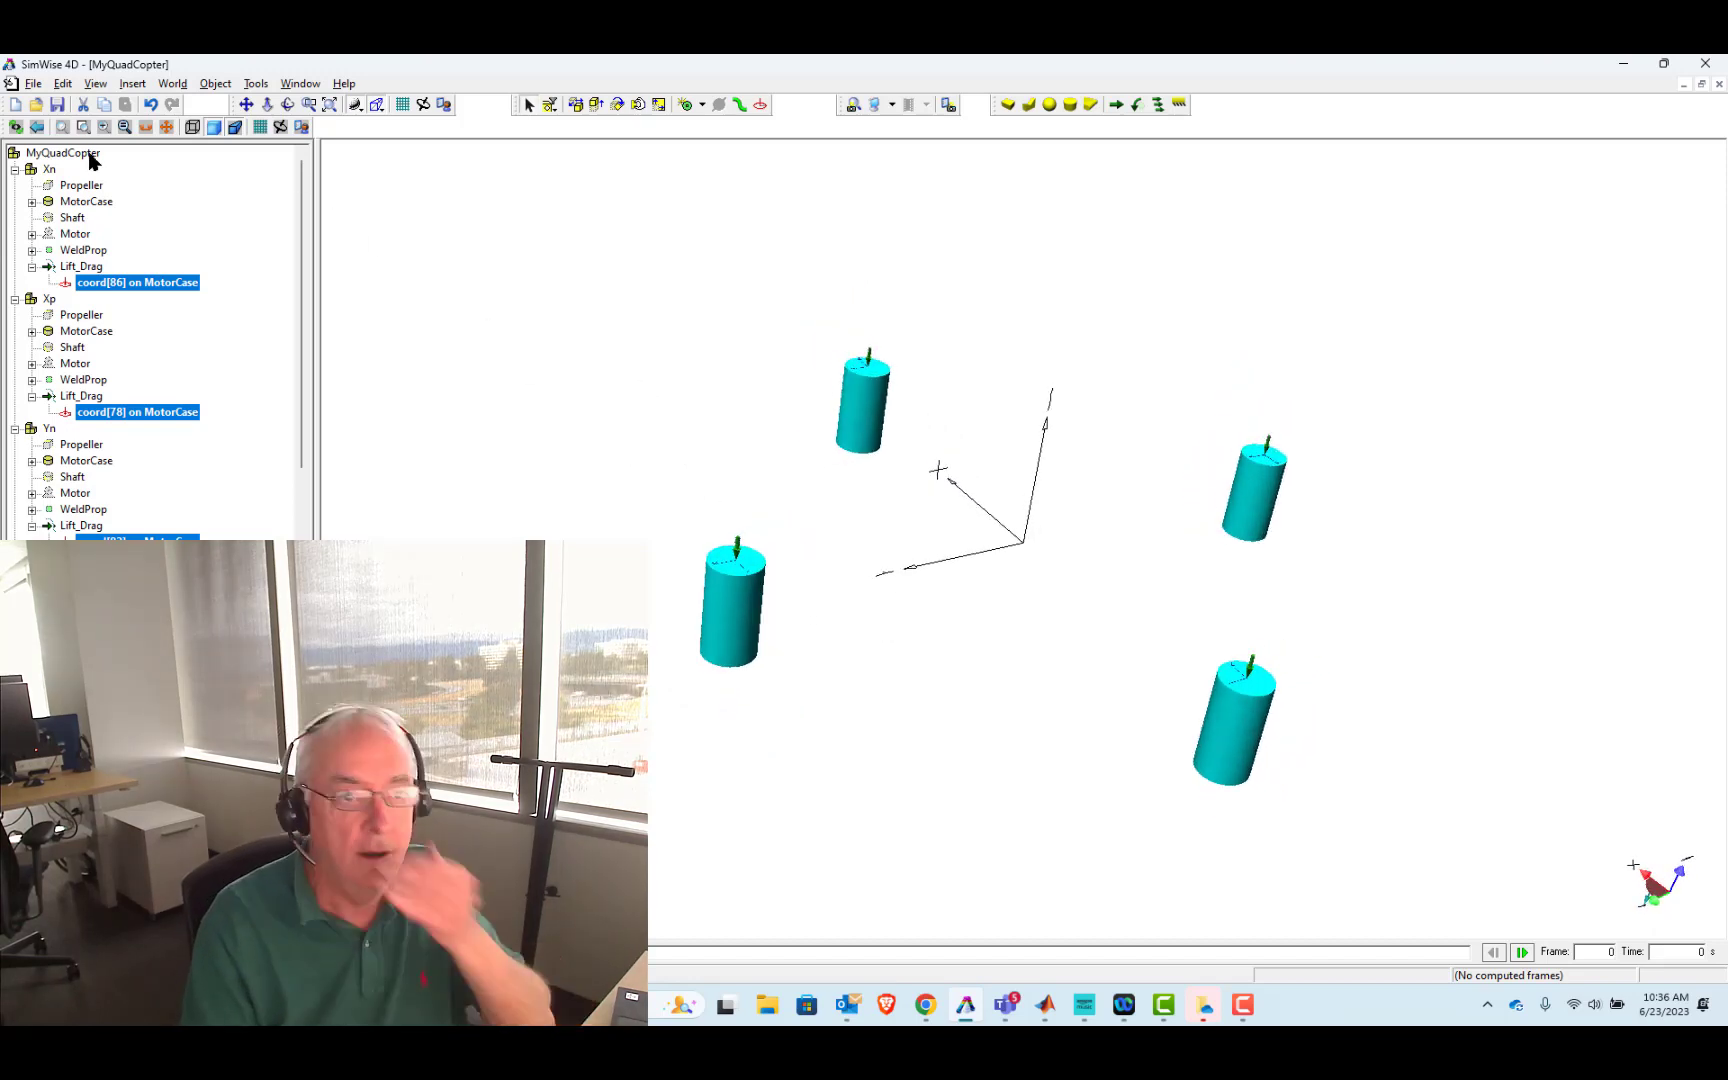
# - Use Save As to store MyQuadCopter in QuadCopter_6_20's Rev5 folder
pyautogui.click(31, 84)
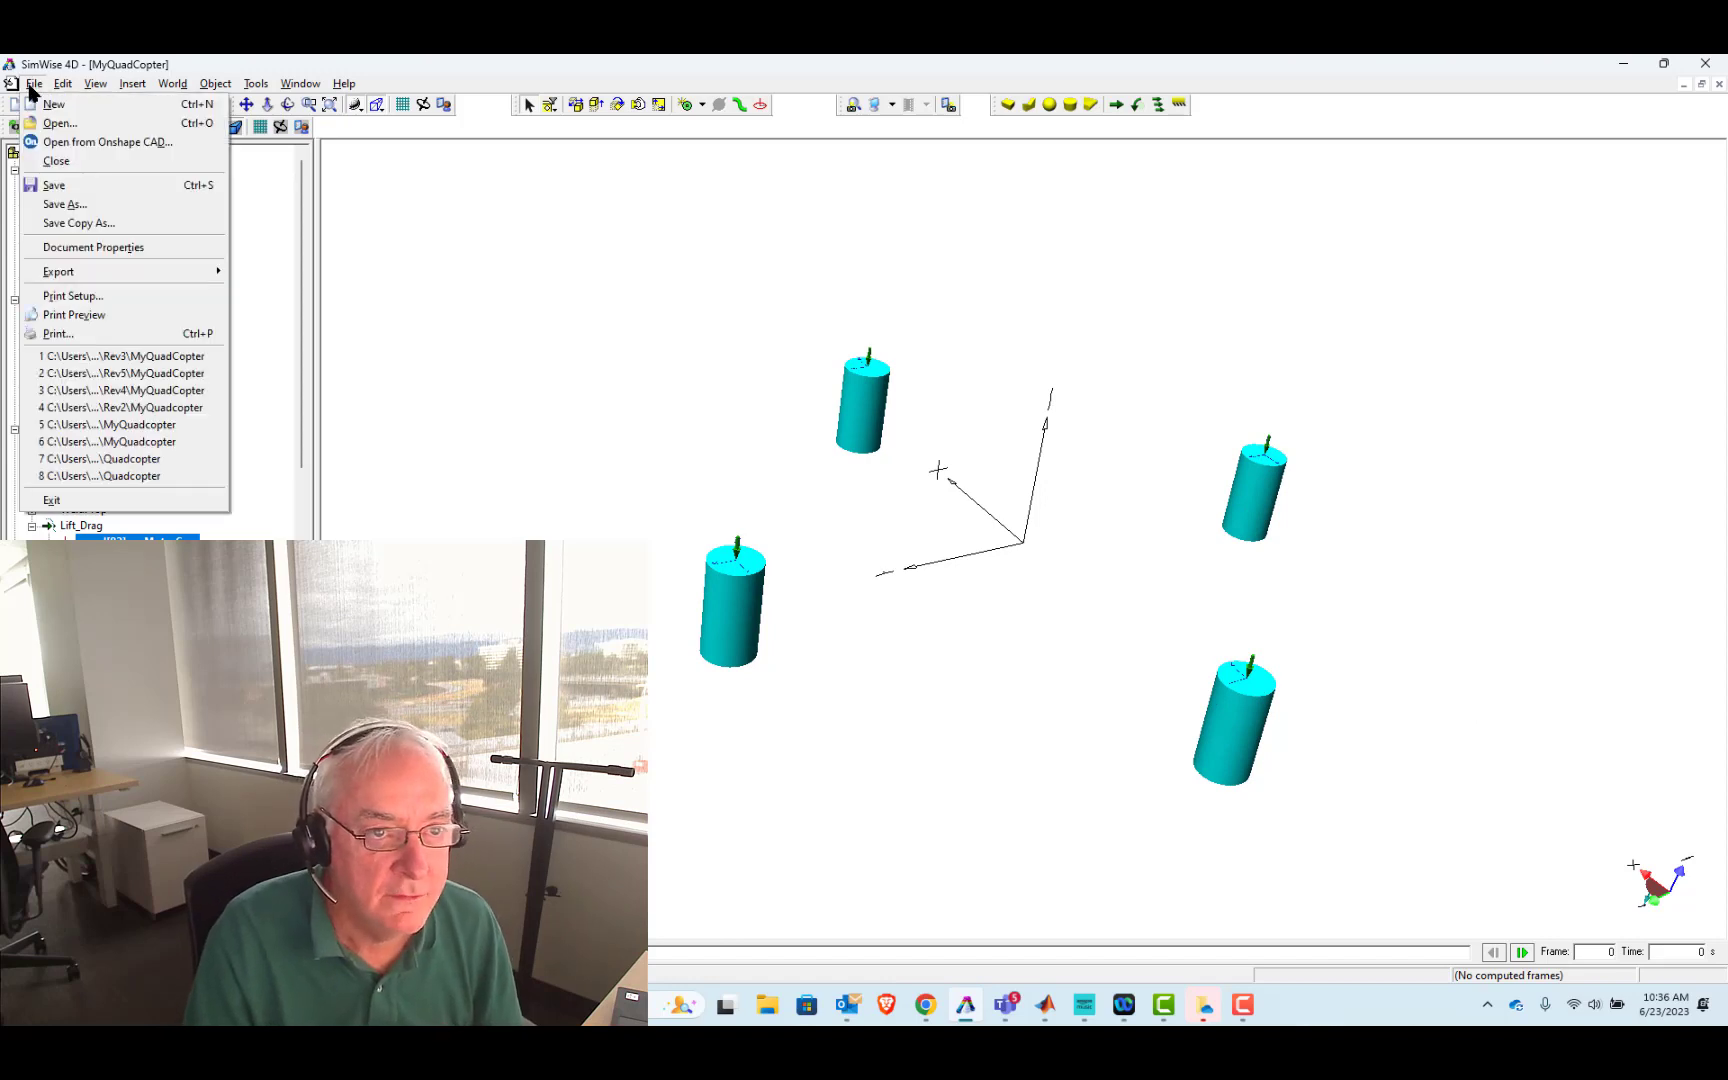
pyautogui.click(68, 217)
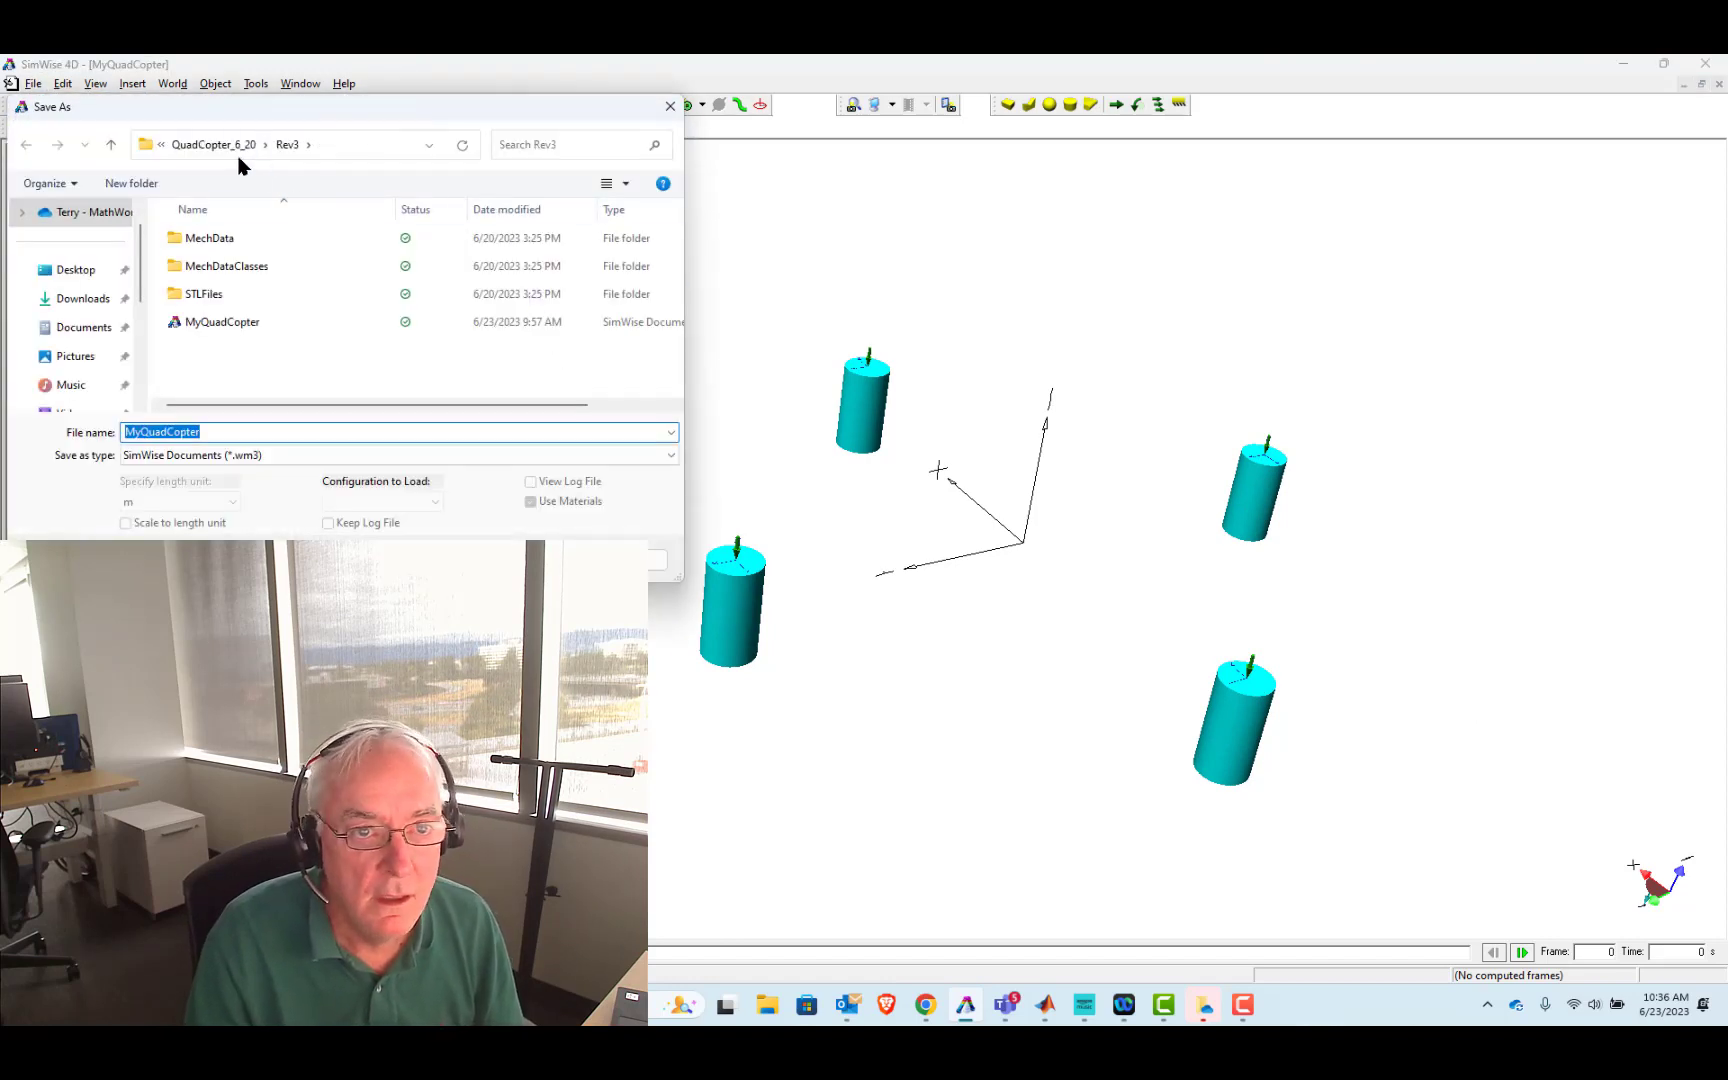
pyautogui.click(205, 146)
pyautogui.doubleClick(192, 380)
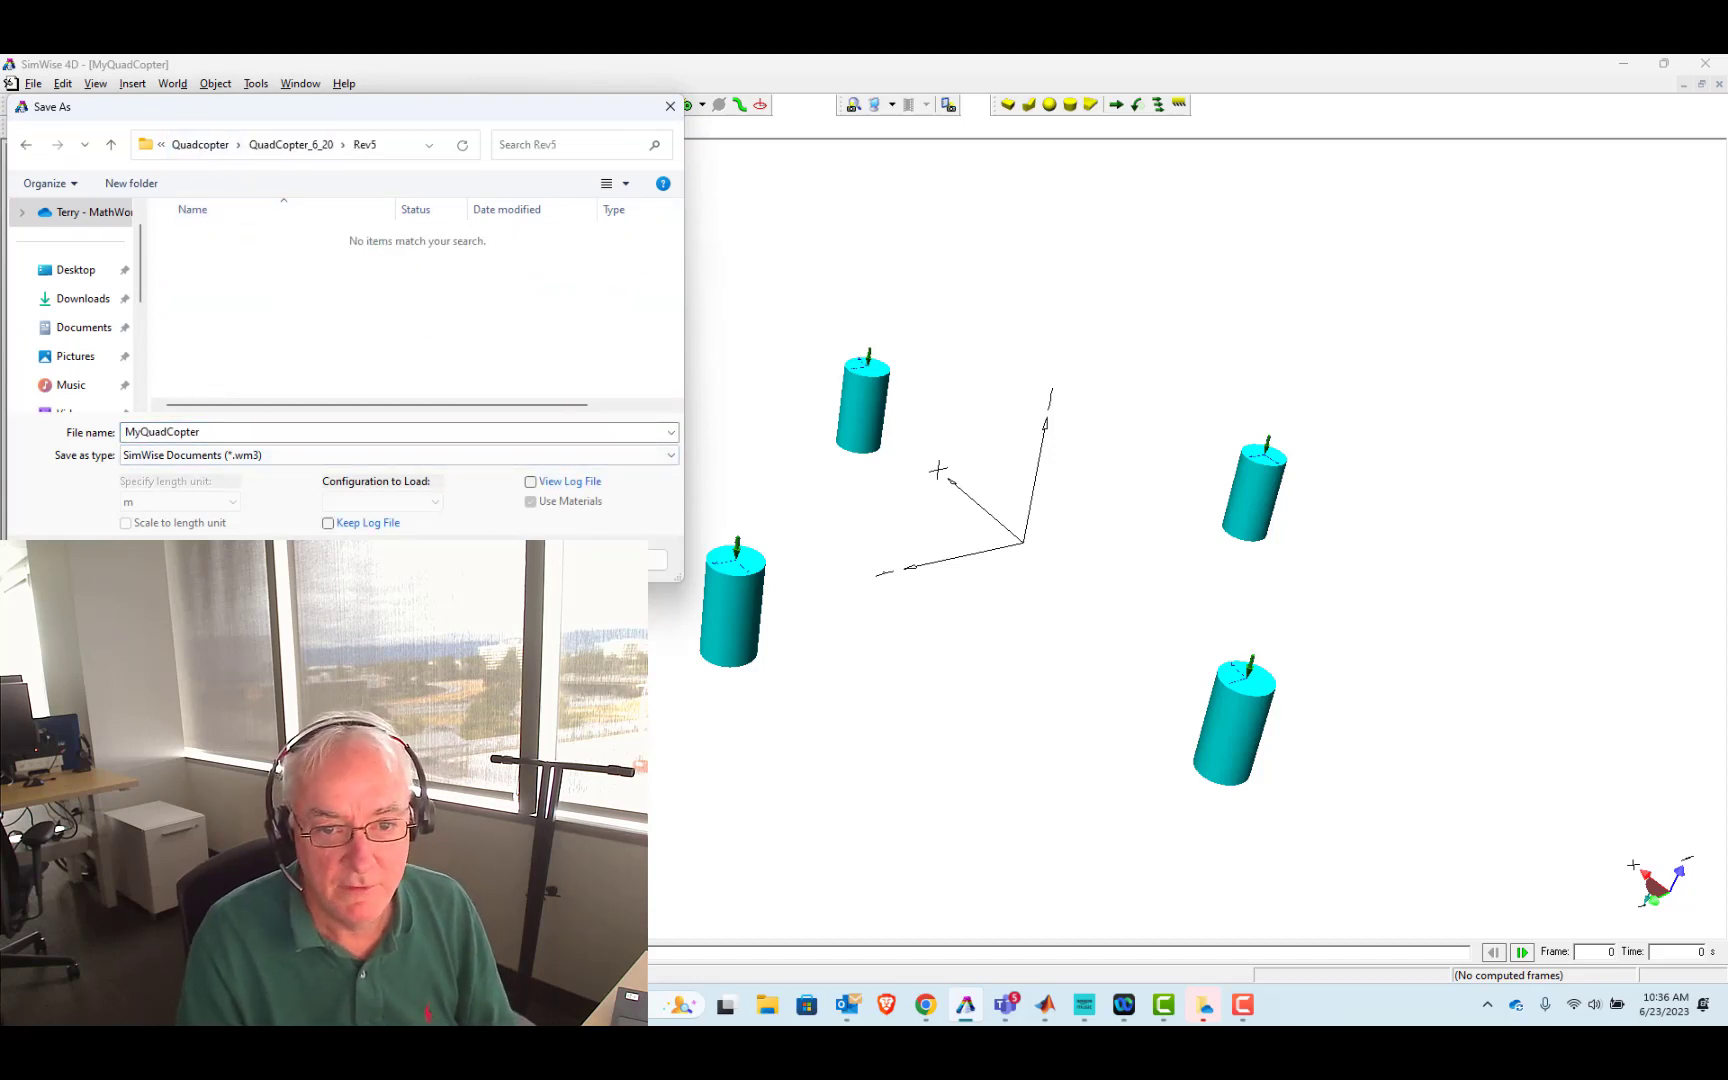
pyautogui.press('Return')
# - In MATLAB, make the Rev5 folder under QuadCopter_6_20 the current folder
pyautogui.moveTo(1040, 1016)
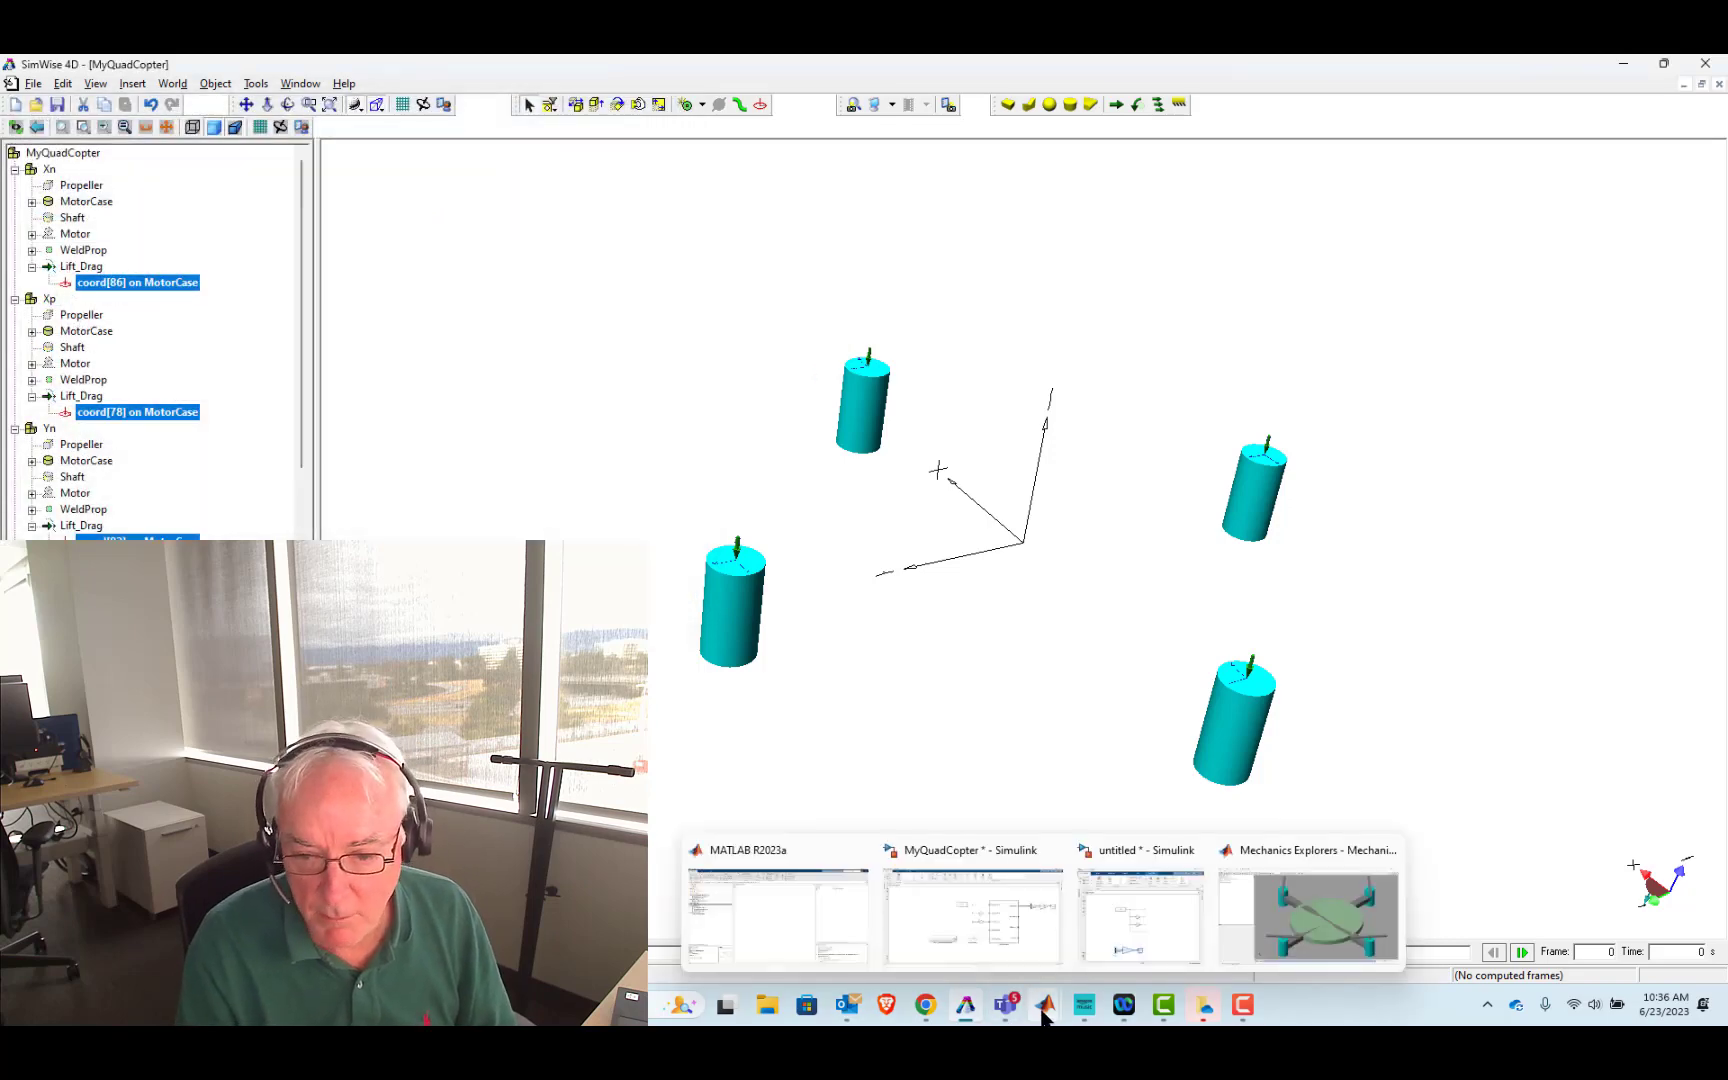
pyautogui.click(764, 906)
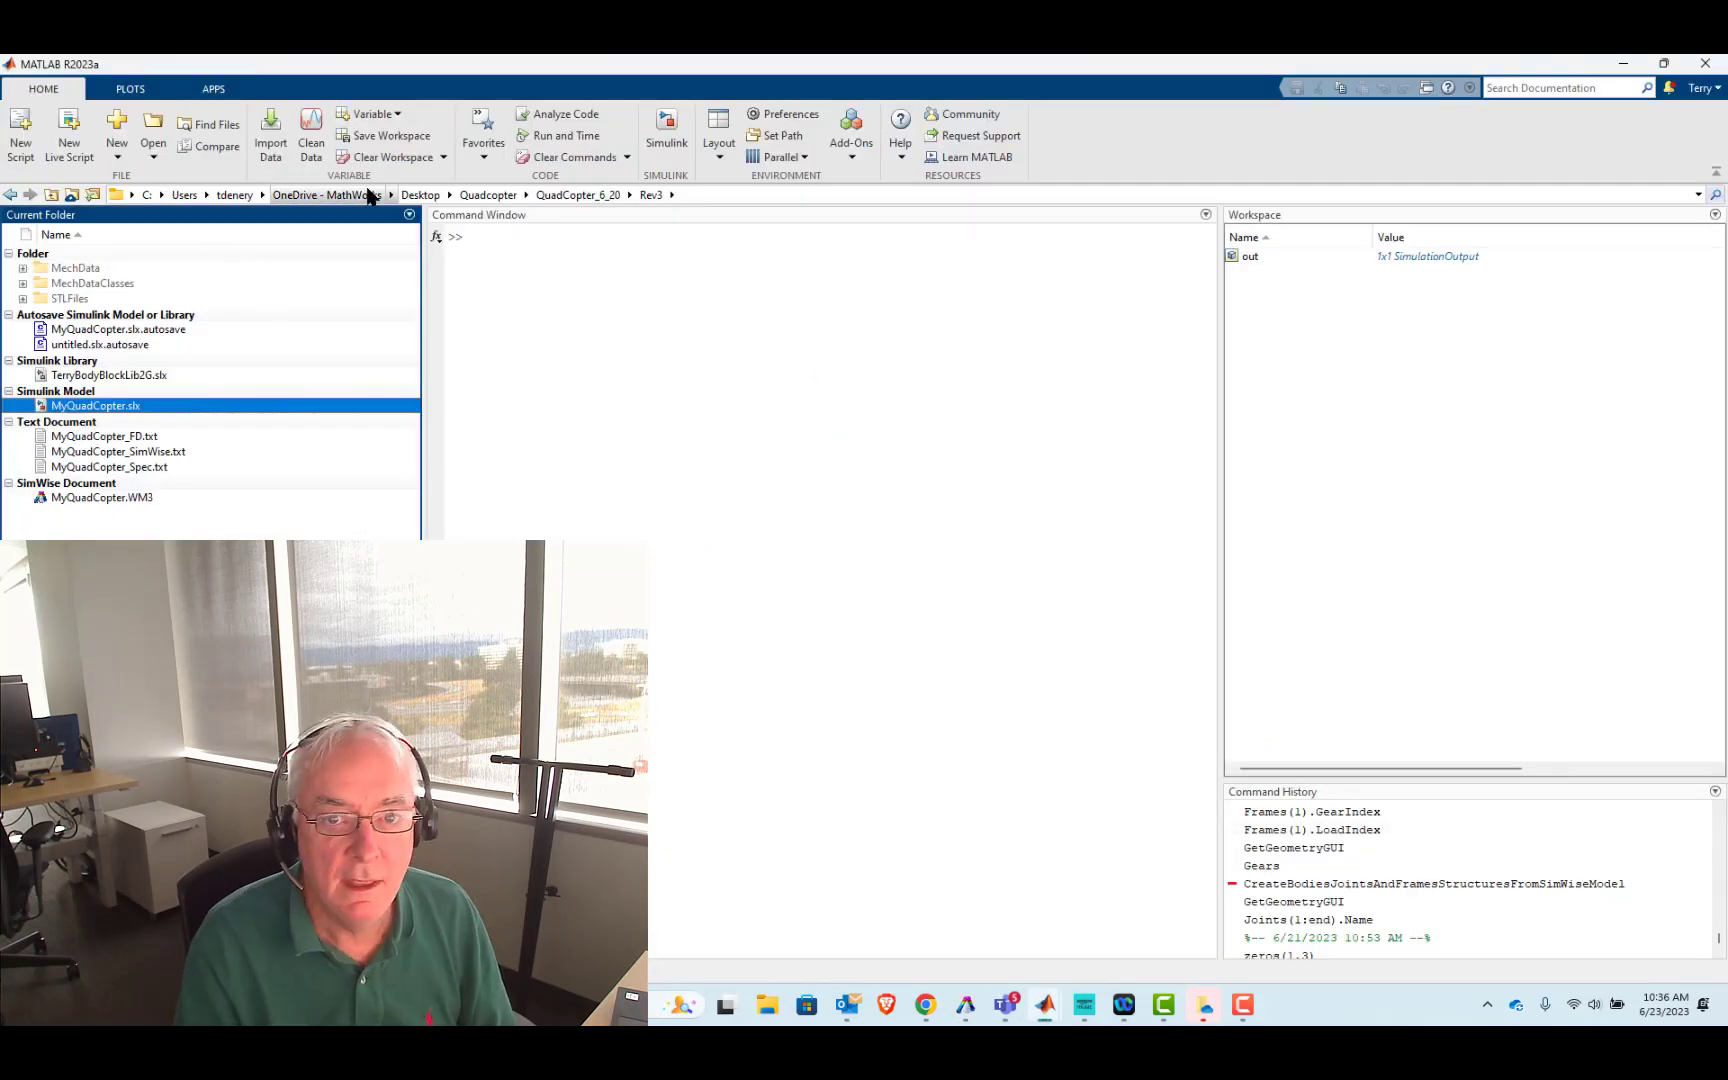
pyautogui.click(604, 196)
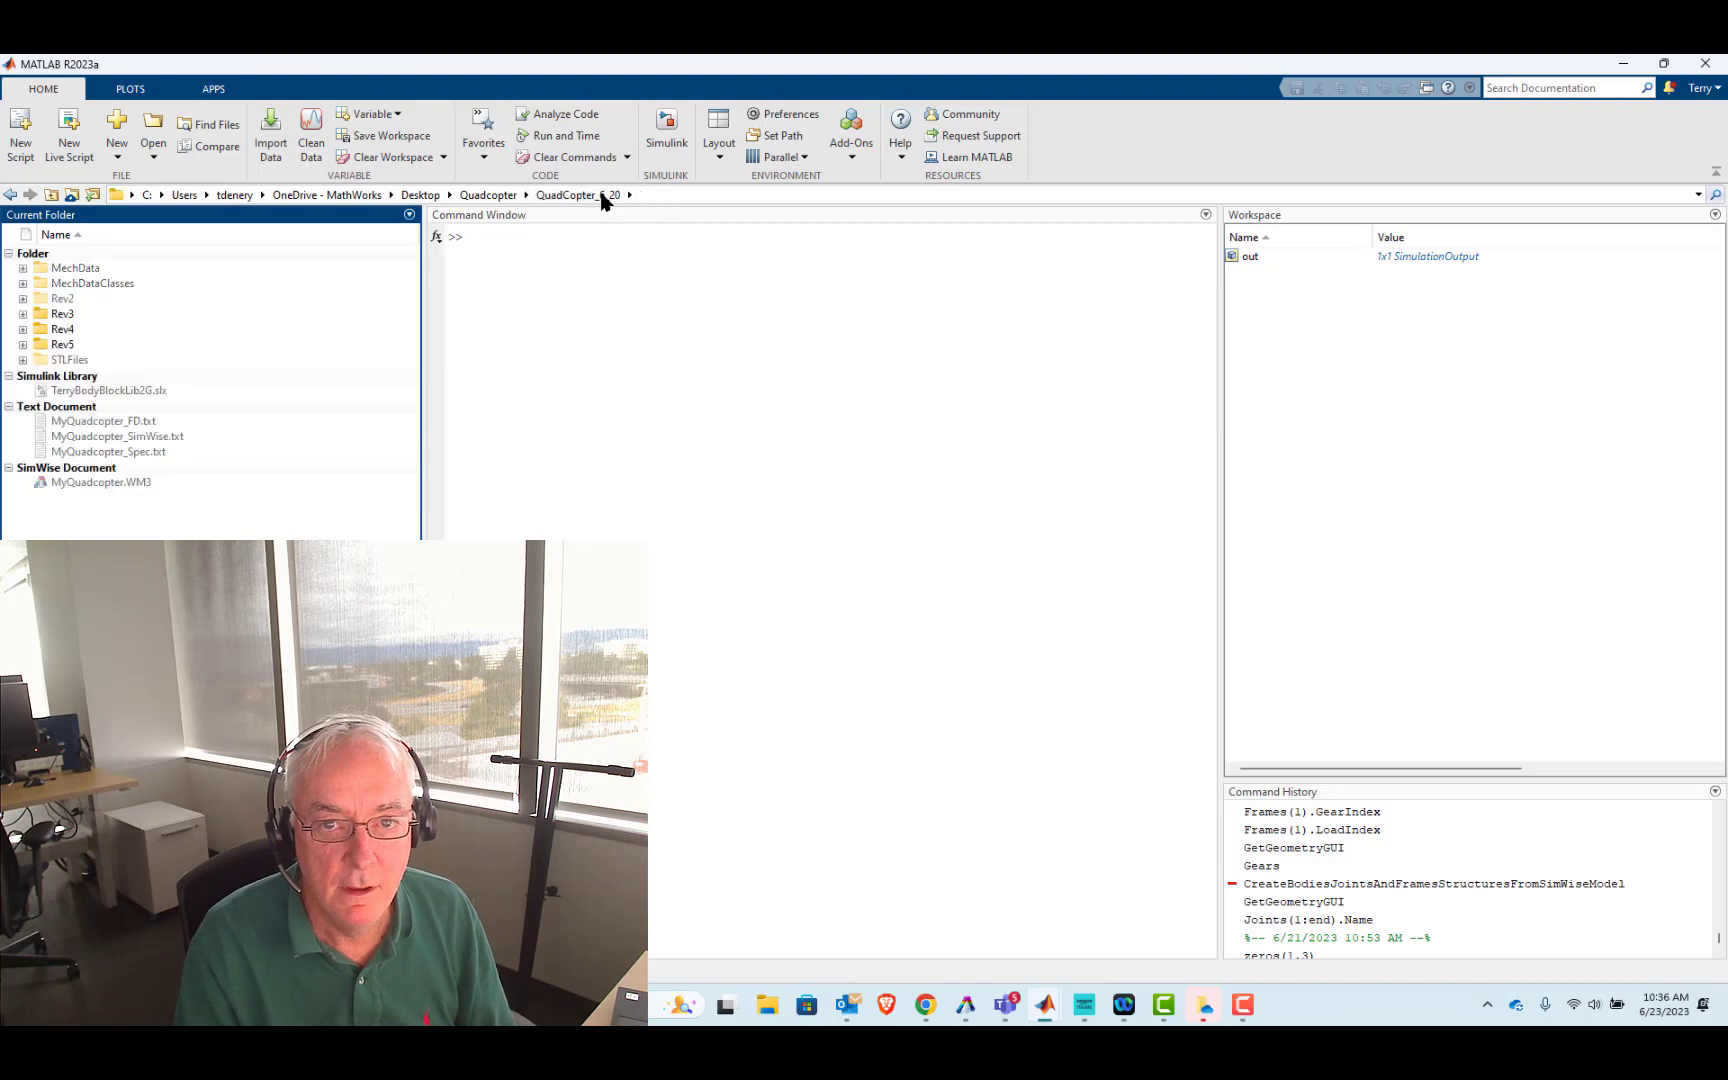
pyautogui.doubleClick(61, 345)
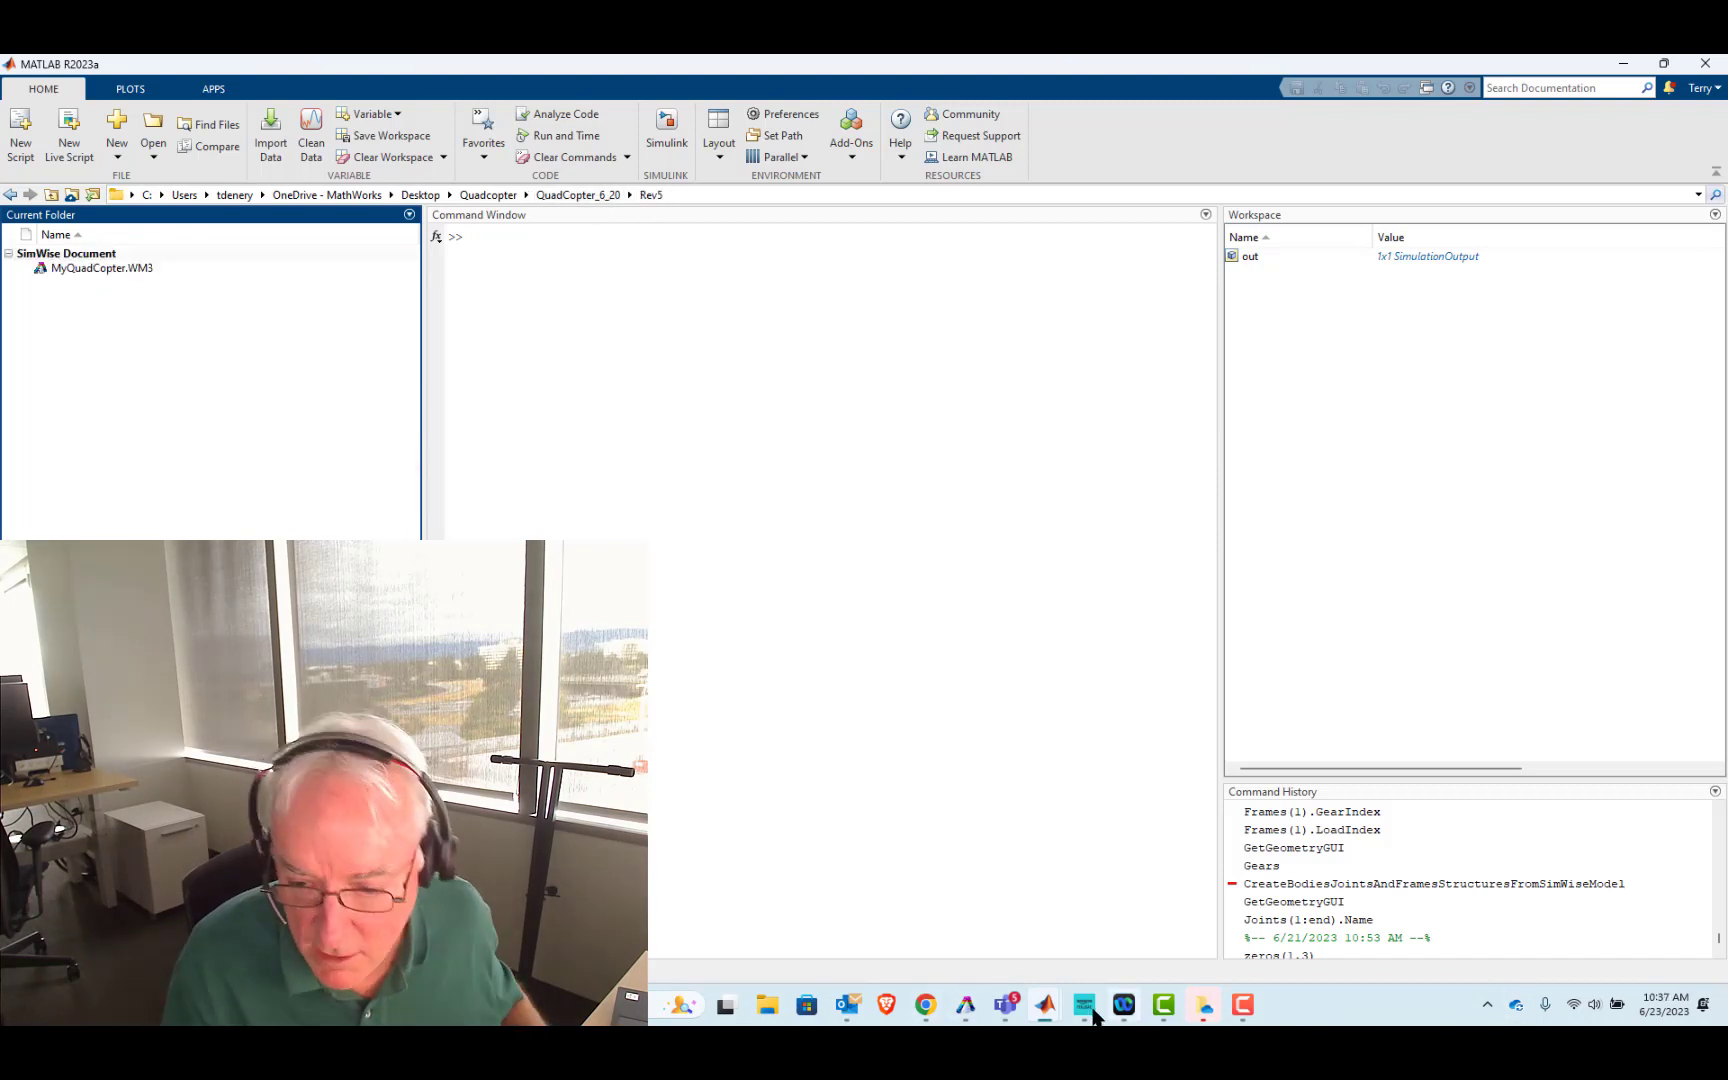
# - Close the old MyQuadCopter Simulink model without saving and close the Mechanics Explorers window
pyautogui.moveTo(1050, 1010)
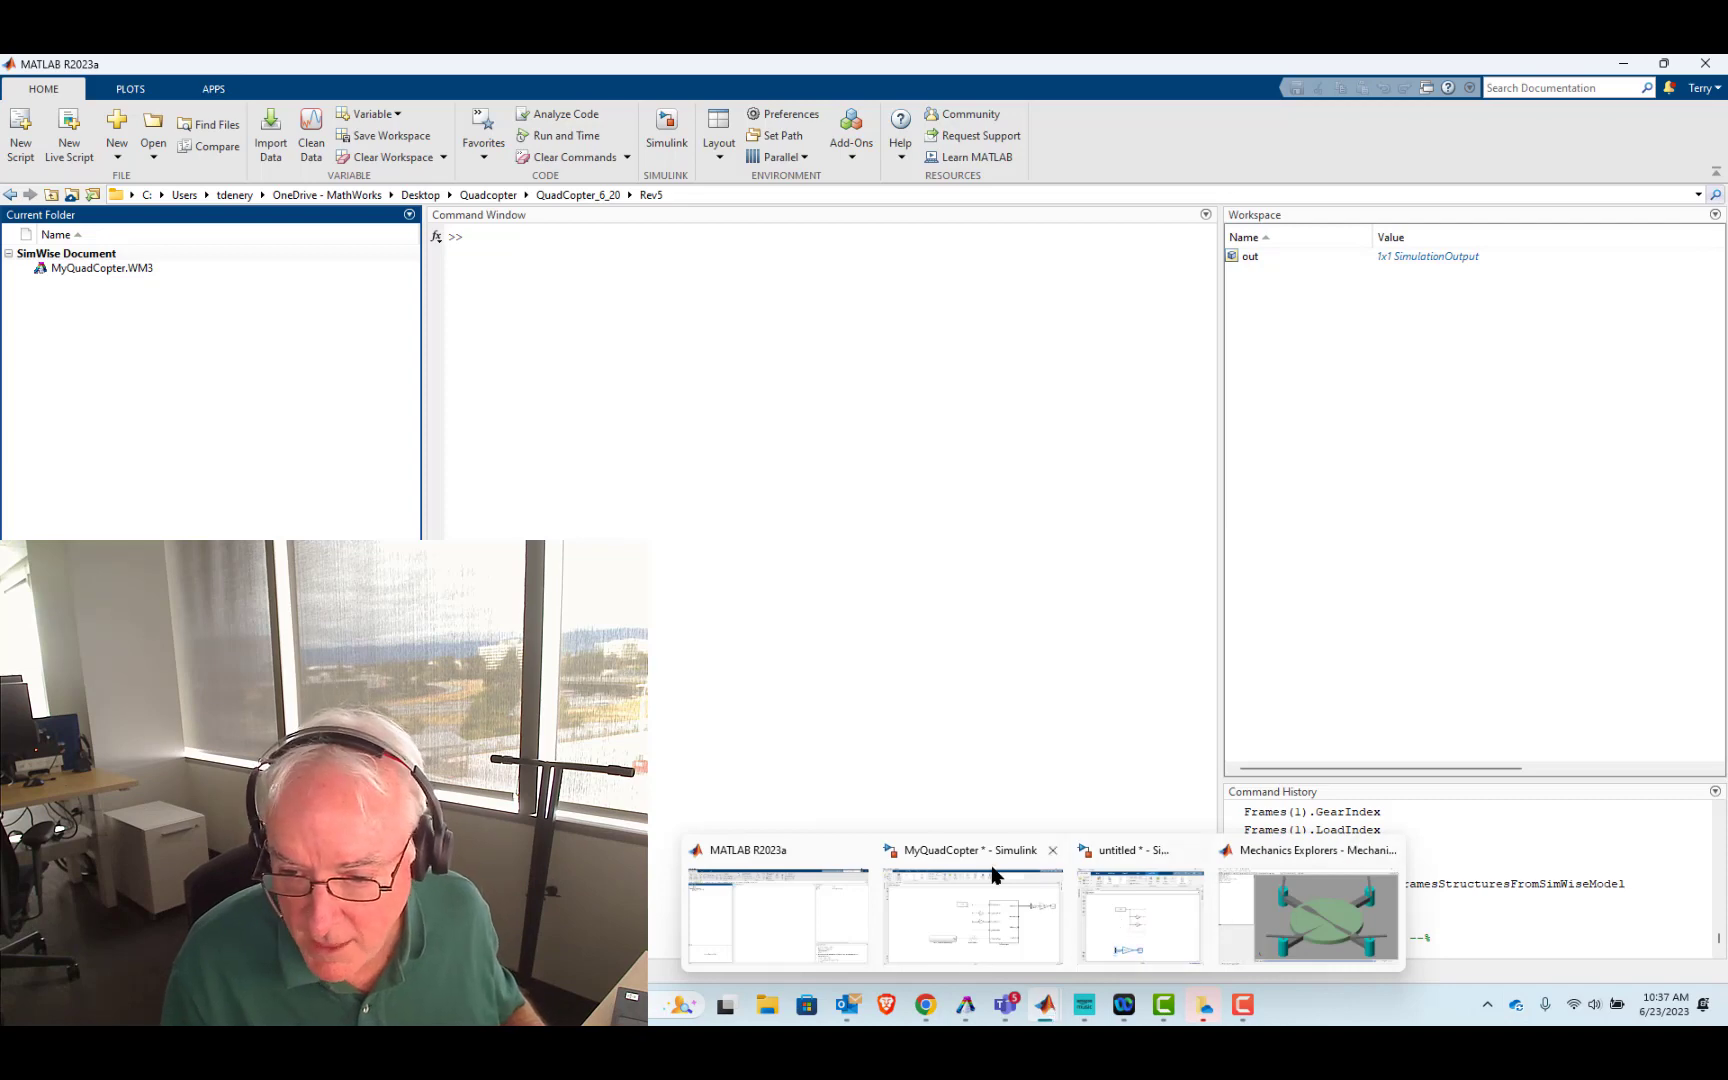
pyautogui.click(1052, 850)
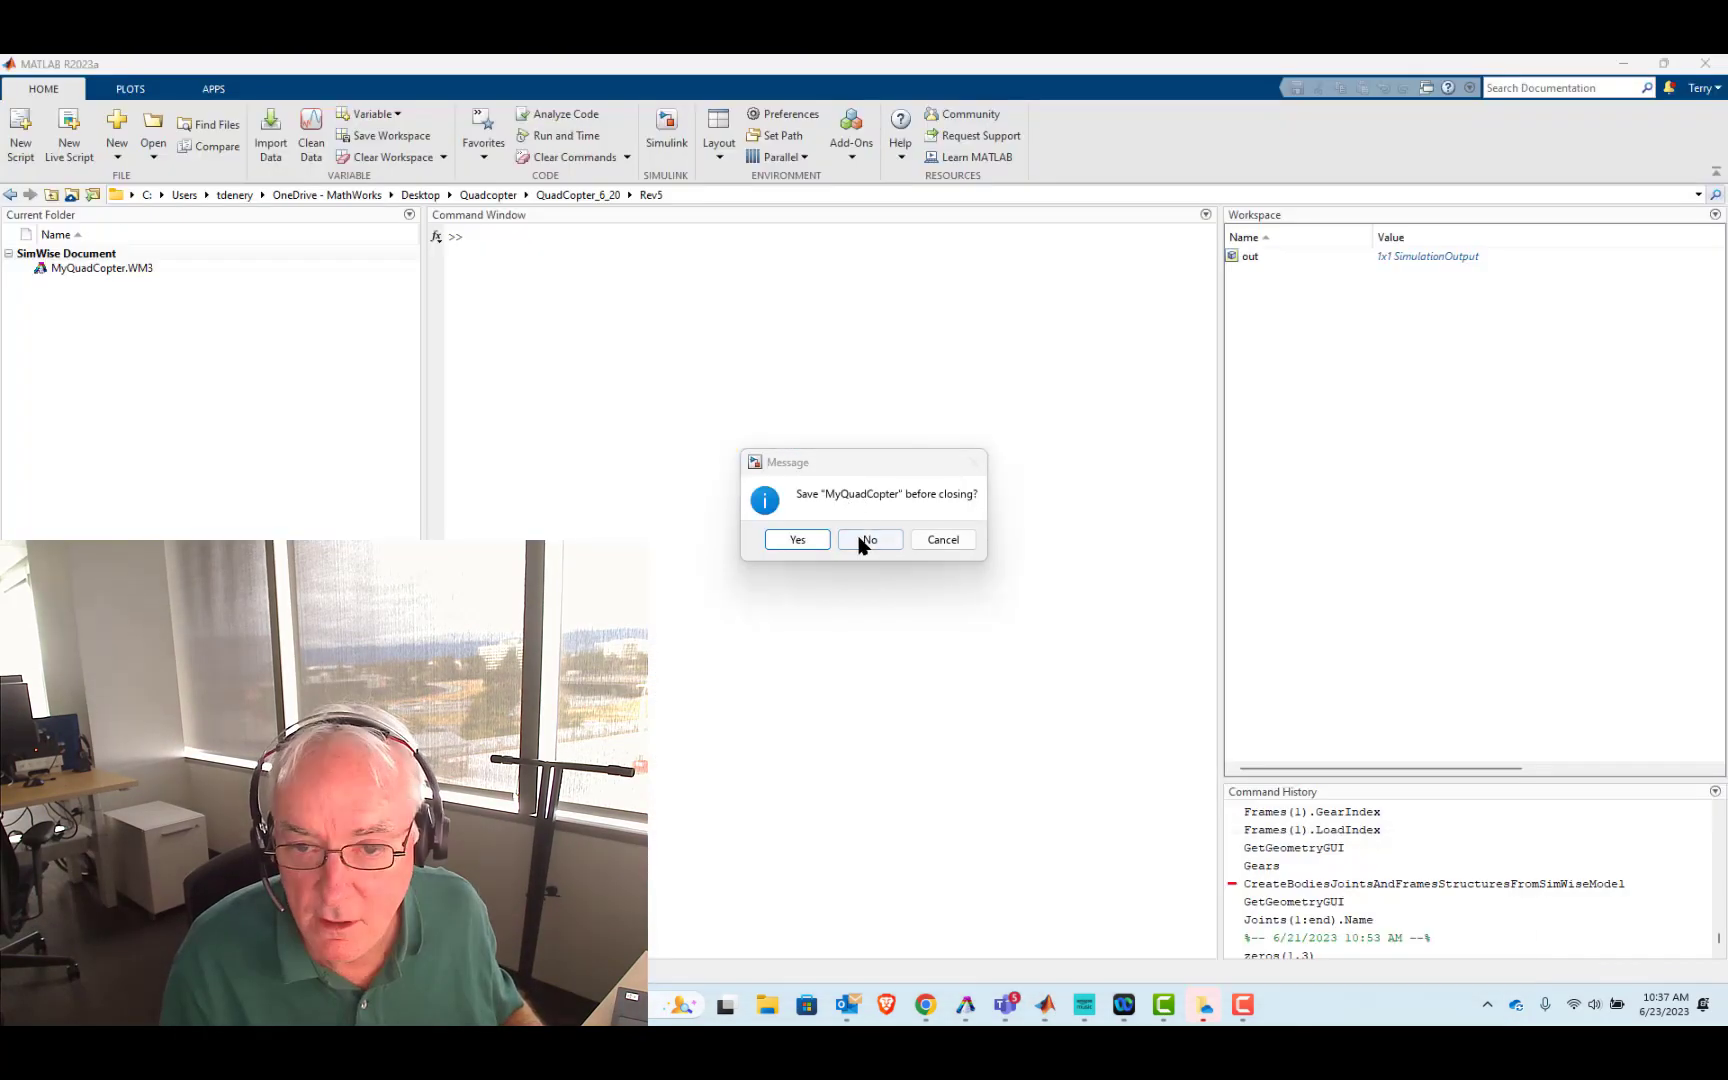
pyautogui.click(862, 541)
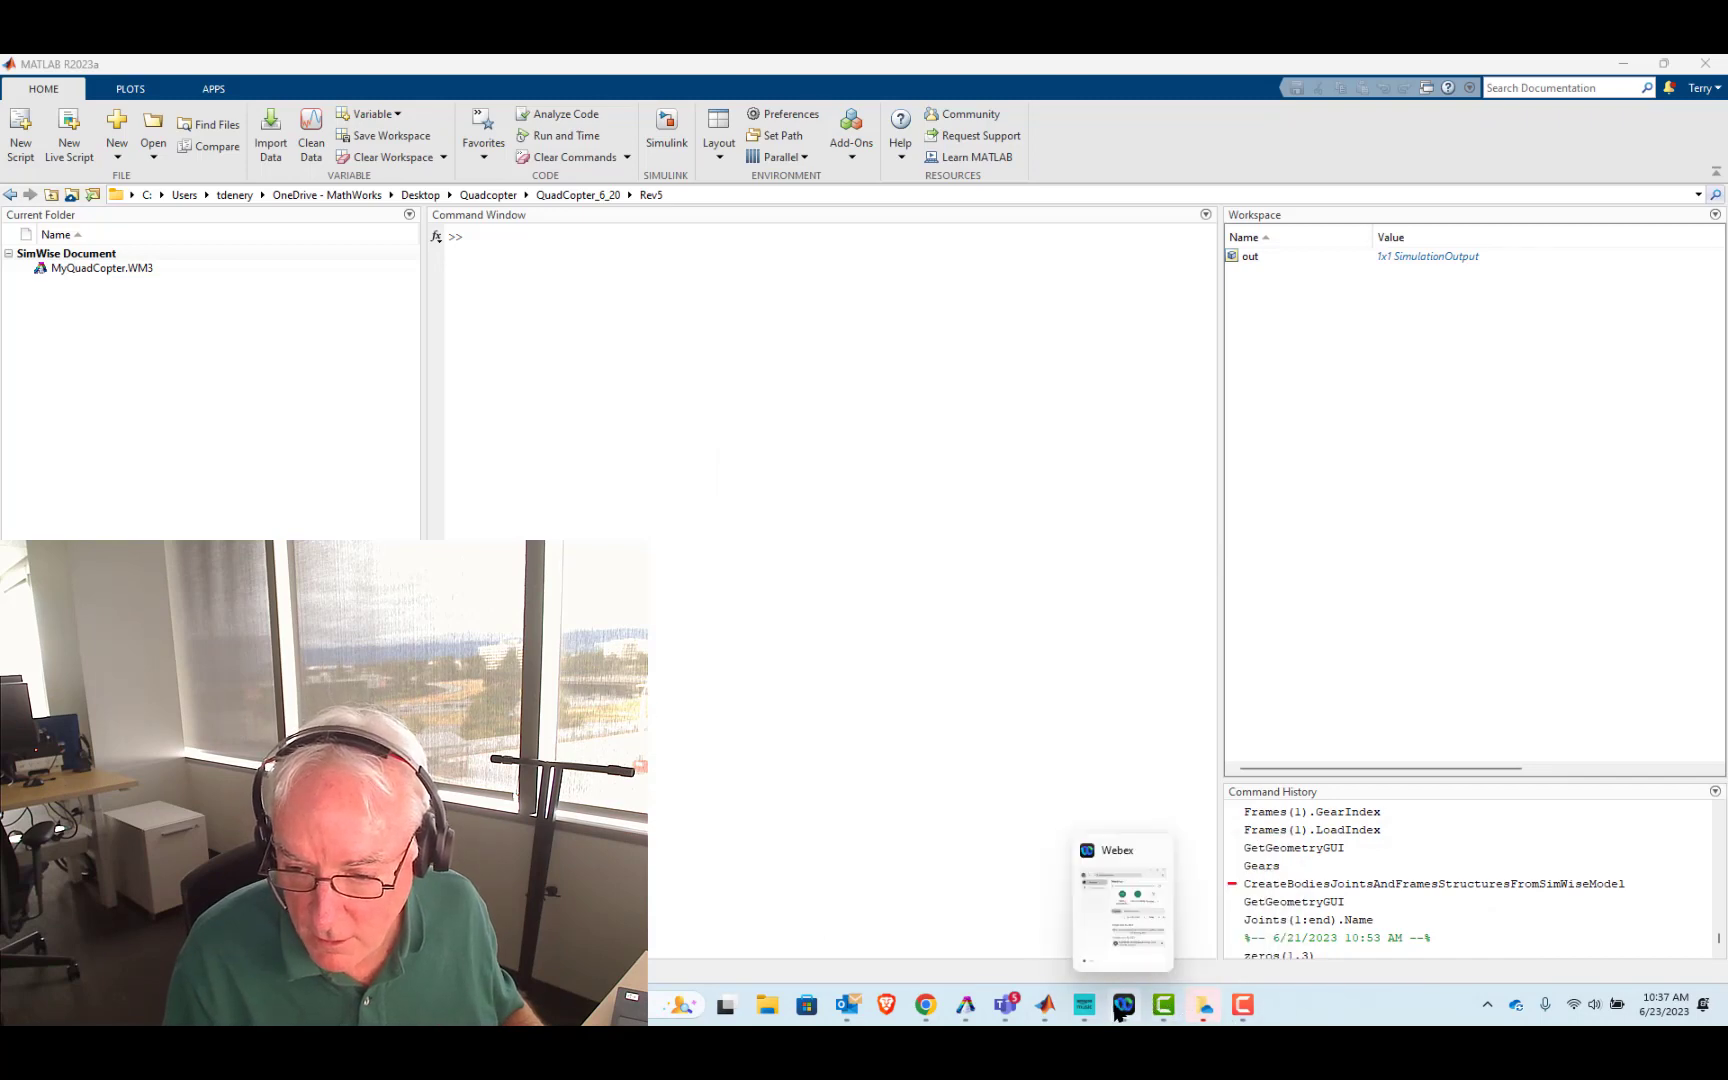
pyautogui.moveTo(1060, 1008)
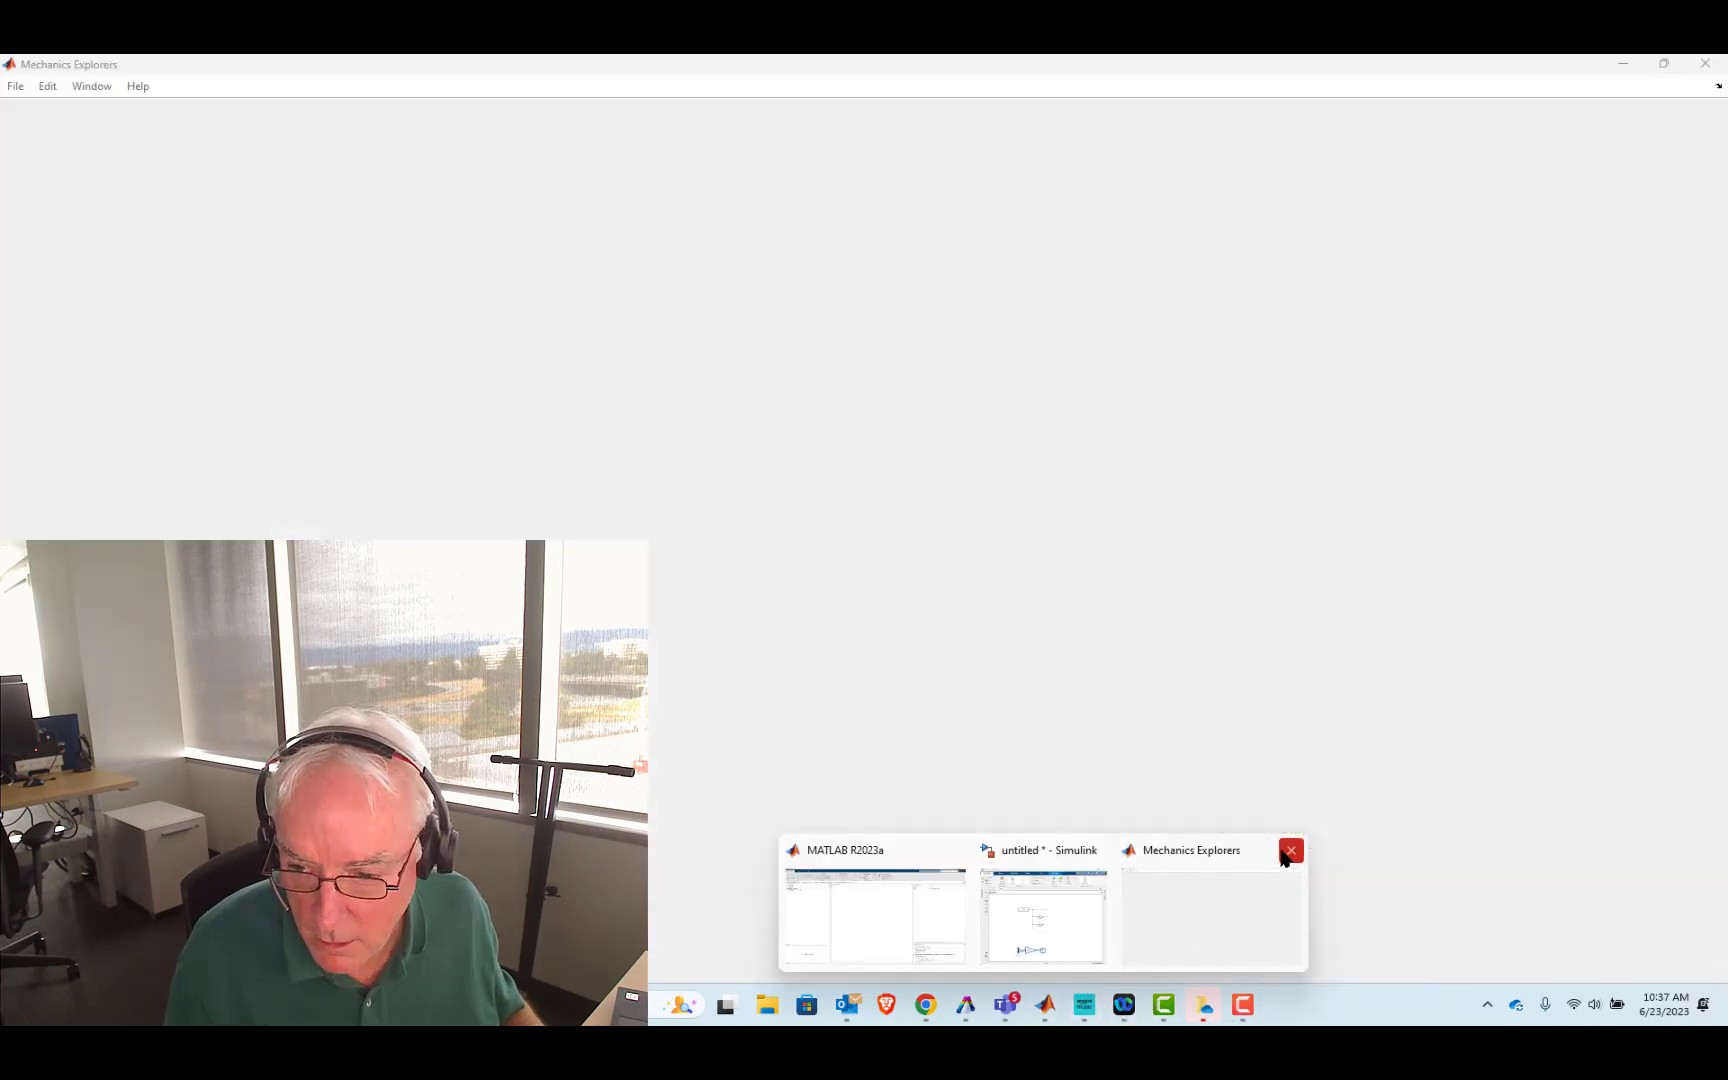
pyautogui.click(1292, 851)
pyautogui.click(948, 935)
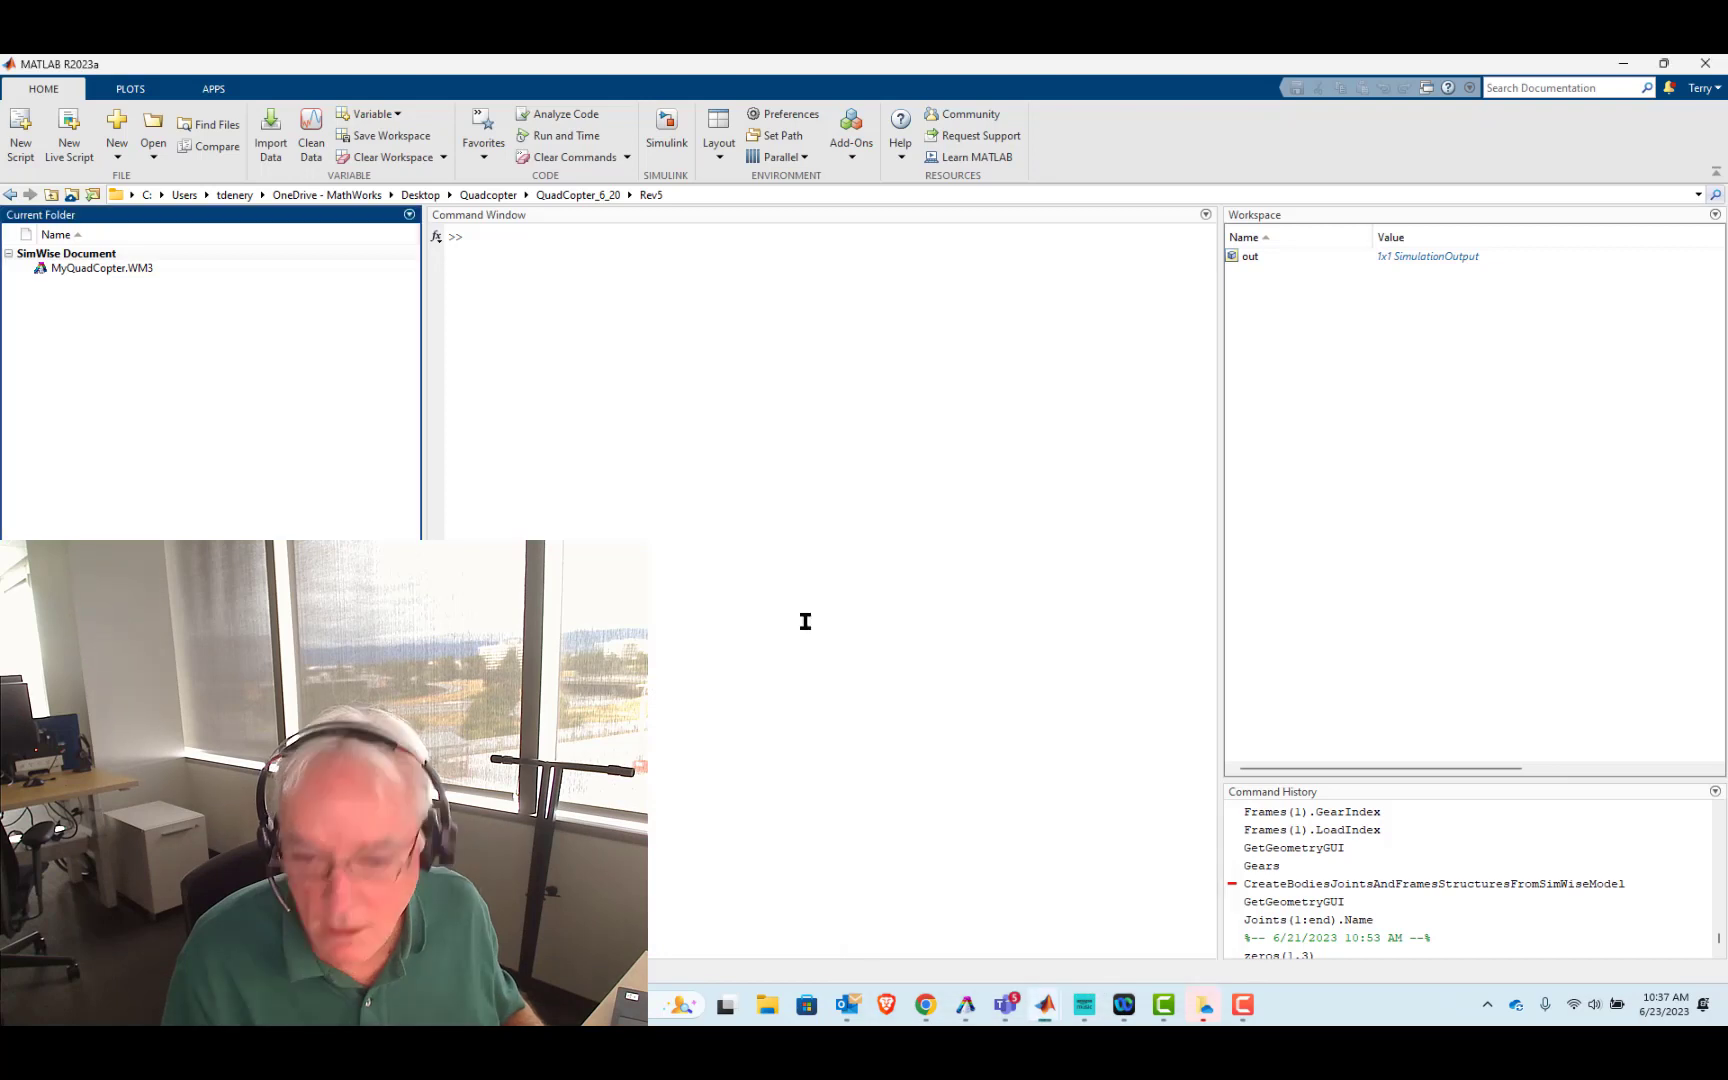
# - Use the GetGeometry app to import the SimWise model into a new Simulink model
pyautogui.click(214, 92)
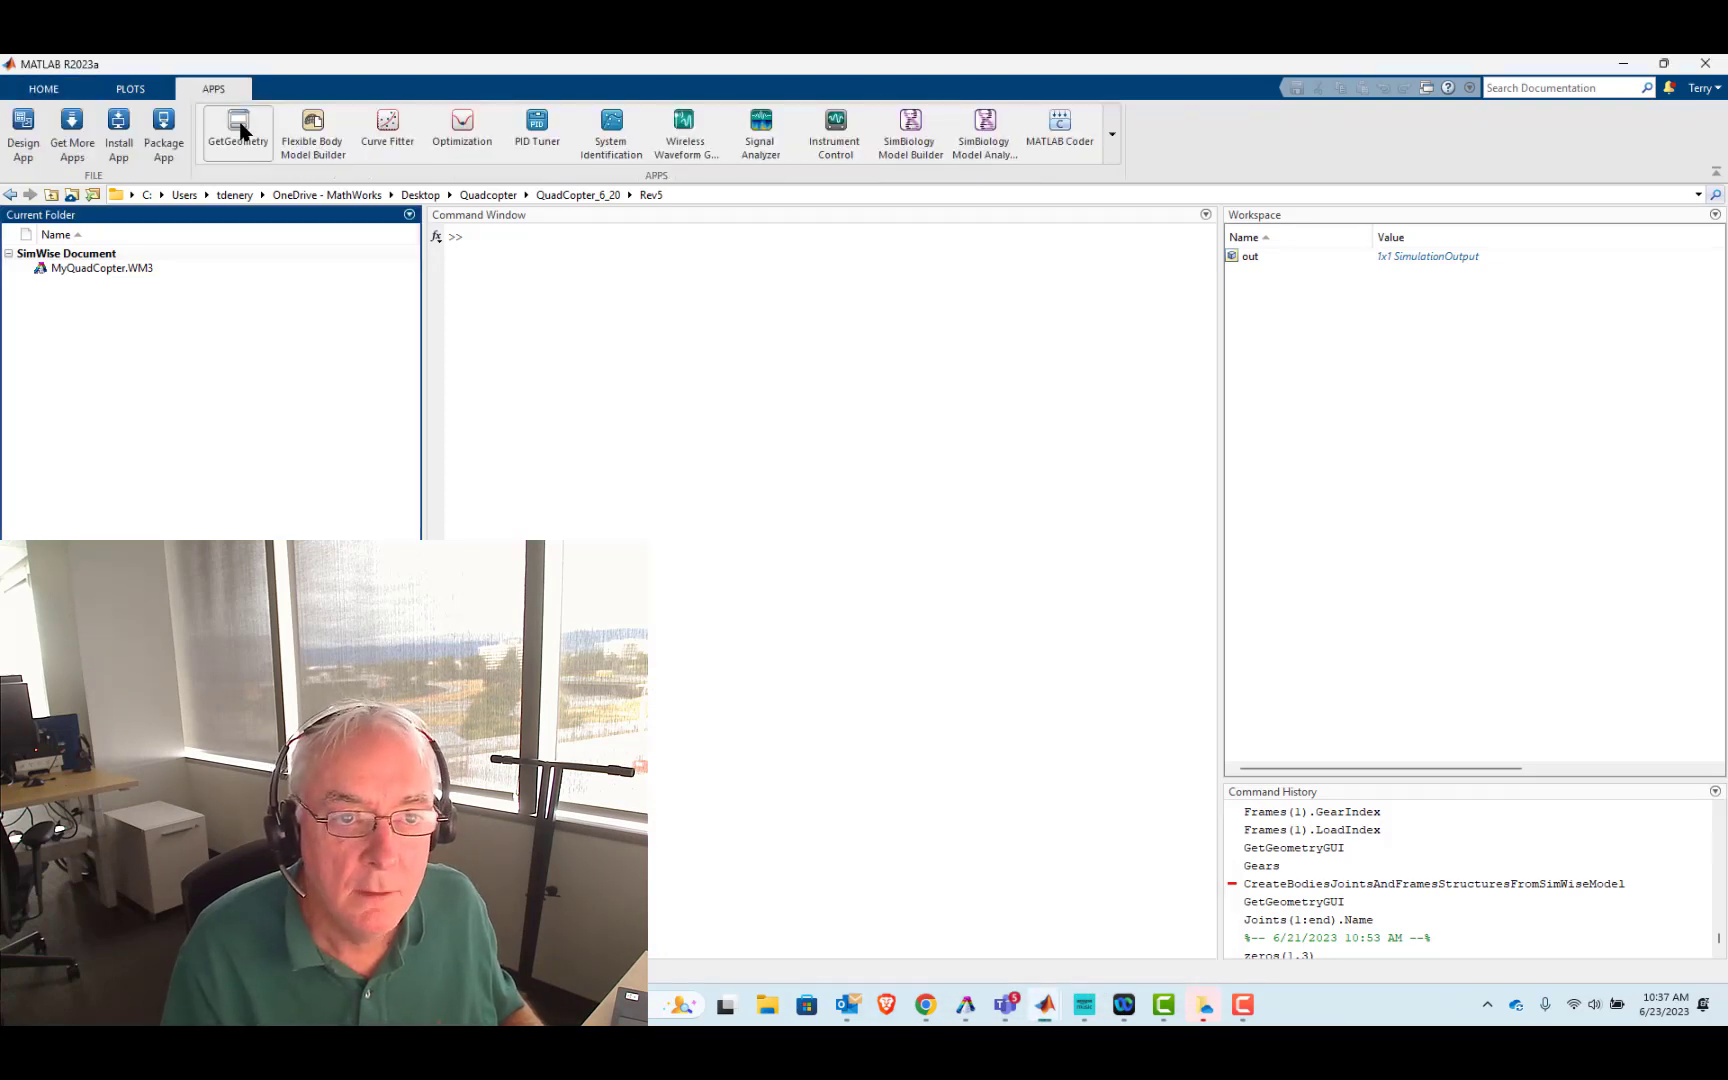
pyautogui.click(238, 128)
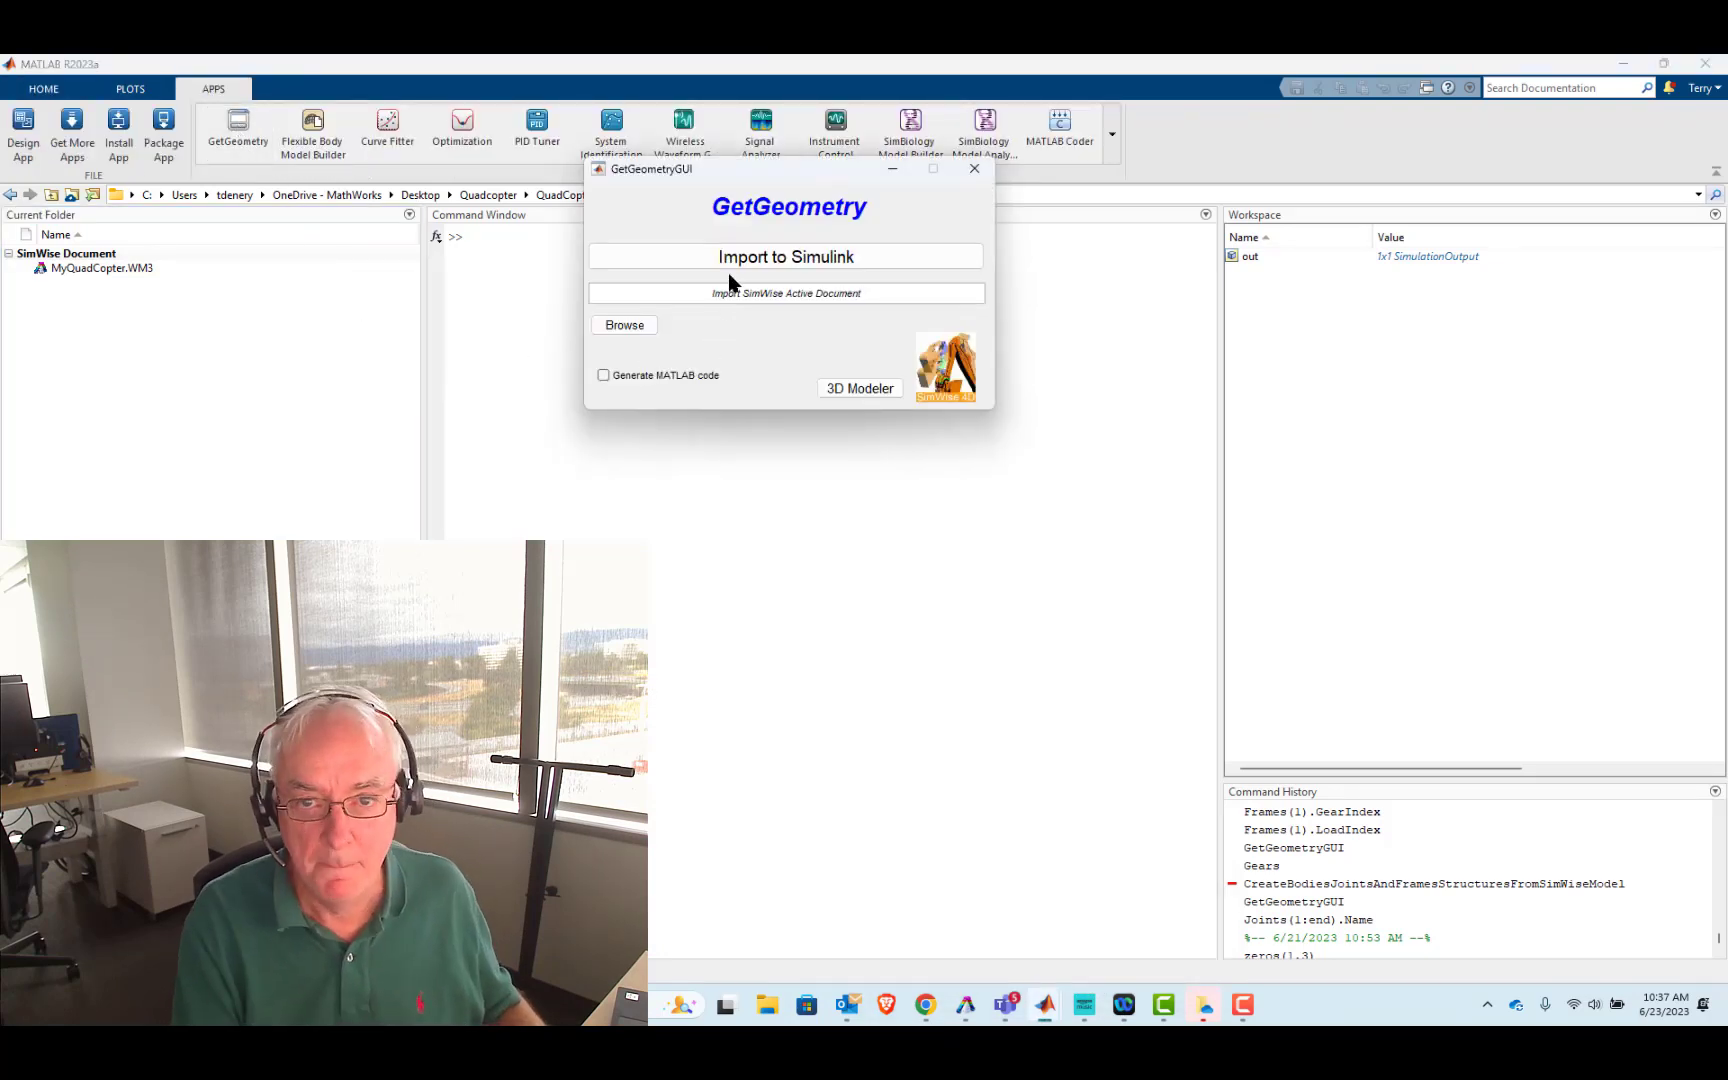
pyautogui.click(733, 260)
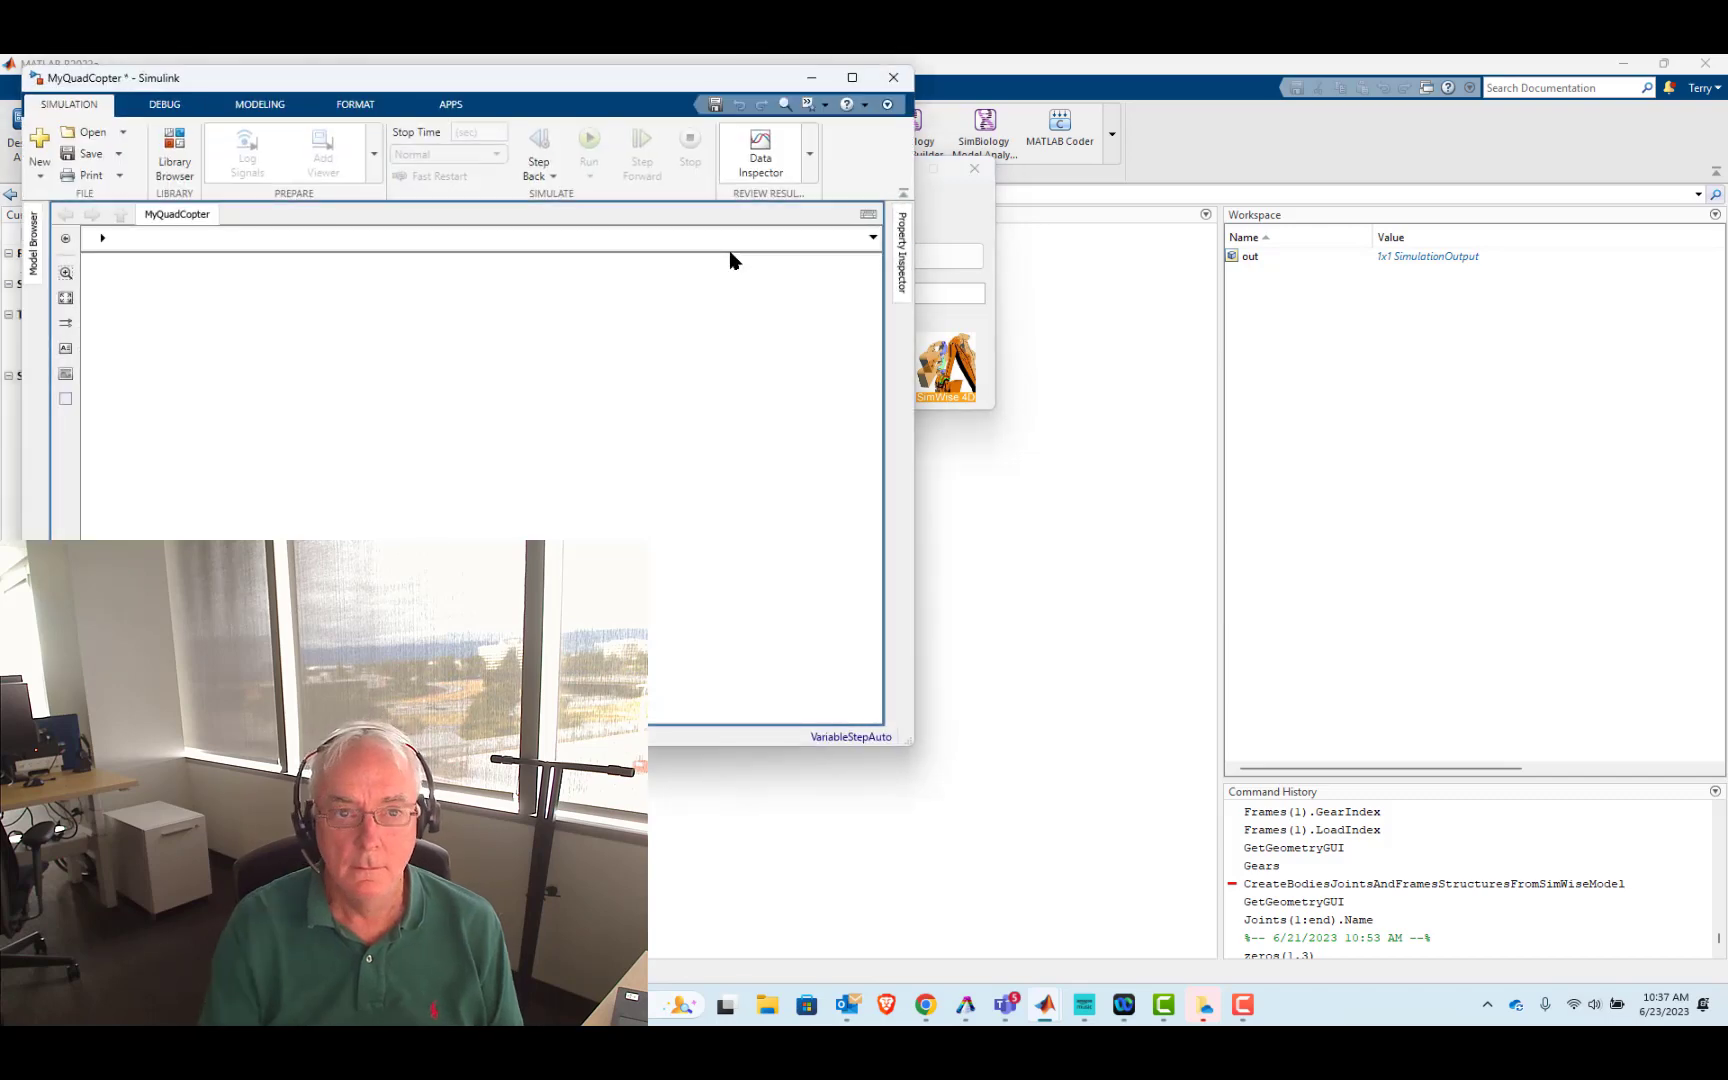
# - Move World settings and NewtonianCS1 down level with J$Ground_Chassis and fit the diagram
pyautogui.moveTo(335, 80); pyautogui.dragTo(986, 196)
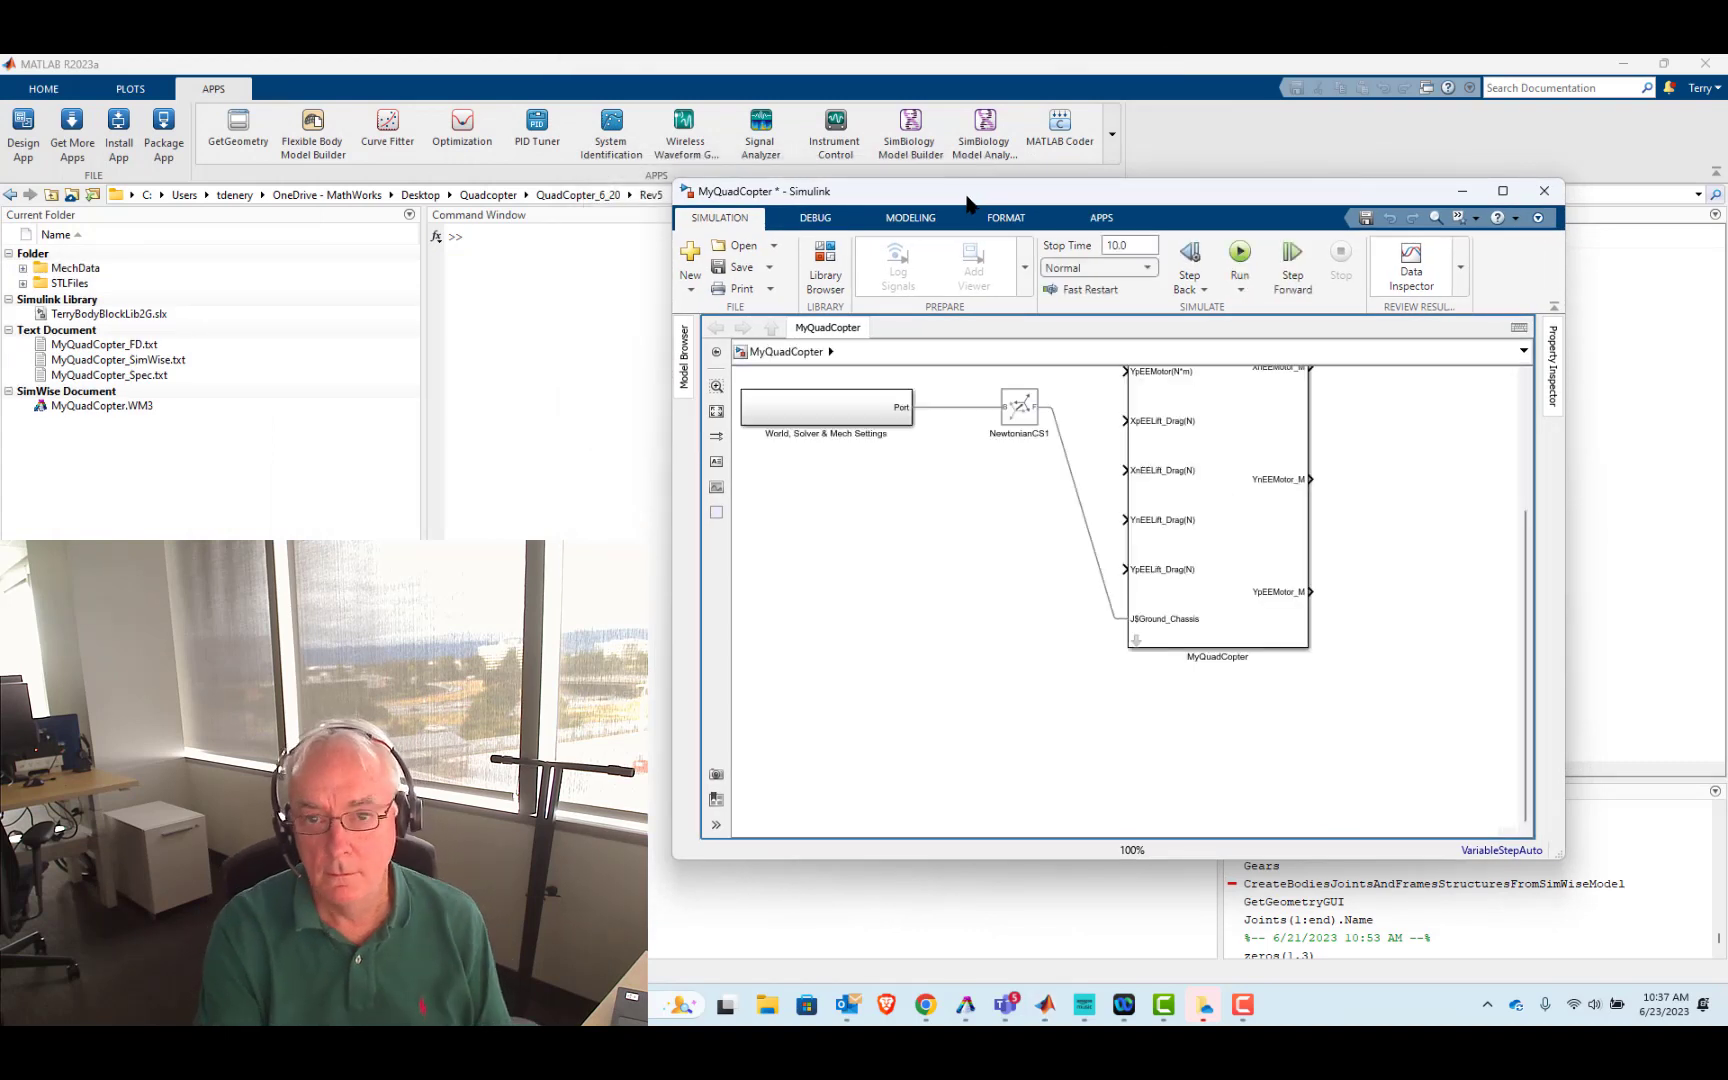
pyautogui.moveTo(789, 489); pyautogui.dragTo(1018, 402)
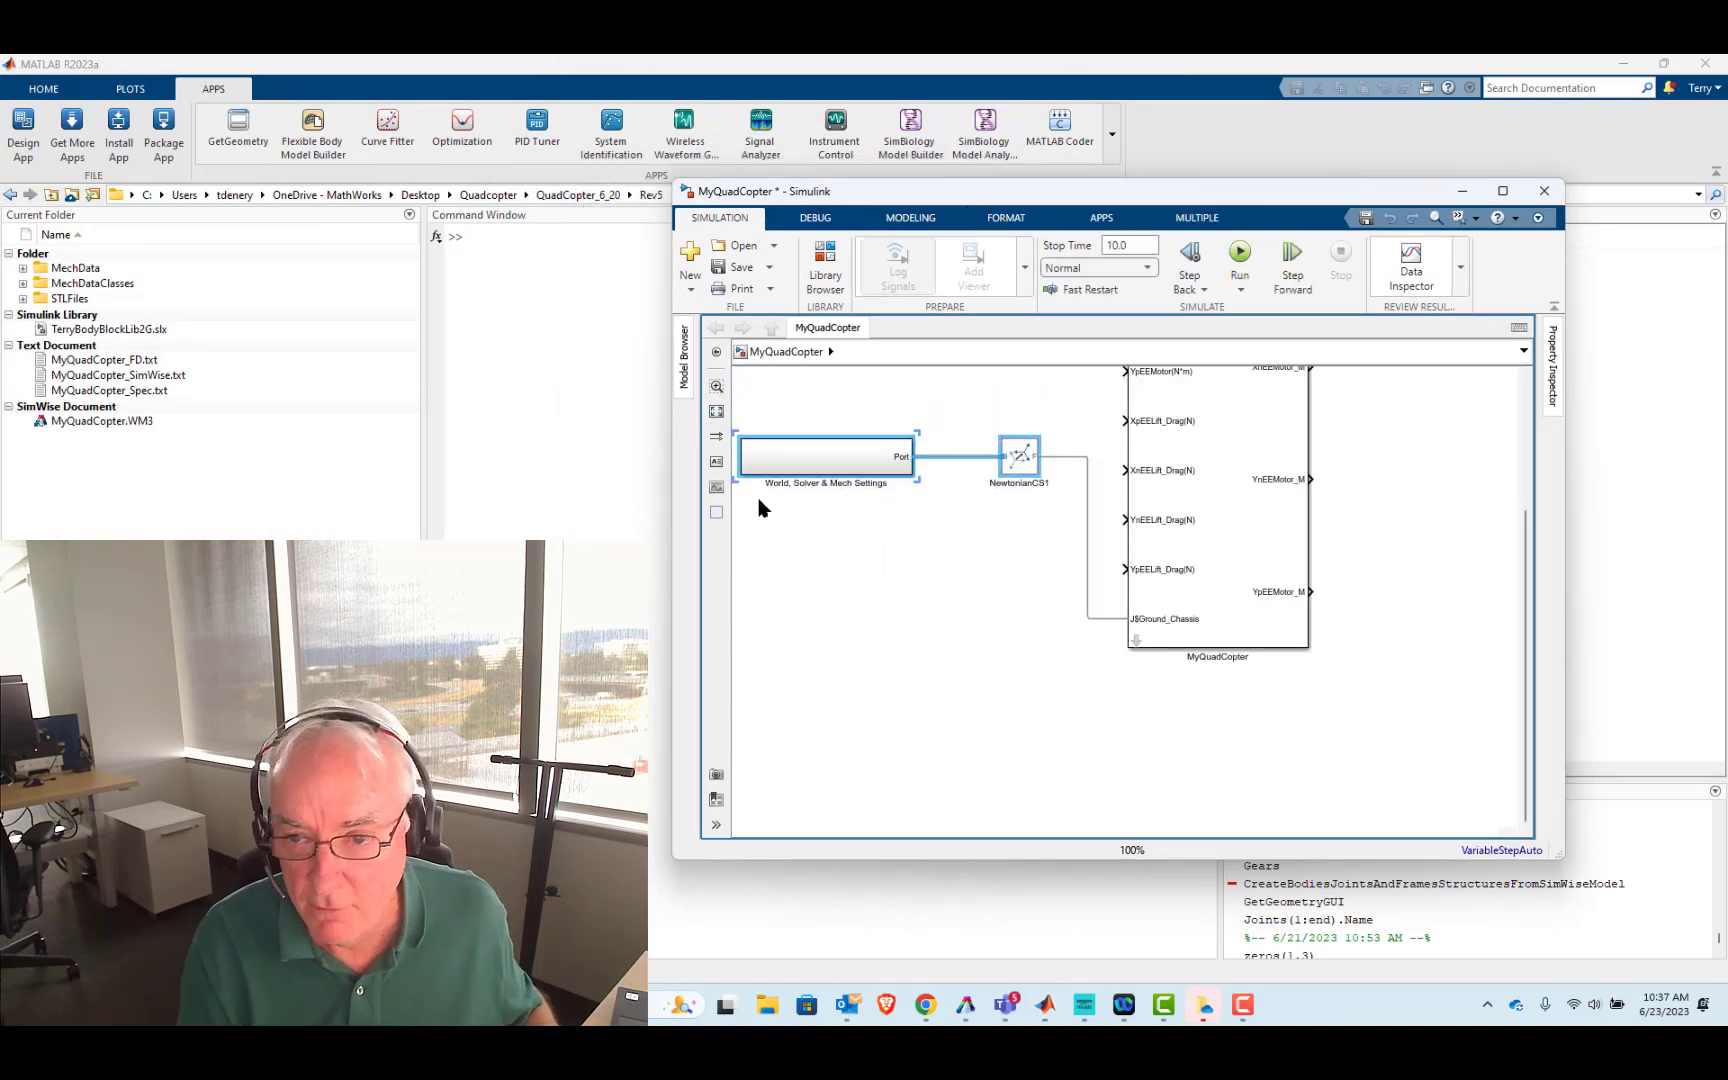
pyautogui.moveTo(762, 519); pyautogui.dragTo(771, 641)
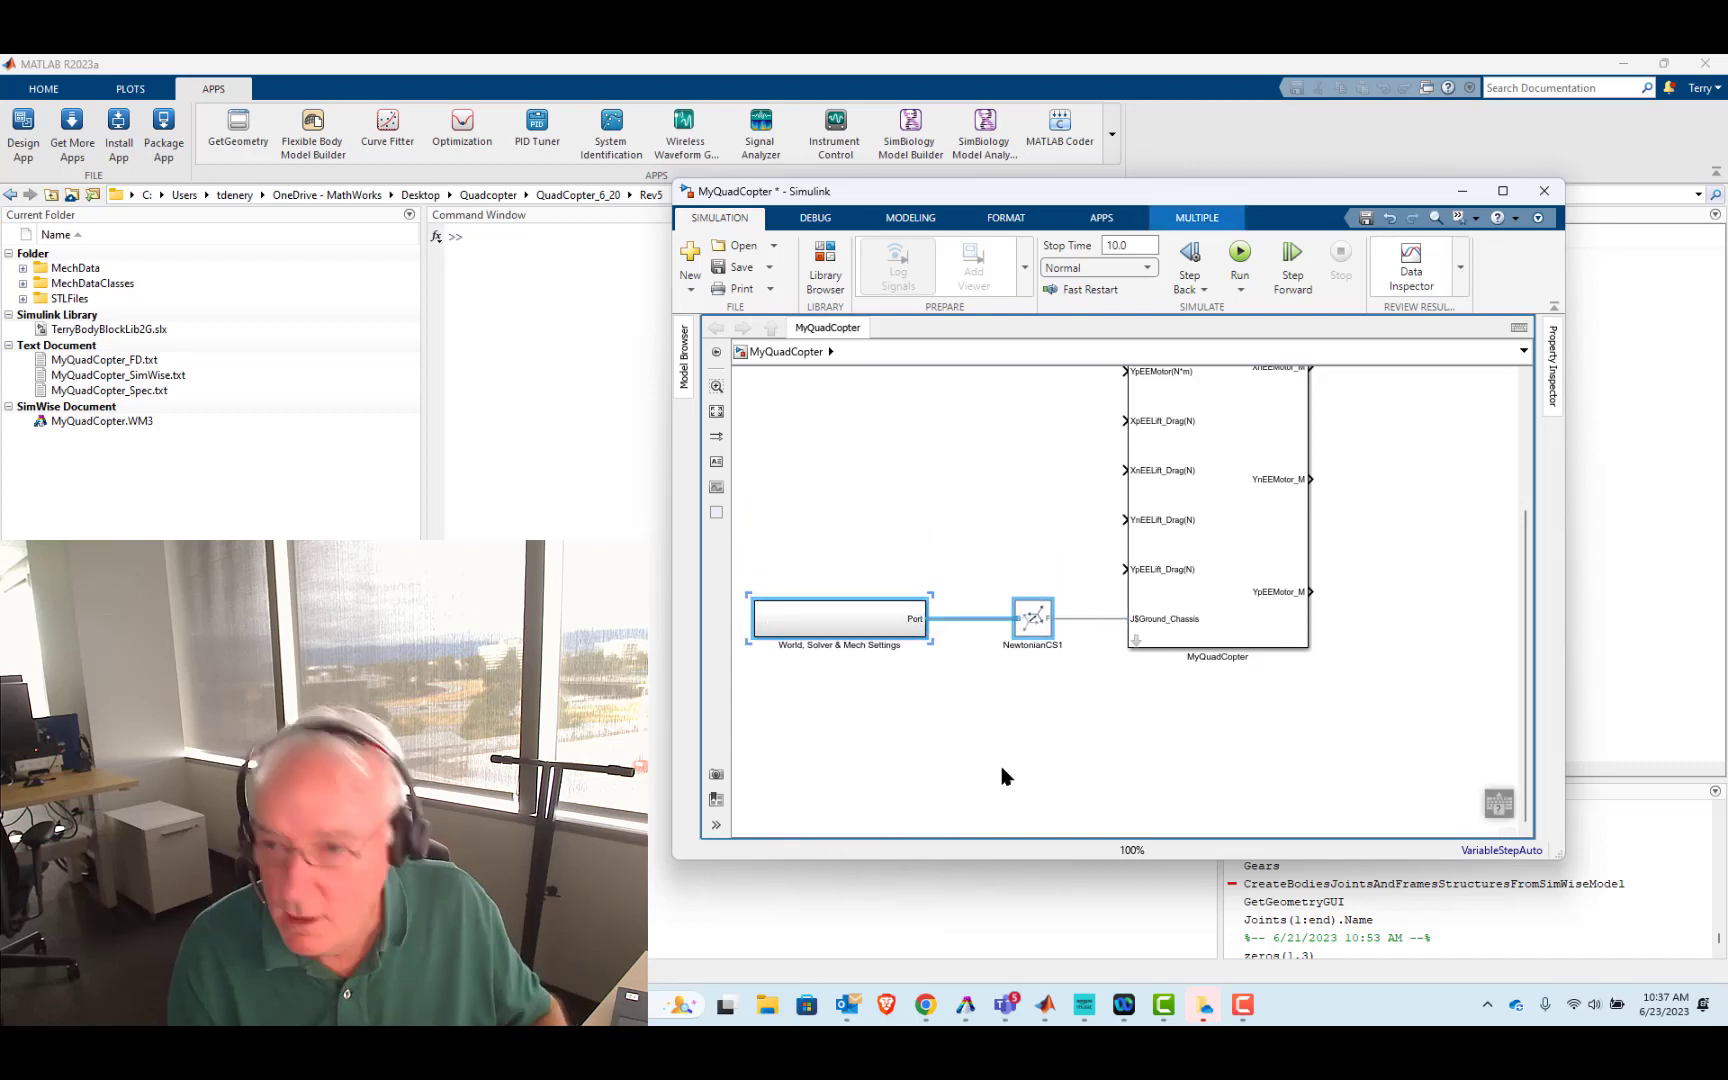
pyautogui.click(1043, 535)
pyautogui.press('space')
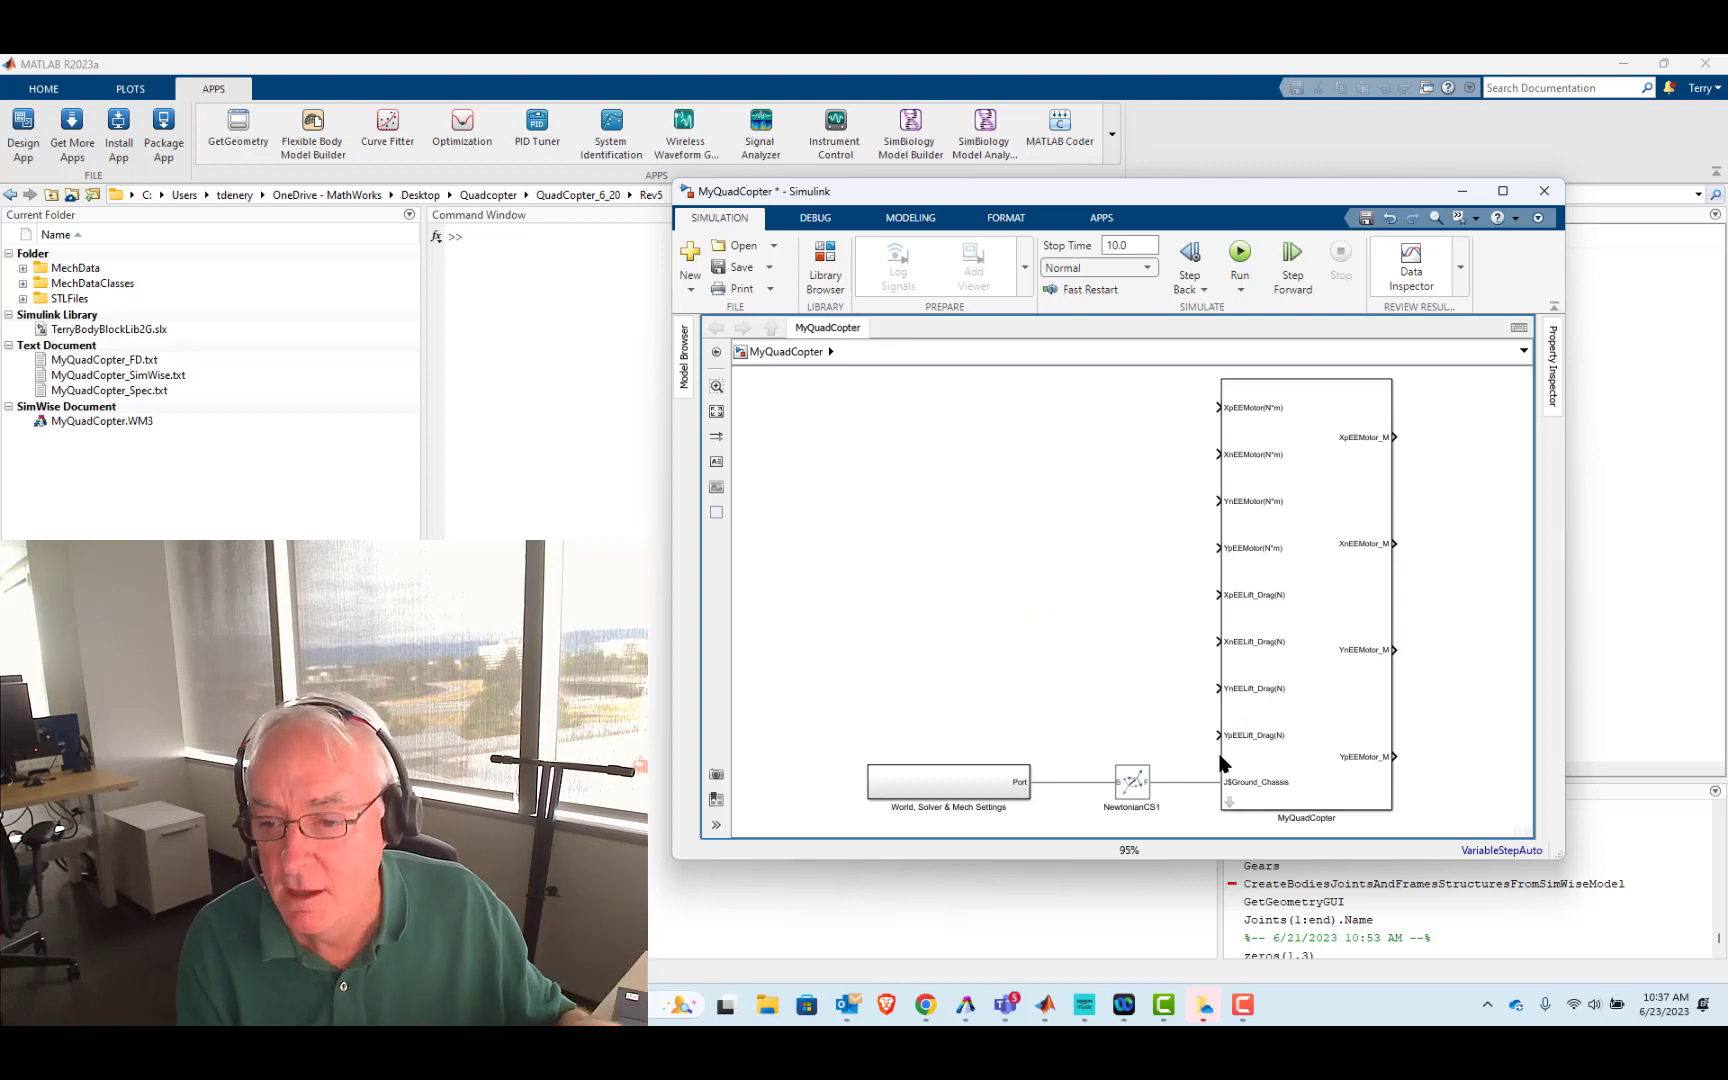
# - Open the MyQuadCopter subsystem full-screen and browse the block library
pyautogui.doubleClick(1229, 806)
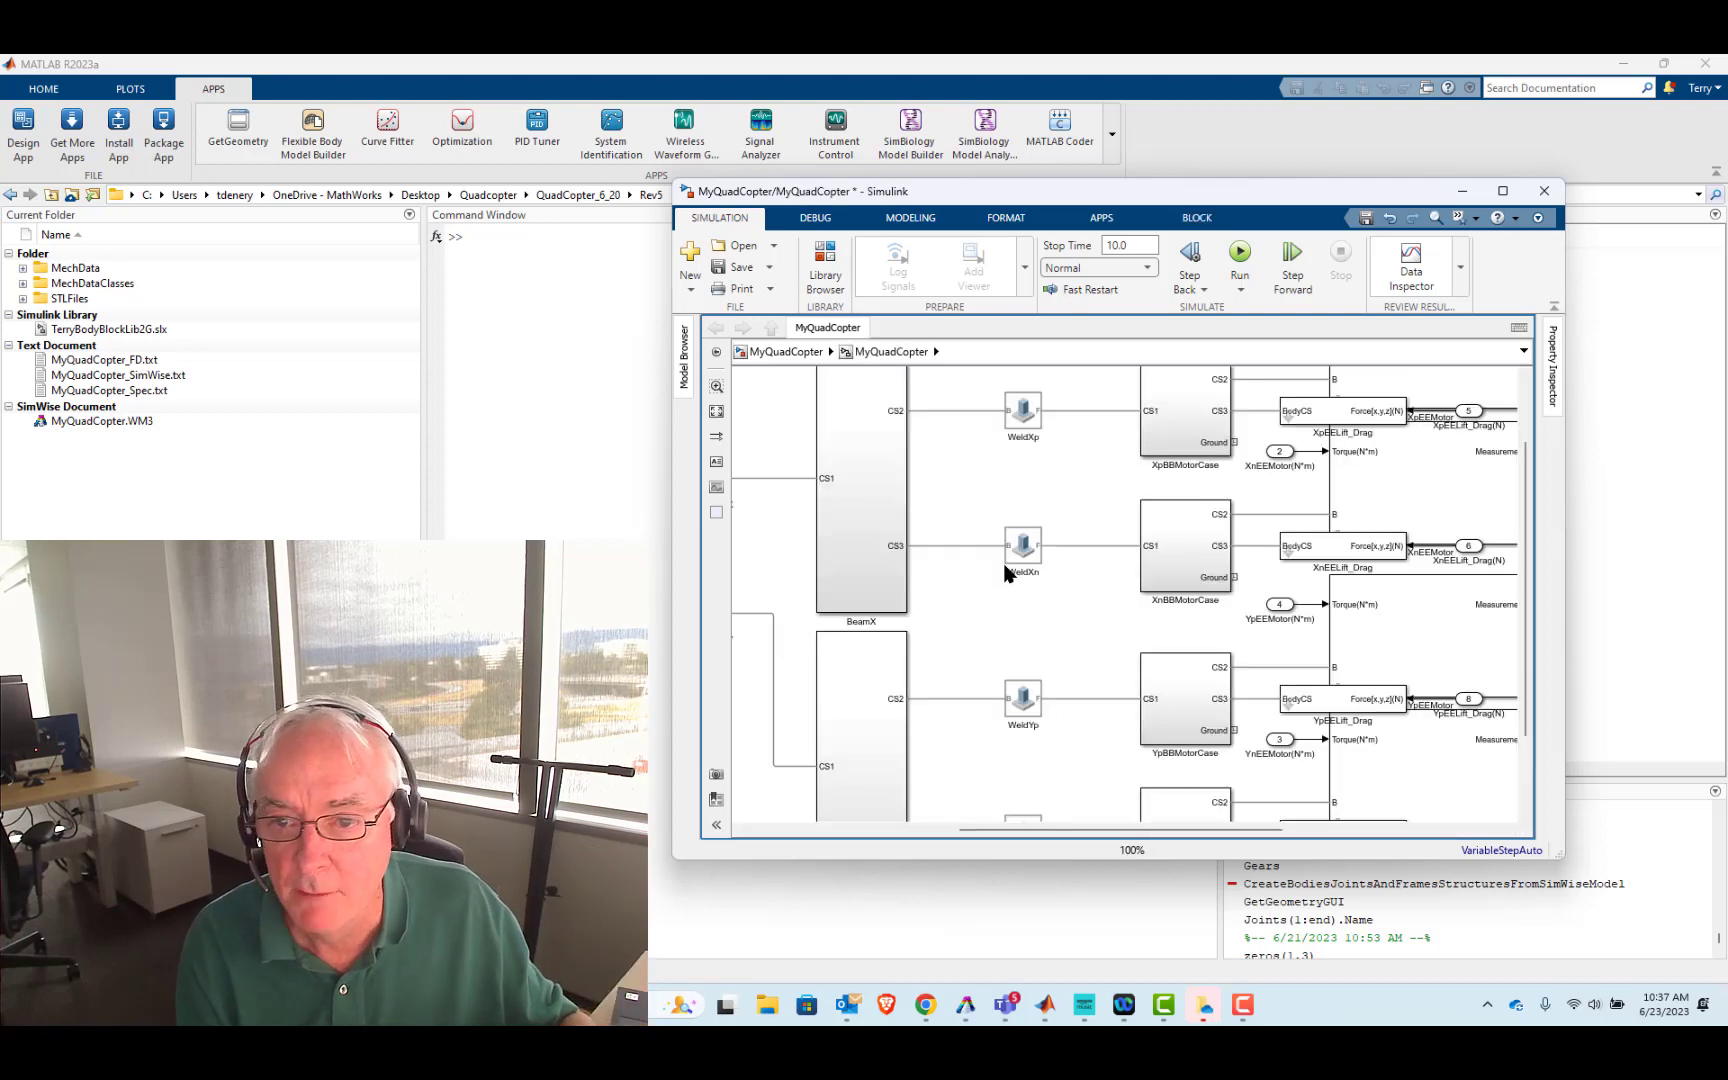
pyautogui.doubleClick(993, 195)
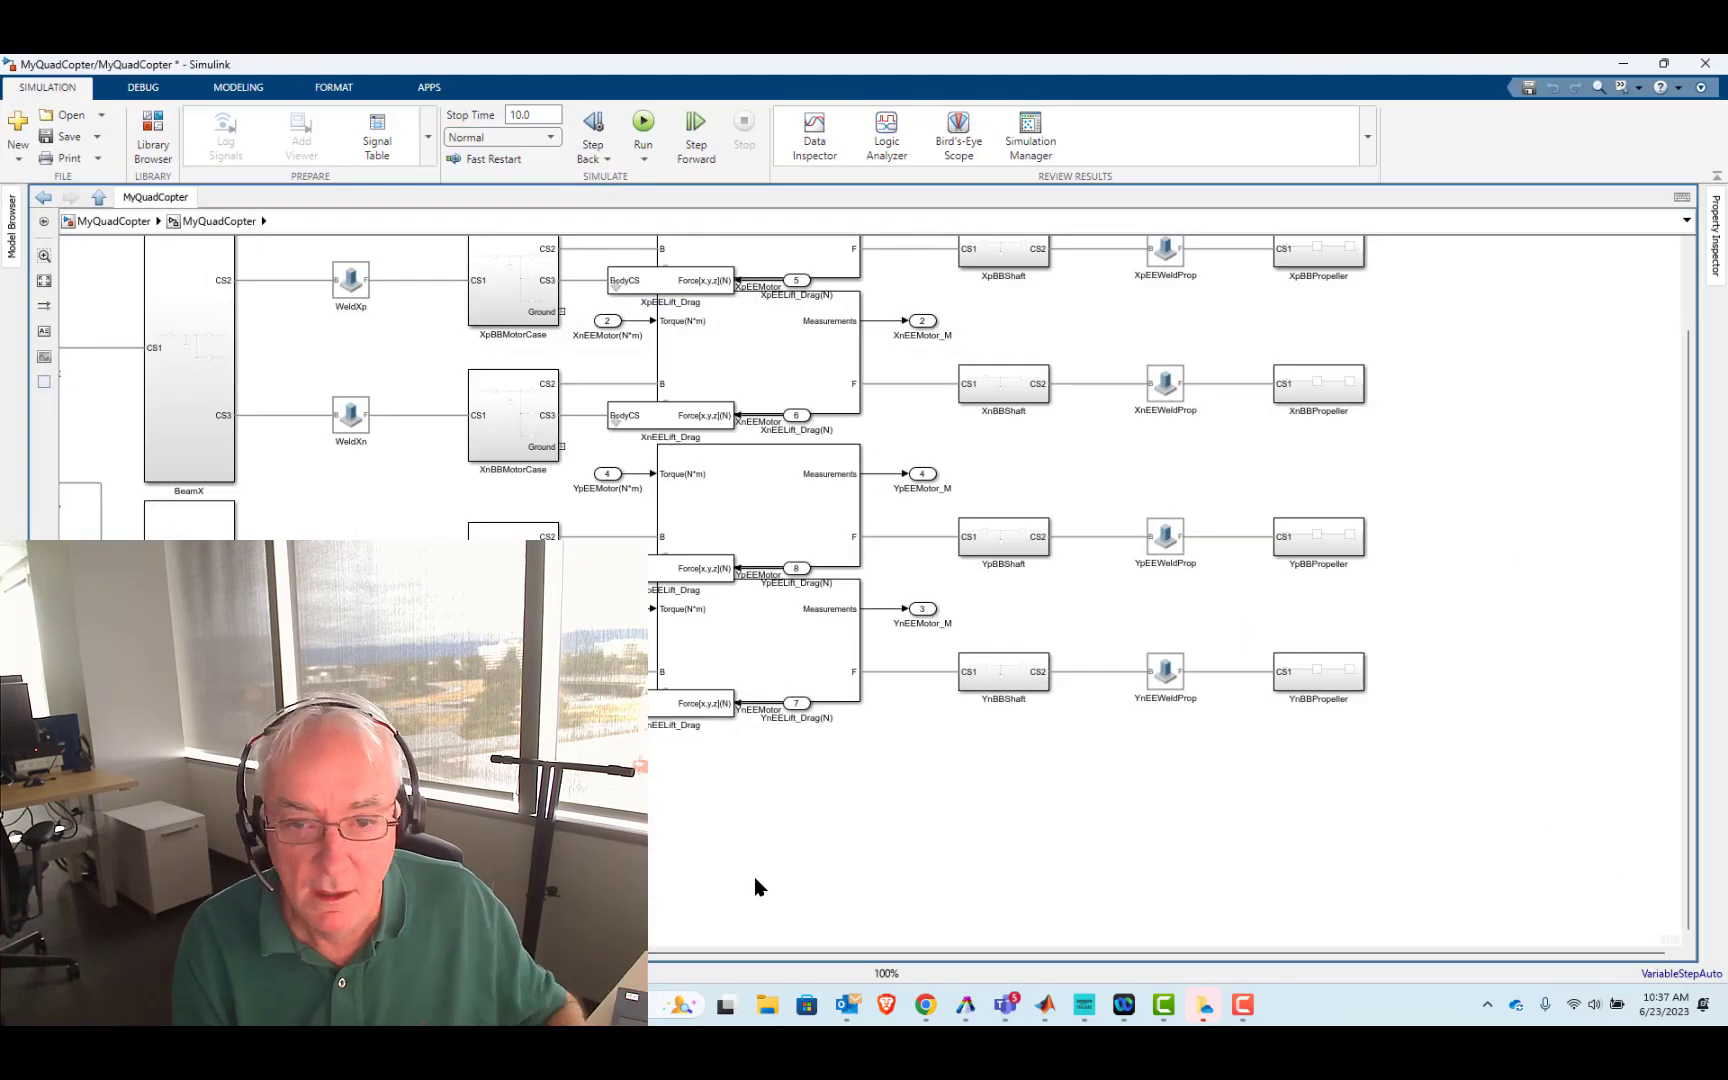
pyautogui.scroll(-1, 756, 879)
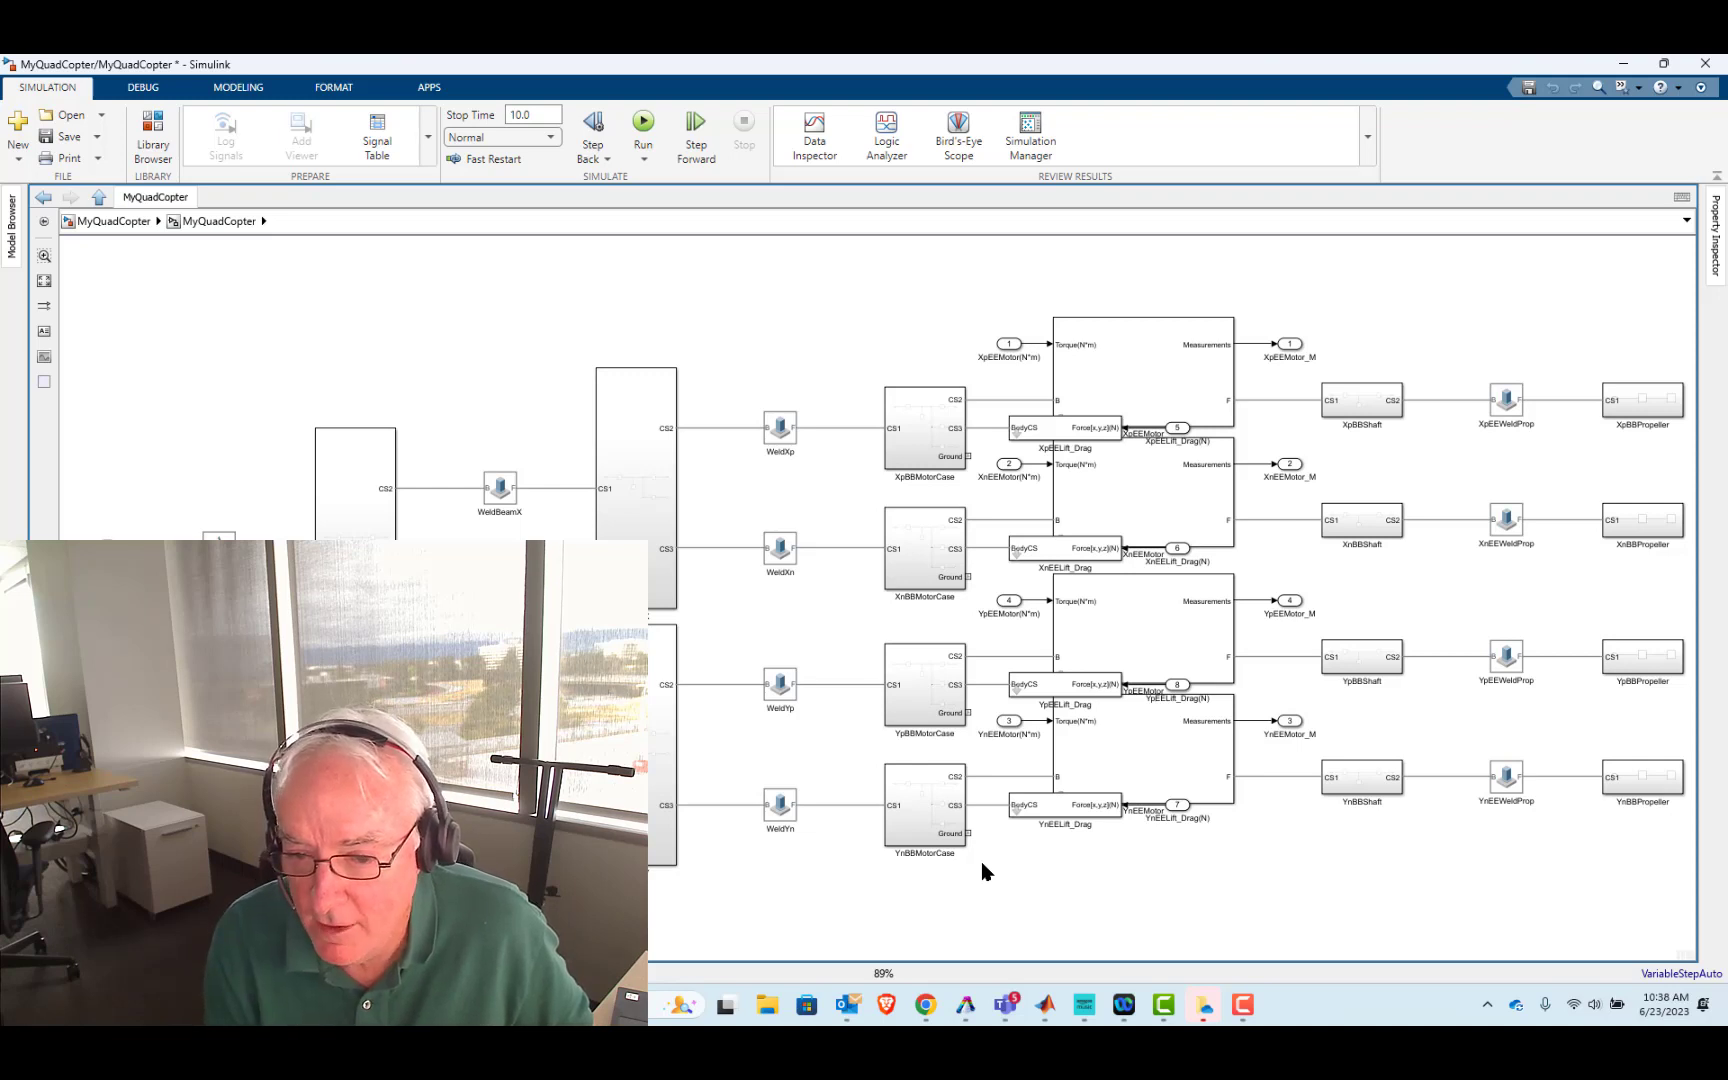
pyautogui.click(153, 130)
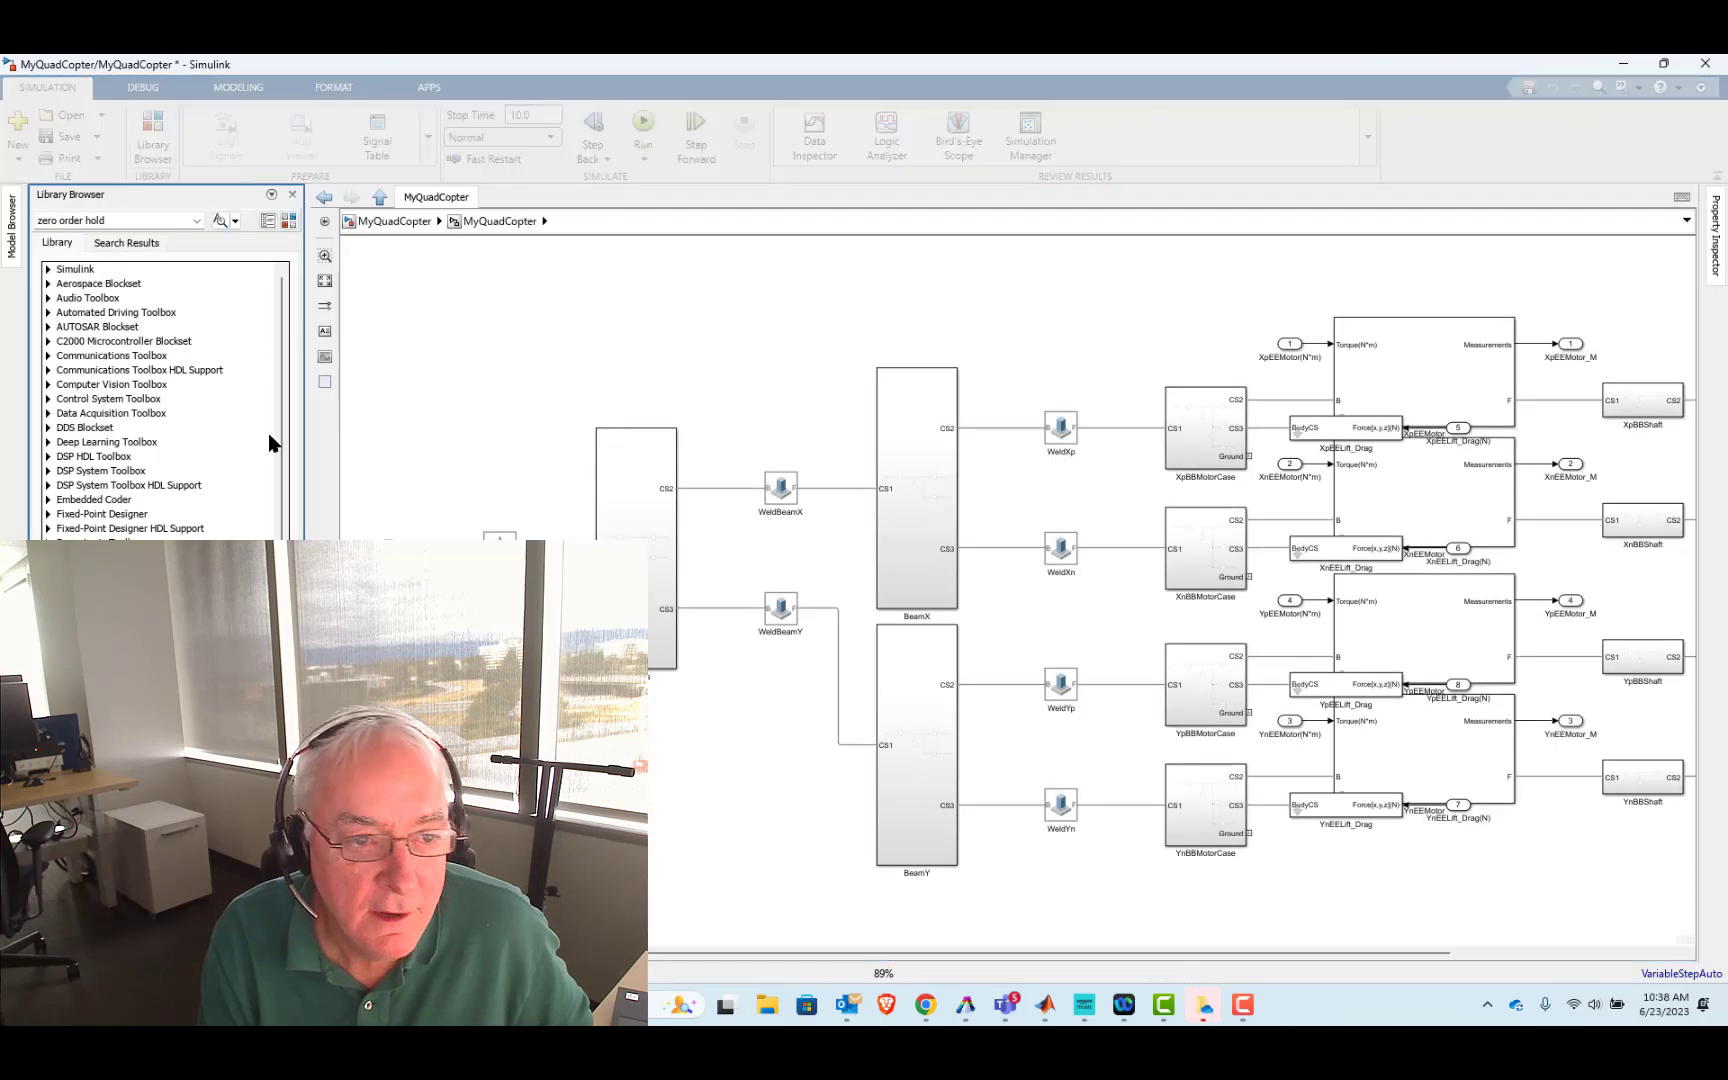
pyautogui.scroll(-6, 270, 400)
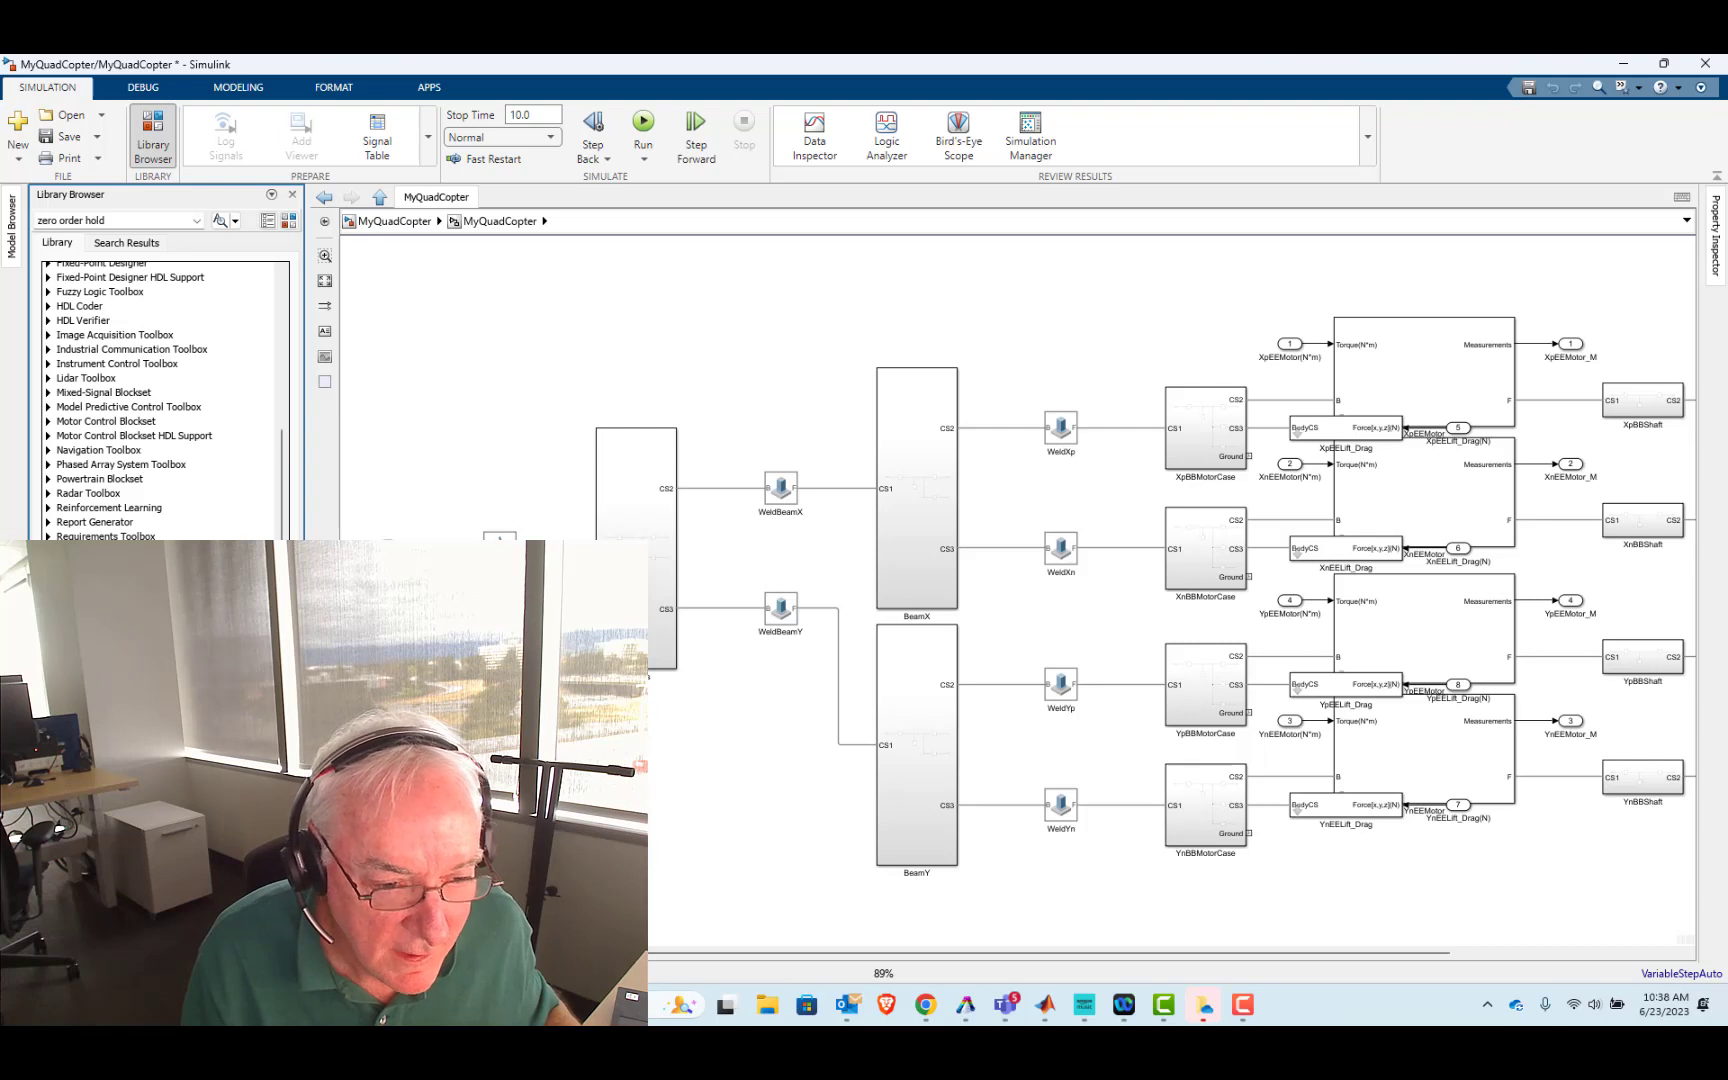
pyautogui.scroll(-3, 165, 400)
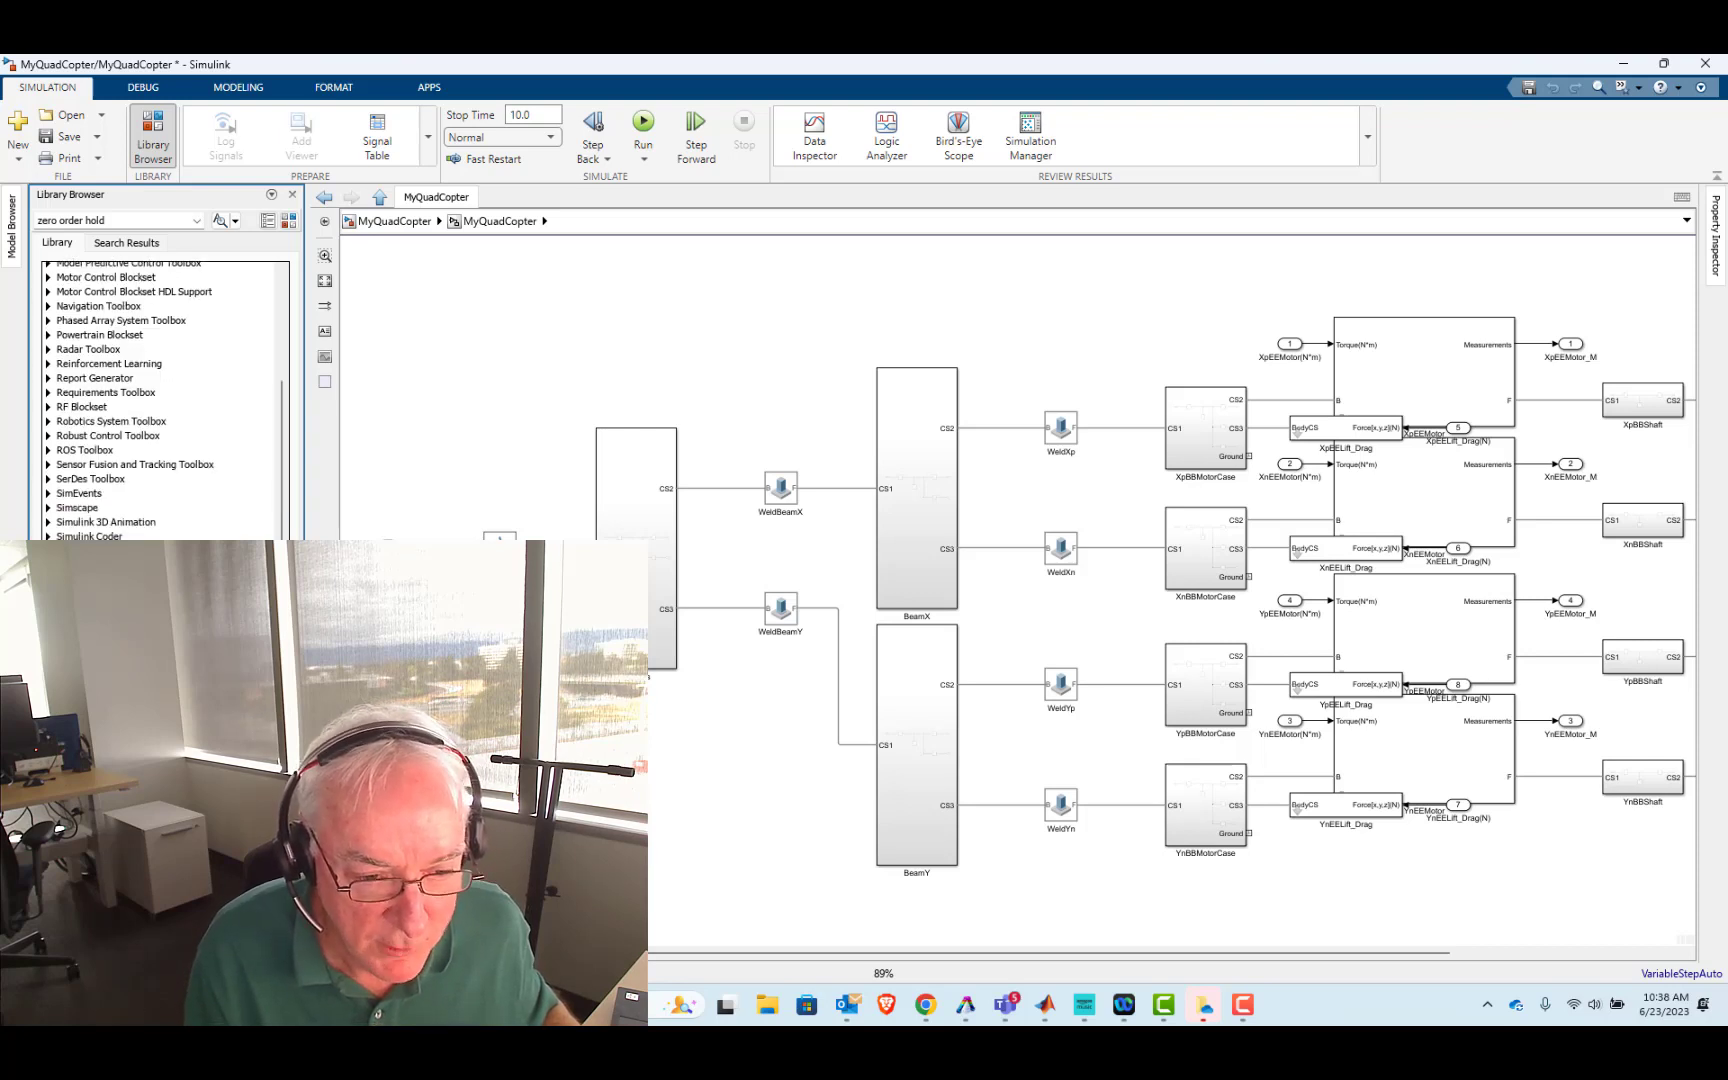
pyautogui.scroll(-6, 165, 400)
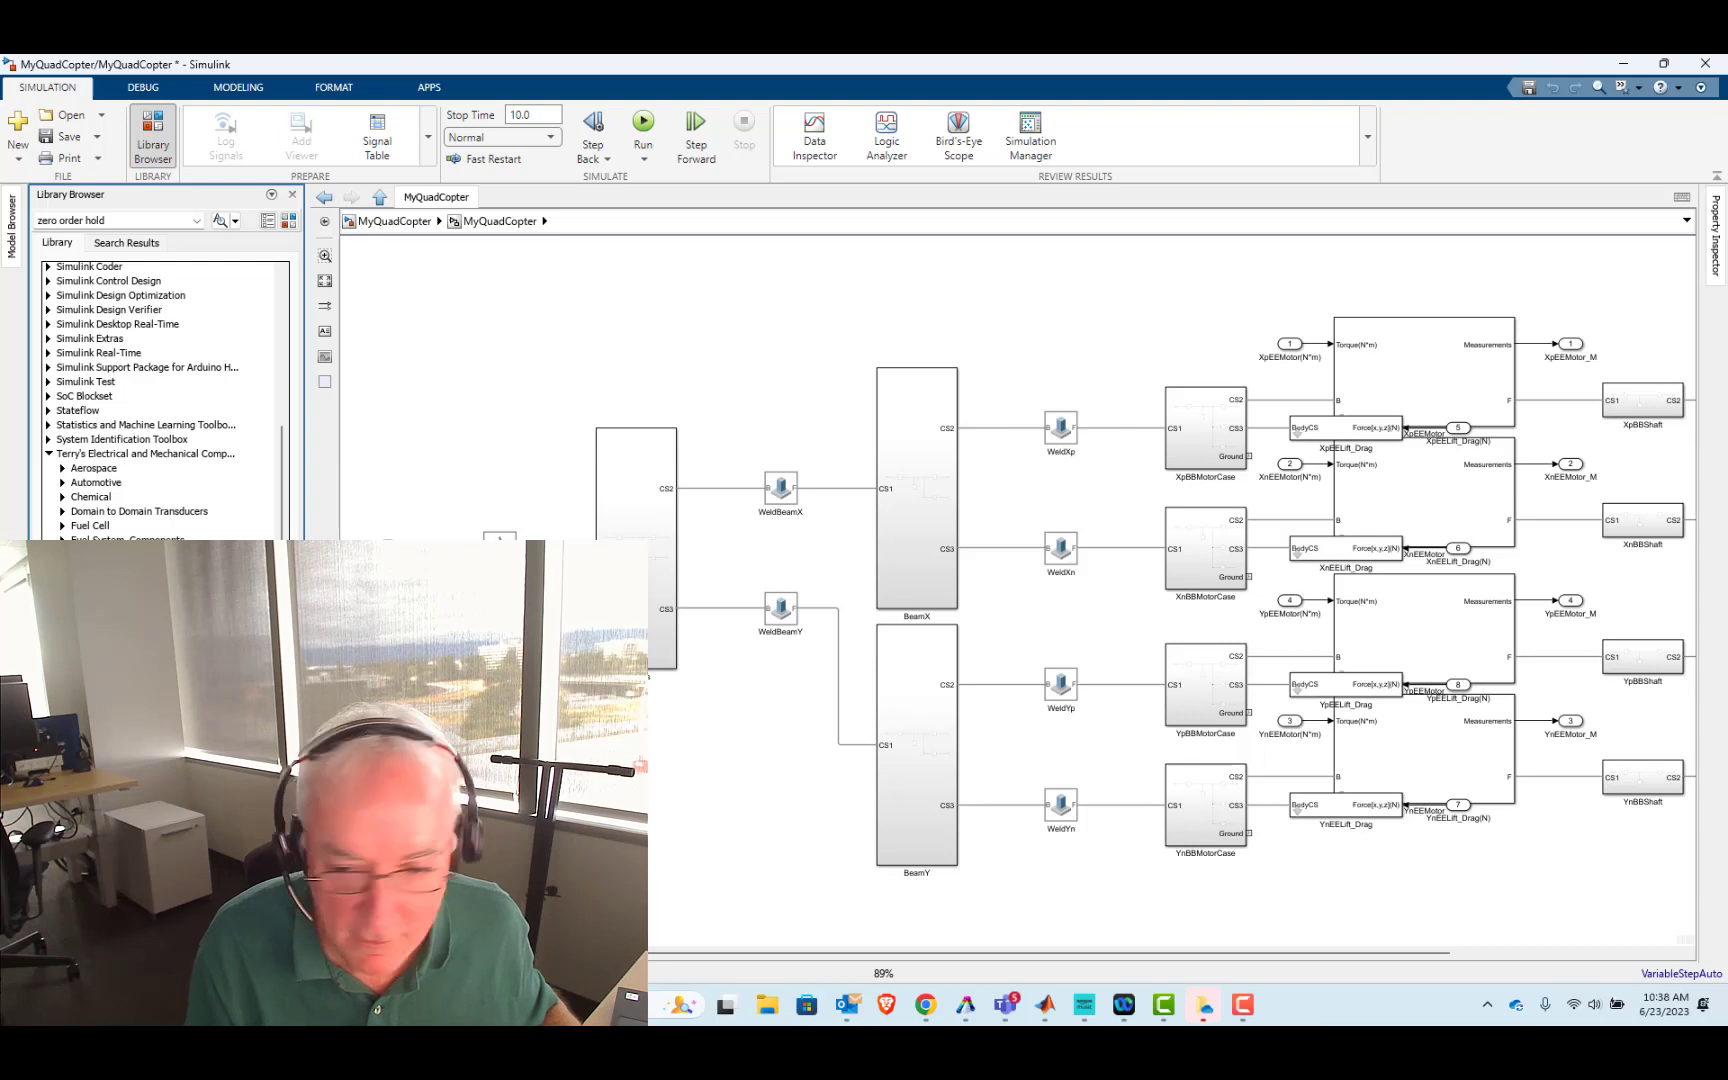
# - Attach four GroundResponse blocks to the motor cases' Ground ports, then return to the top-level model
pyautogui.moveTo(660, 885); pyautogui.dragTo(1250, 833)
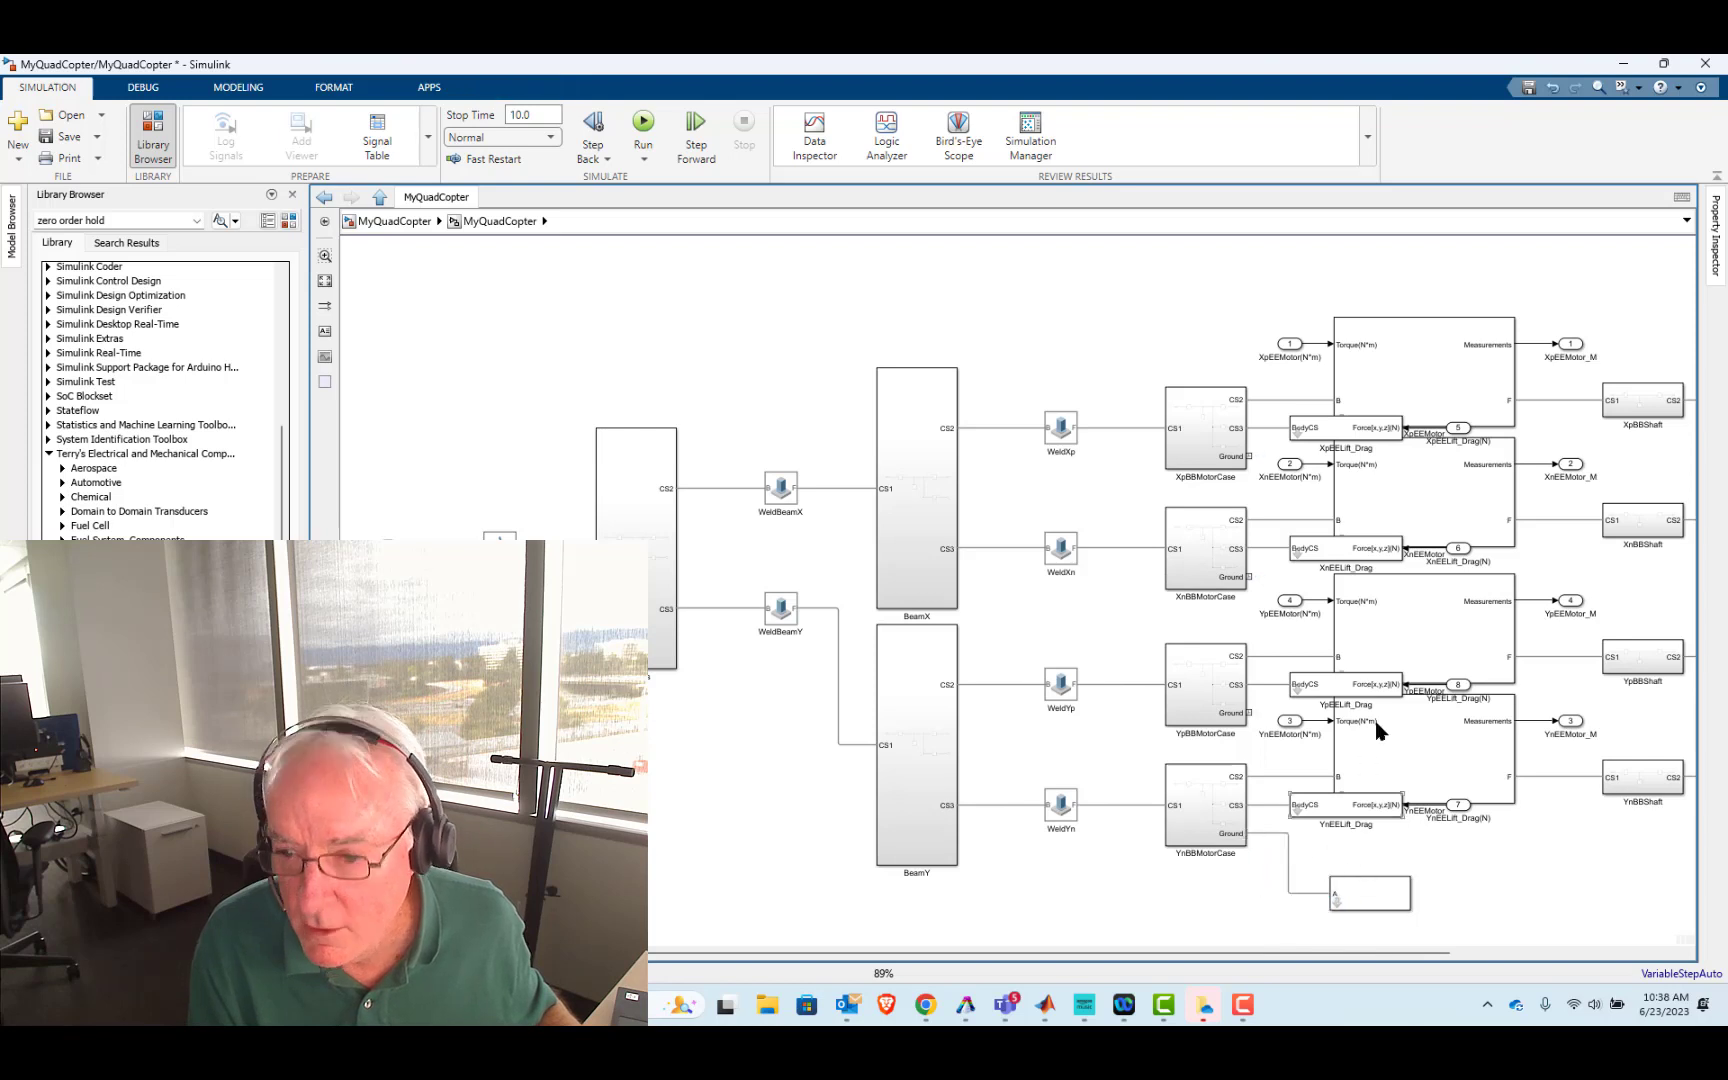
pyautogui.moveTo(1370, 907)
pyautogui.mouseDown()
pyautogui.moveTo(1369, 890)
pyautogui.moveTo(1493, 866)
pyautogui.moveTo(1350, 799)
pyautogui.moveTo(1253, 716)
pyautogui.mouseUp()
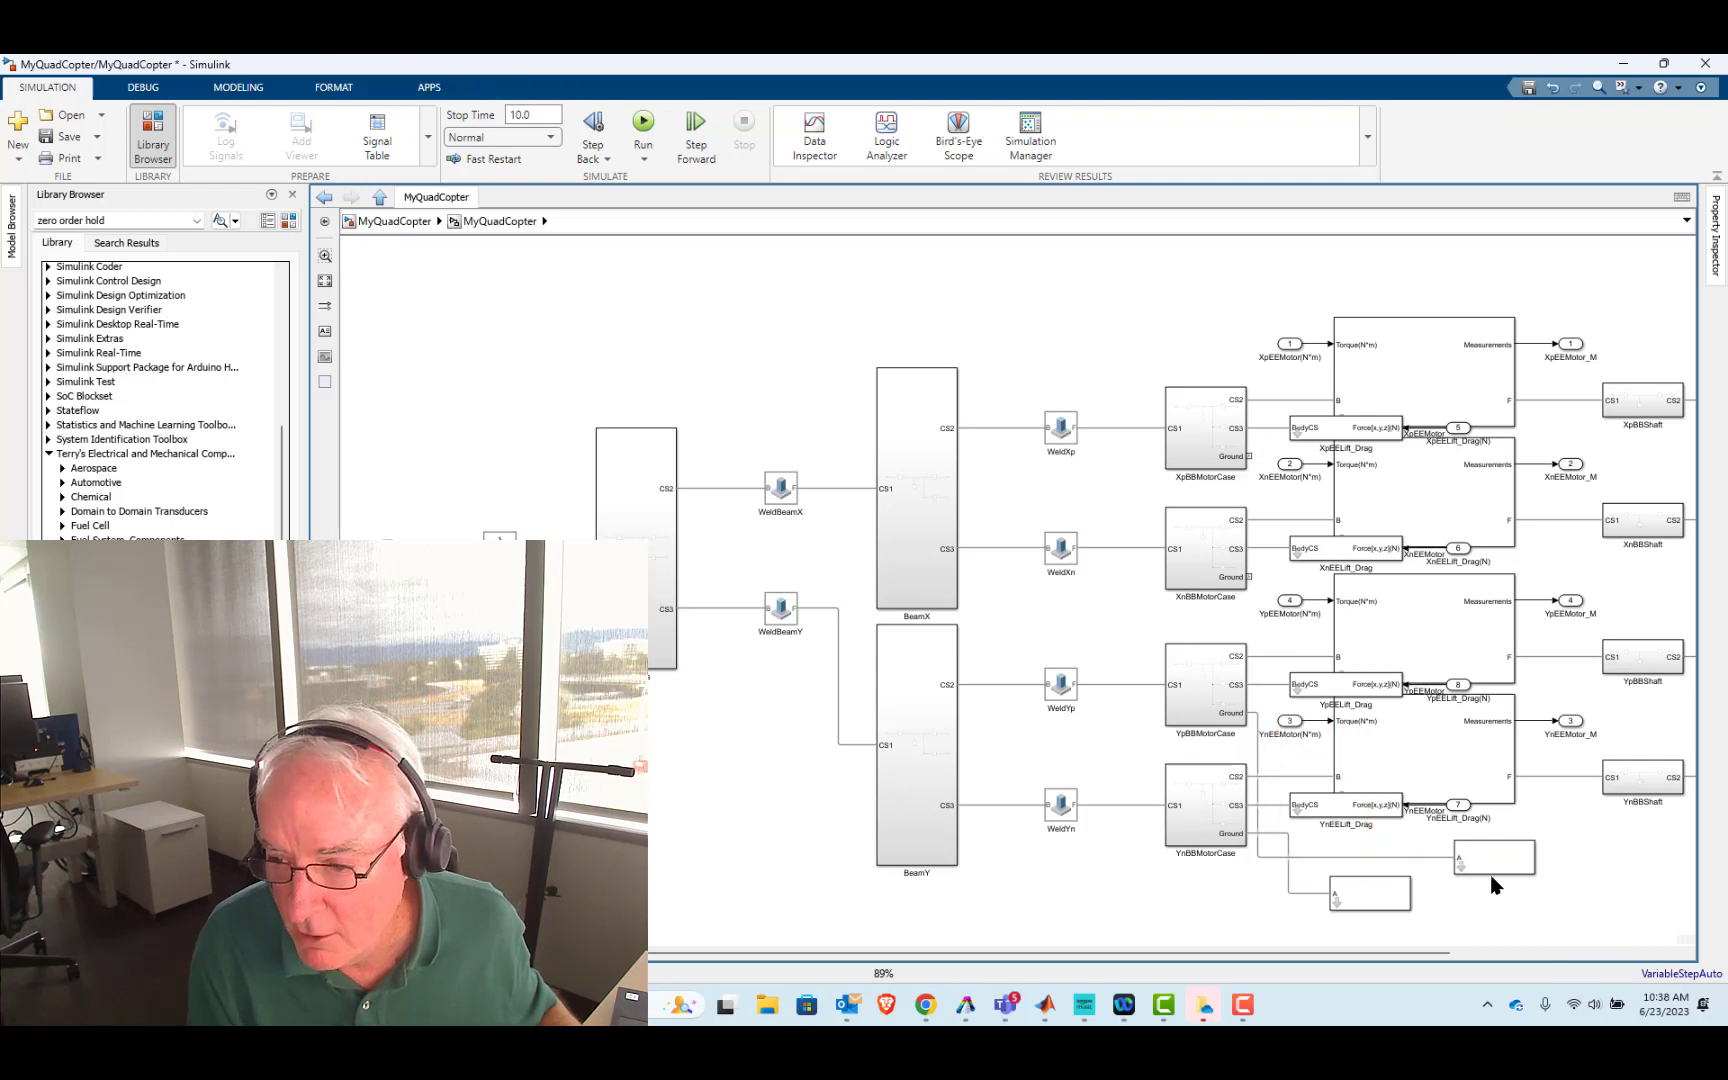
pyautogui.moveTo(1489, 879)
pyautogui.mouseDown()
pyautogui.moveTo(1435, 293)
pyautogui.moveTo(1381, 266)
pyautogui.moveTo(1257, 347)
pyautogui.moveTo(1246, 456)
pyautogui.mouseUp()
pyautogui.click(1458, 285)
pyautogui.moveTo(1458, 285)
pyautogui.mouseDown()
pyautogui.moveTo(1626, 301)
pyautogui.moveTo(1247, 577)
pyautogui.mouseUp()
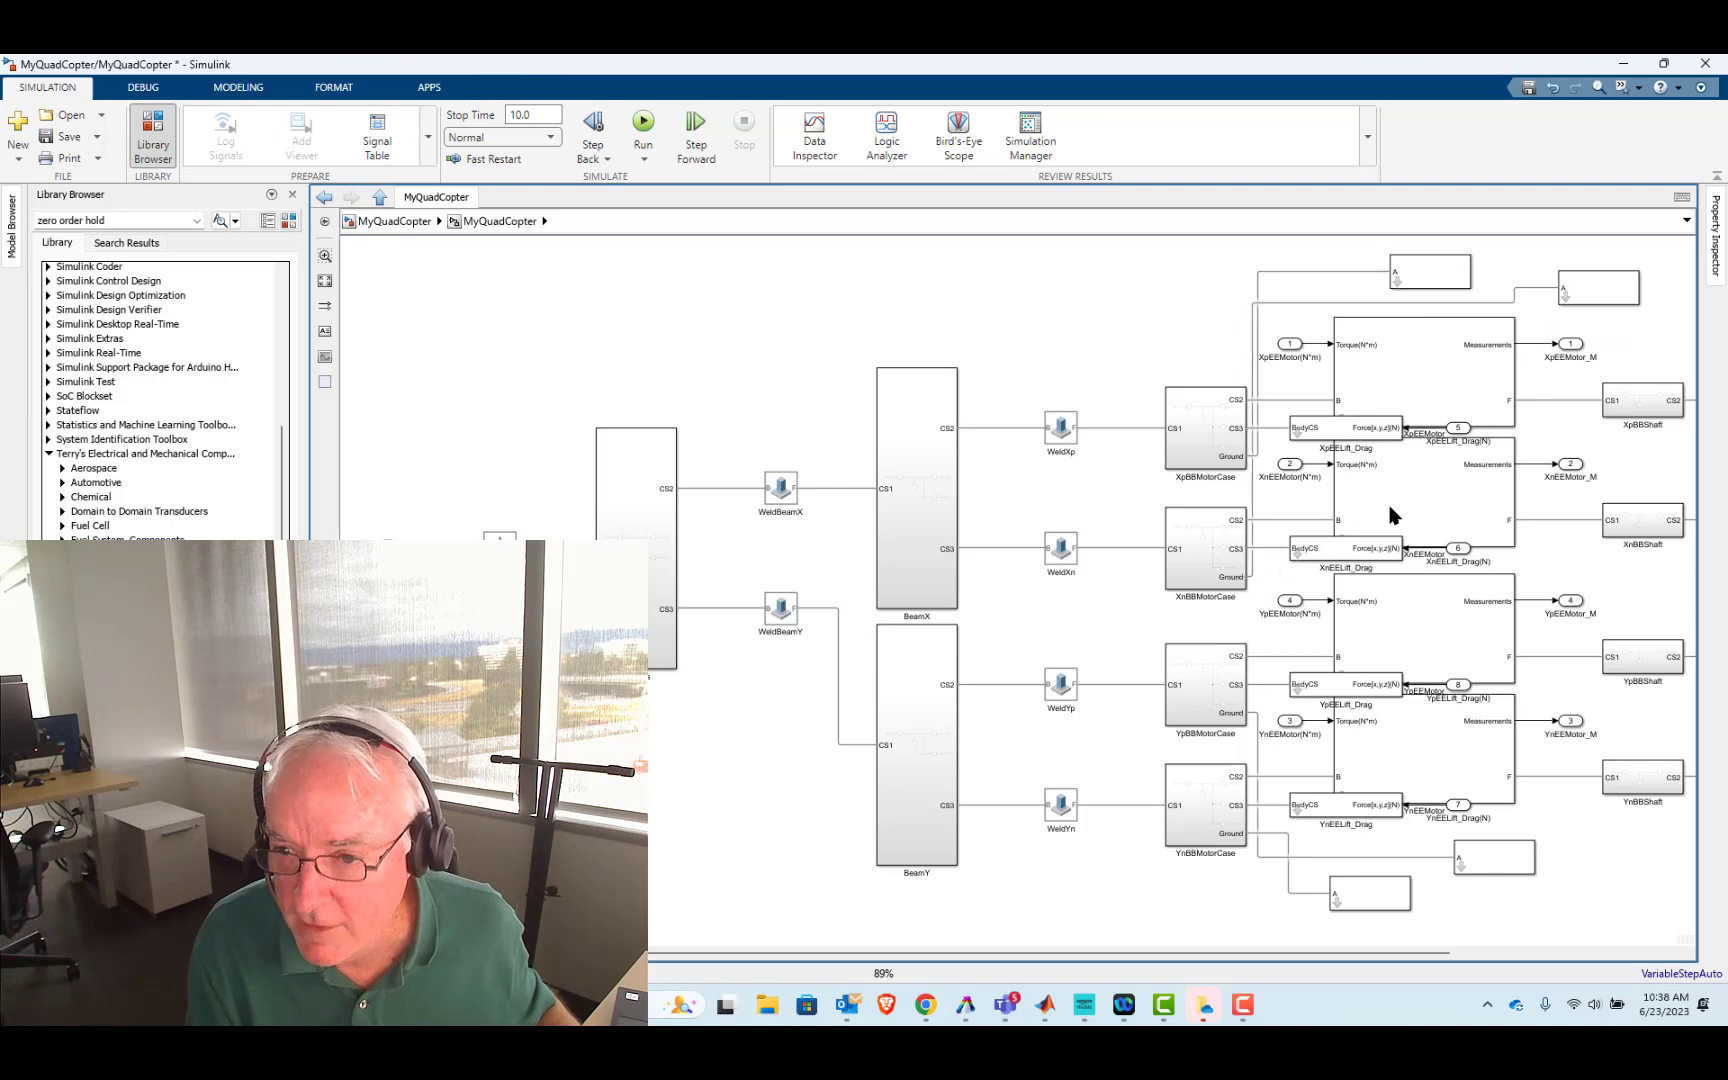
pyautogui.click(395, 221)
# - Run the model, watch the 10-second quadcopter animation, then minimize Mechanics Explorer
pyautogui.click(643, 130)
pyautogui.moveTo(1045, 1008)
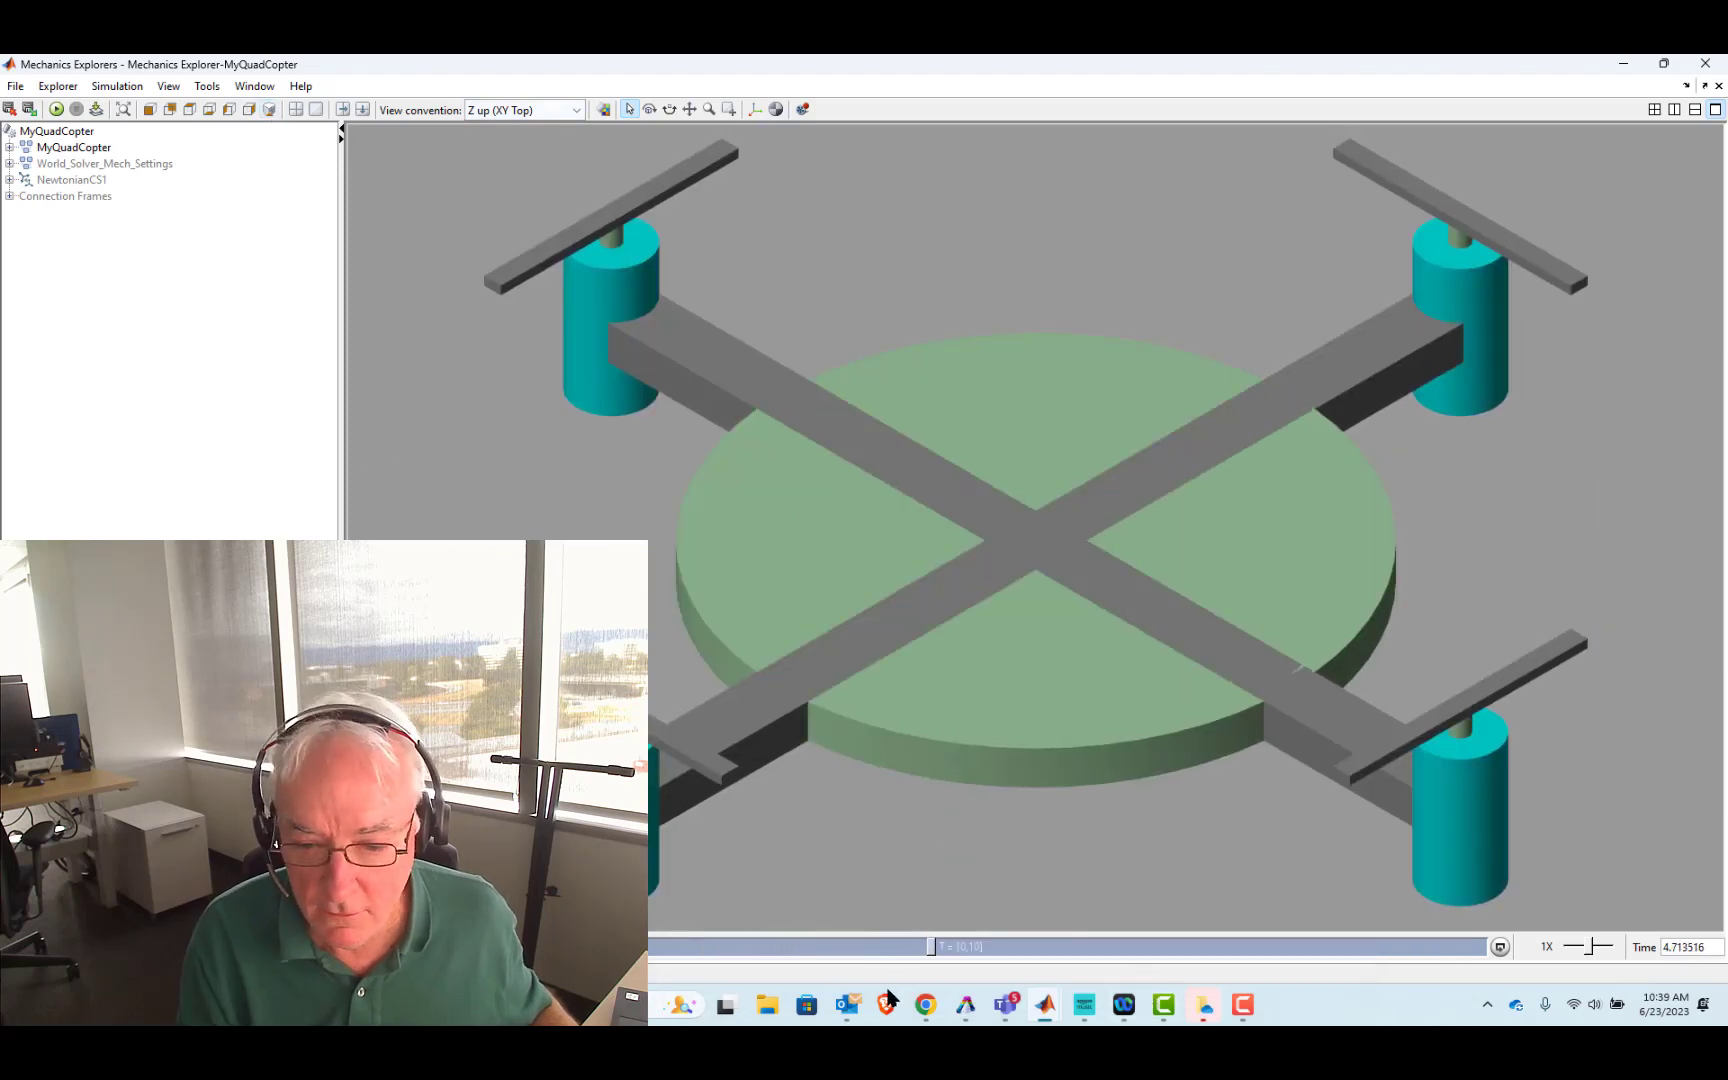
pyautogui.click(1623, 63)
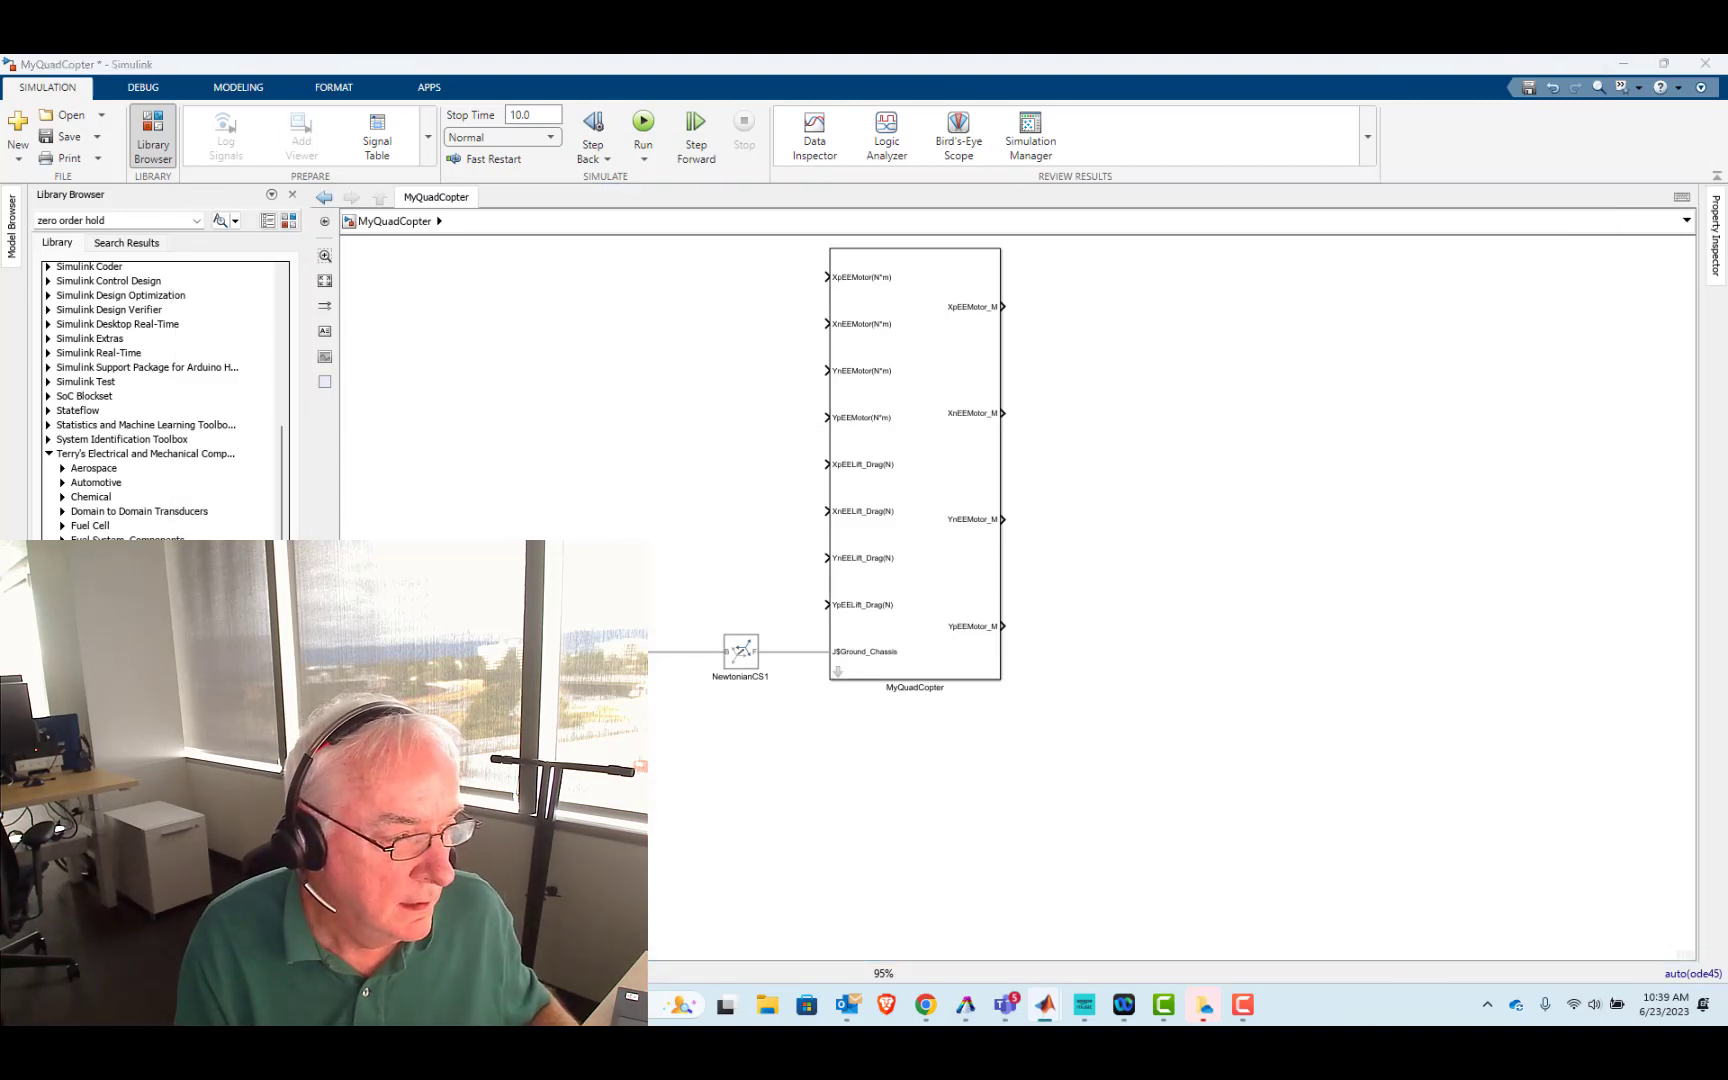
# - Position the 1000 constant and -1 gain group beside MyQuadCopter's motor inputs
pyautogui.moveTo(575, 590); pyautogui.dragTo(626, 283)
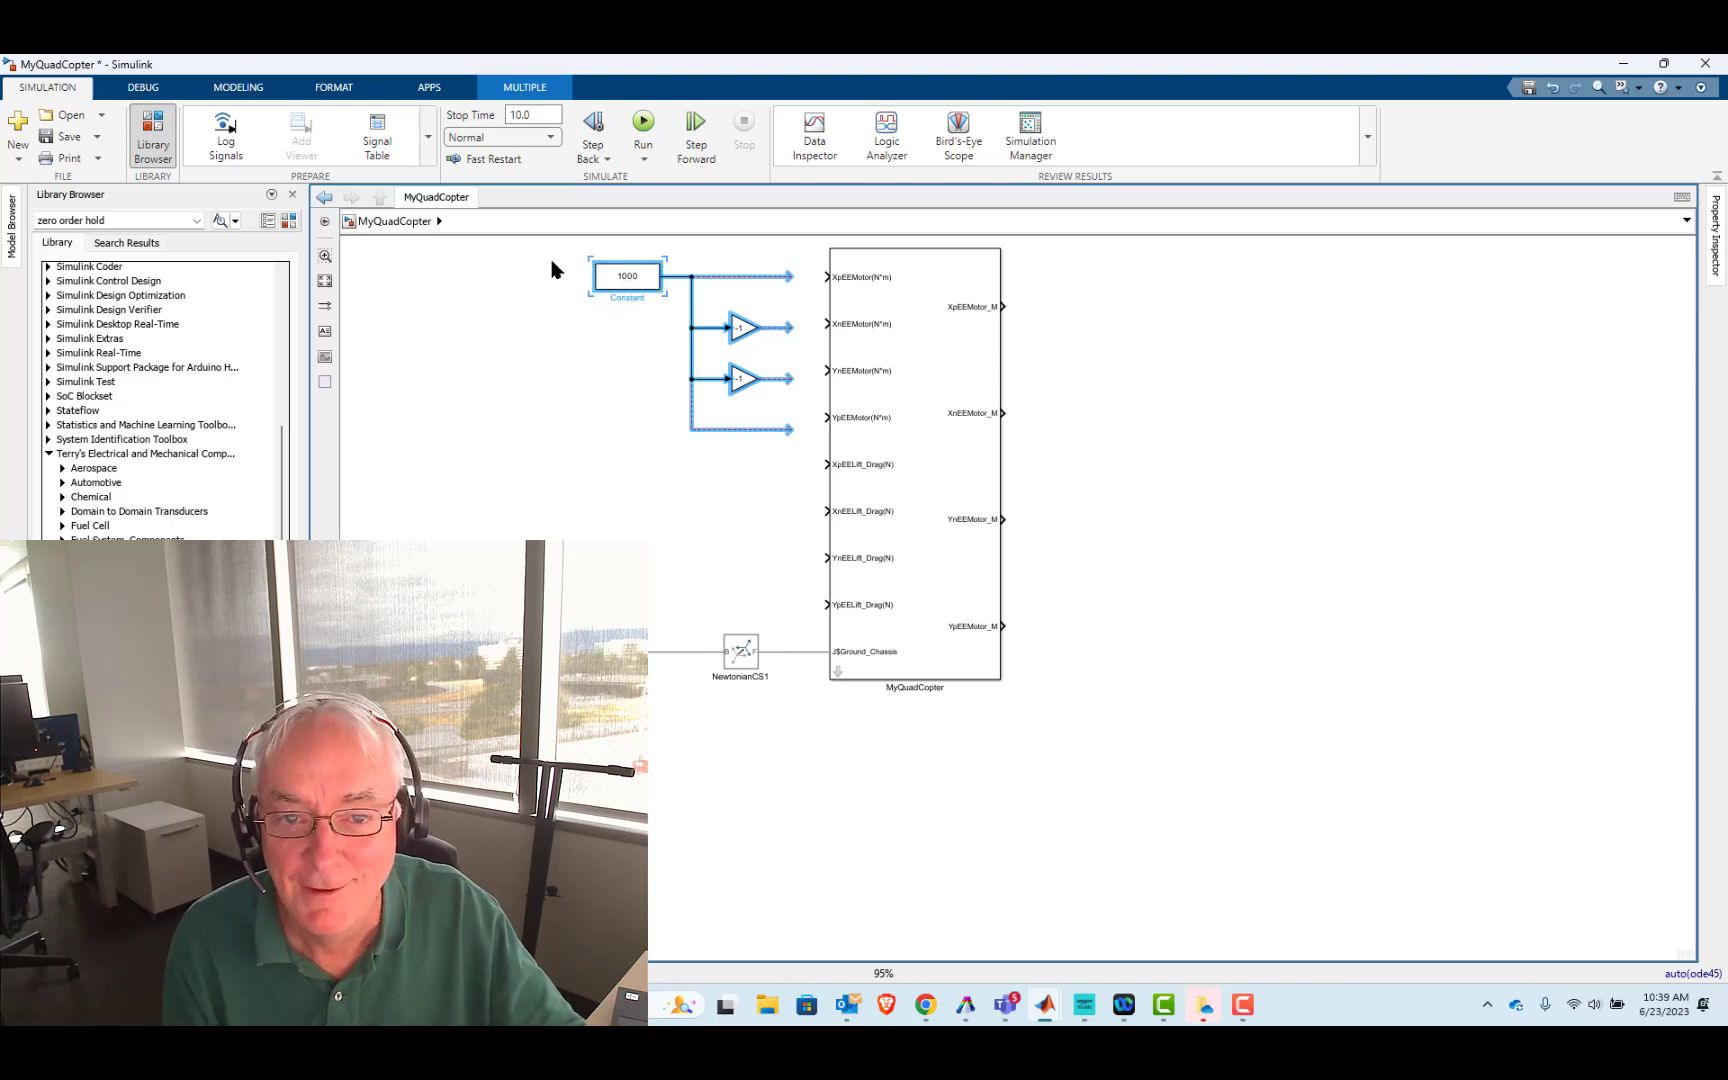
pyautogui.moveTo(552, 262); pyautogui.dragTo(803, 465)
pyautogui.press('Up')
pyautogui.press('Up')
pyautogui.press('Up')
pyautogui.press('Up')
pyautogui.press('Up')
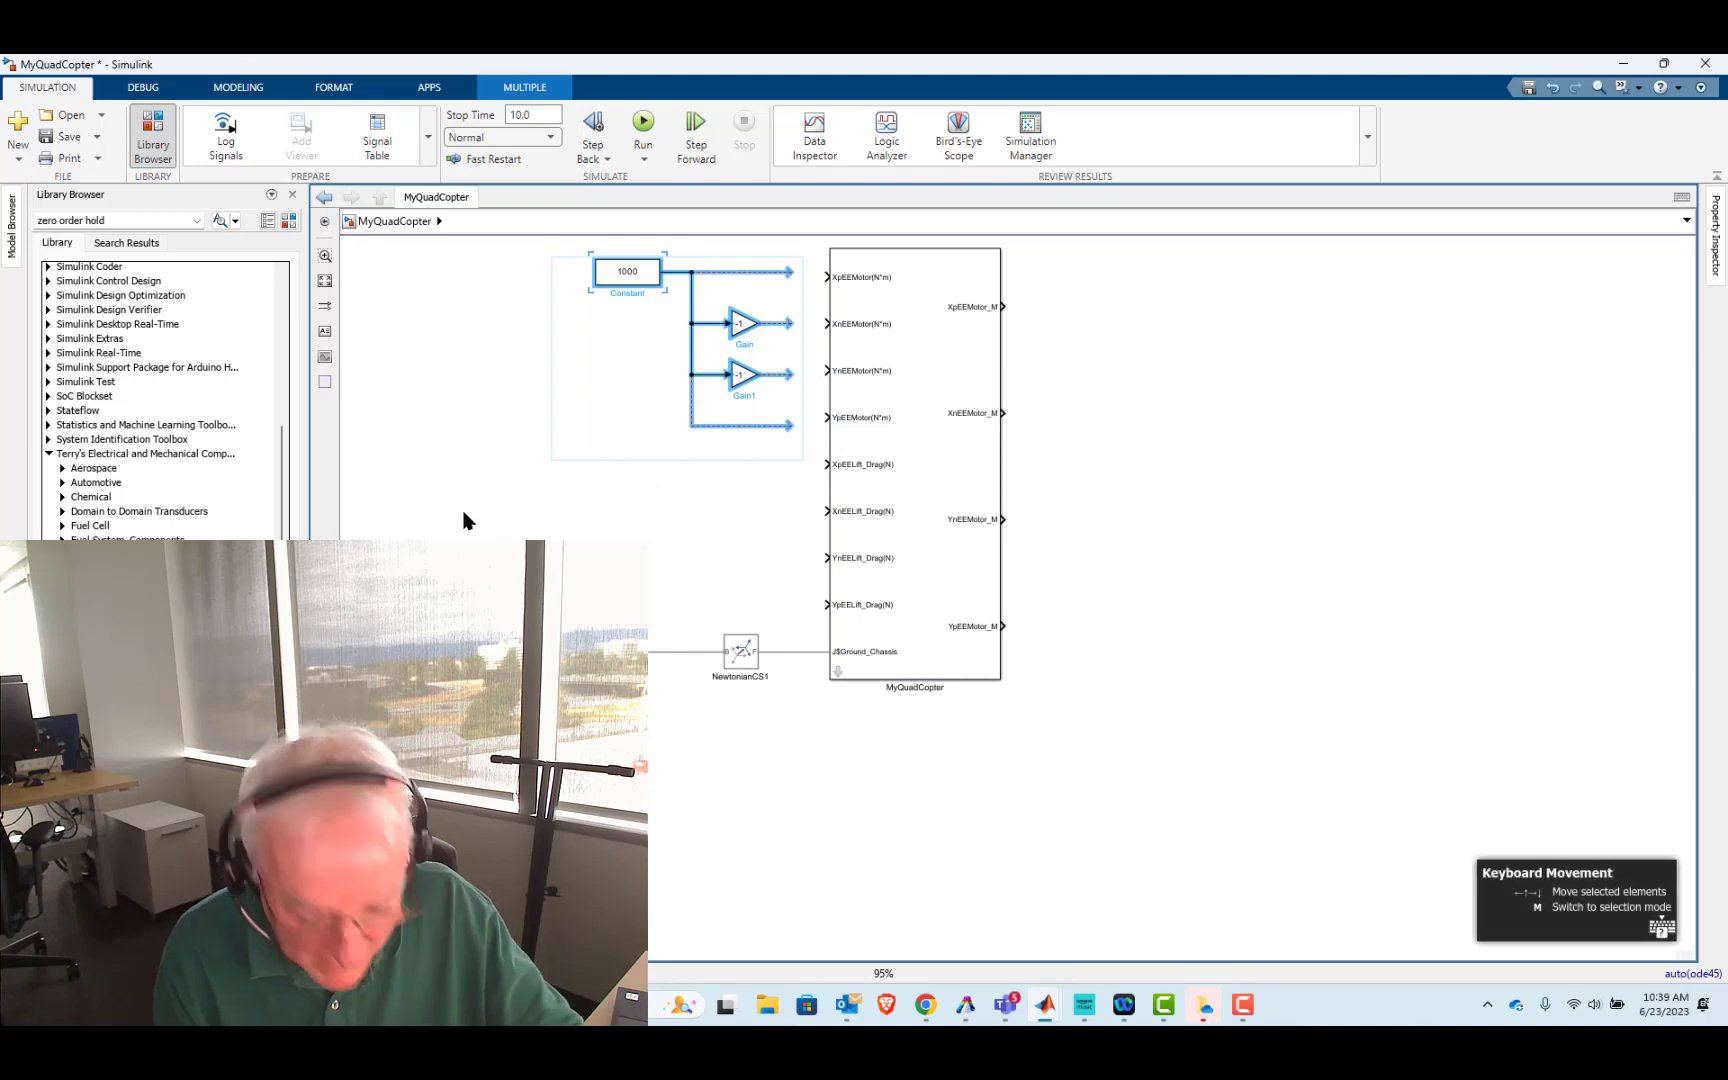
pyautogui.press('Right')
pyautogui.press('Right')
pyautogui.press('Right')
pyautogui.press('Right')
pyautogui.press('Right')
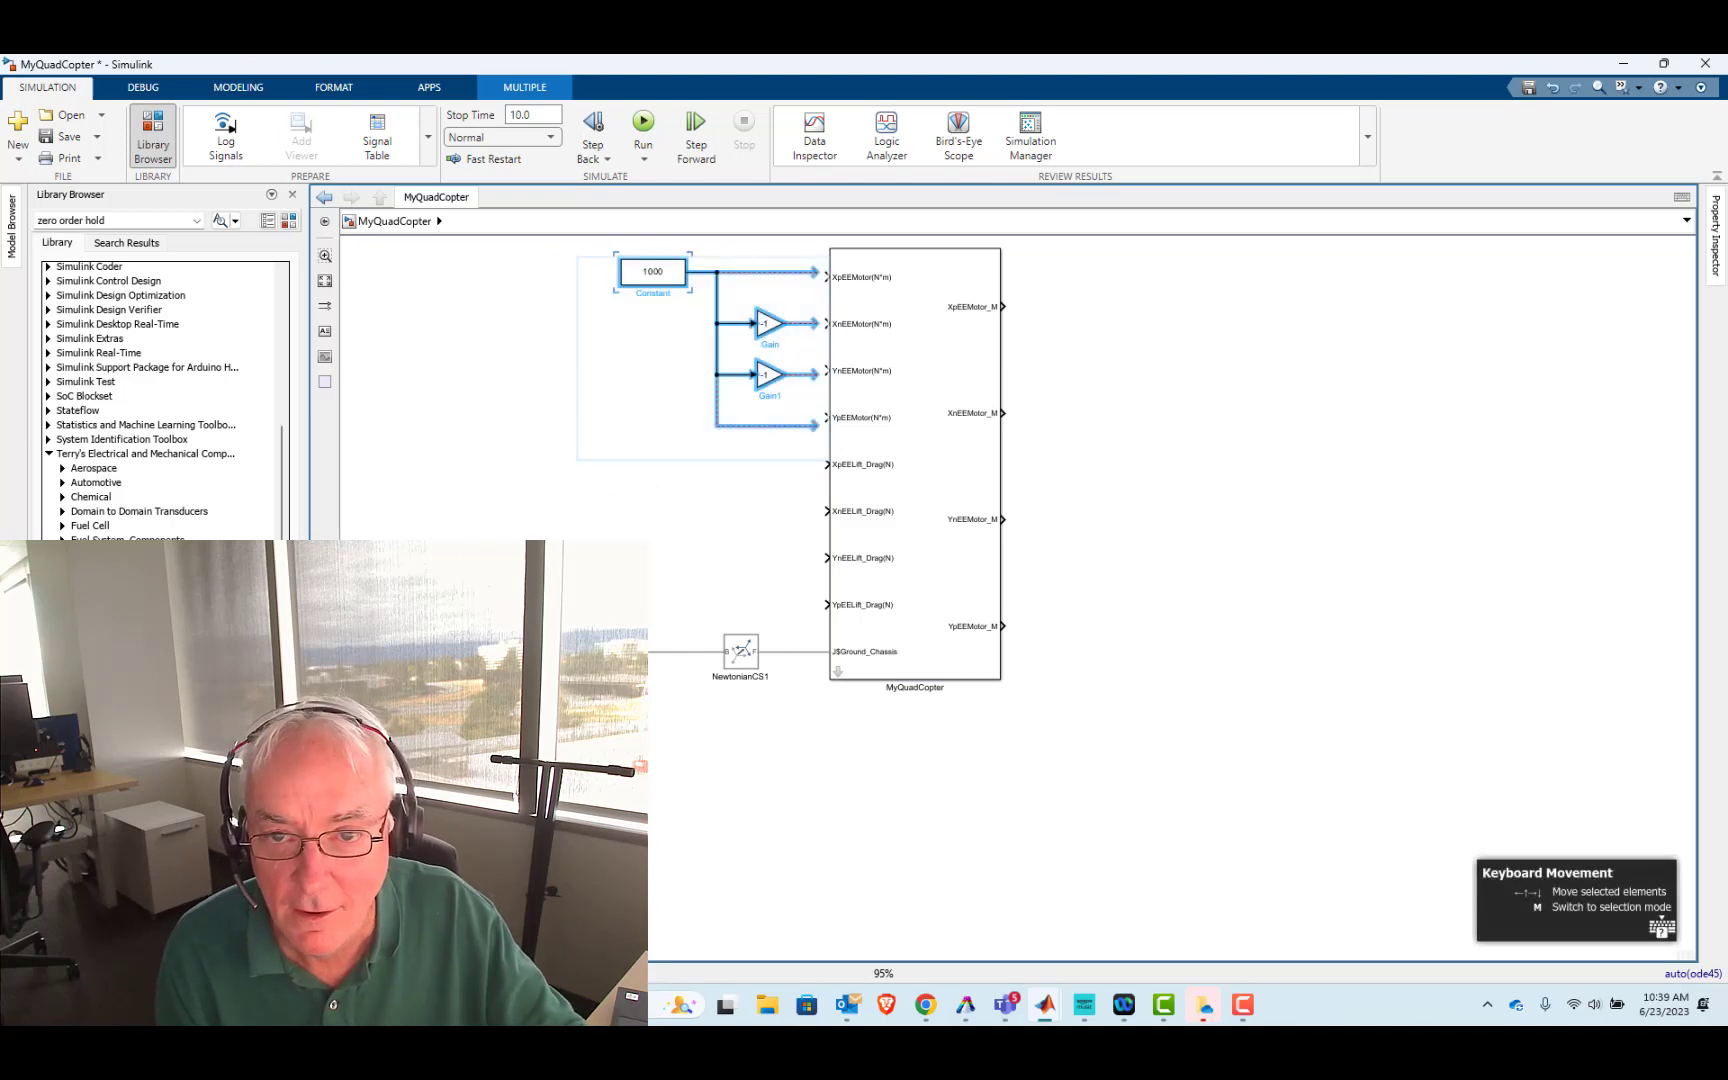
pyautogui.click(722, 452)
# - Wire the 1000 constant into YpEEMotor and XpEEMotor, align the -1 gains, and rerun
pyautogui.click(759, 427)
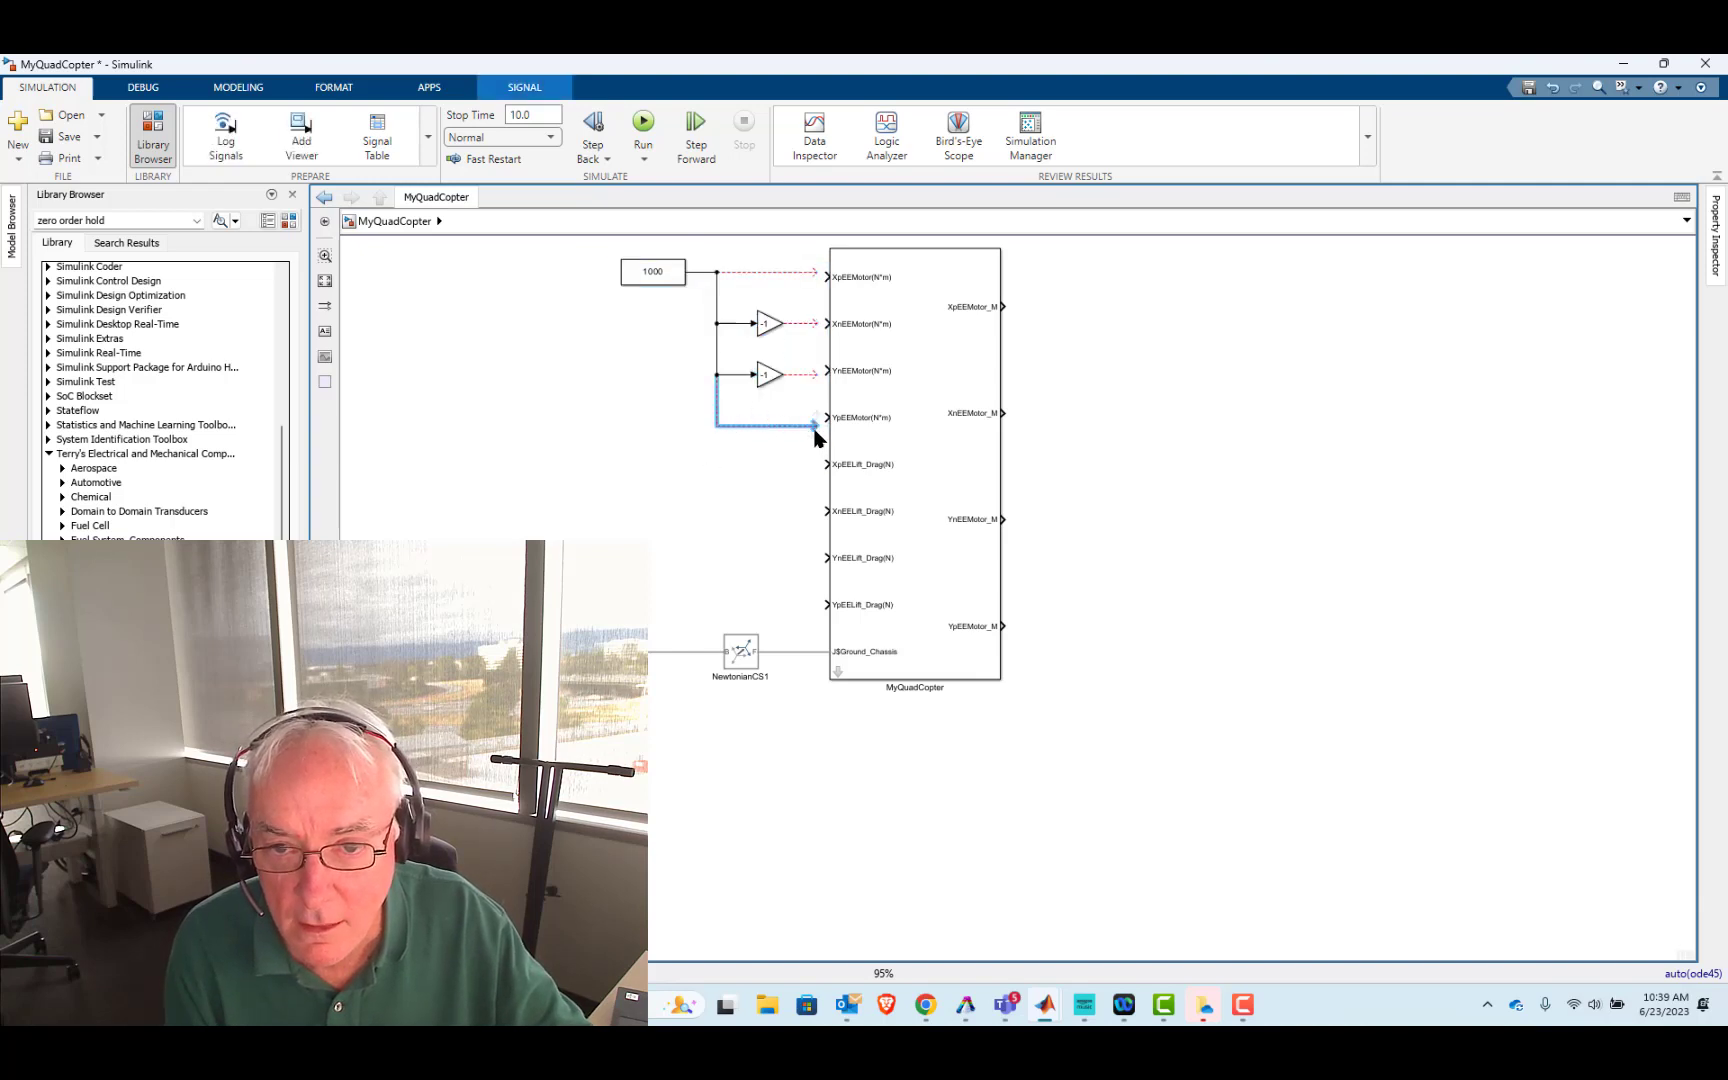
pyautogui.moveTo(815, 432); pyautogui.dragTo(826, 277)
pyautogui.click(644, 277)
pyautogui.moveTo(644, 277); pyautogui.dragTo(602, 277)
pyautogui.click(770, 377)
pyautogui.moveTo(773, 381); pyautogui.dragTo(772, 376)
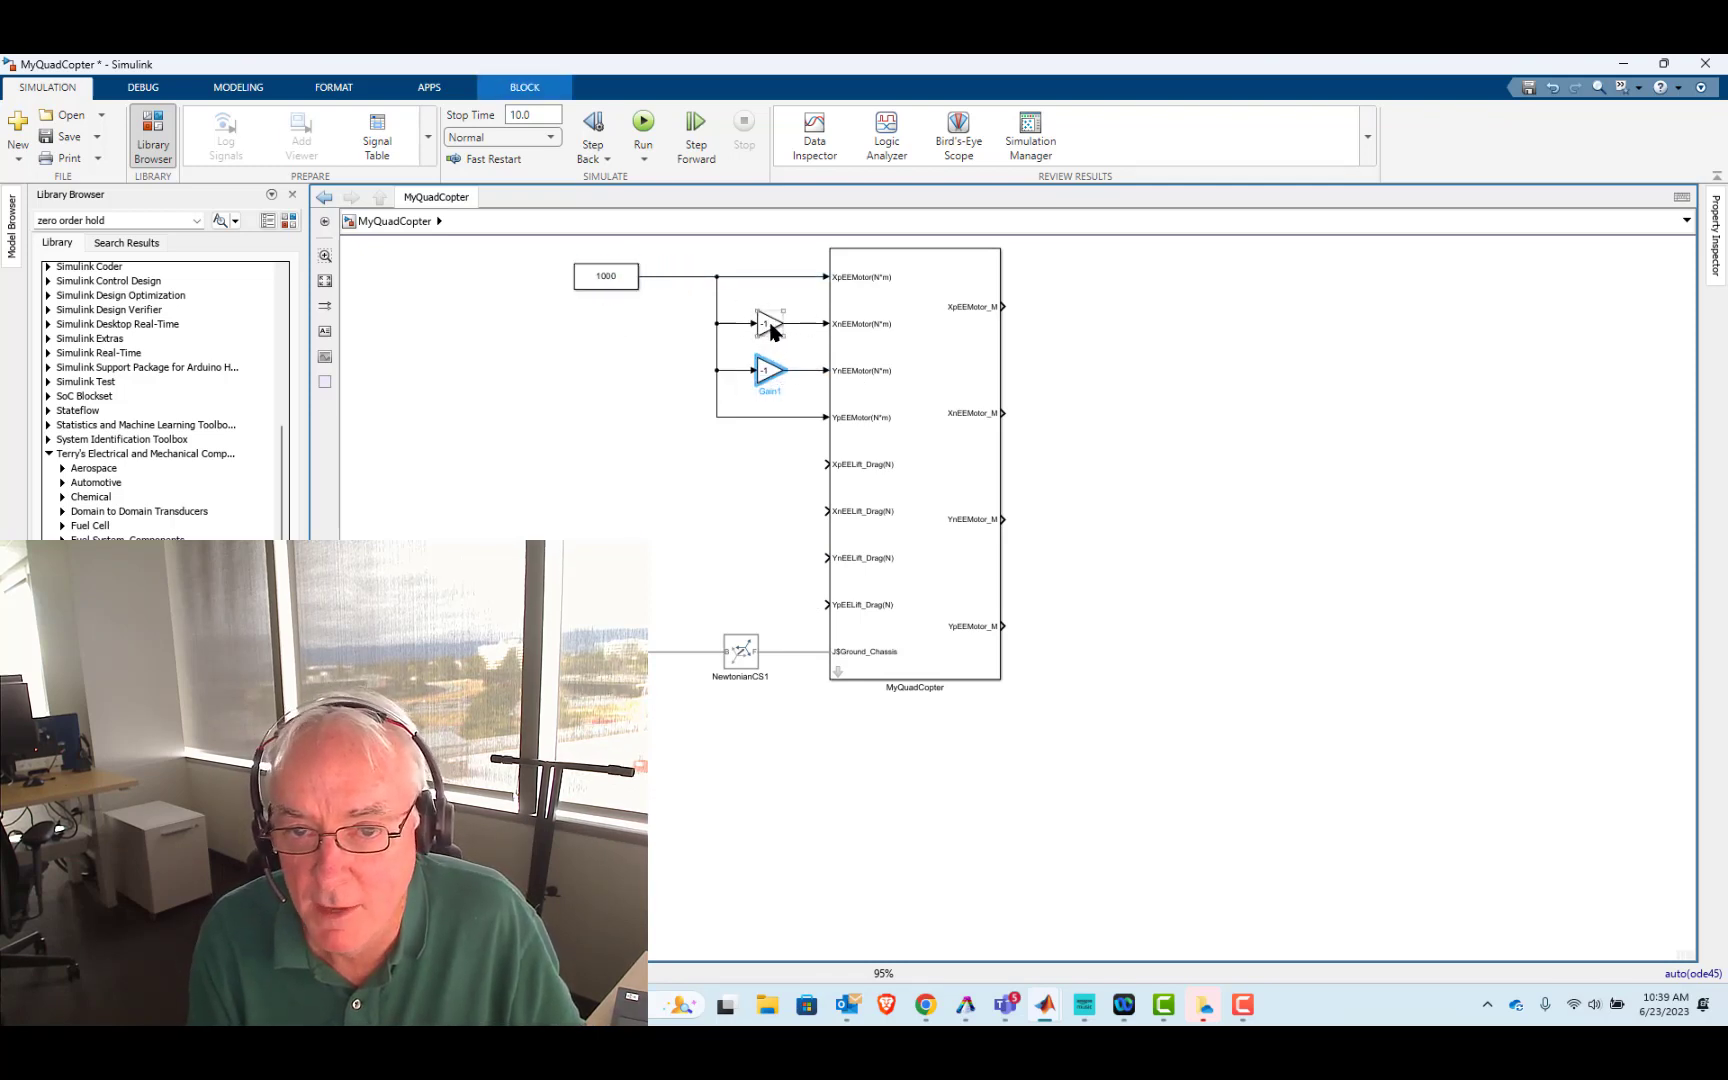
pyautogui.moveTo(718, 298); pyautogui.dragTo(795, 395)
pyautogui.click(647, 130)
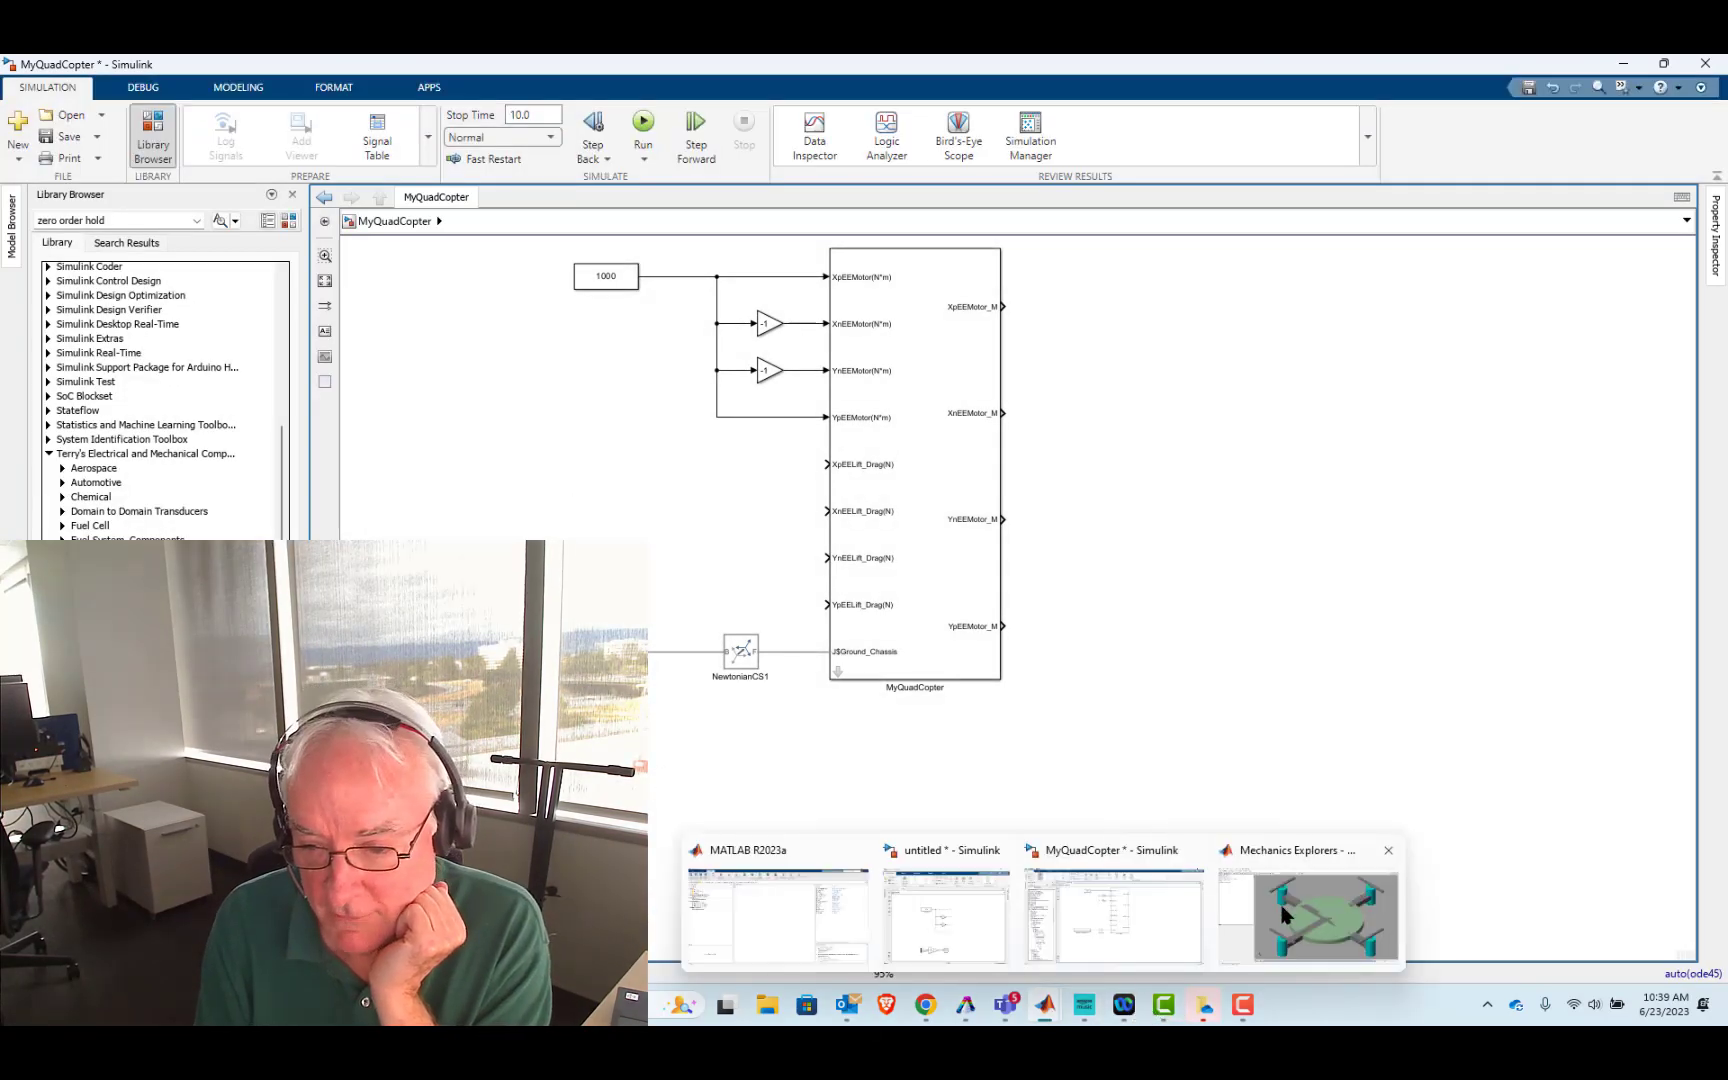
pyautogui.click(1340, 905)
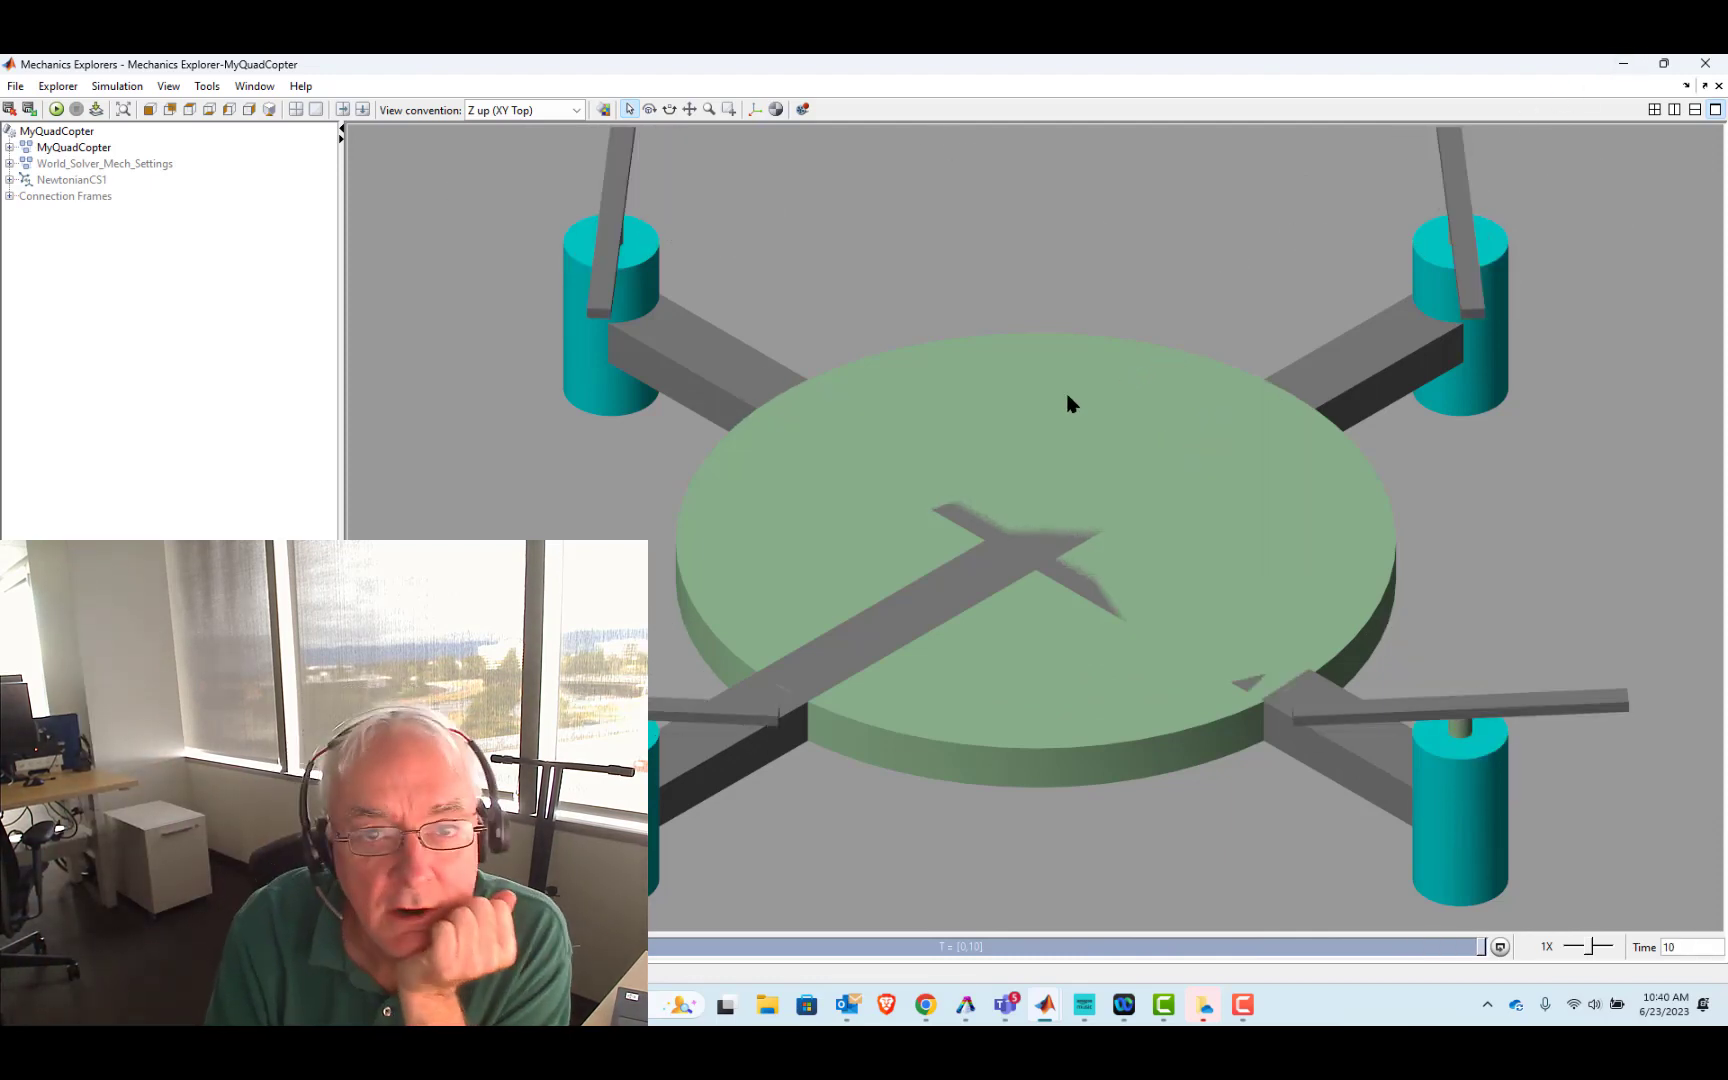
pyautogui.click(1619, 62)
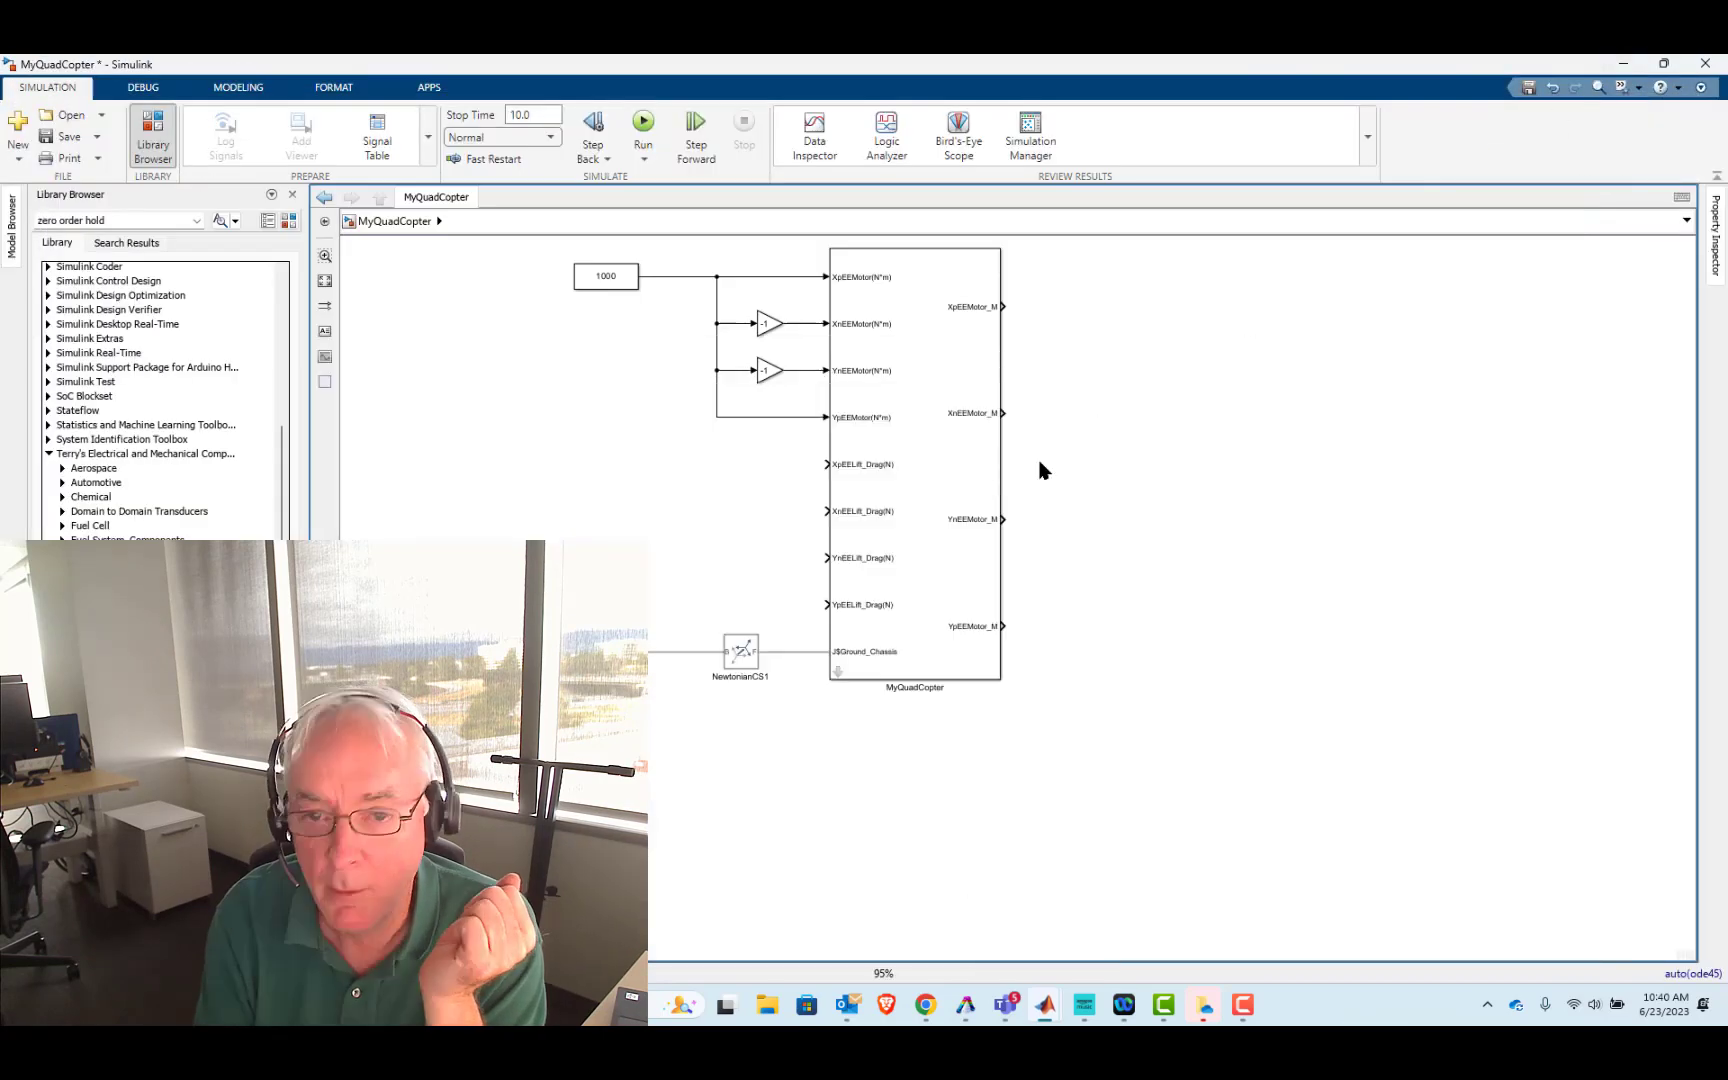
pyautogui.doubleClick(840, 676)
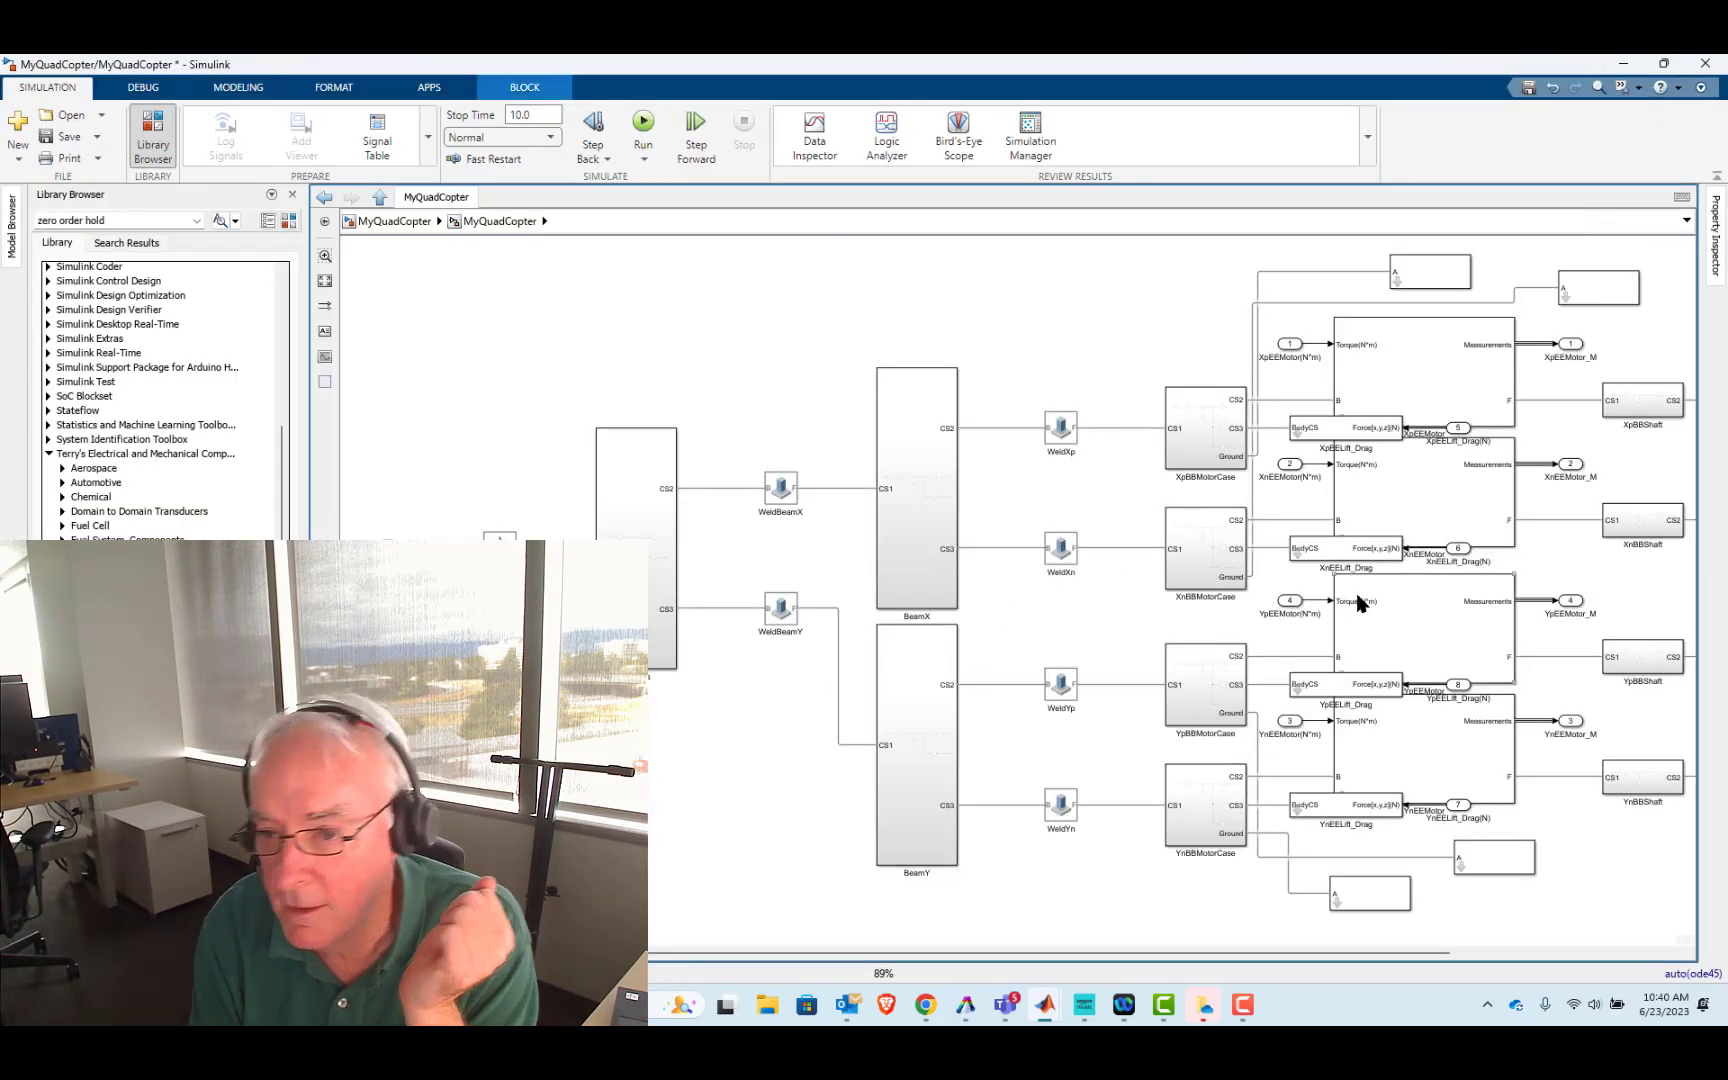
pyautogui.click(1330, 548)
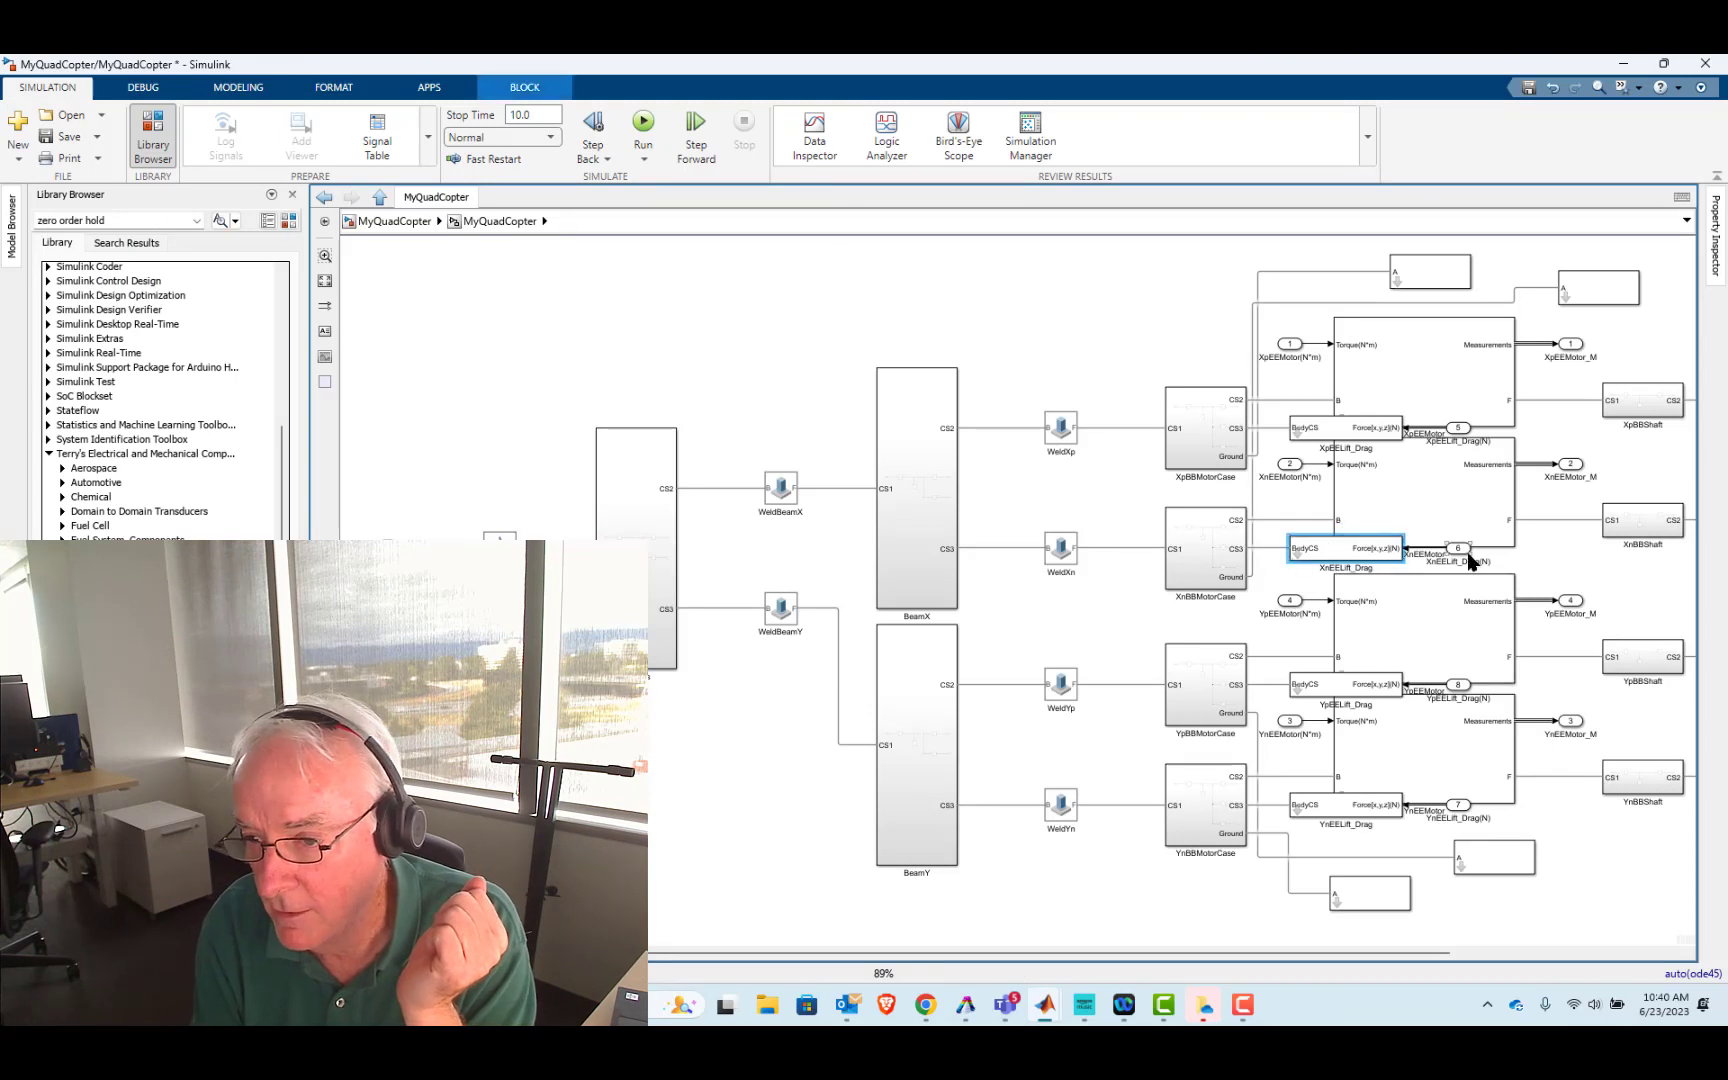
pyautogui.click(394, 221)
pyautogui.click(462, 445)
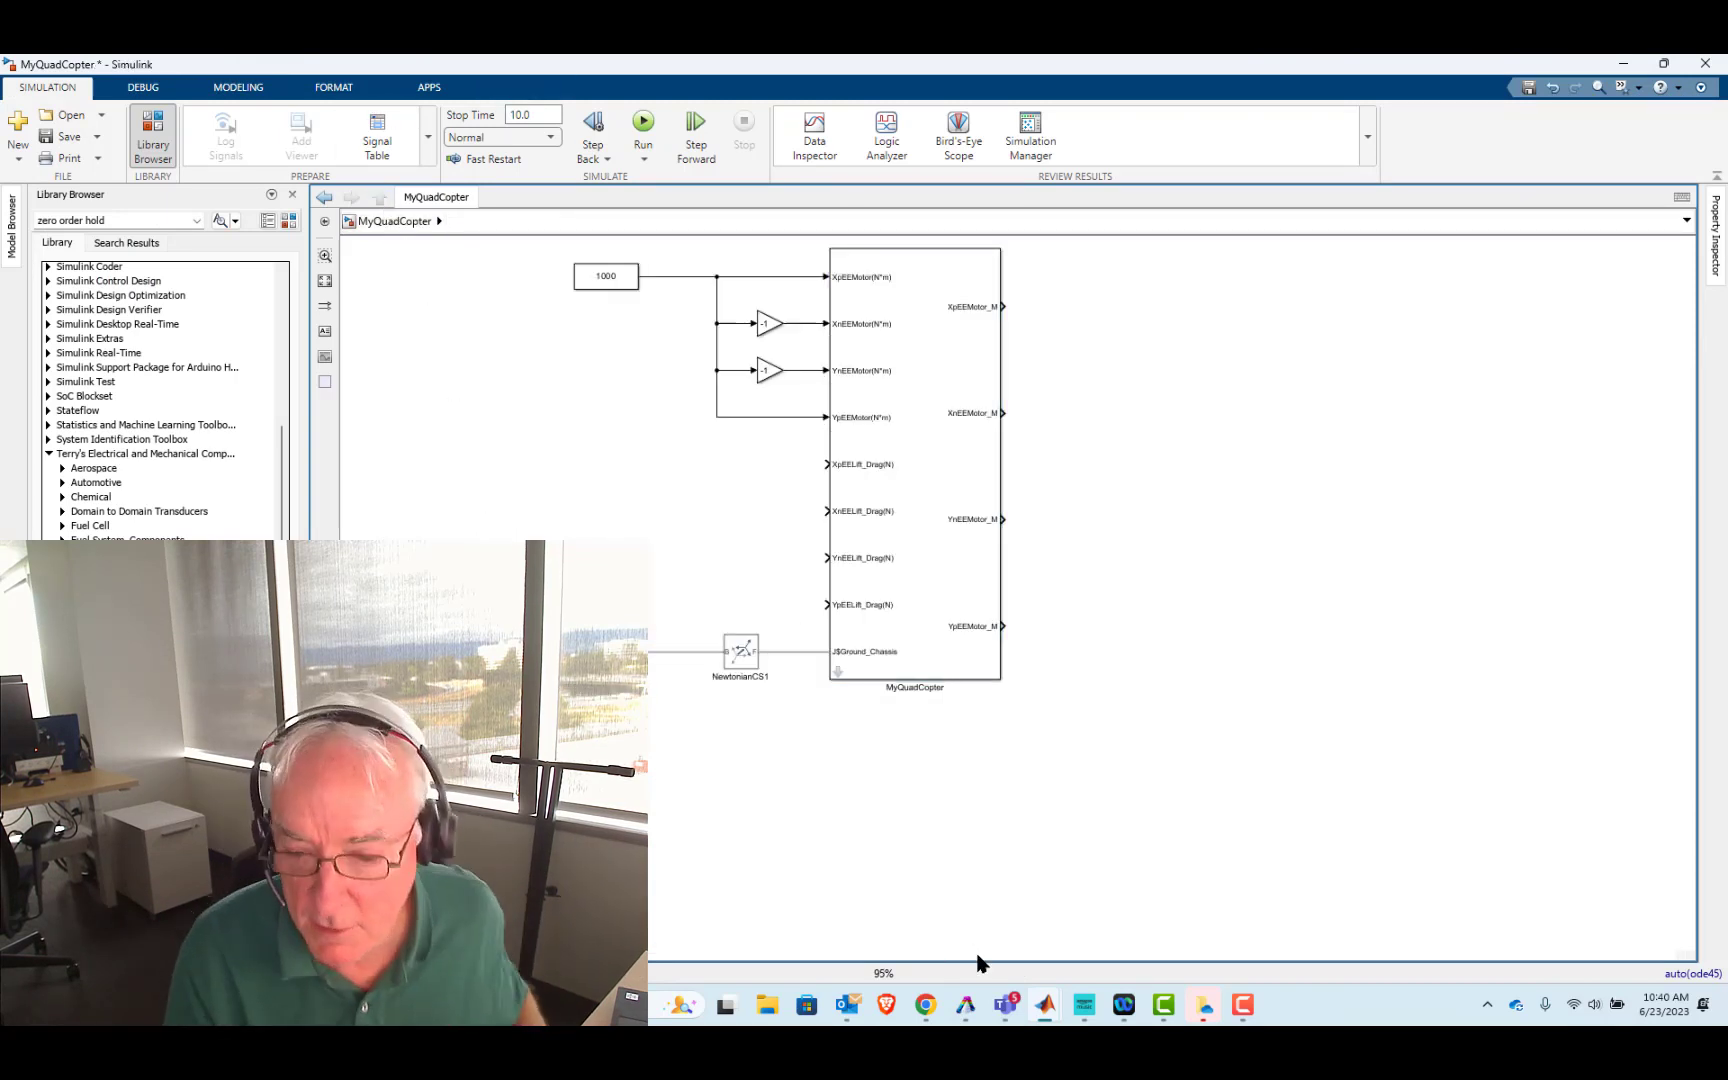
# - In SimWise 4D, show all bodies of the quadcopter from the motor case's options
pyautogui.click(968, 1008)
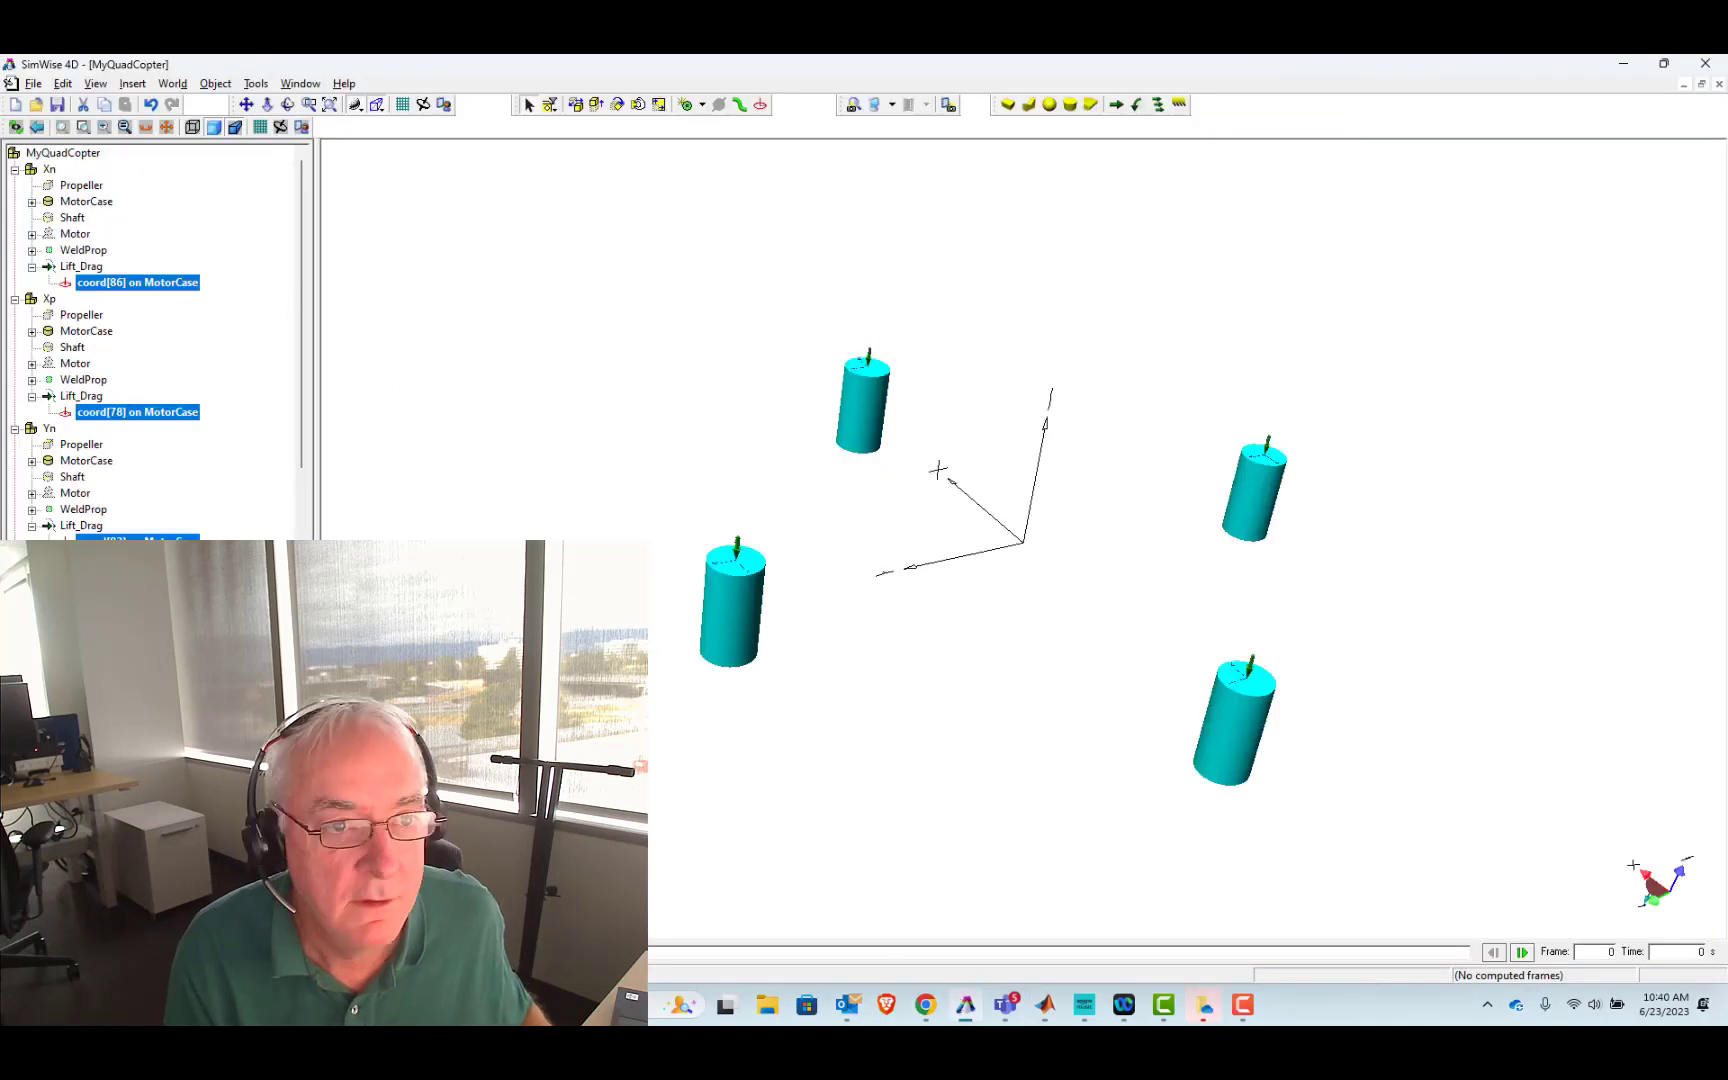
pyautogui.rightClick(721, 612)
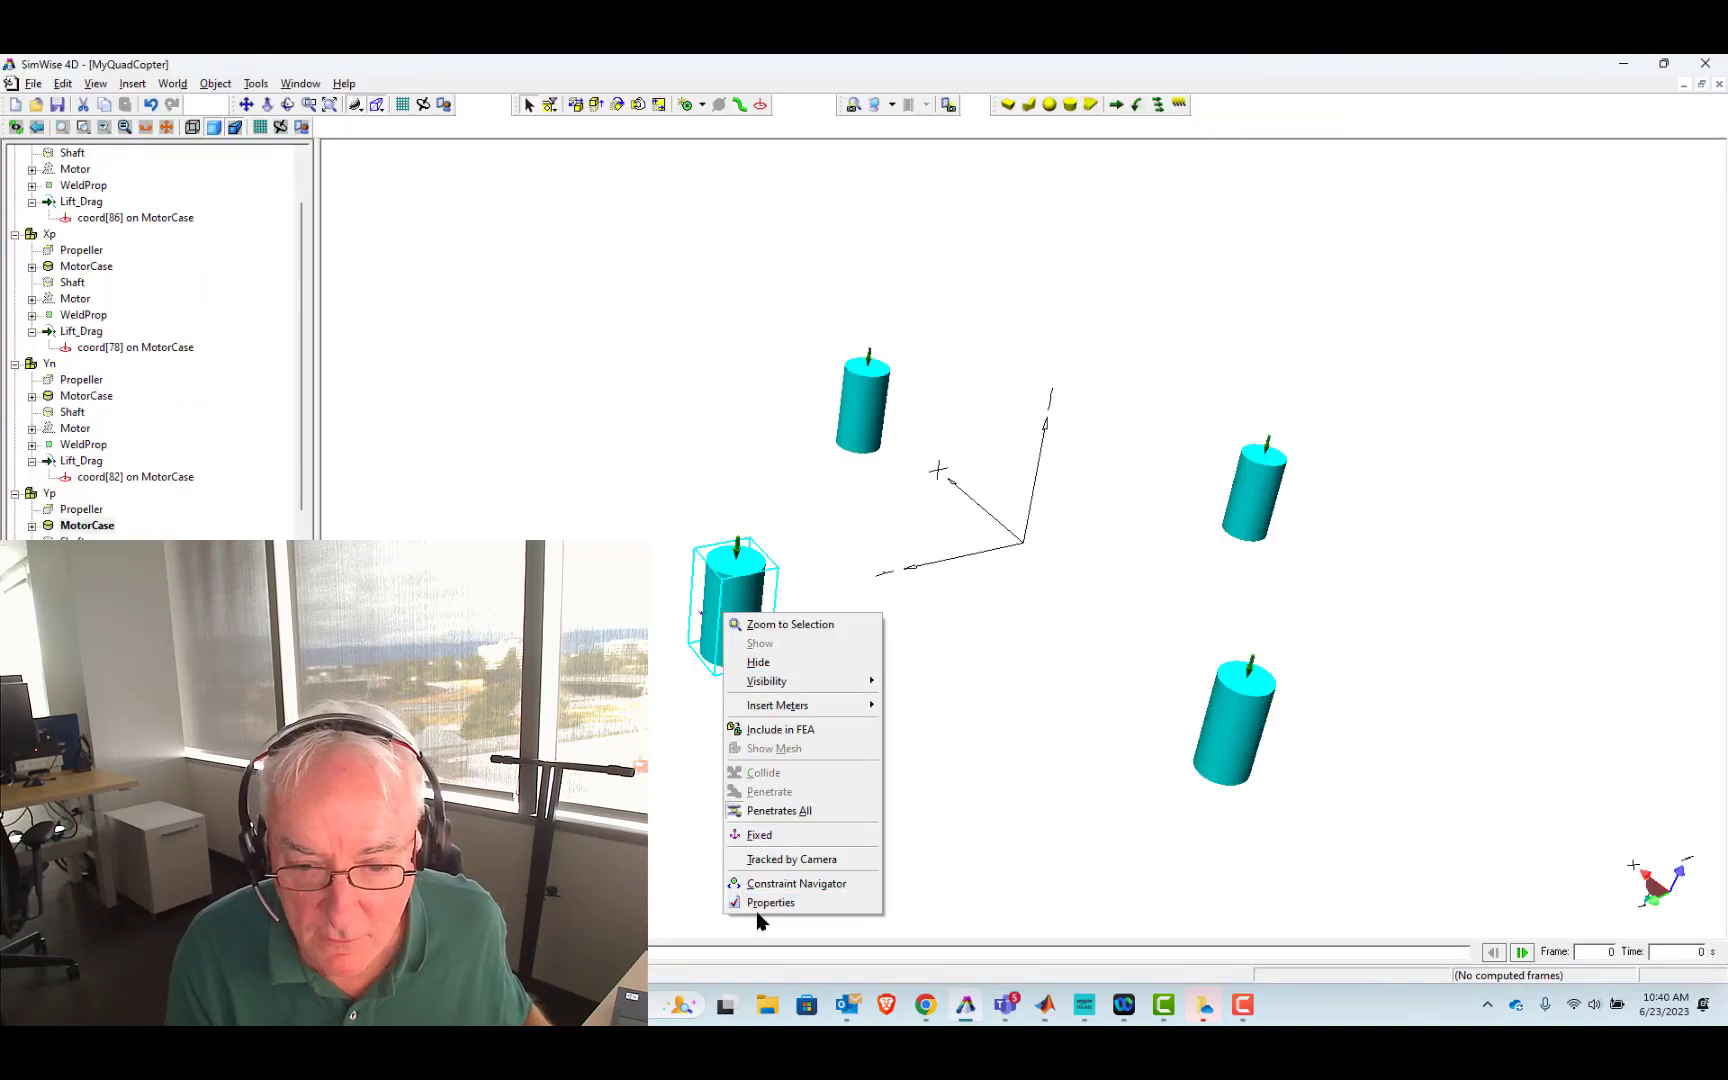
pyautogui.moveTo(828, 694)
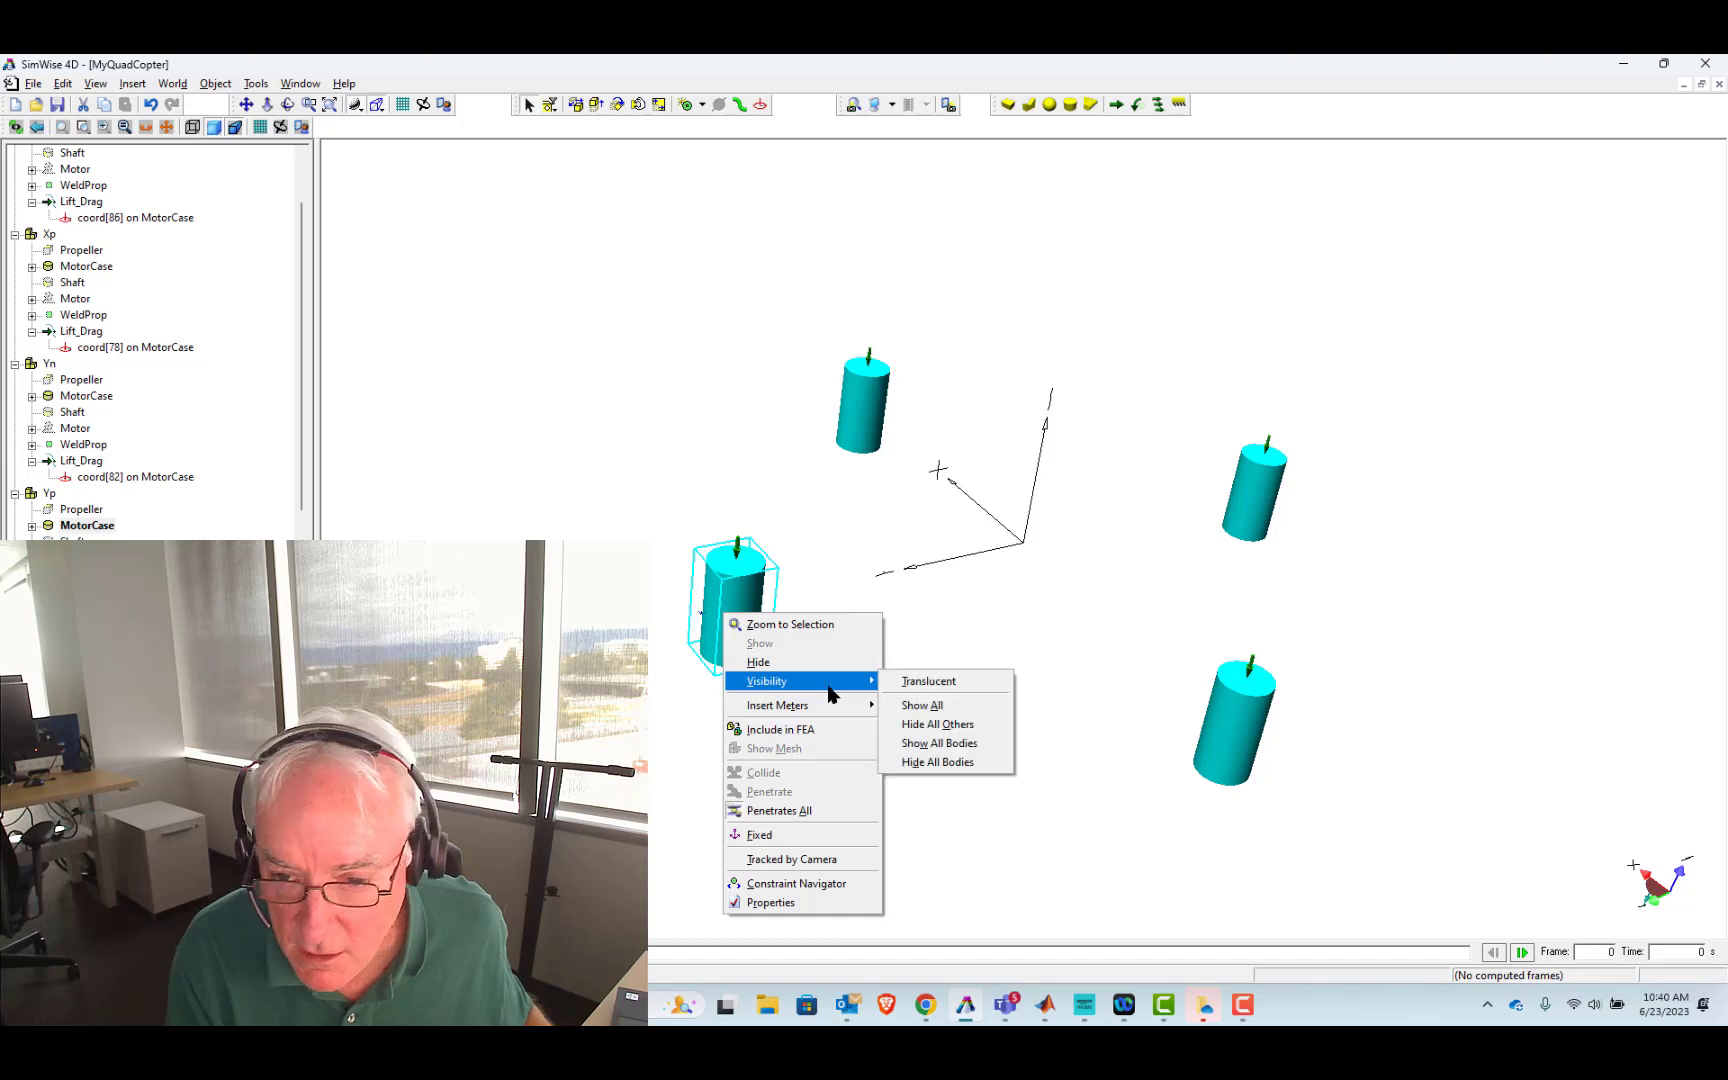
pyautogui.click(934, 745)
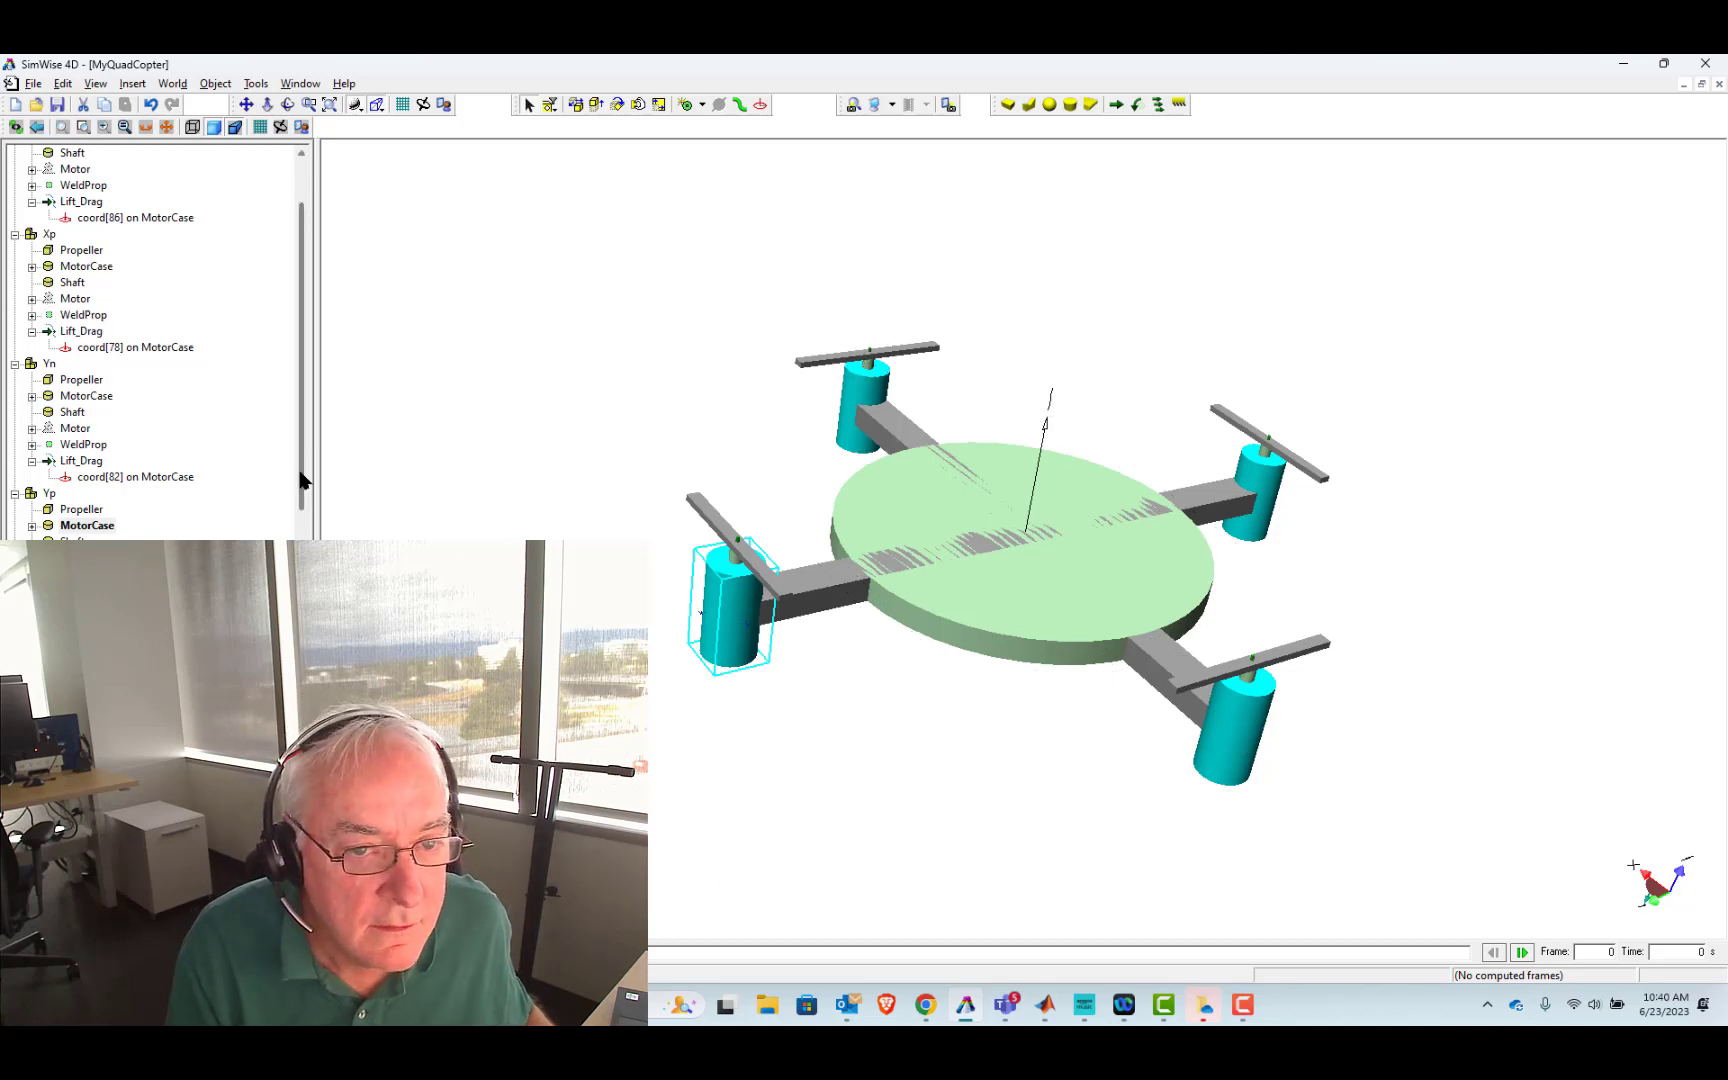
pyautogui.moveTo(297, 481); pyautogui.dragTo(301, 340)
# - Review the whole MyQuadCopter assembly's properties
pyautogui.click(62, 152)
pyautogui.hotkey('ctrl', 'i')
pyautogui.moveTo(810, 430); pyautogui.dragTo(971, 430)
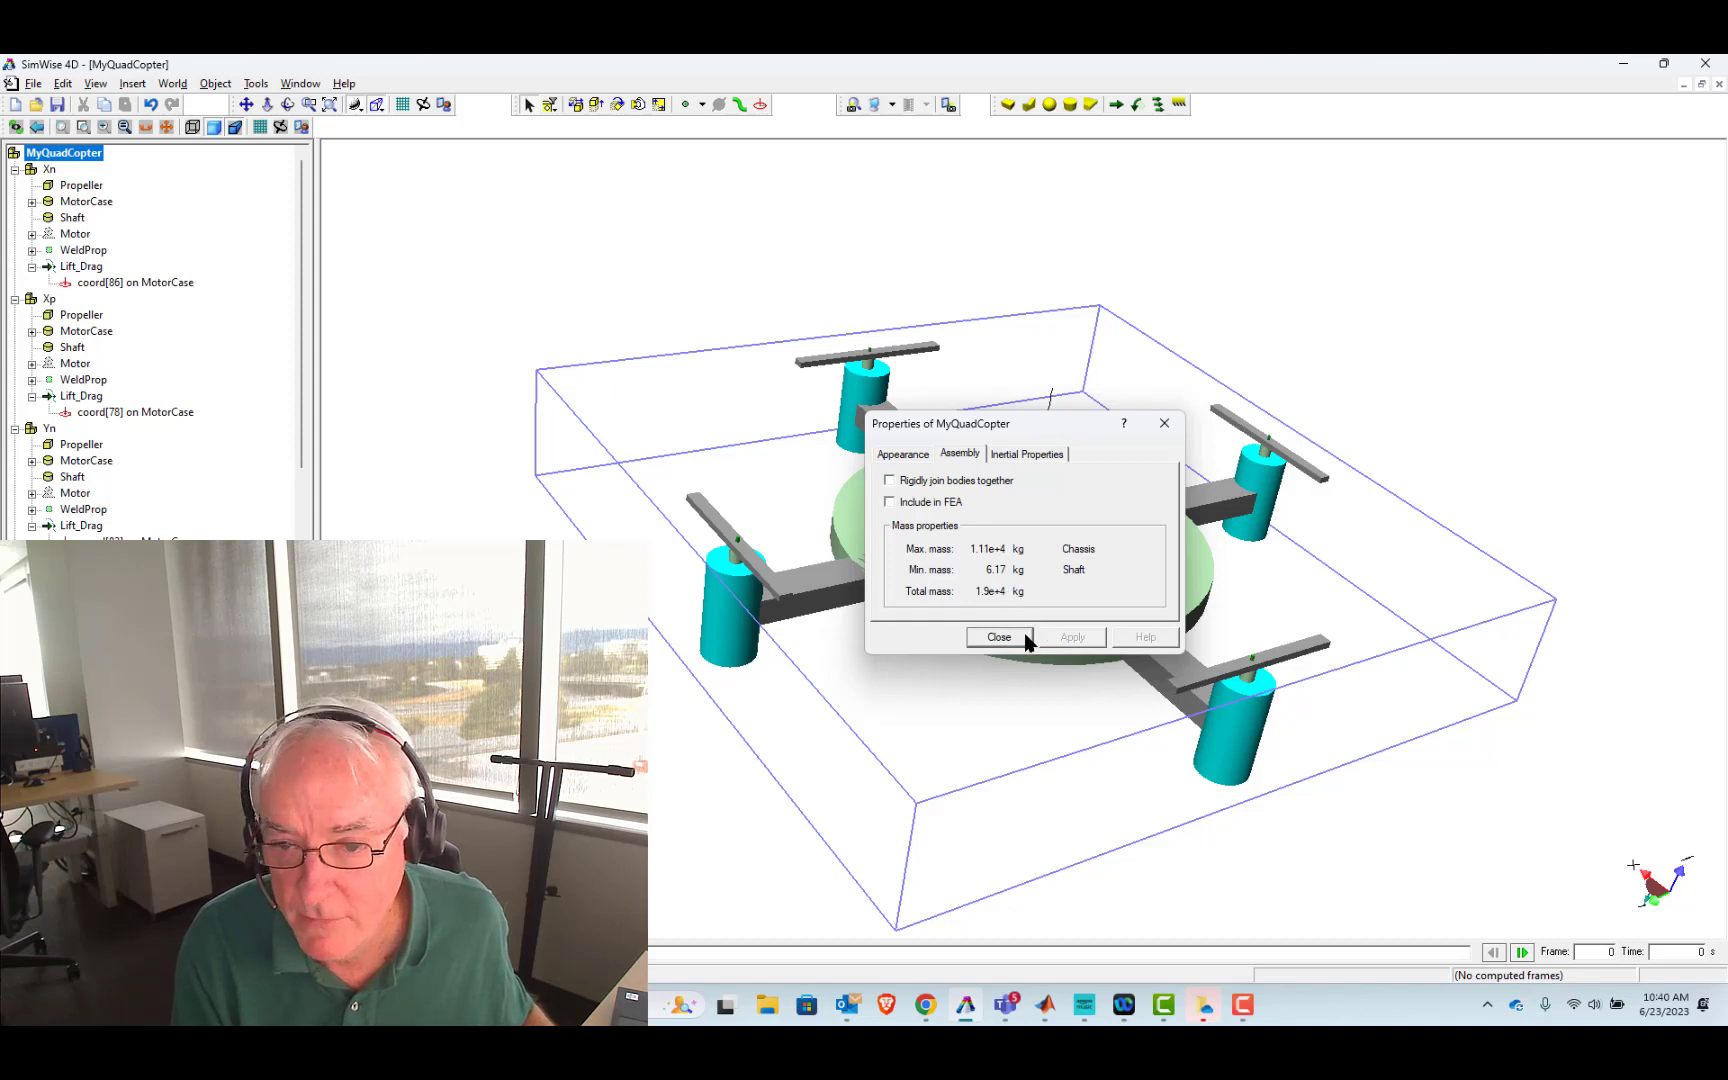
pyautogui.click(998, 637)
# - Check the Chassis material, Steel ANSI C1020, and 1.11e+4 kg mass, then minimize SimWise
pyautogui.click(976, 605)
pyautogui.hotkey('ctrl', 'i')
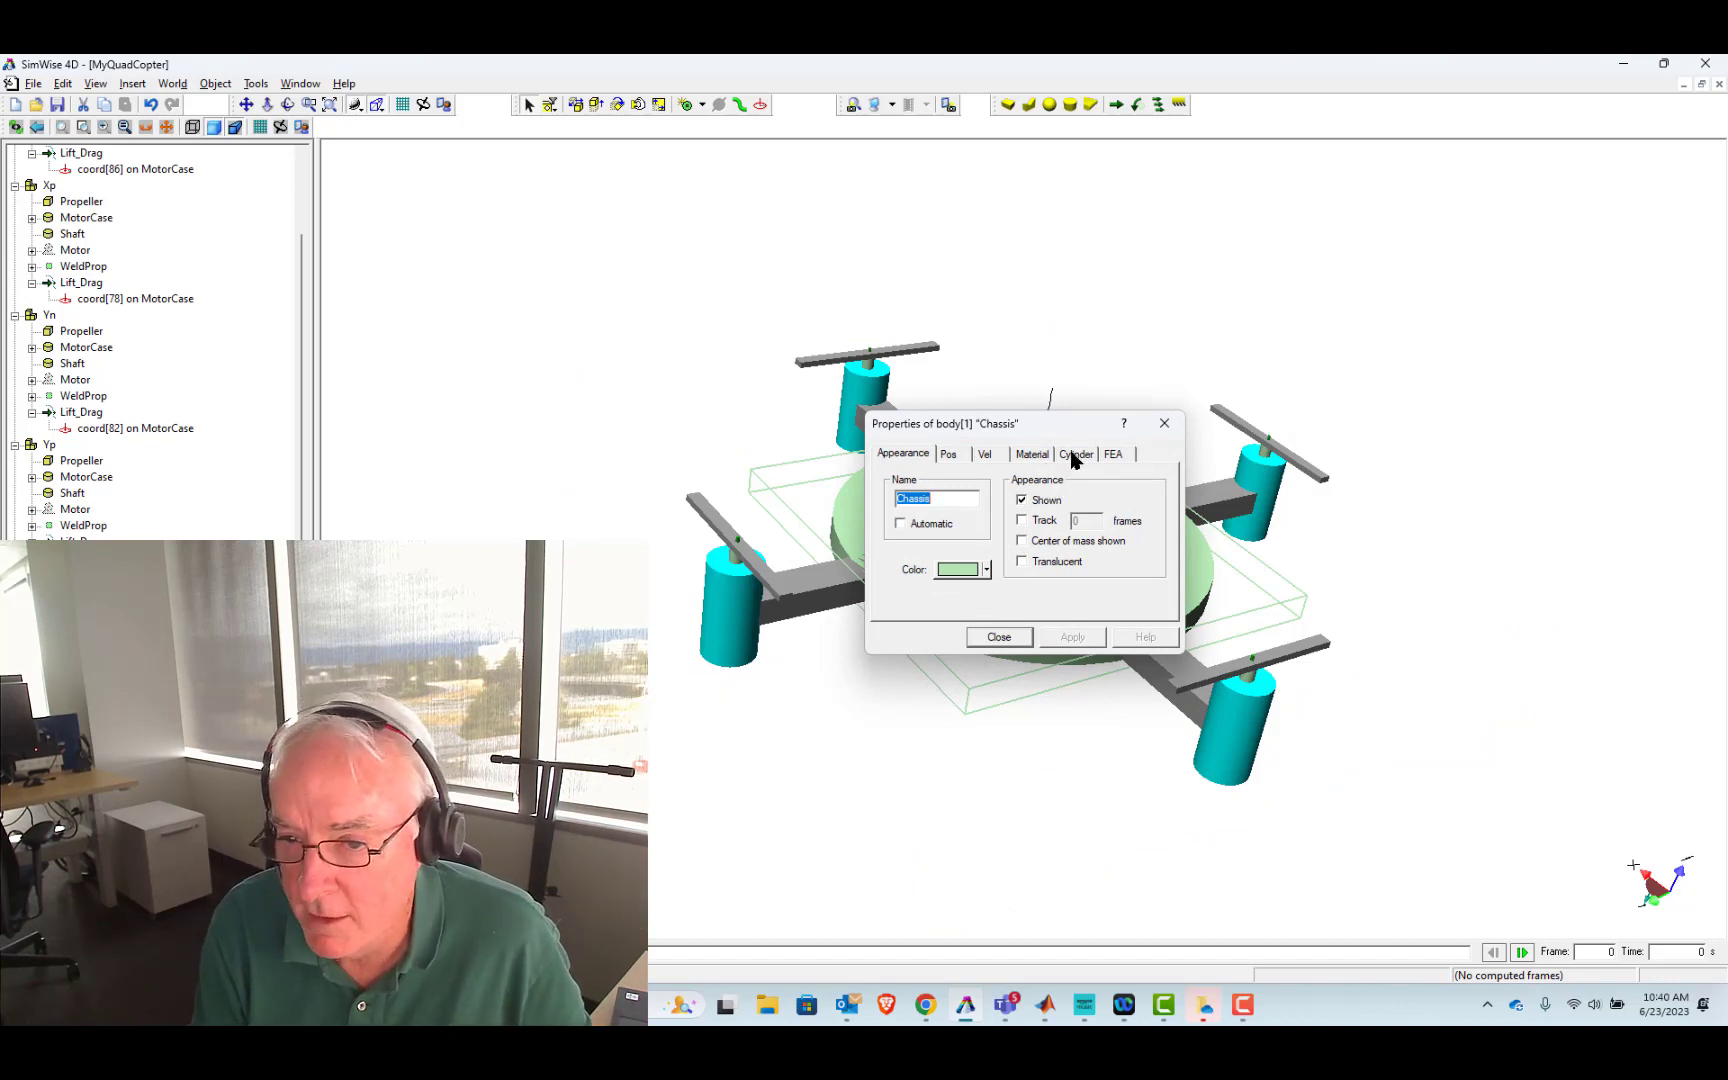
pyautogui.click(1036, 455)
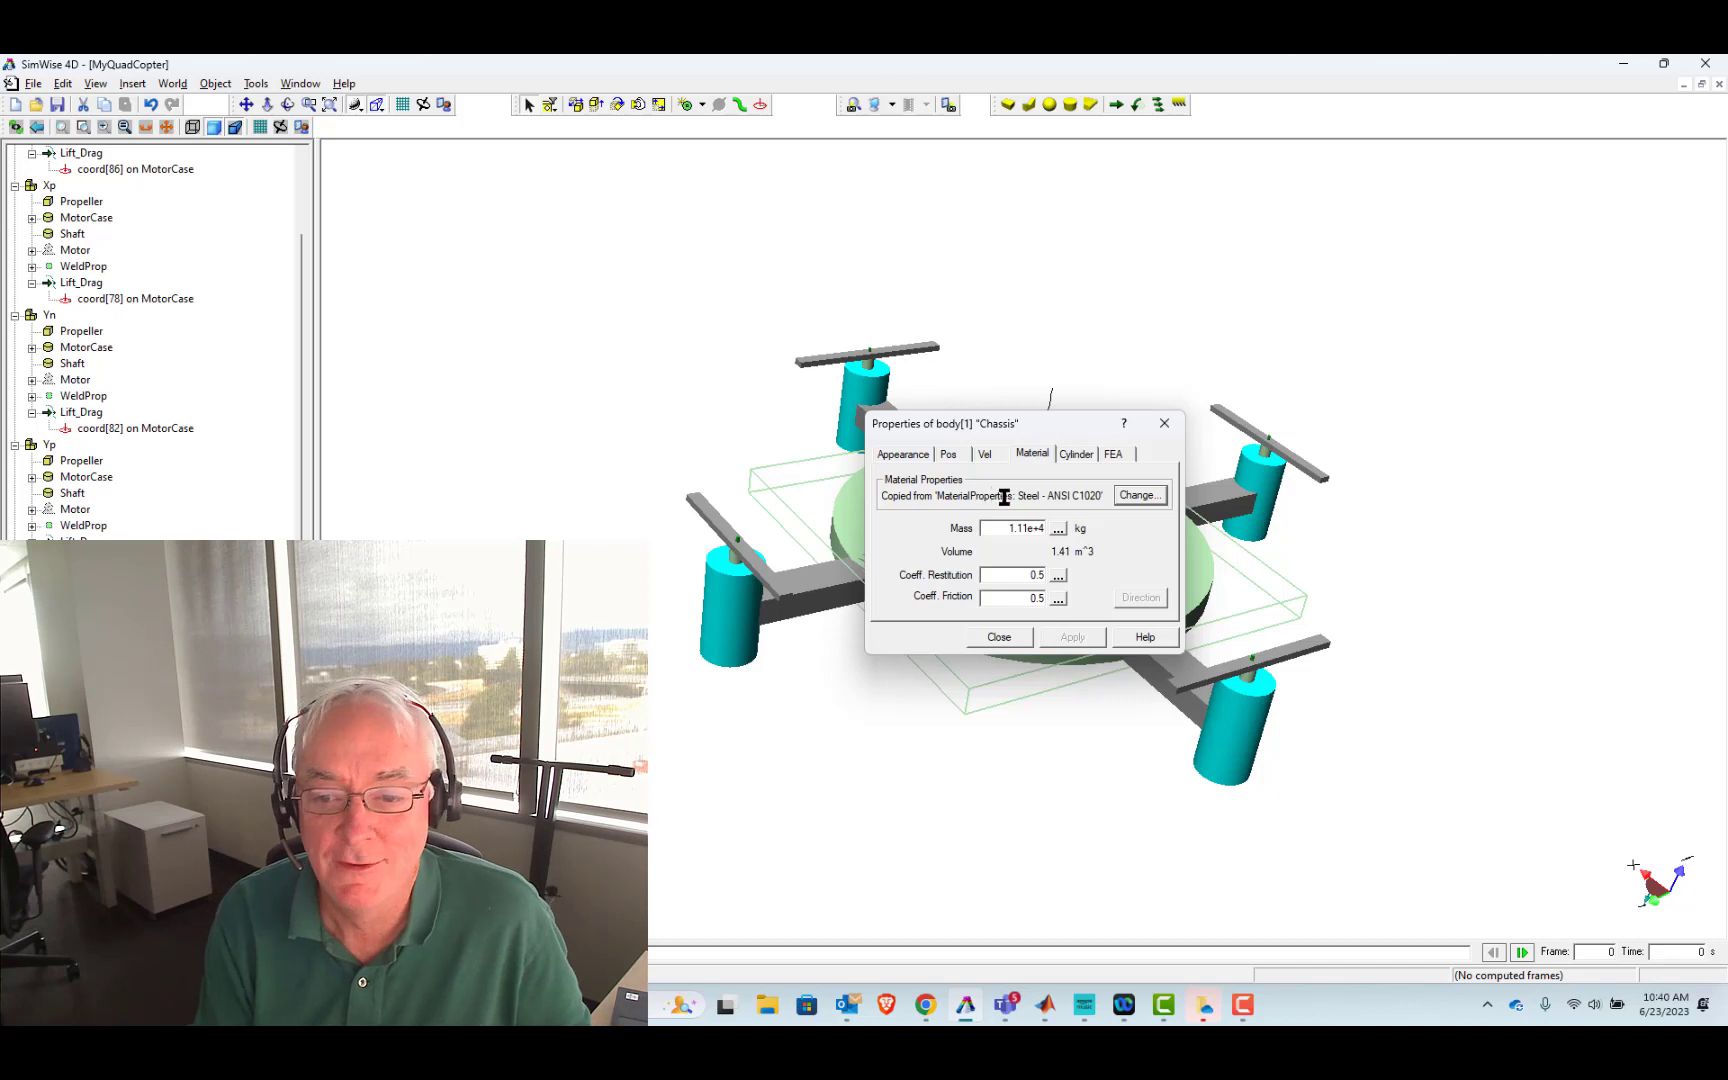
pyautogui.click(1163, 426)
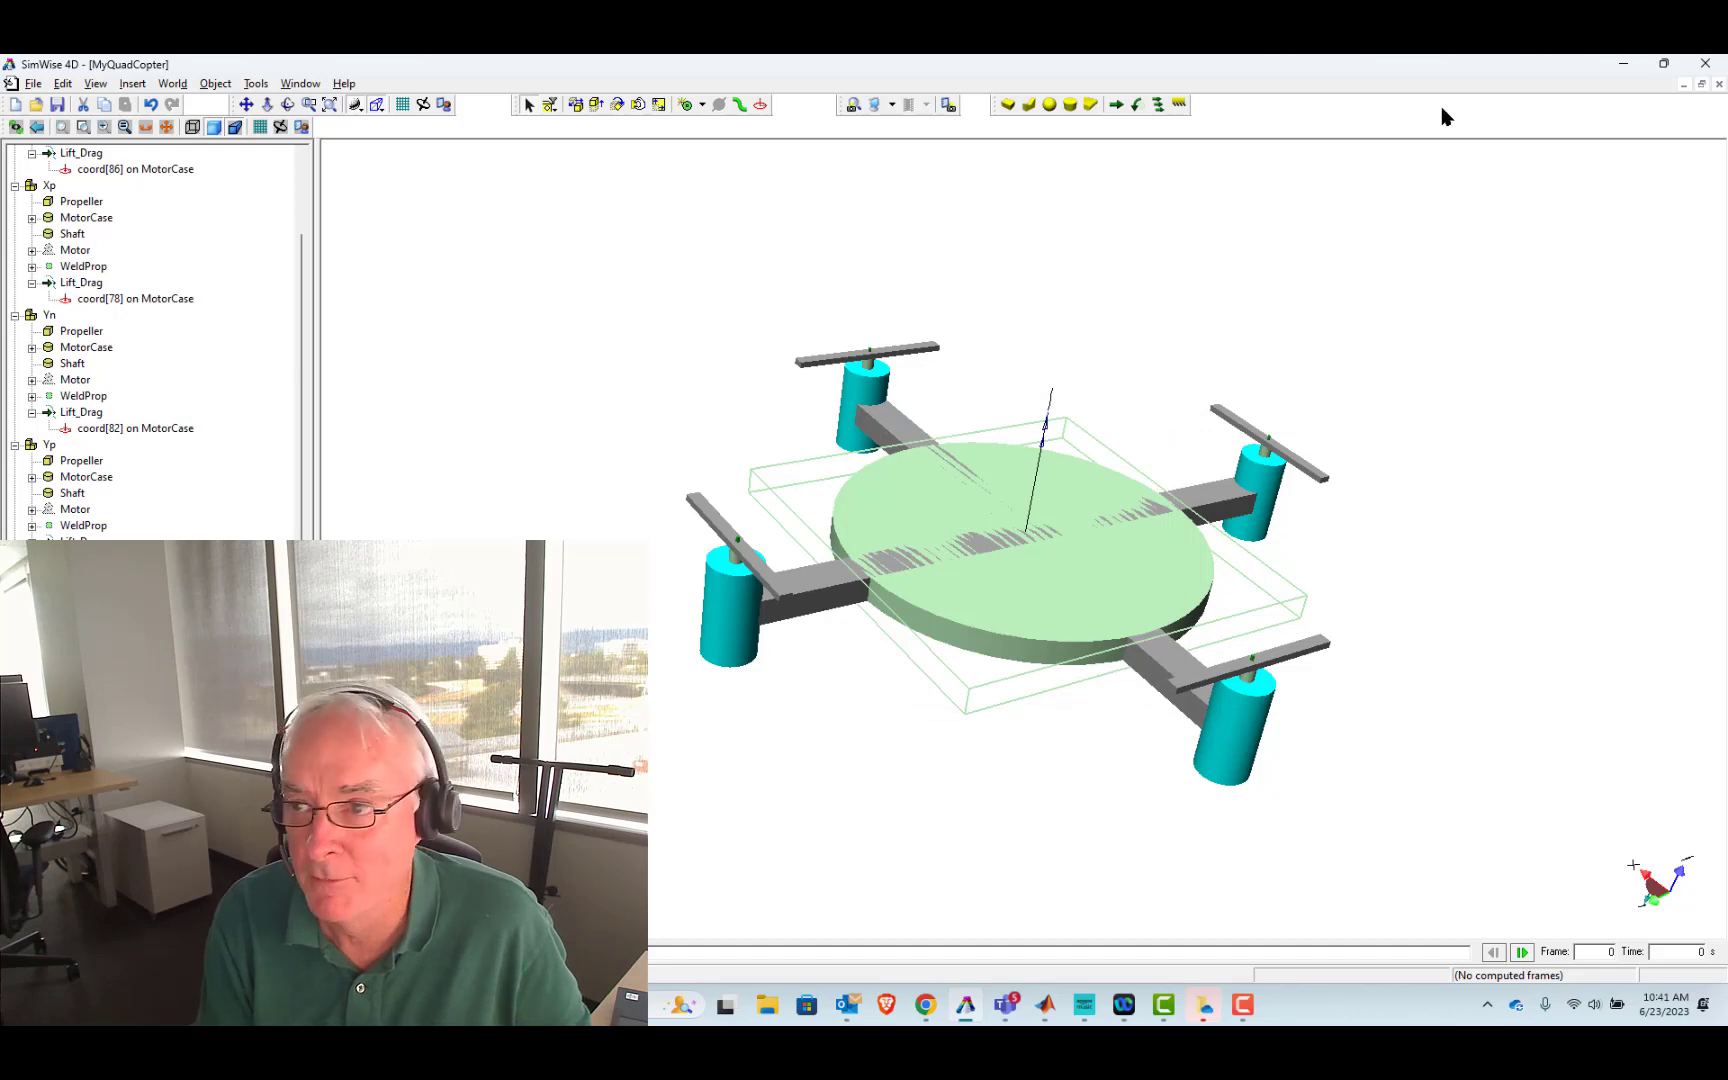
pyautogui.click(1624, 64)
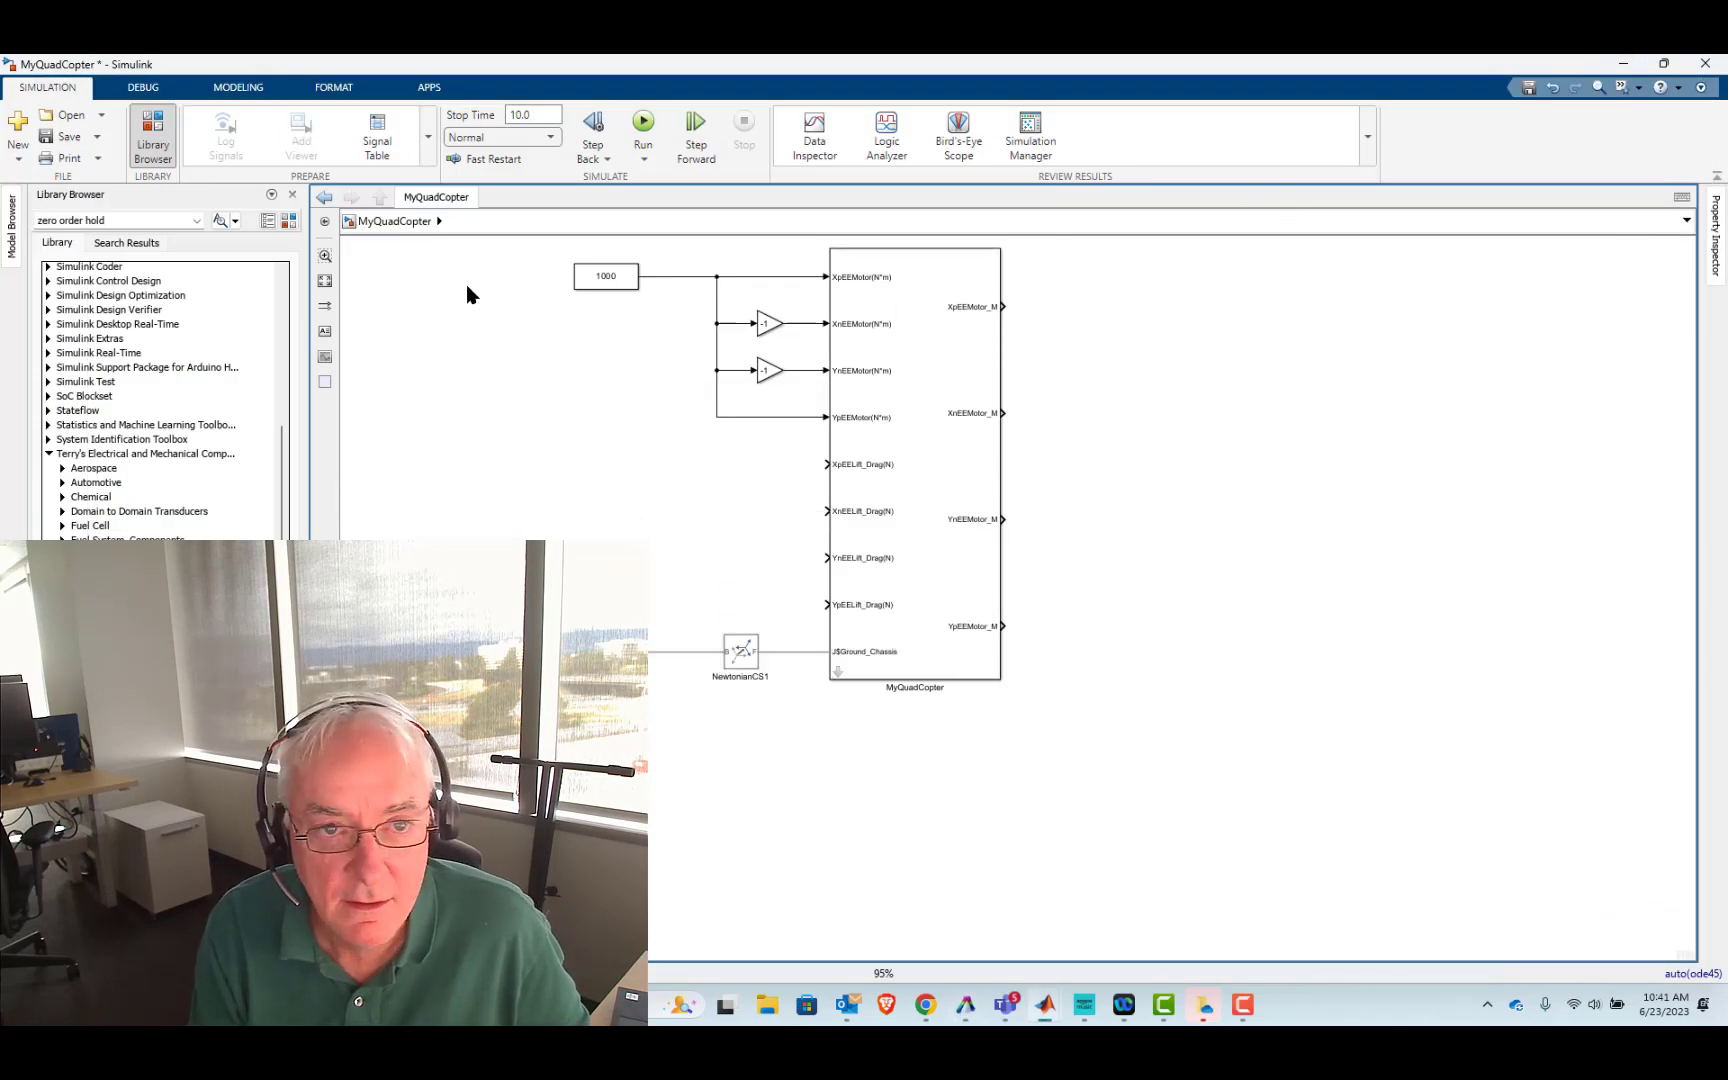
# - Copy the 1000 constant and set the copy's value to 20000*9.8/4
pyautogui.moveTo(609, 283)
pyautogui.mouseDown()
pyautogui.moveTo(544, 478)
pyautogui.moveTo(830, 465)
pyautogui.mouseUp()
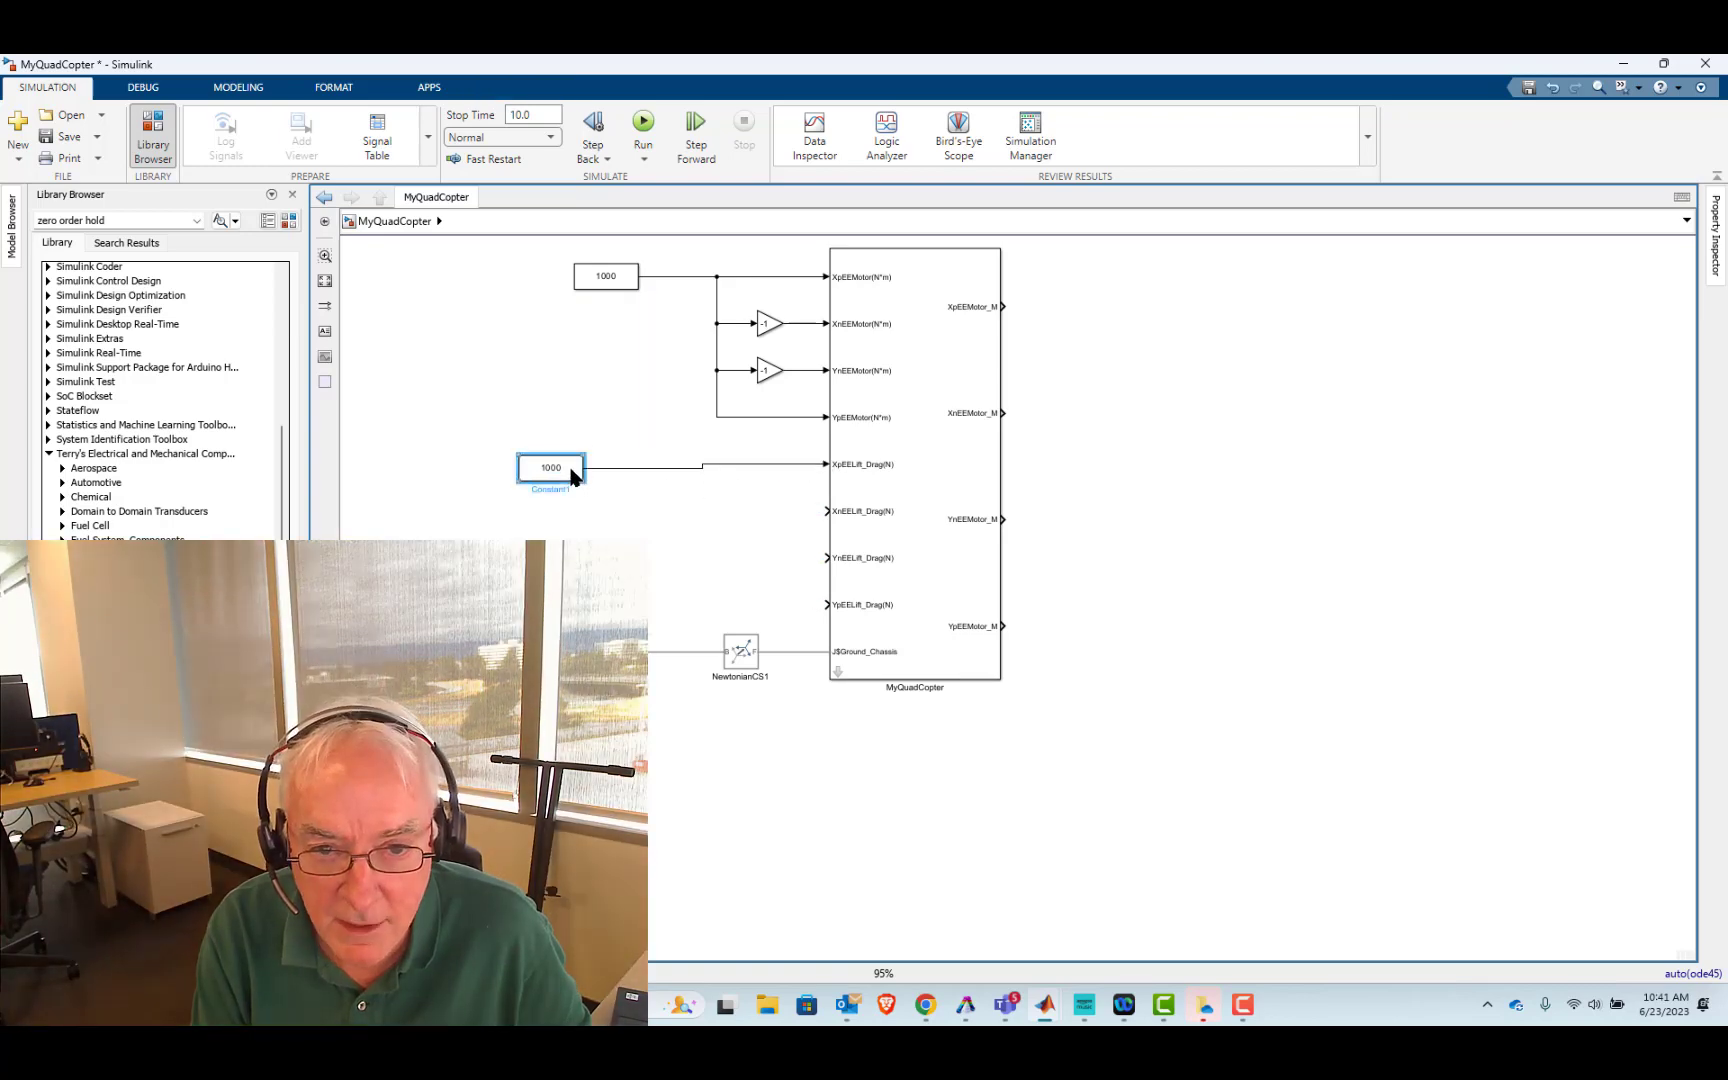
pyautogui.moveTo(575, 477); pyautogui.dragTo(672, 499)
pyautogui.doubleClick(629, 481)
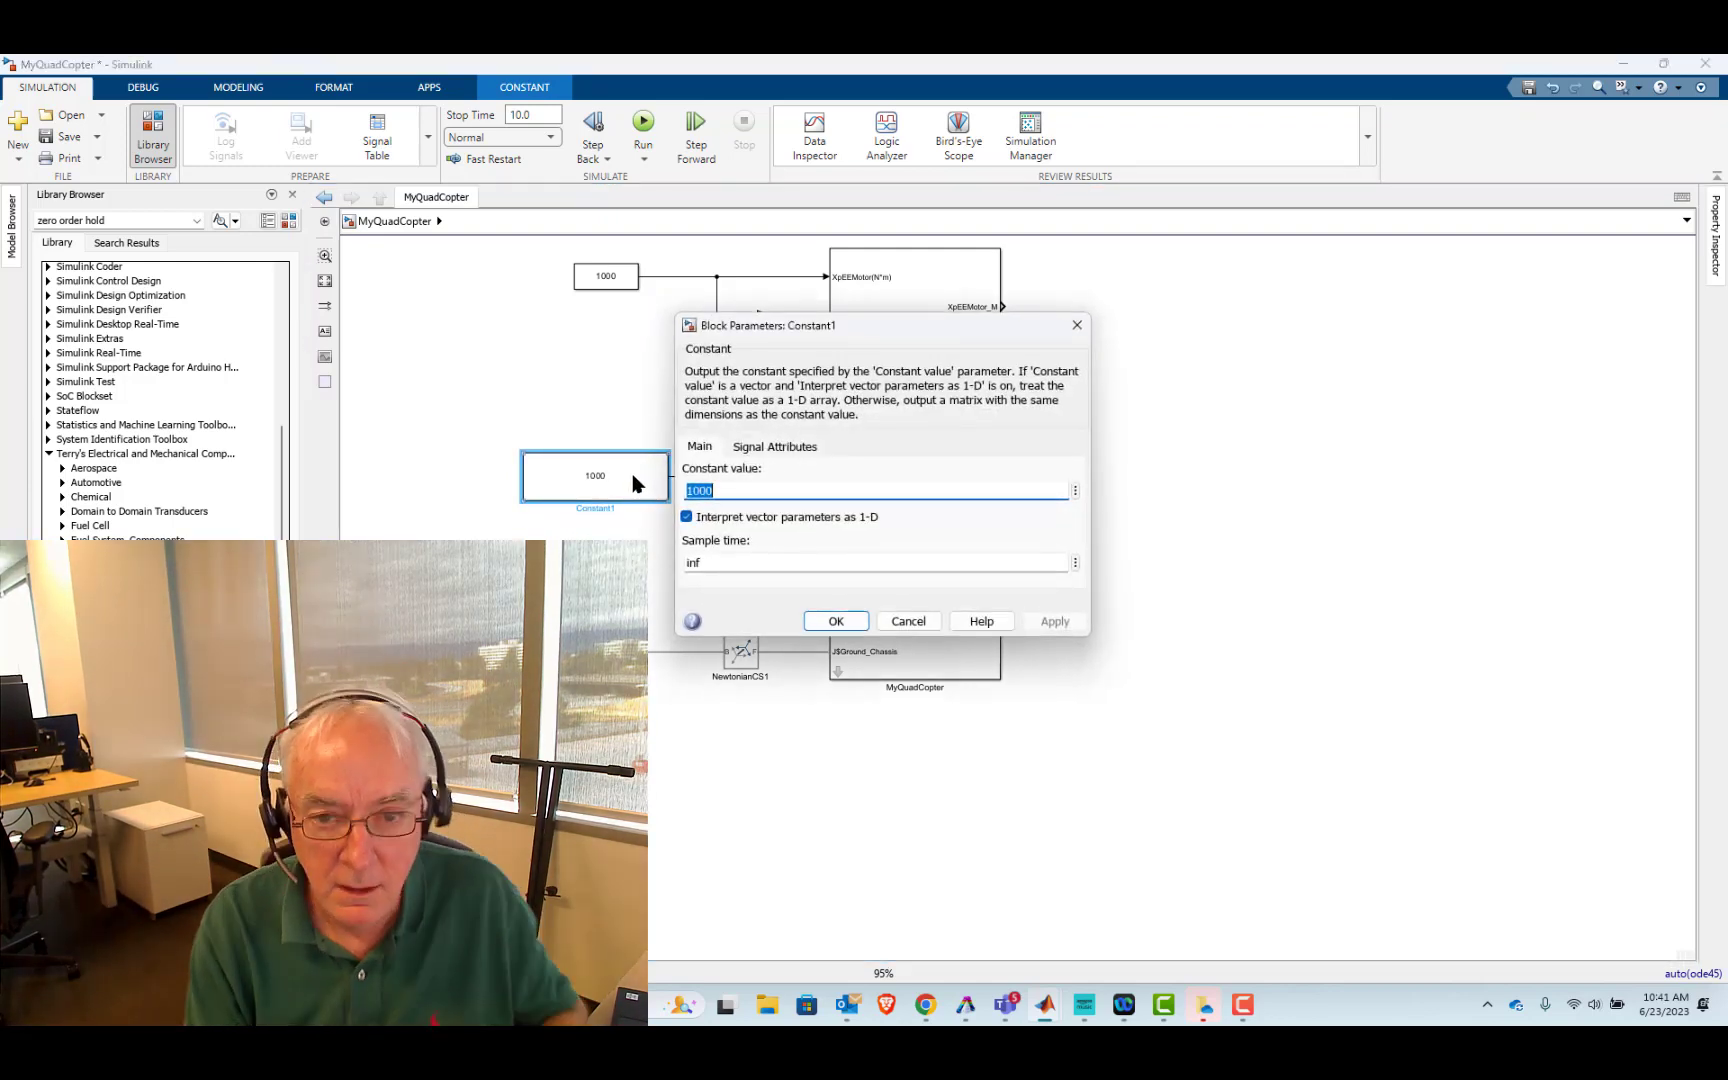
pyautogui.write('20000')
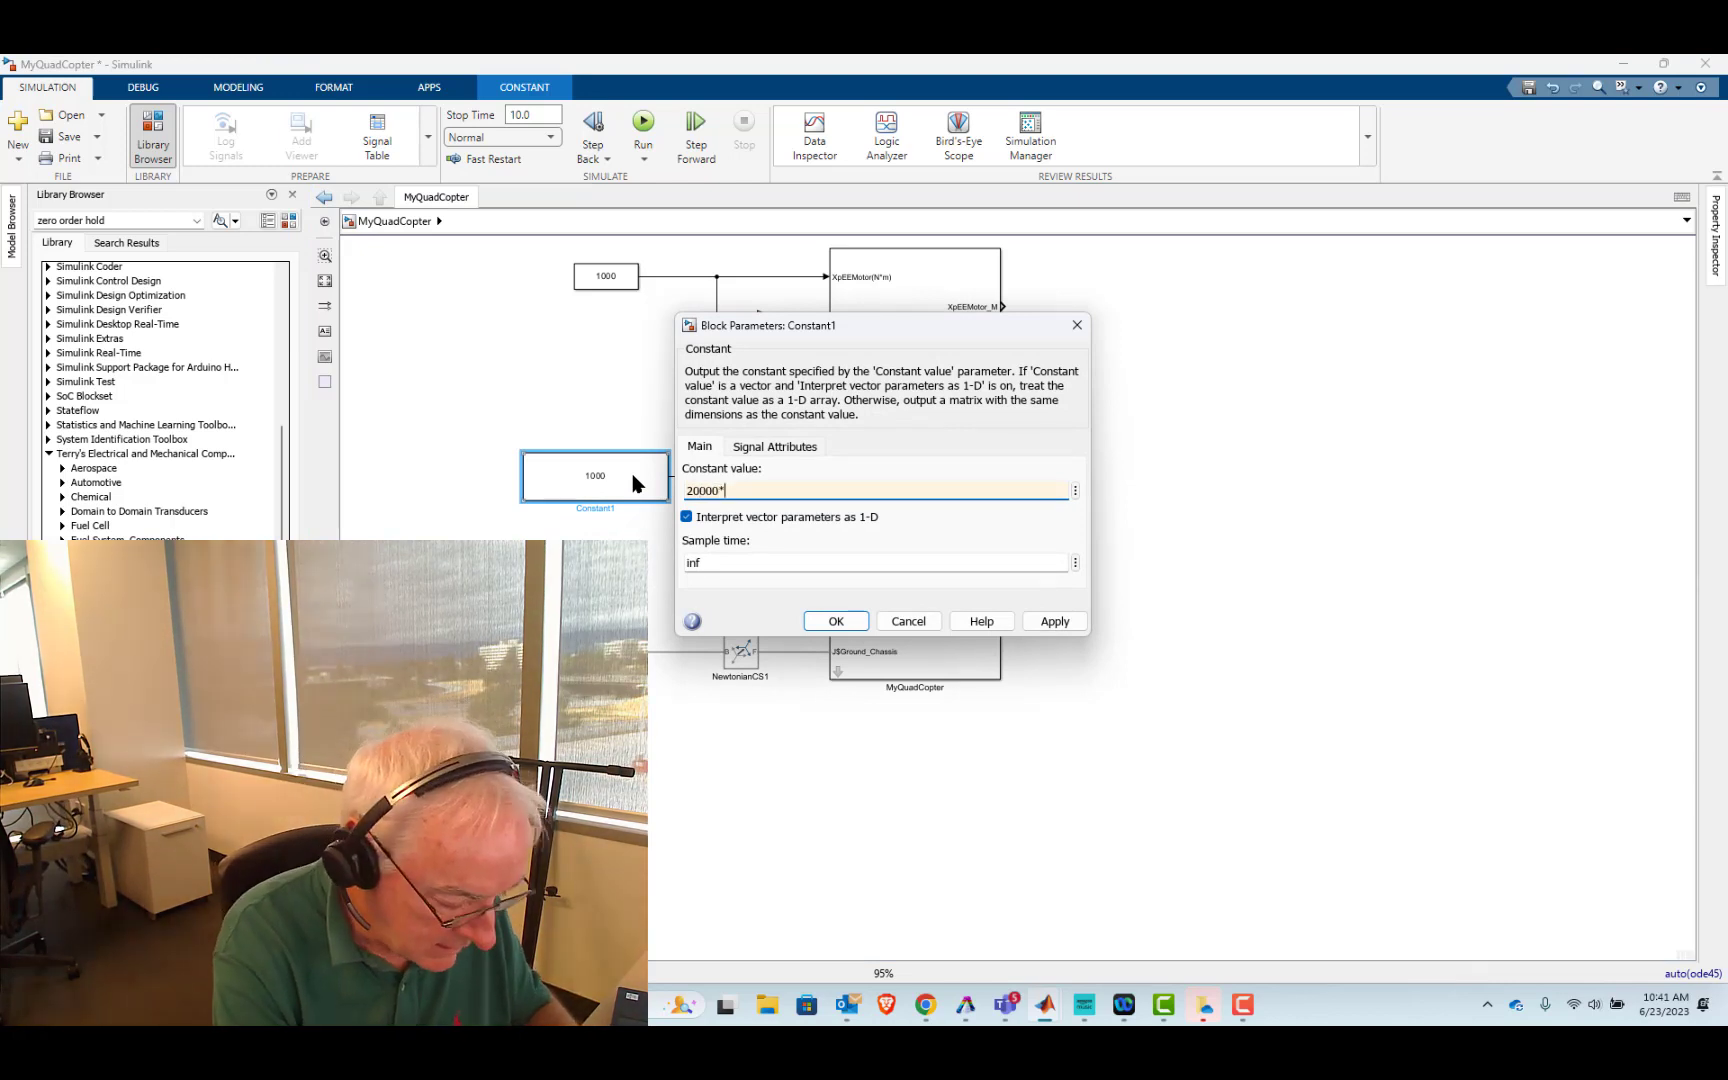
pyautogui.write('*9.')
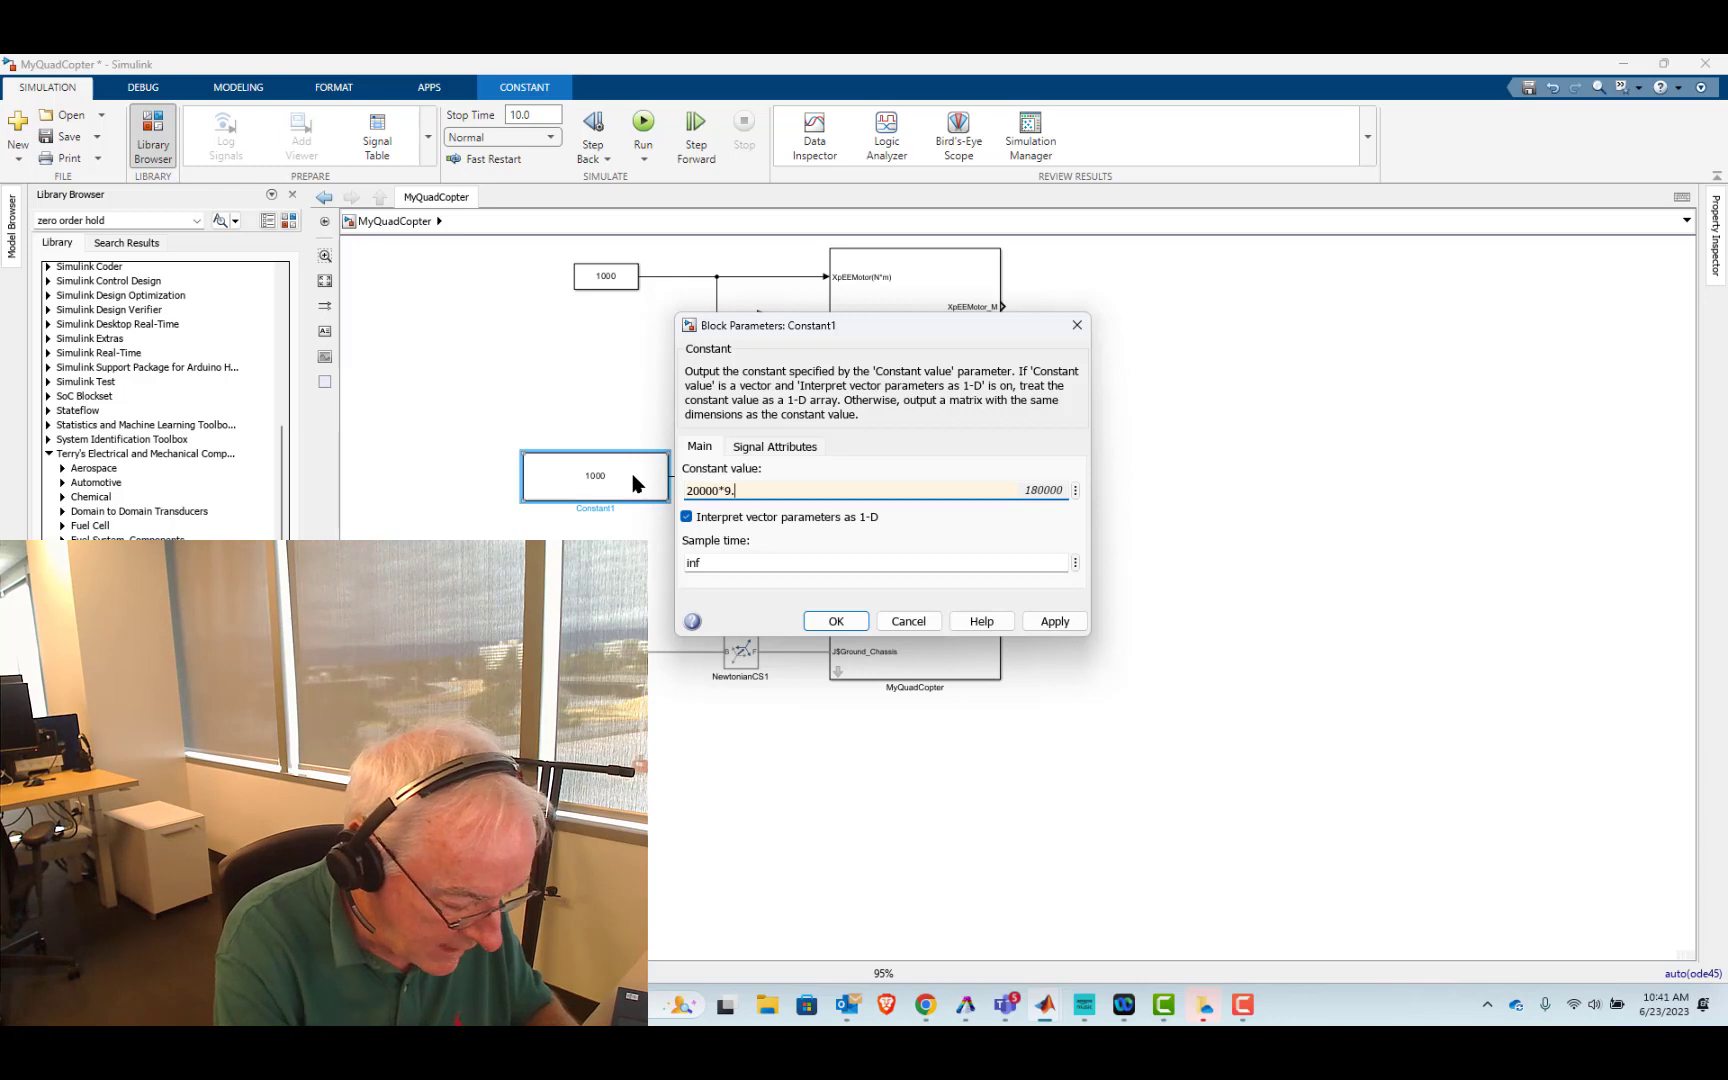
pyautogui.write('8/4')
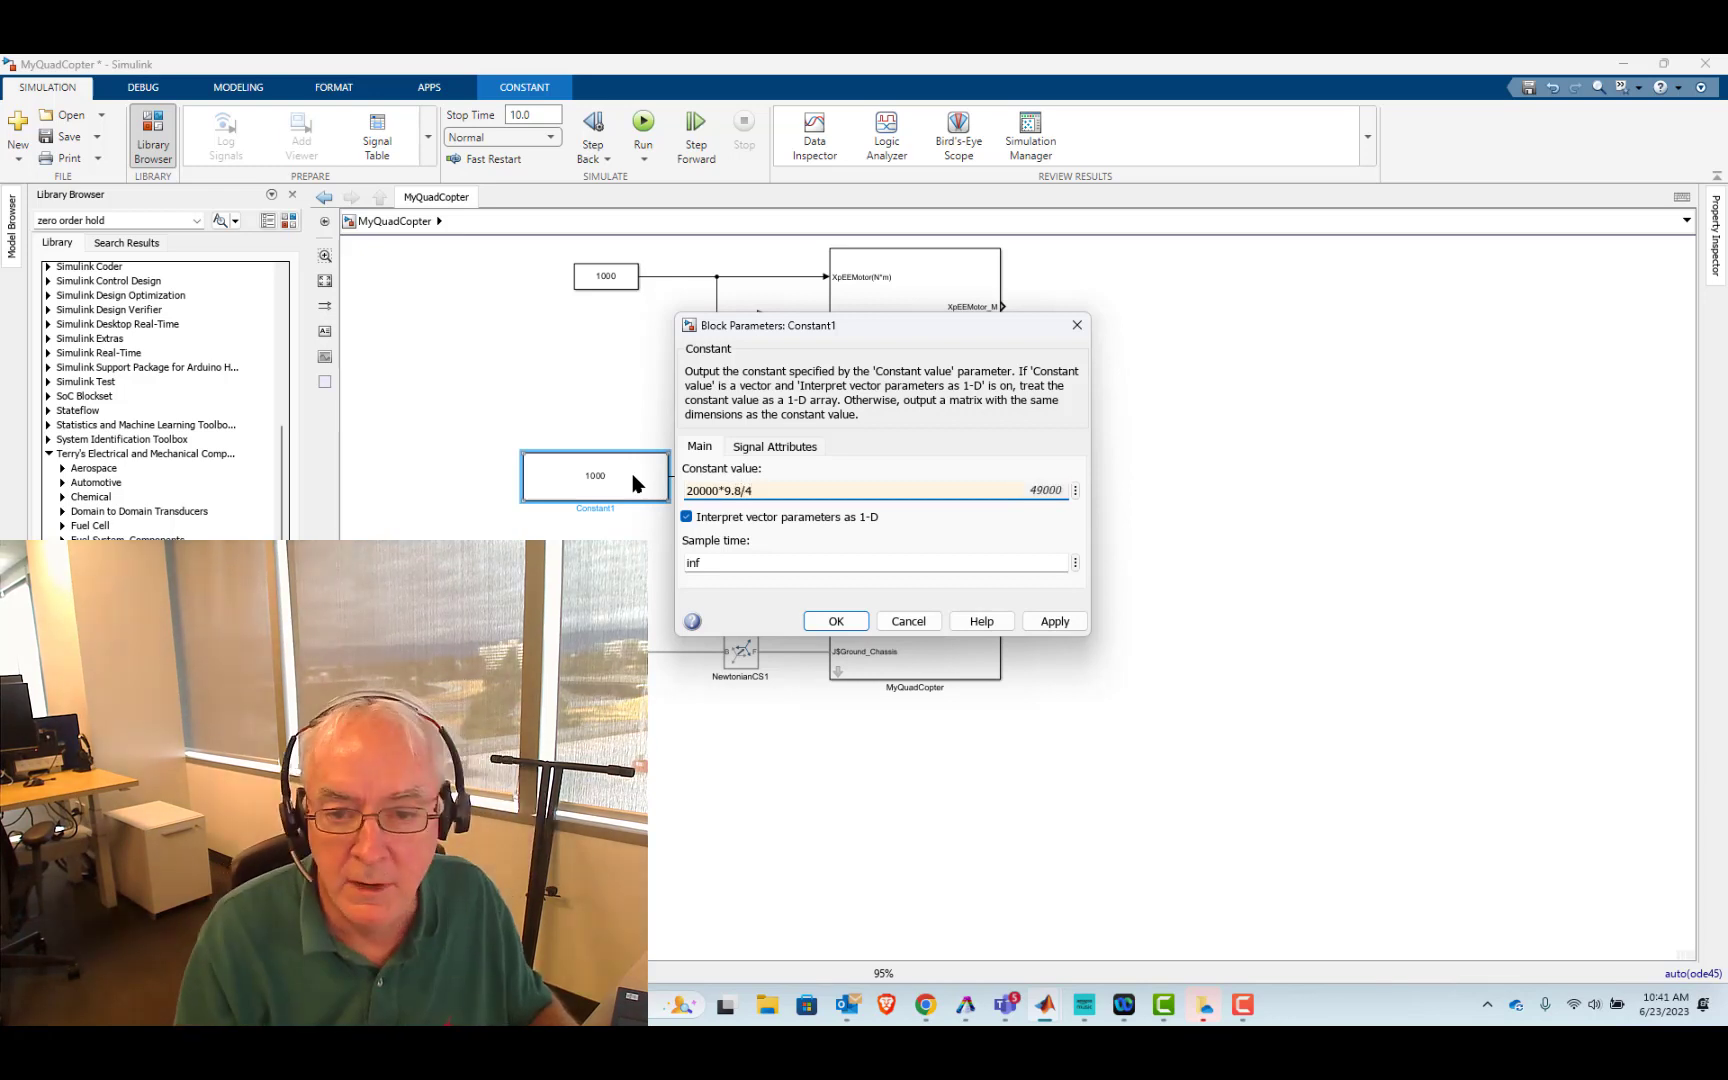
pyautogui.click(836, 621)
# - Wire the lift constant into the XpEELift_Drag and XnEELift_Drag inputs and run
pyautogui.moveTo(651, 489)
pyautogui.mouseDown()
pyautogui.moveTo(710, 480)
pyautogui.moveTo(771, 609)
pyautogui.moveTo(841, 625)
pyautogui.moveTo(725, 548)
pyautogui.moveTo(710, 557)
pyautogui.mouseUp()
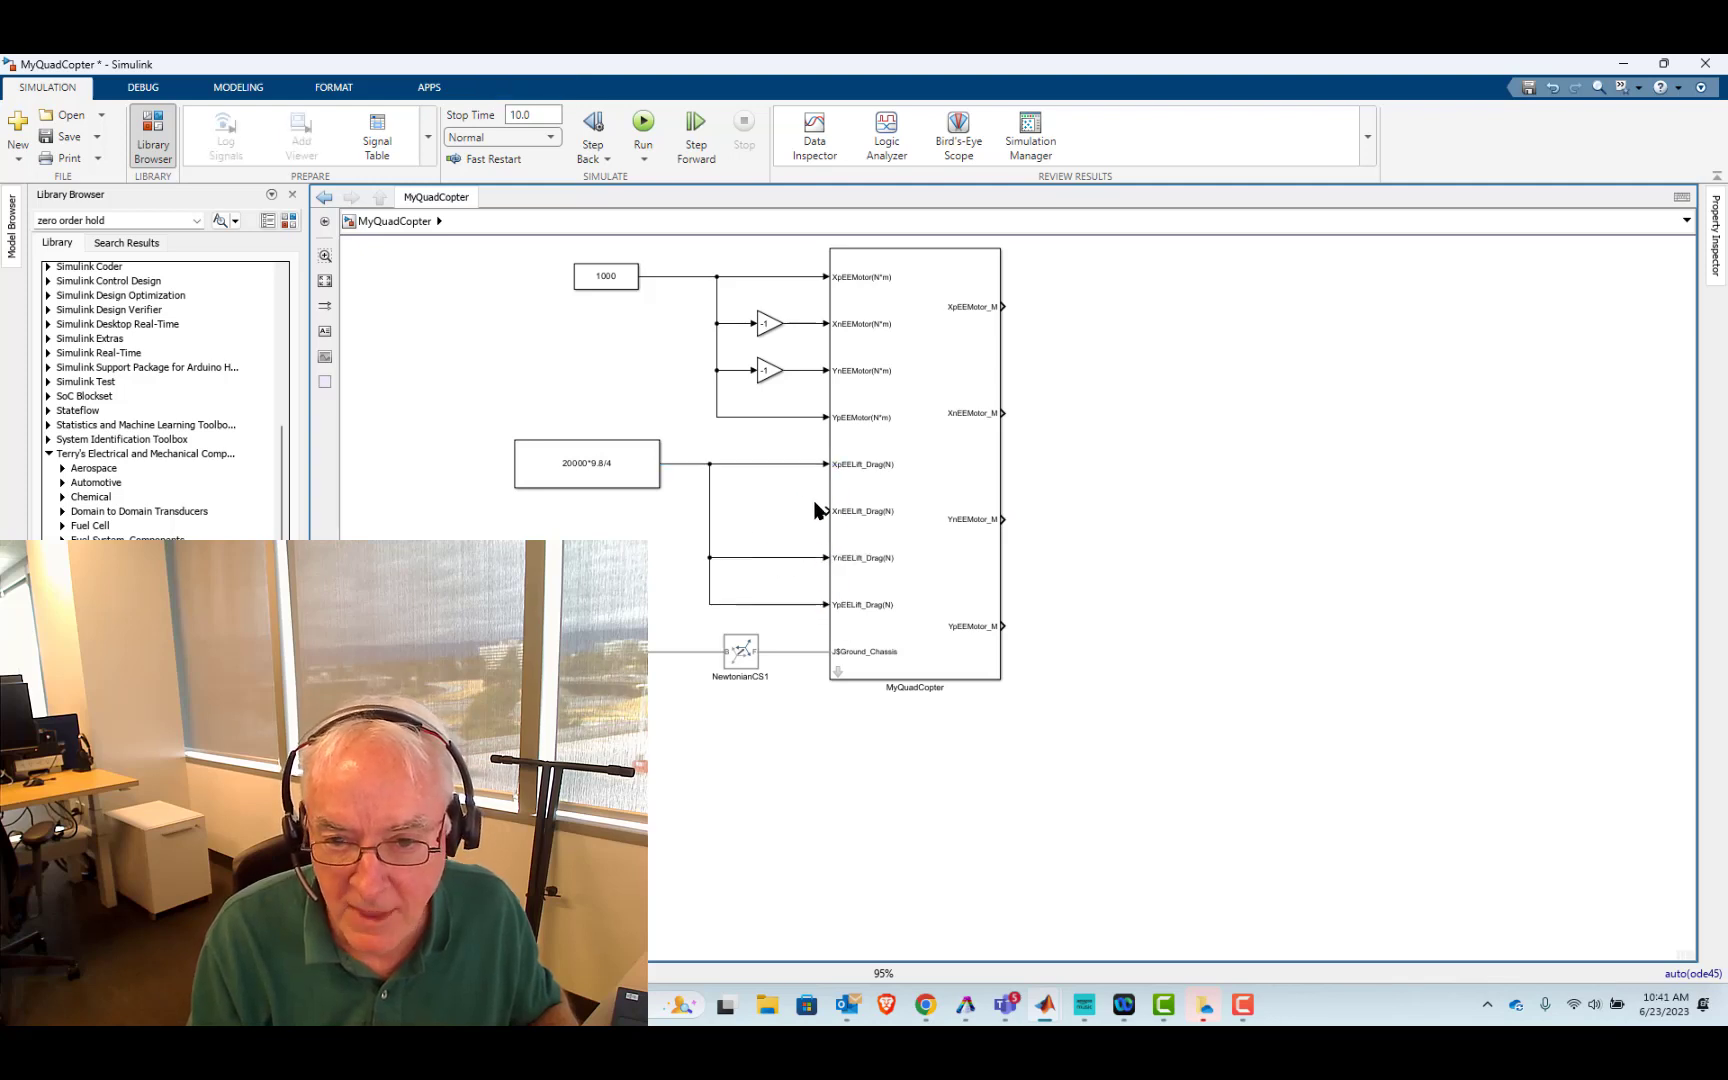
pyautogui.moveTo(818, 510); pyautogui.dragTo(709, 510)
pyautogui.click(643, 125)
# - Back in the Simulink model, close the dimension errors and open Constant1's parameters
pyautogui.moveTo(1064, 1012)
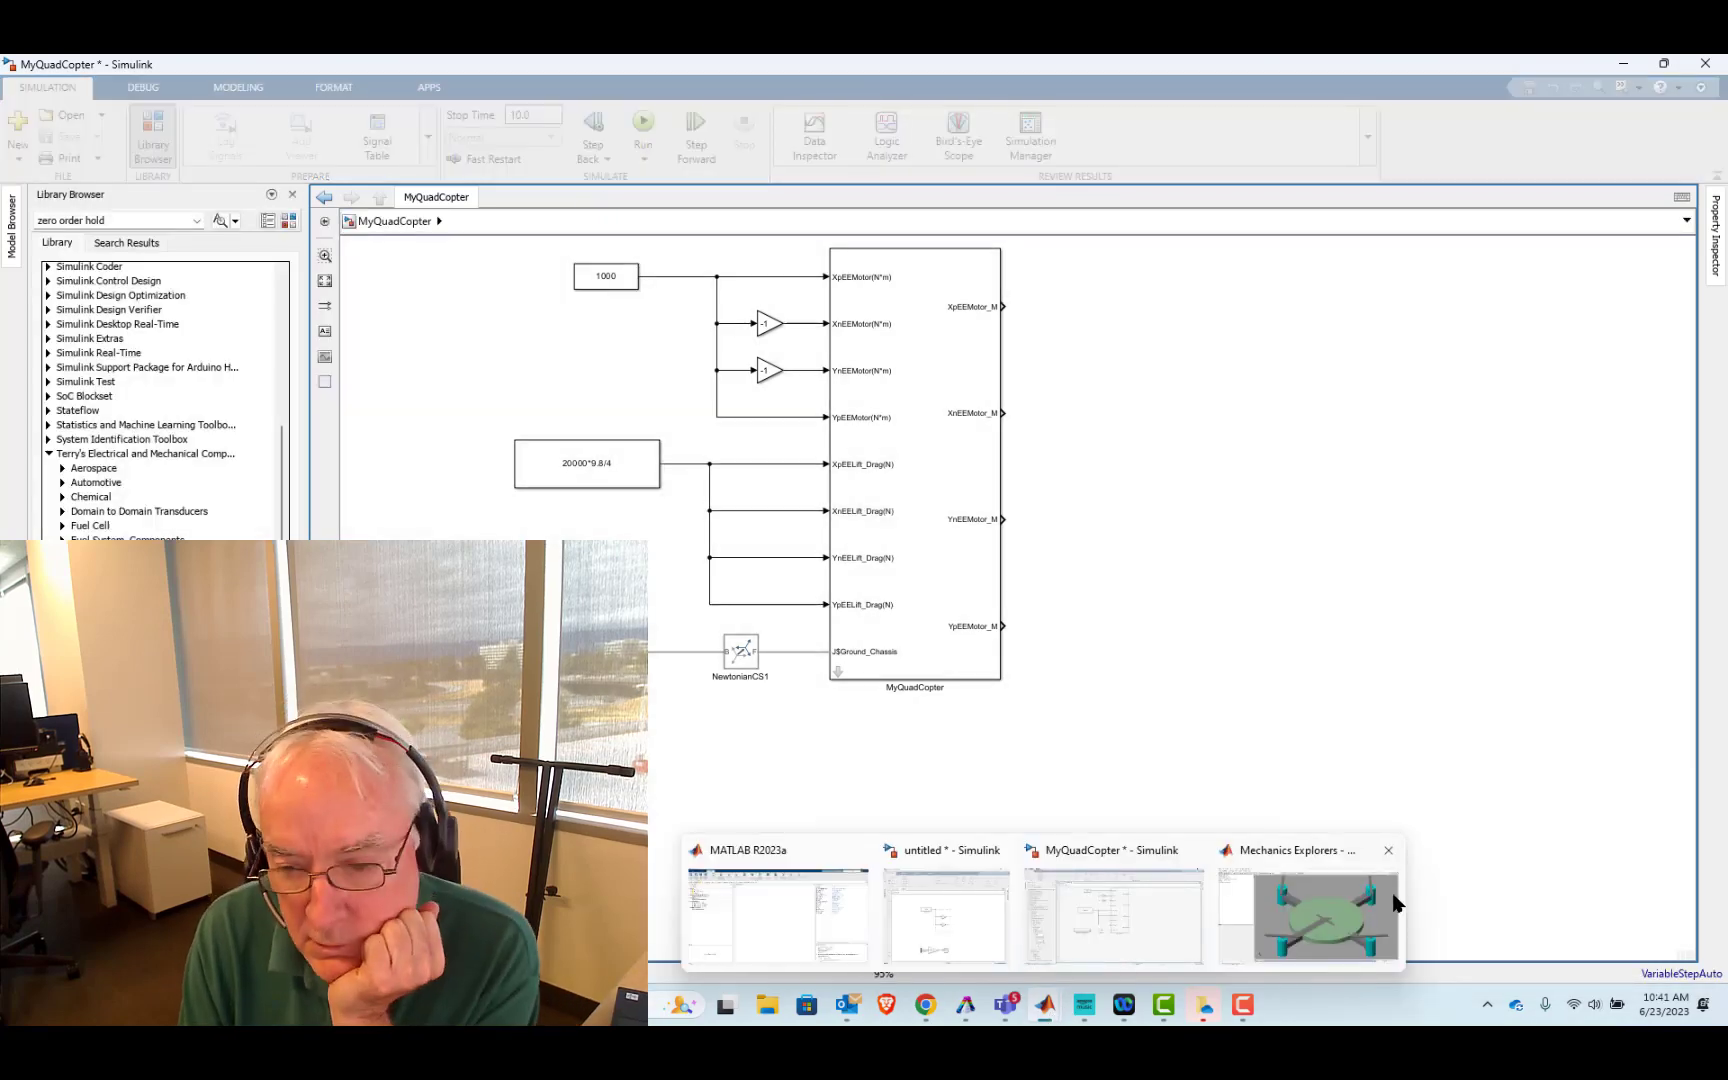
pyautogui.click(1340, 905)
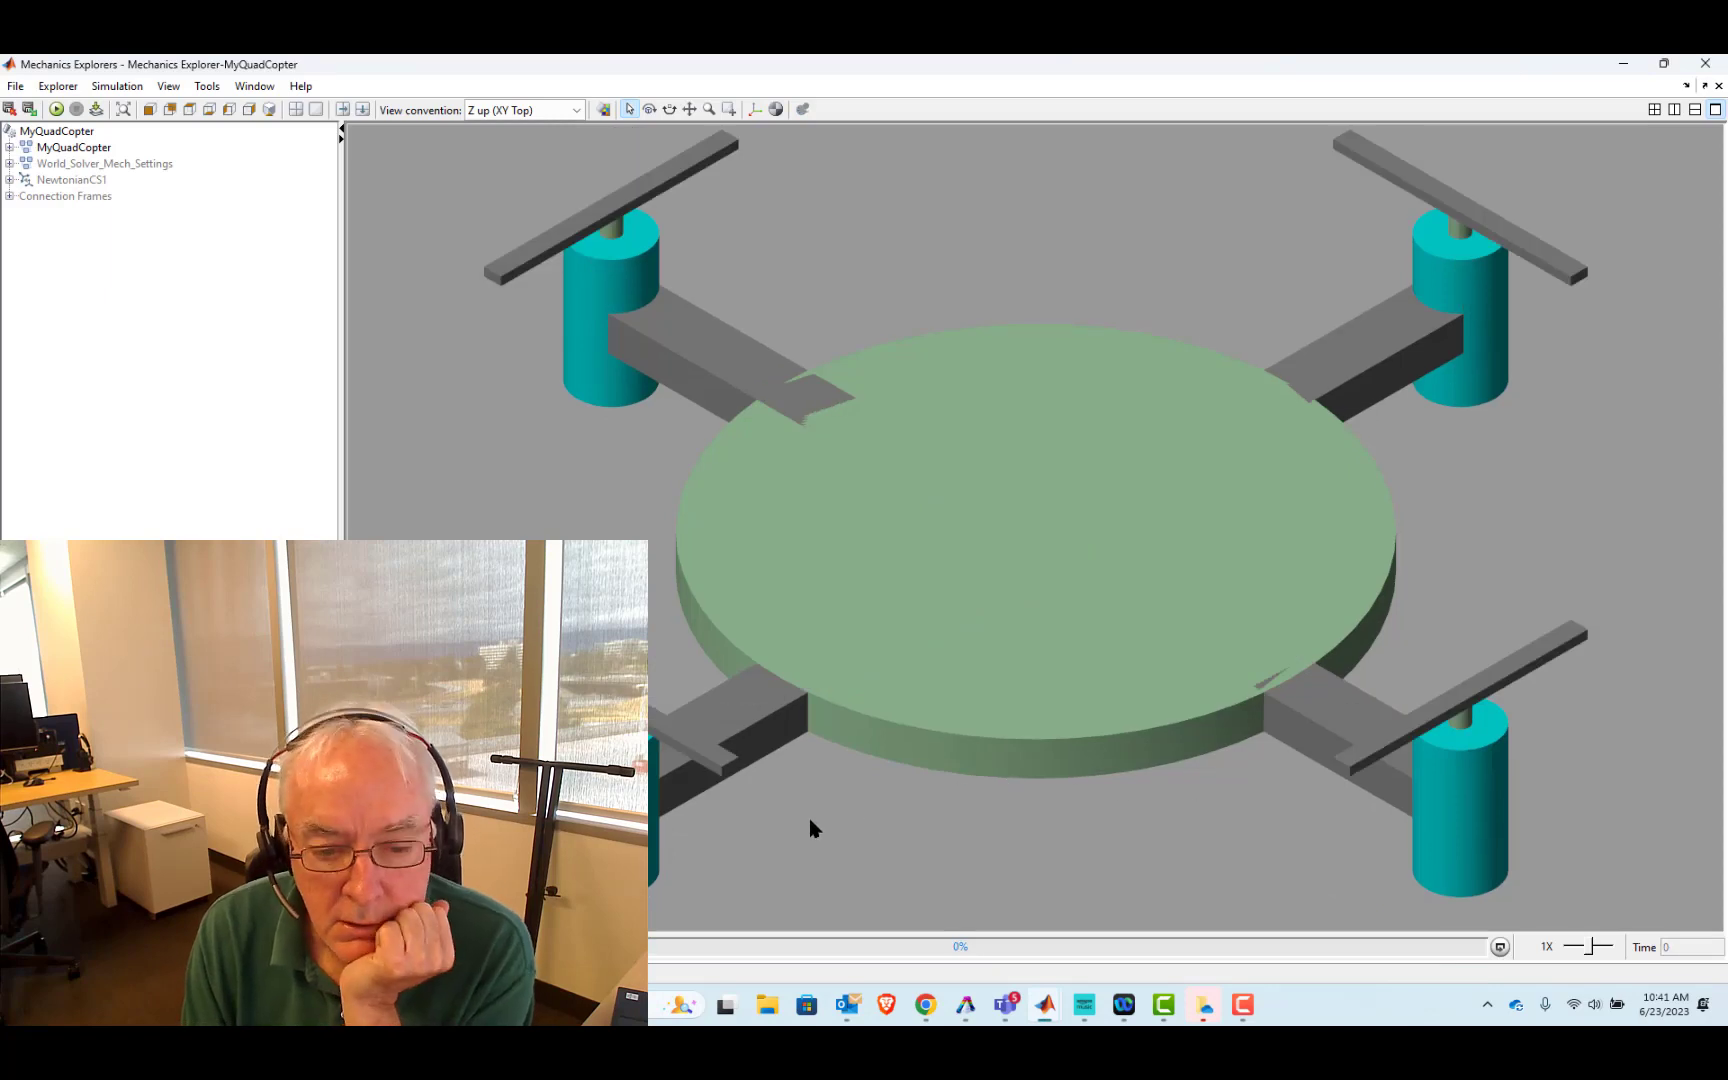
pyautogui.moveTo(1042, 1012)
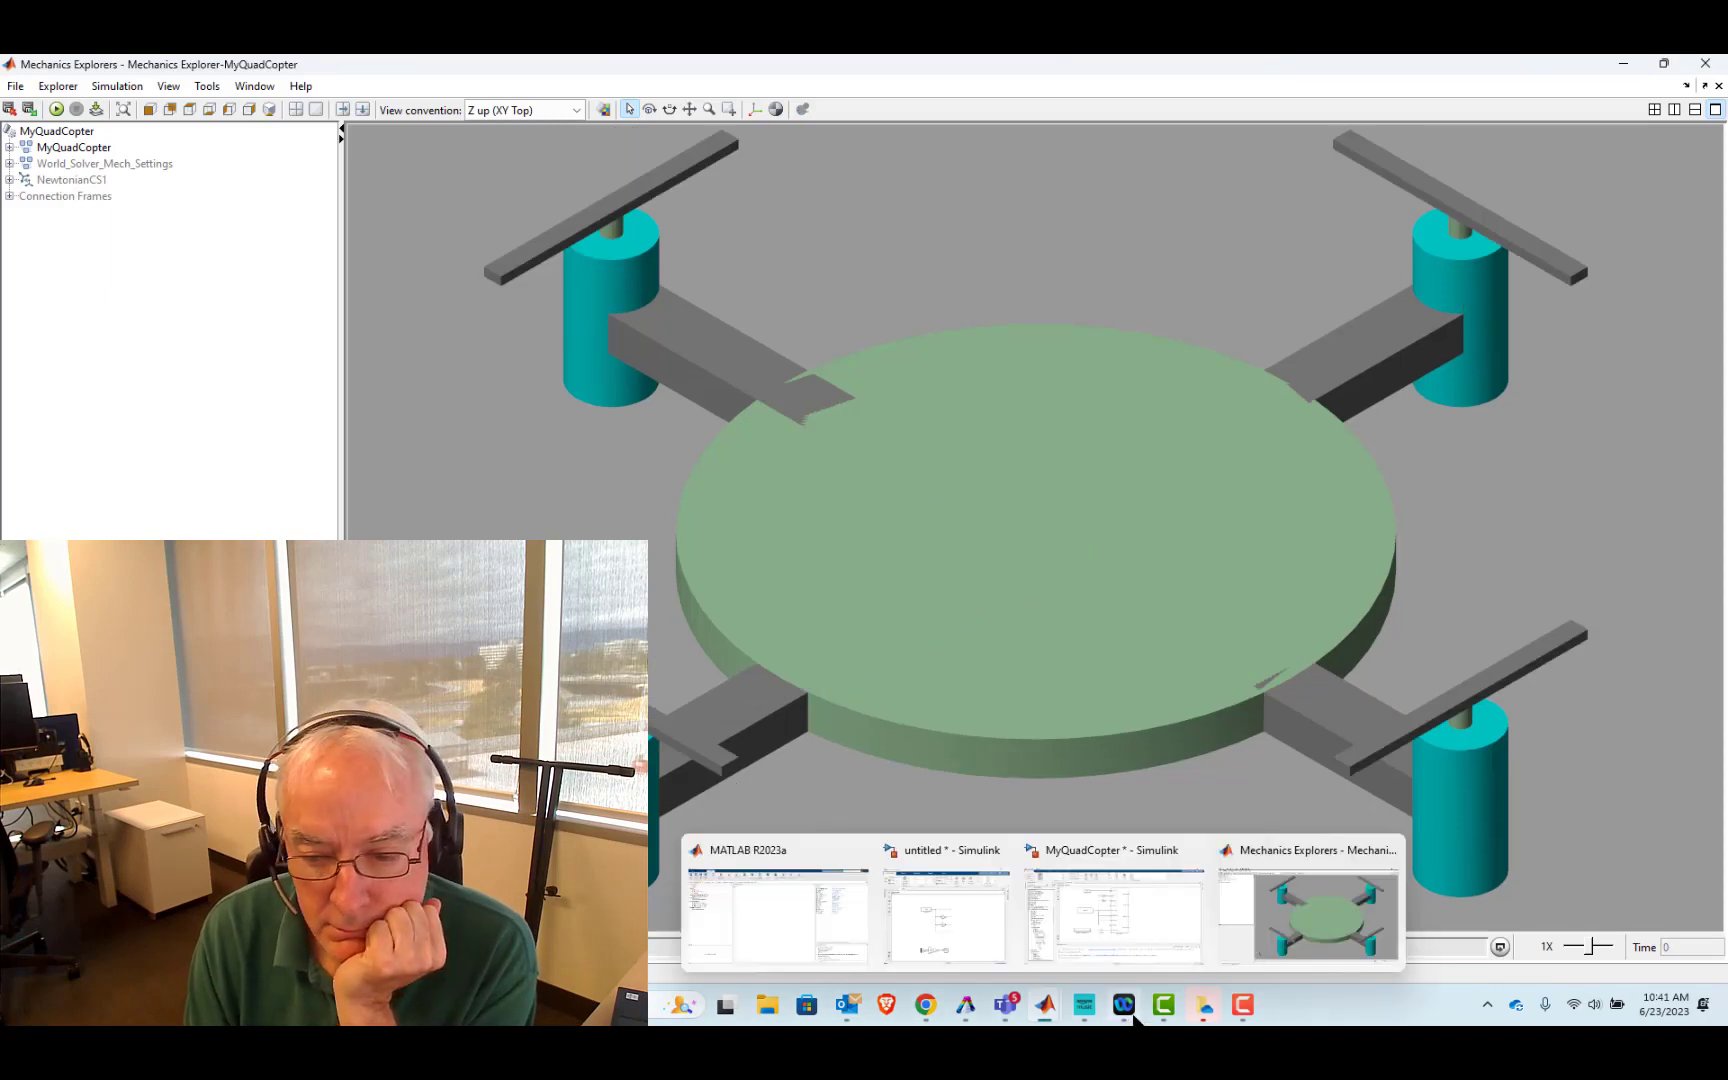
pyautogui.click(1095, 945)
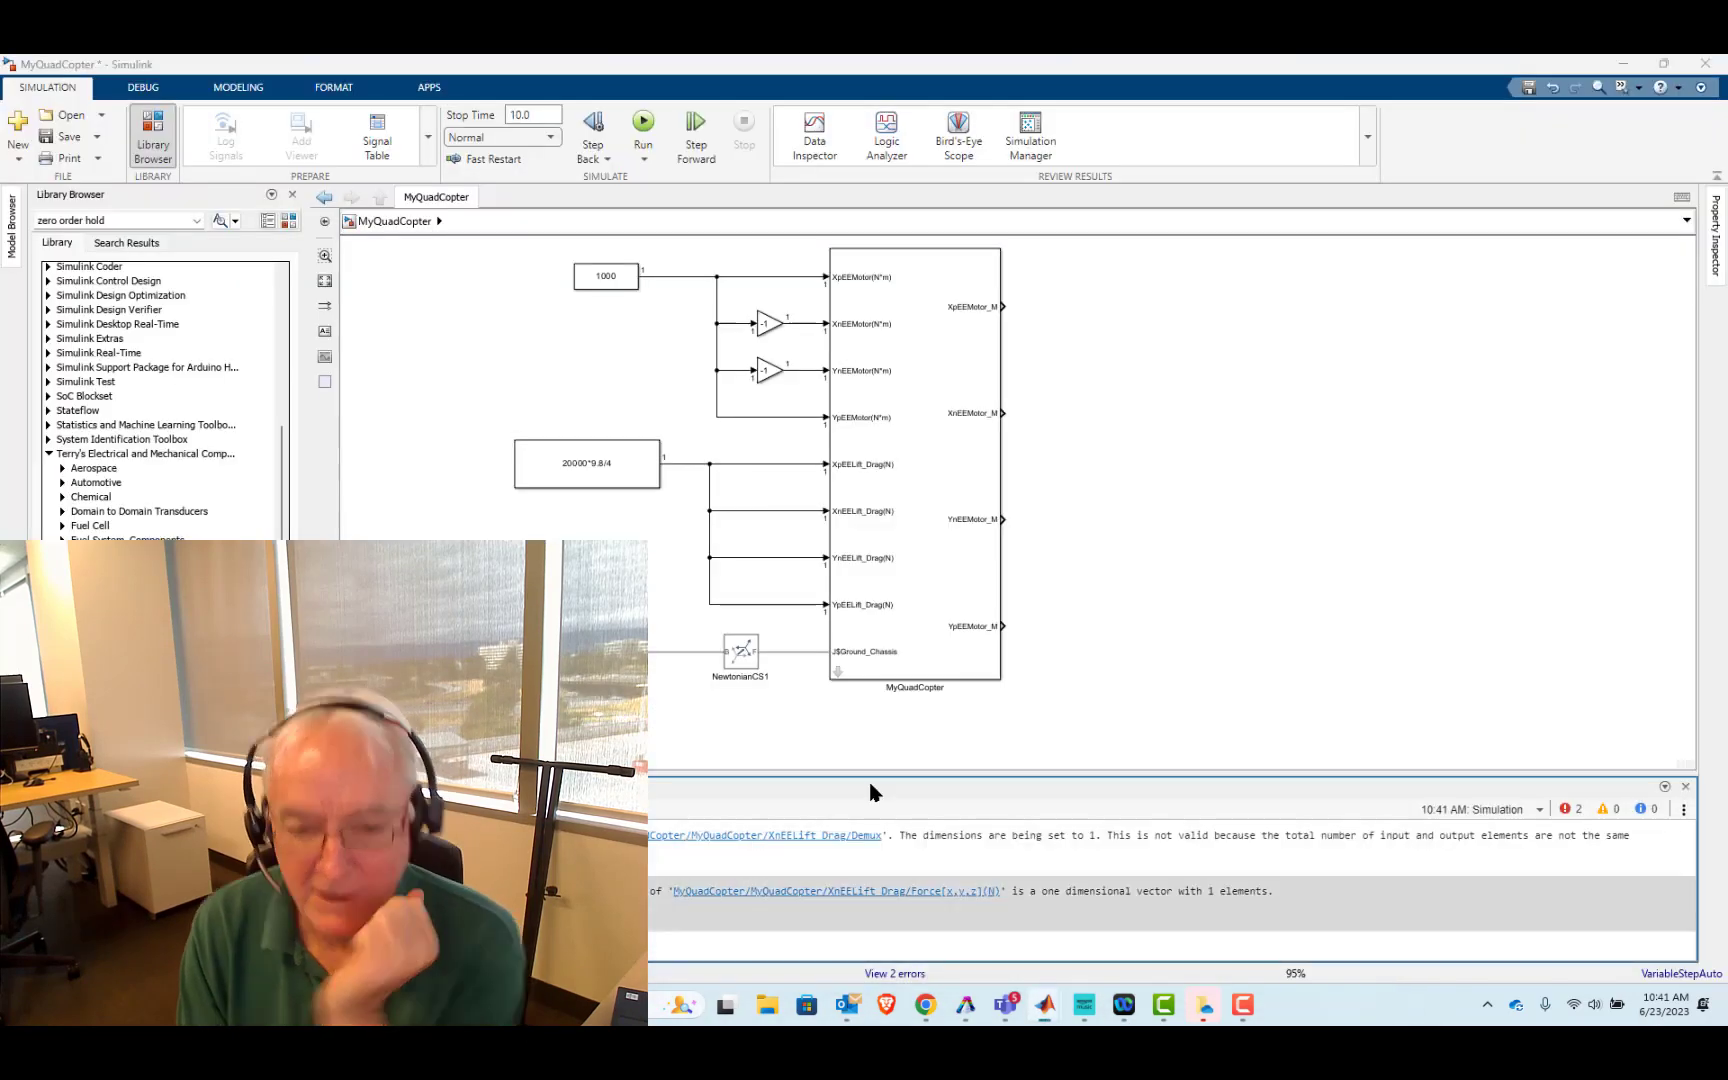
pyautogui.click(1684, 788)
pyautogui.click(598, 465)
pyautogui.doubleClick(628, 470)
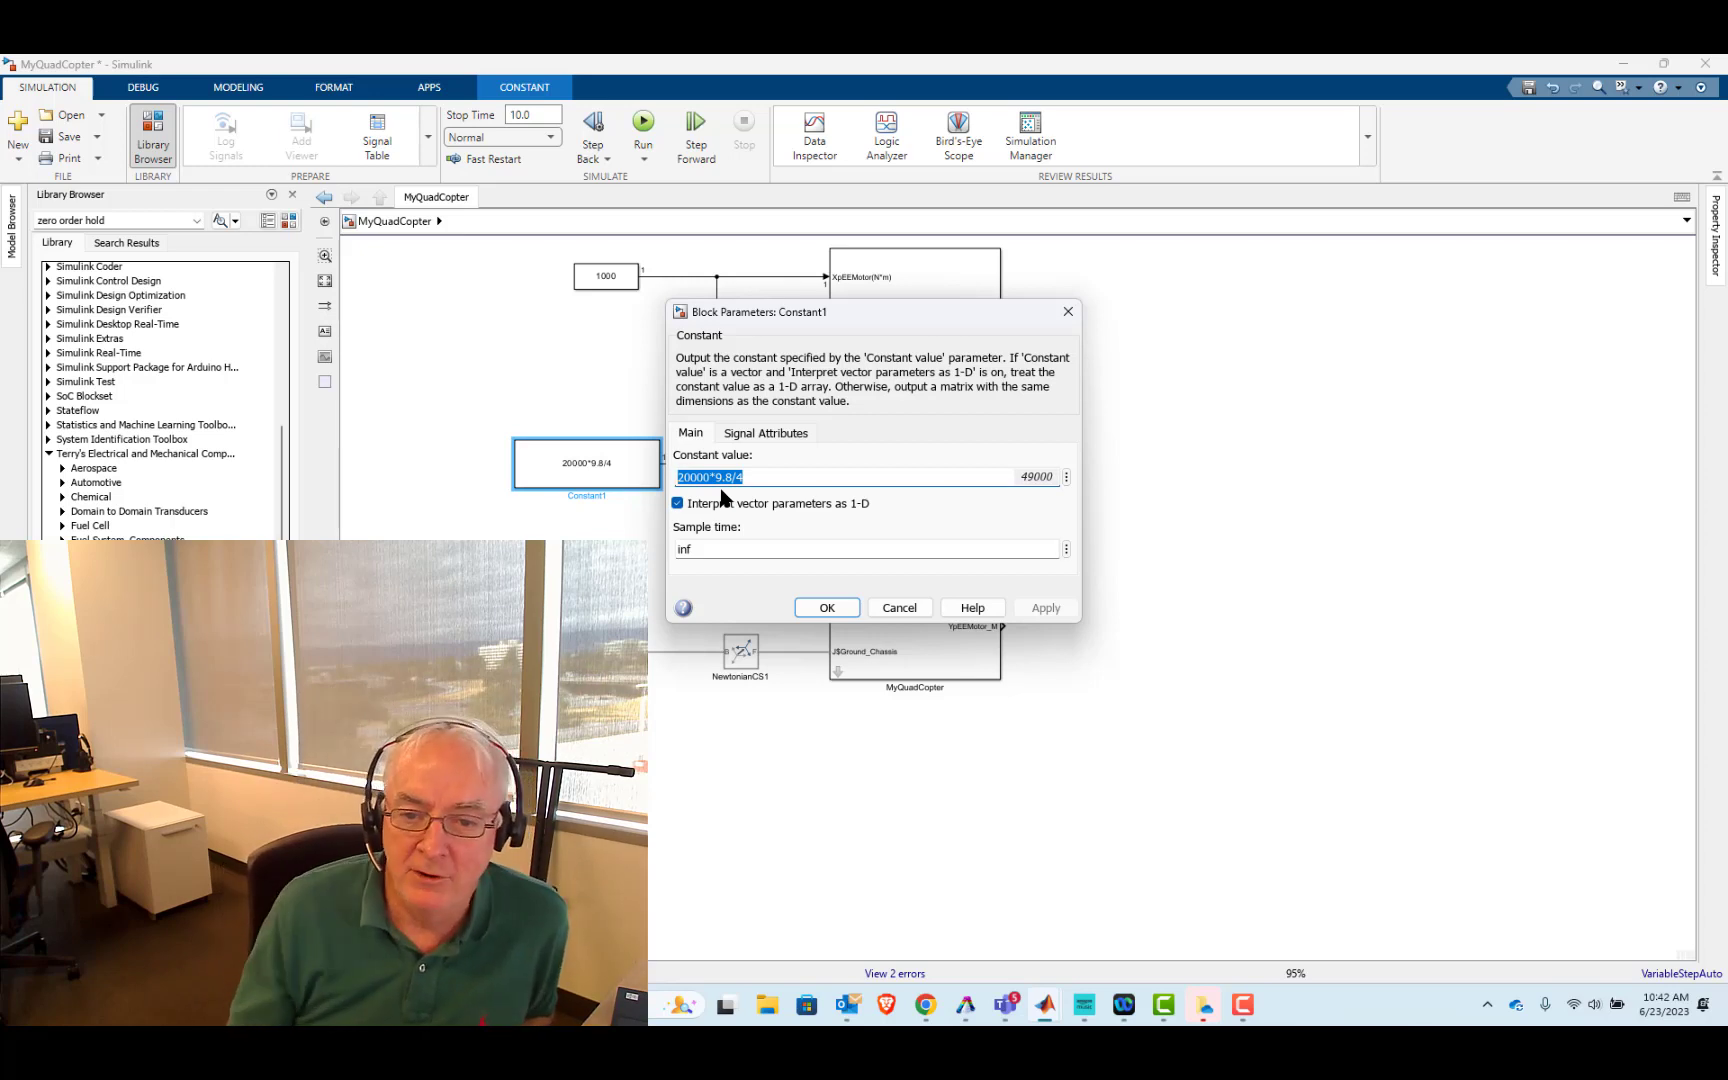
# - Change Constant1's value to [0, 0, 20000*9.8/4], apply it, and run the simulation again
pyautogui.click(767, 476)
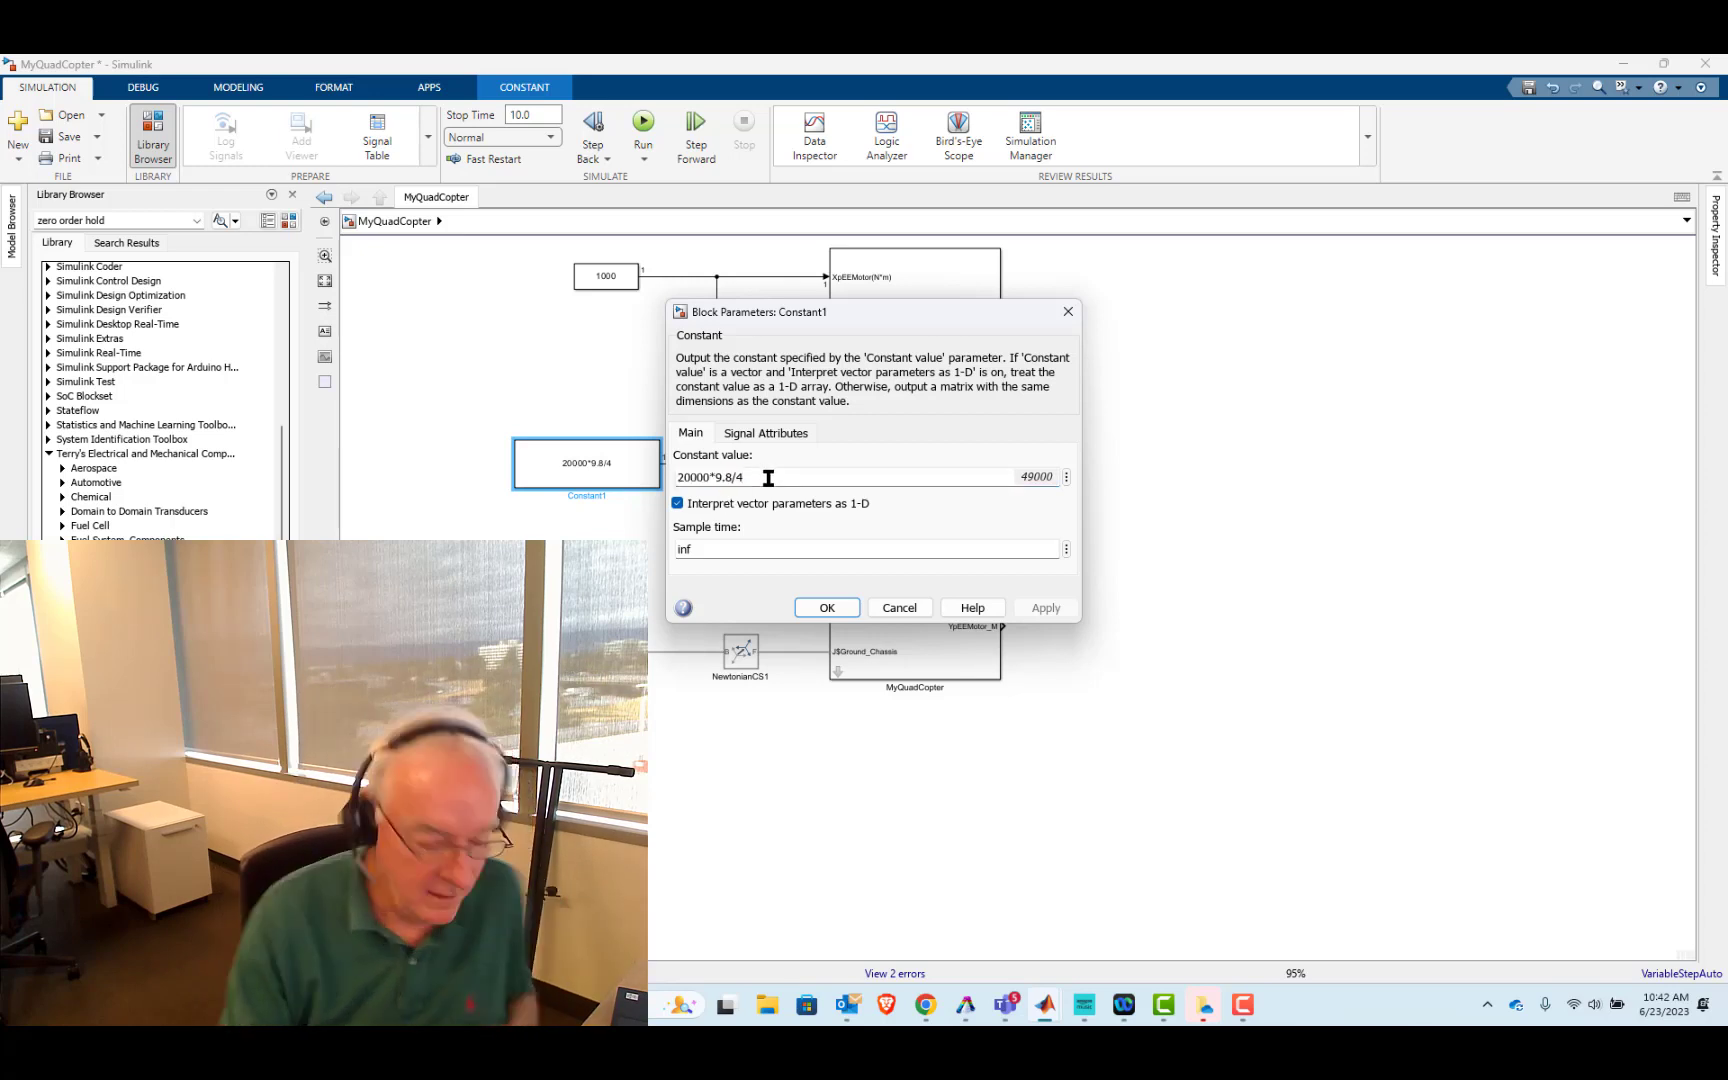
pyautogui.write(')')
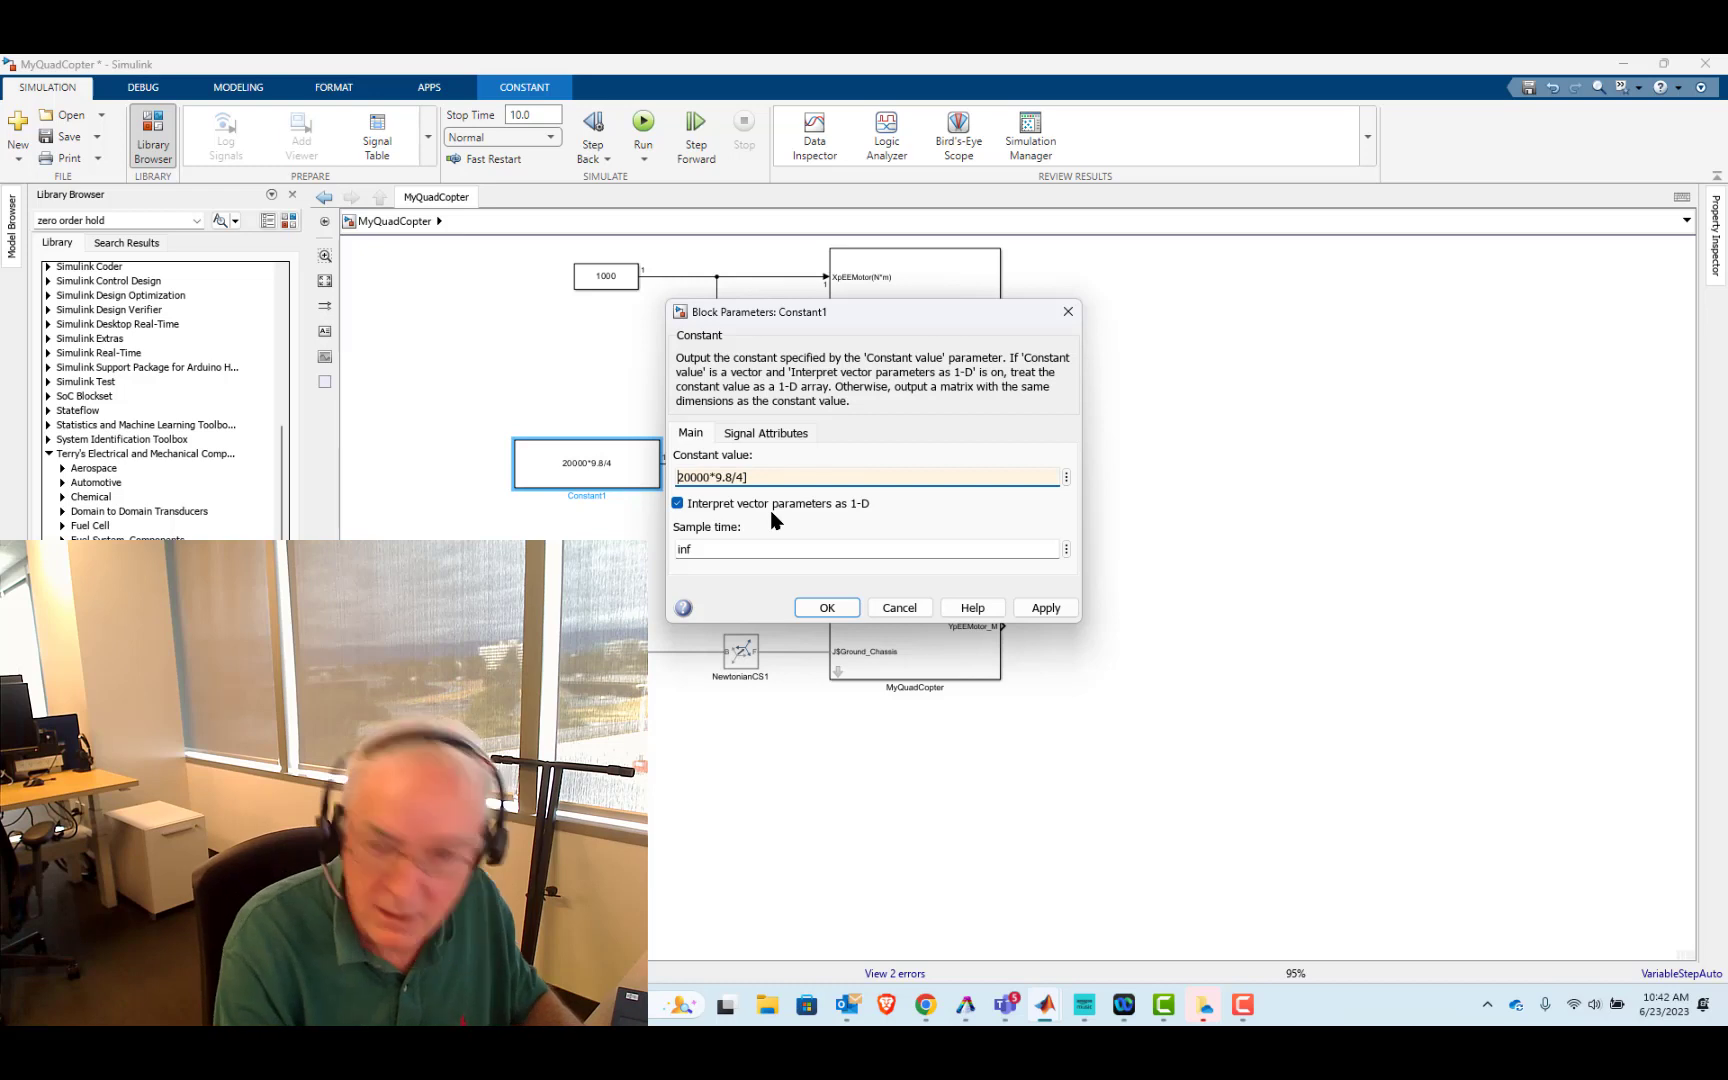
pyautogui.write('[0, 0,')
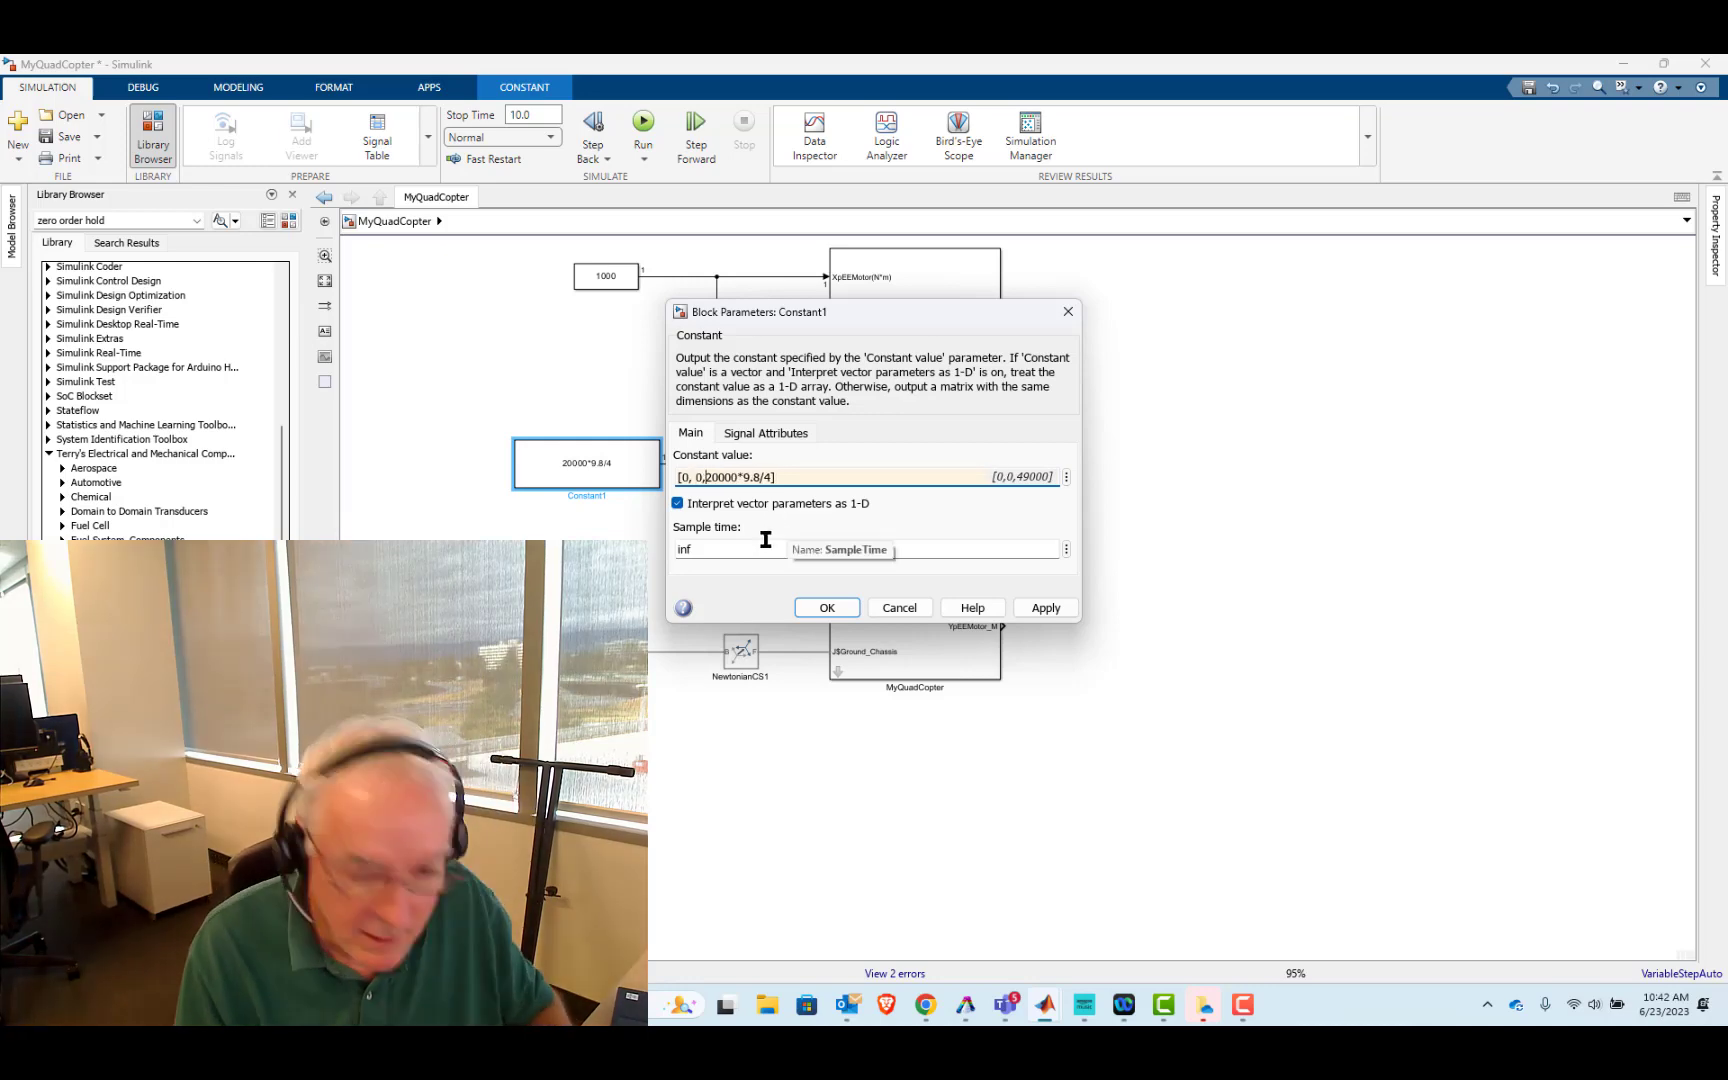
pyautogui.click(826, 607)
pyautogui.click(451, 322)
pyautogui.click(643, 122)
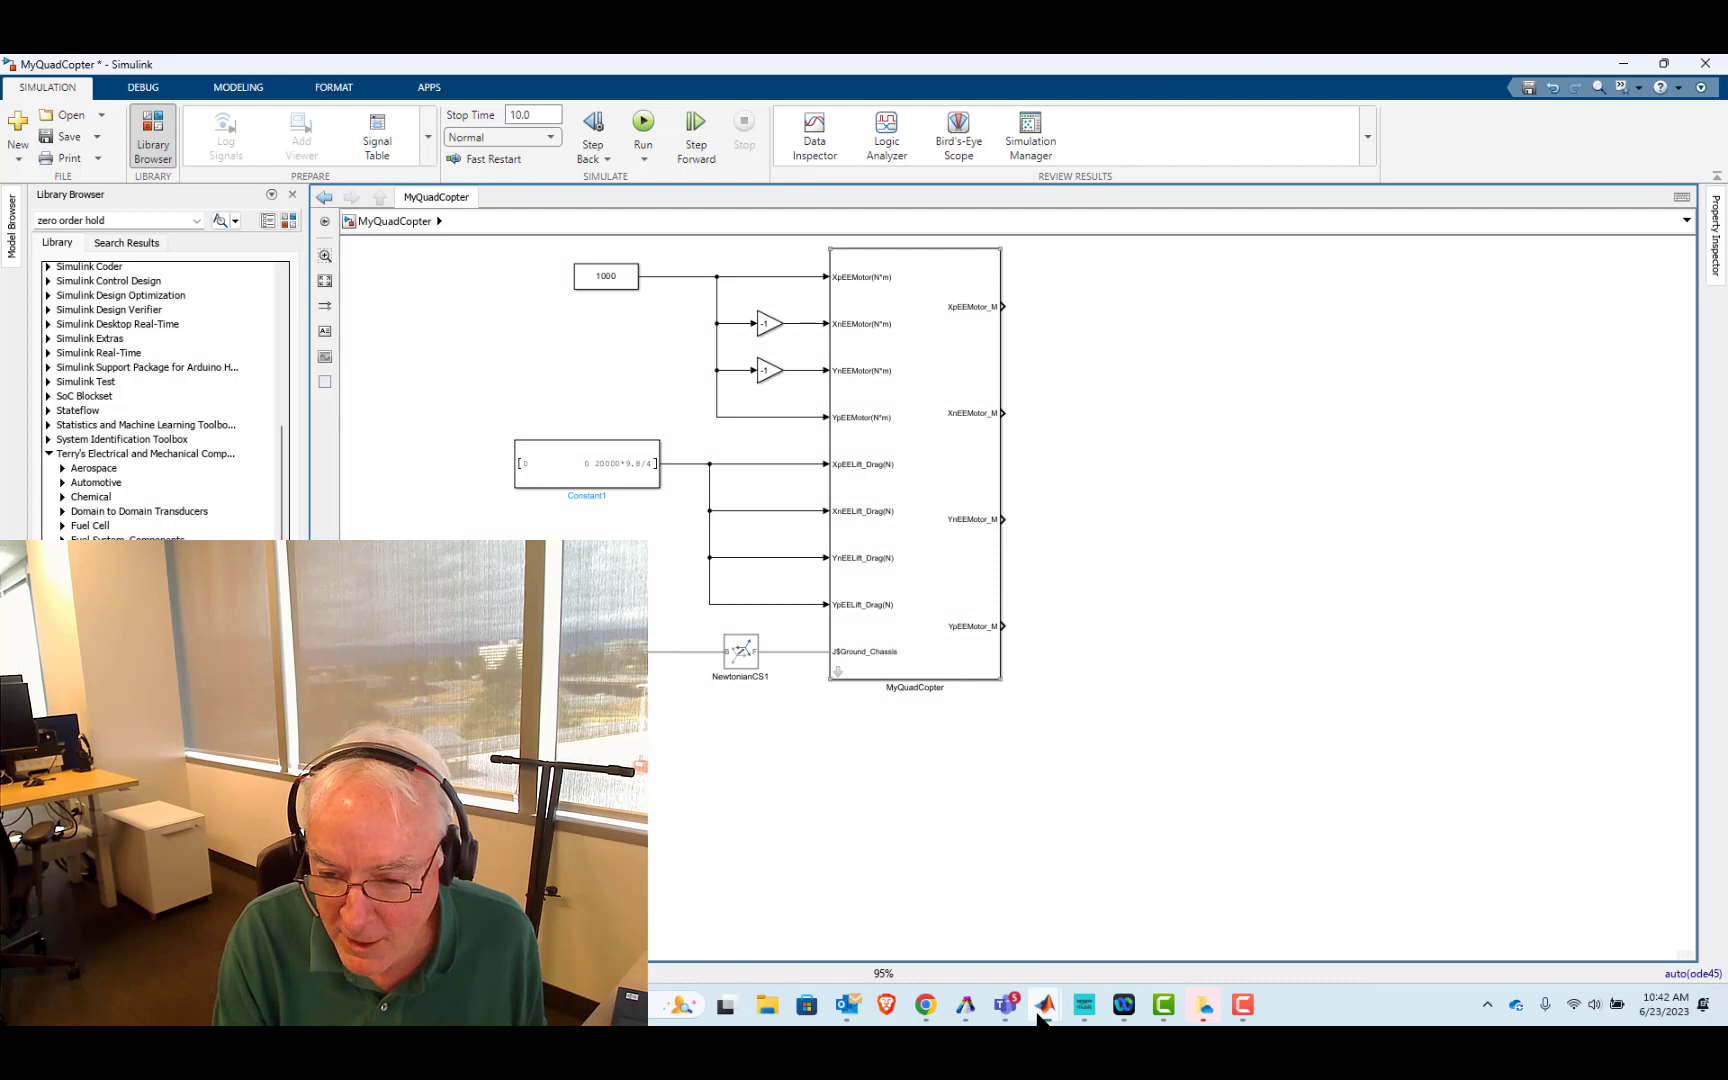
pyautogui.moveTo(1040, 1015)
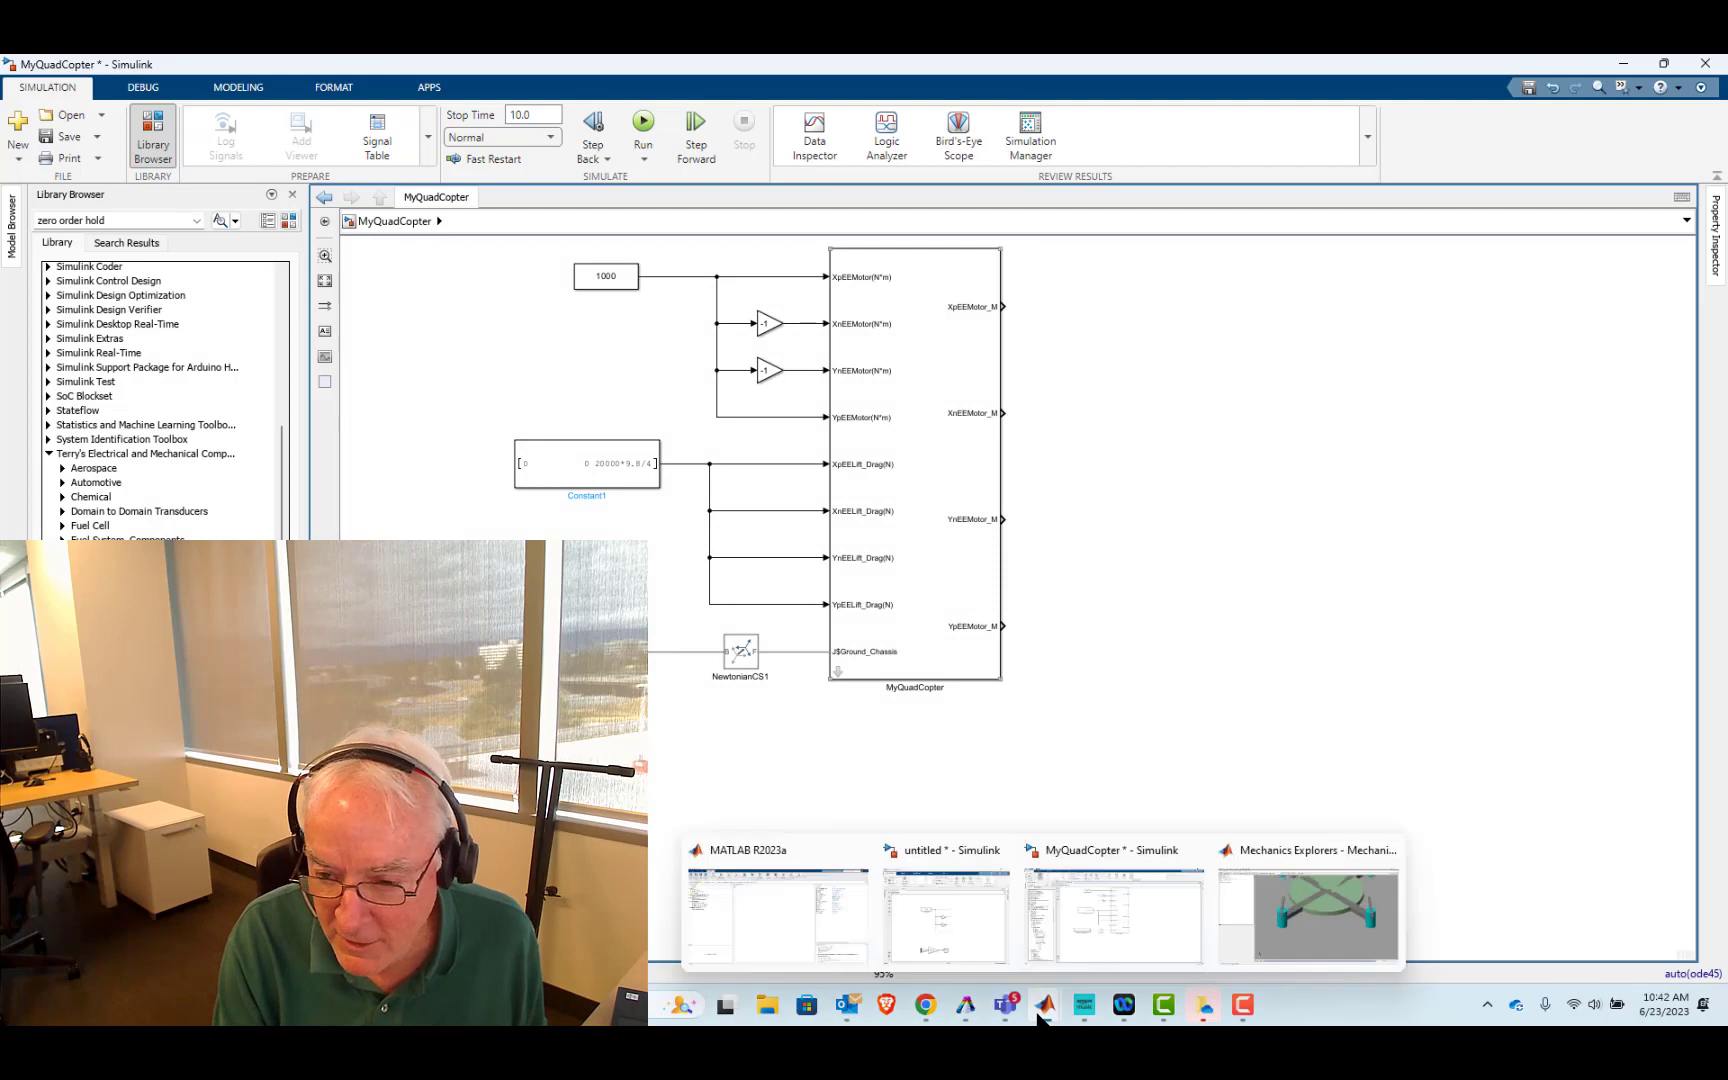
pyautogui.click(1320, 905)
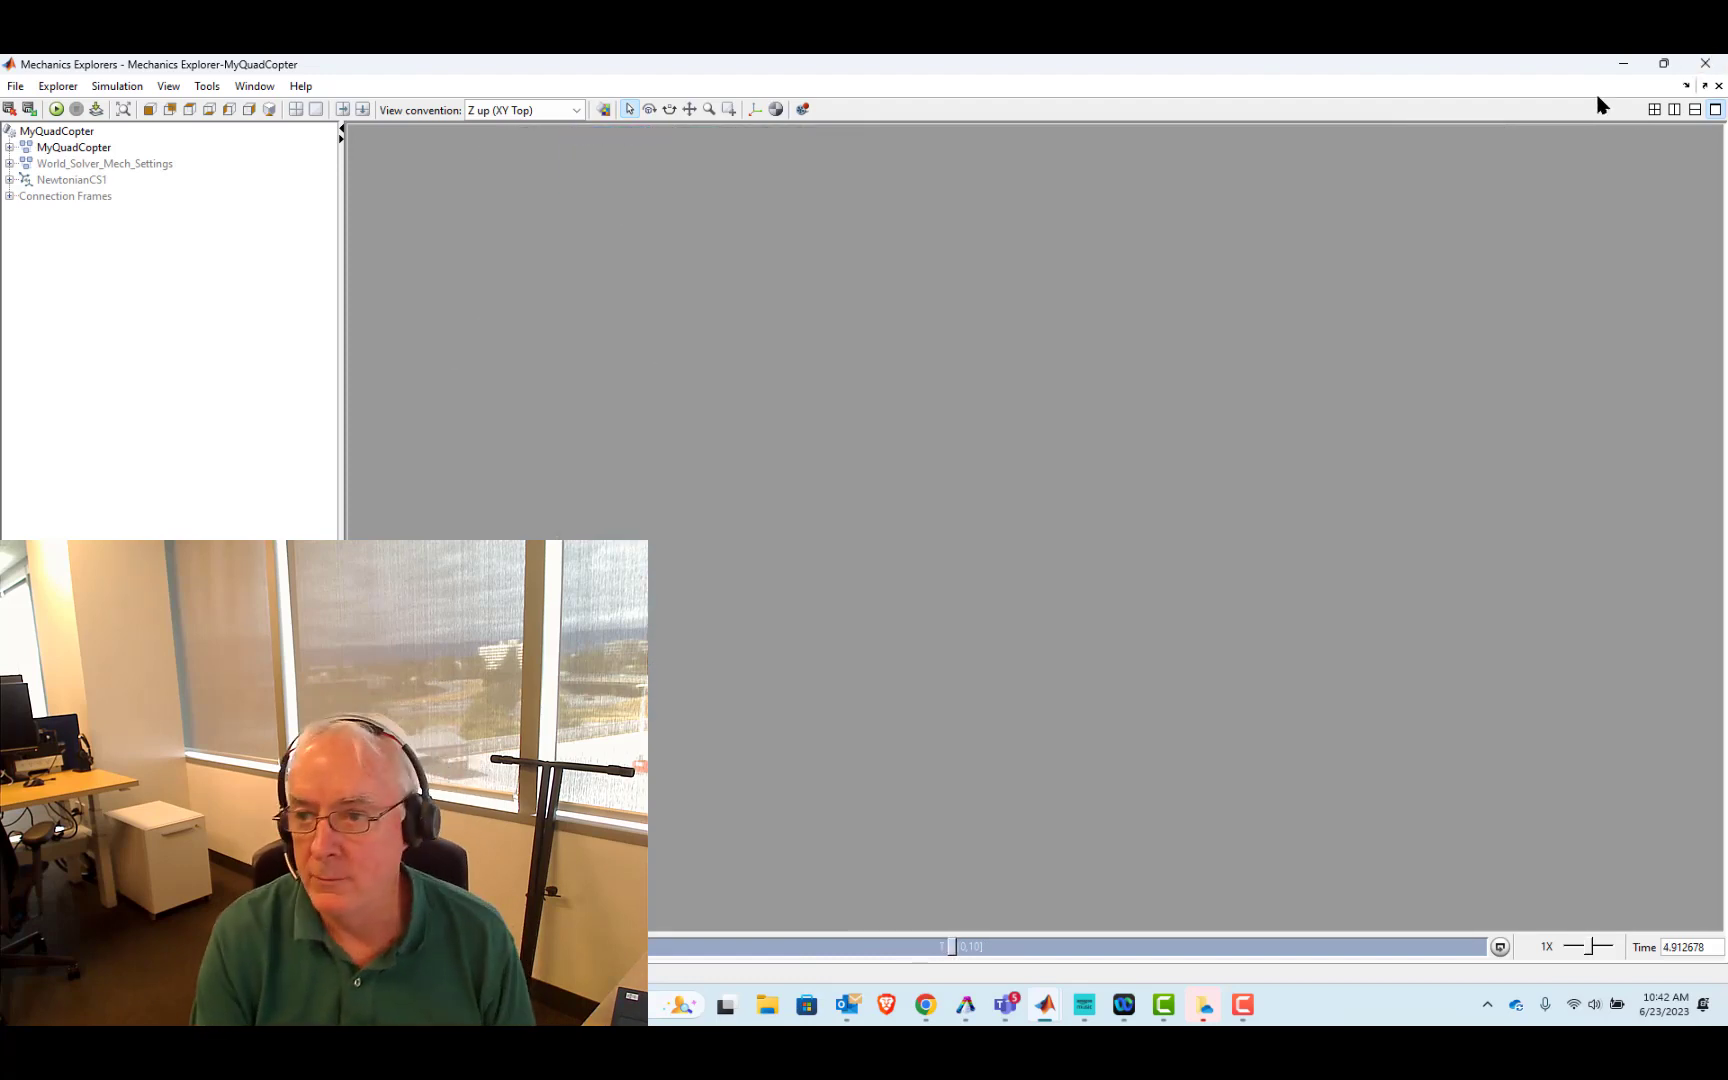
pyautogui.click(1623, 63)
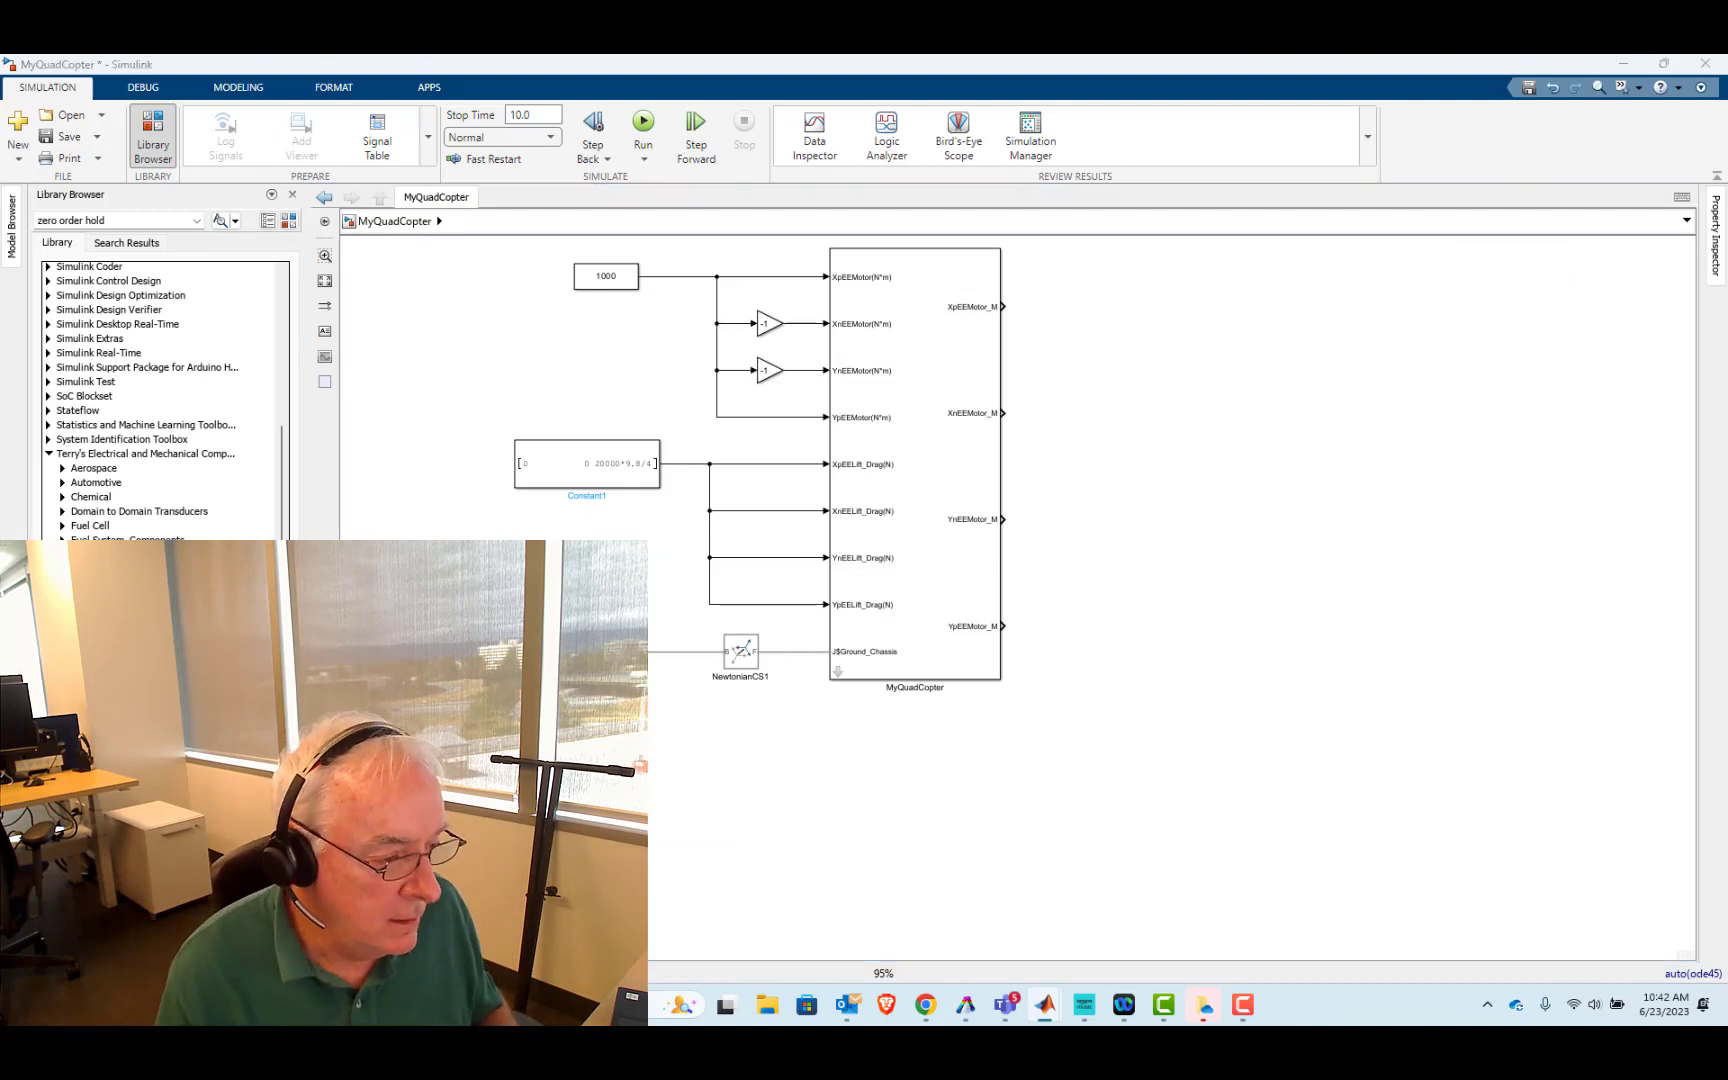
# - Paste the Bus Selector, 60/2/pi Gain and Scope, connect XpEEMotor_M, and plot propeller speed
pyautogui.hotkey('ctrl', 'v')
pyautogui.moveTo(1000, 747); pyautogui.dragTo(1120, 313)
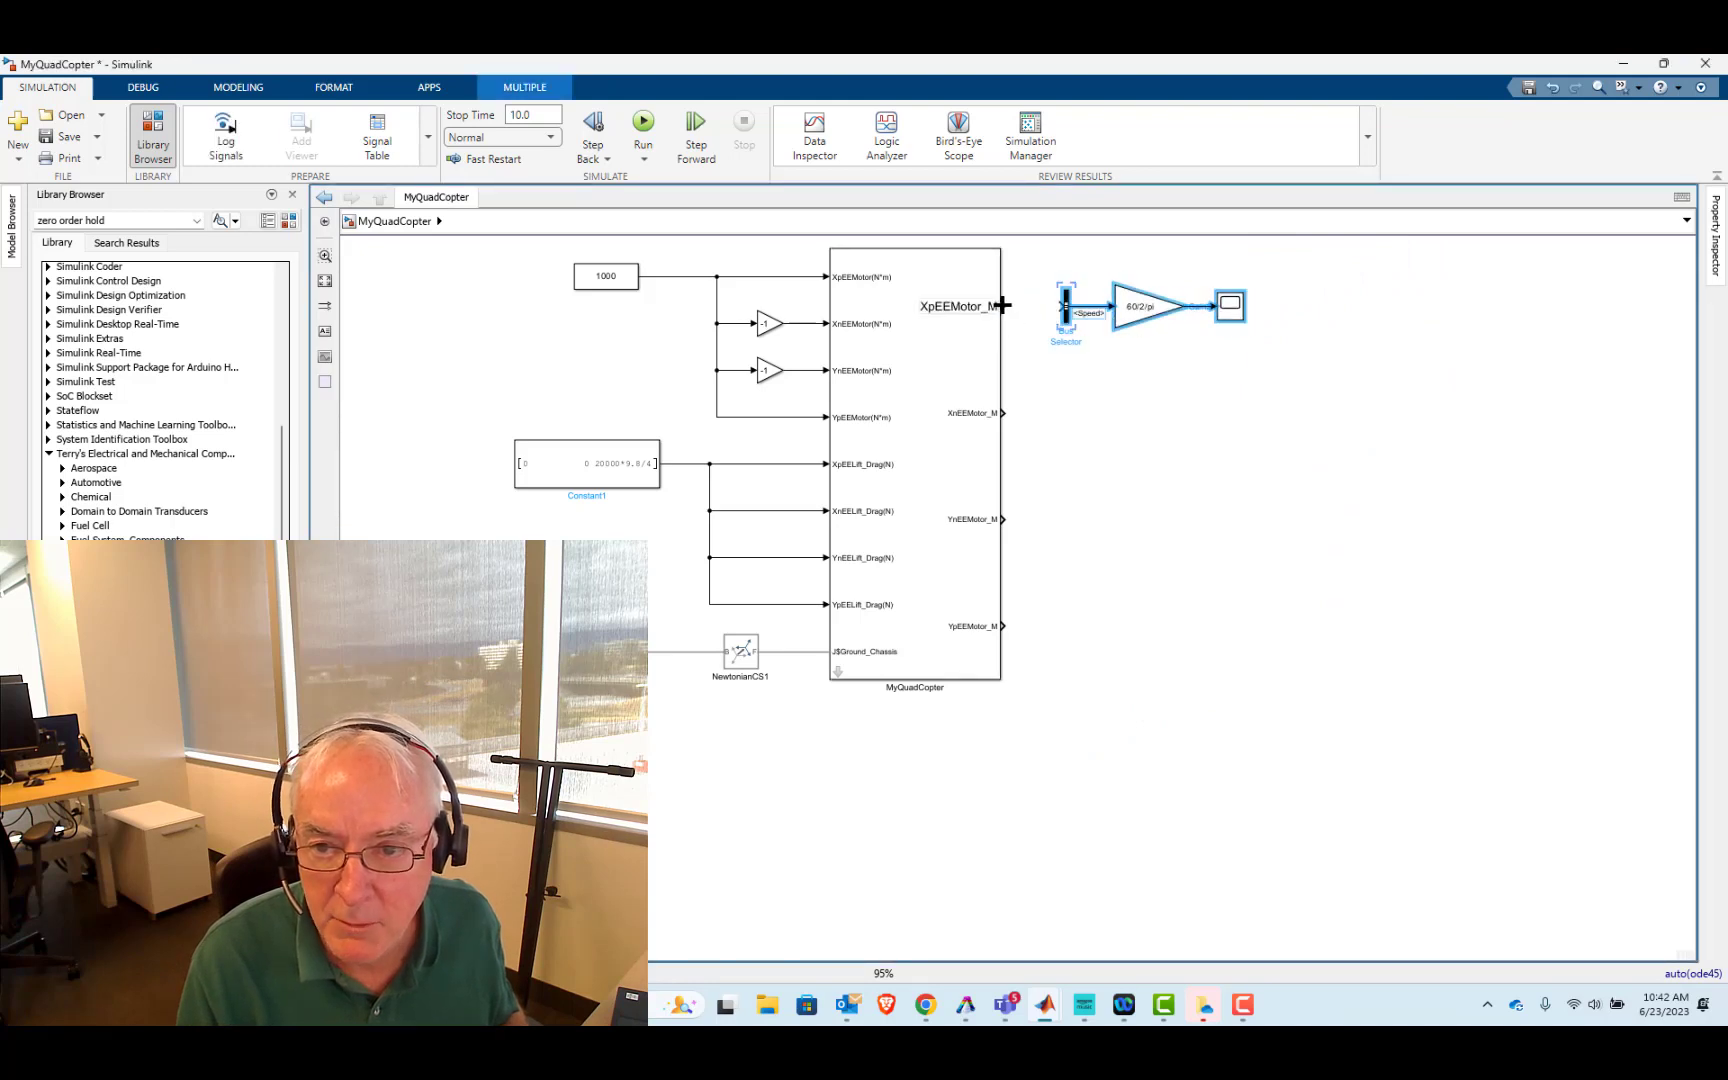
pyautogui.moveTo(1003, 307); pyautogui.dragTo(1064, 307)
pyautogui.click(1240, 322)
pyautogui.doubleClick(1240, 322)
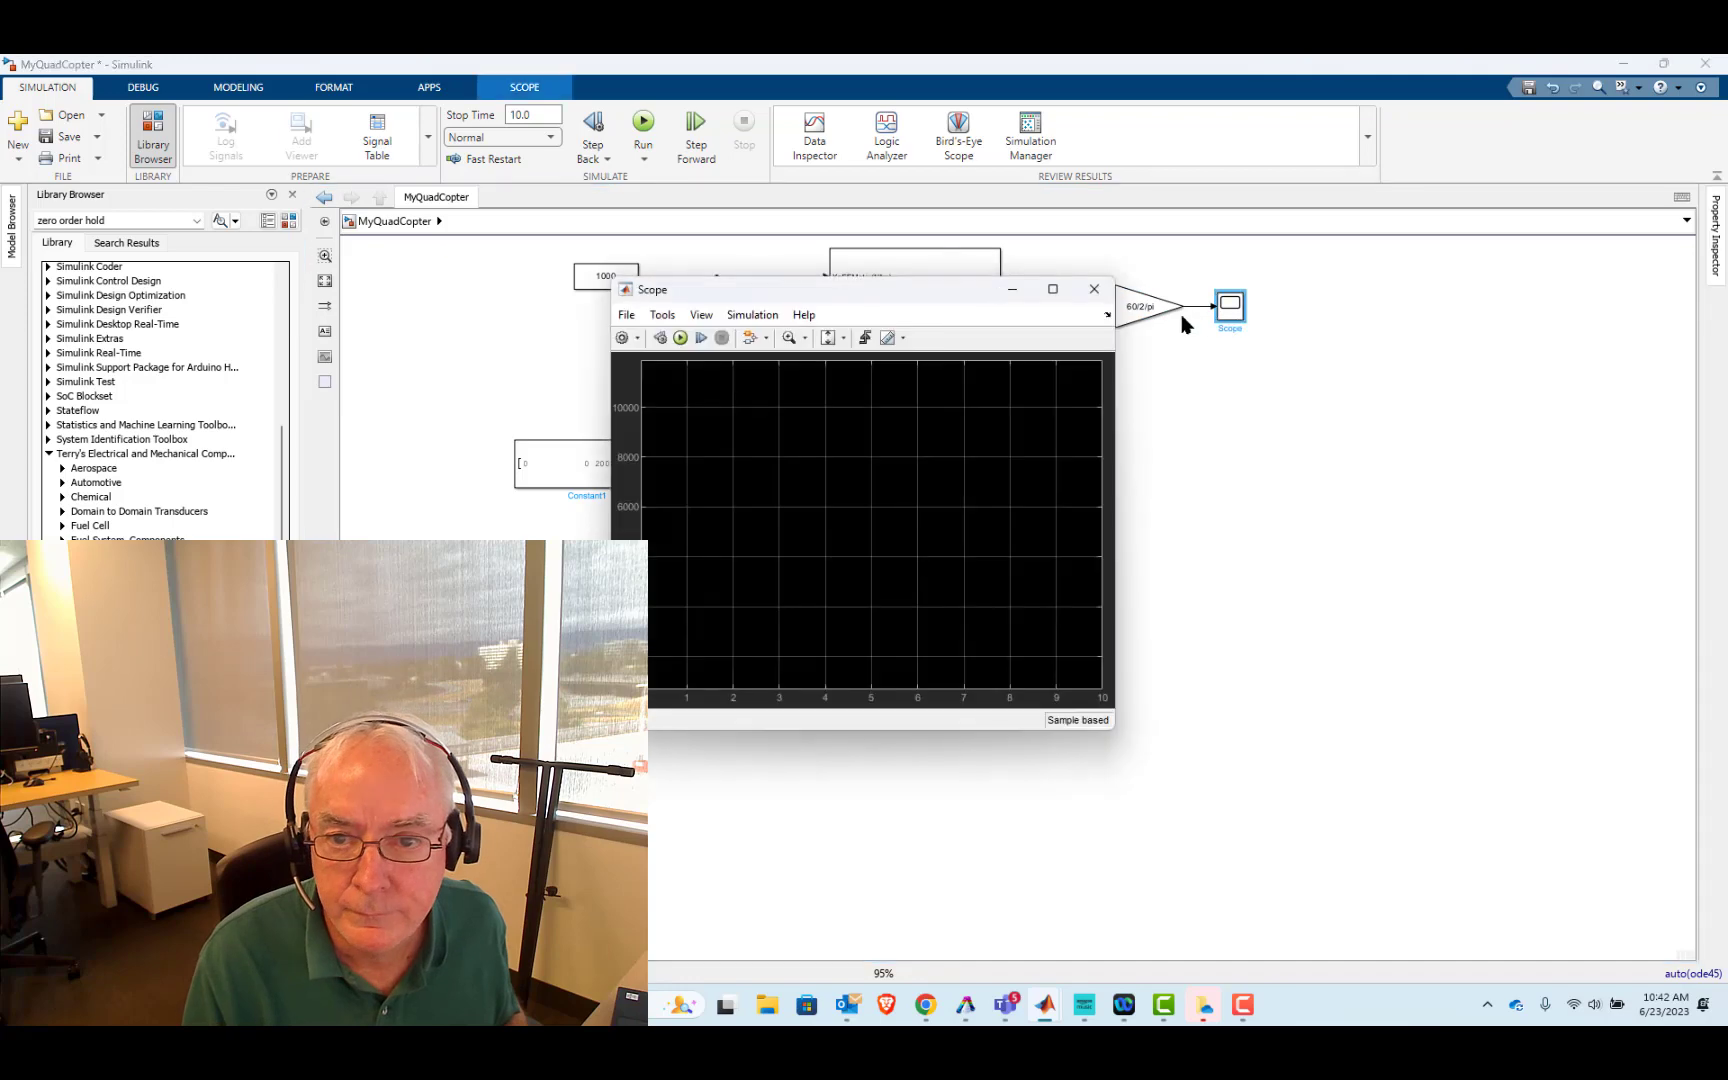
pyautogui.click(681, 340)
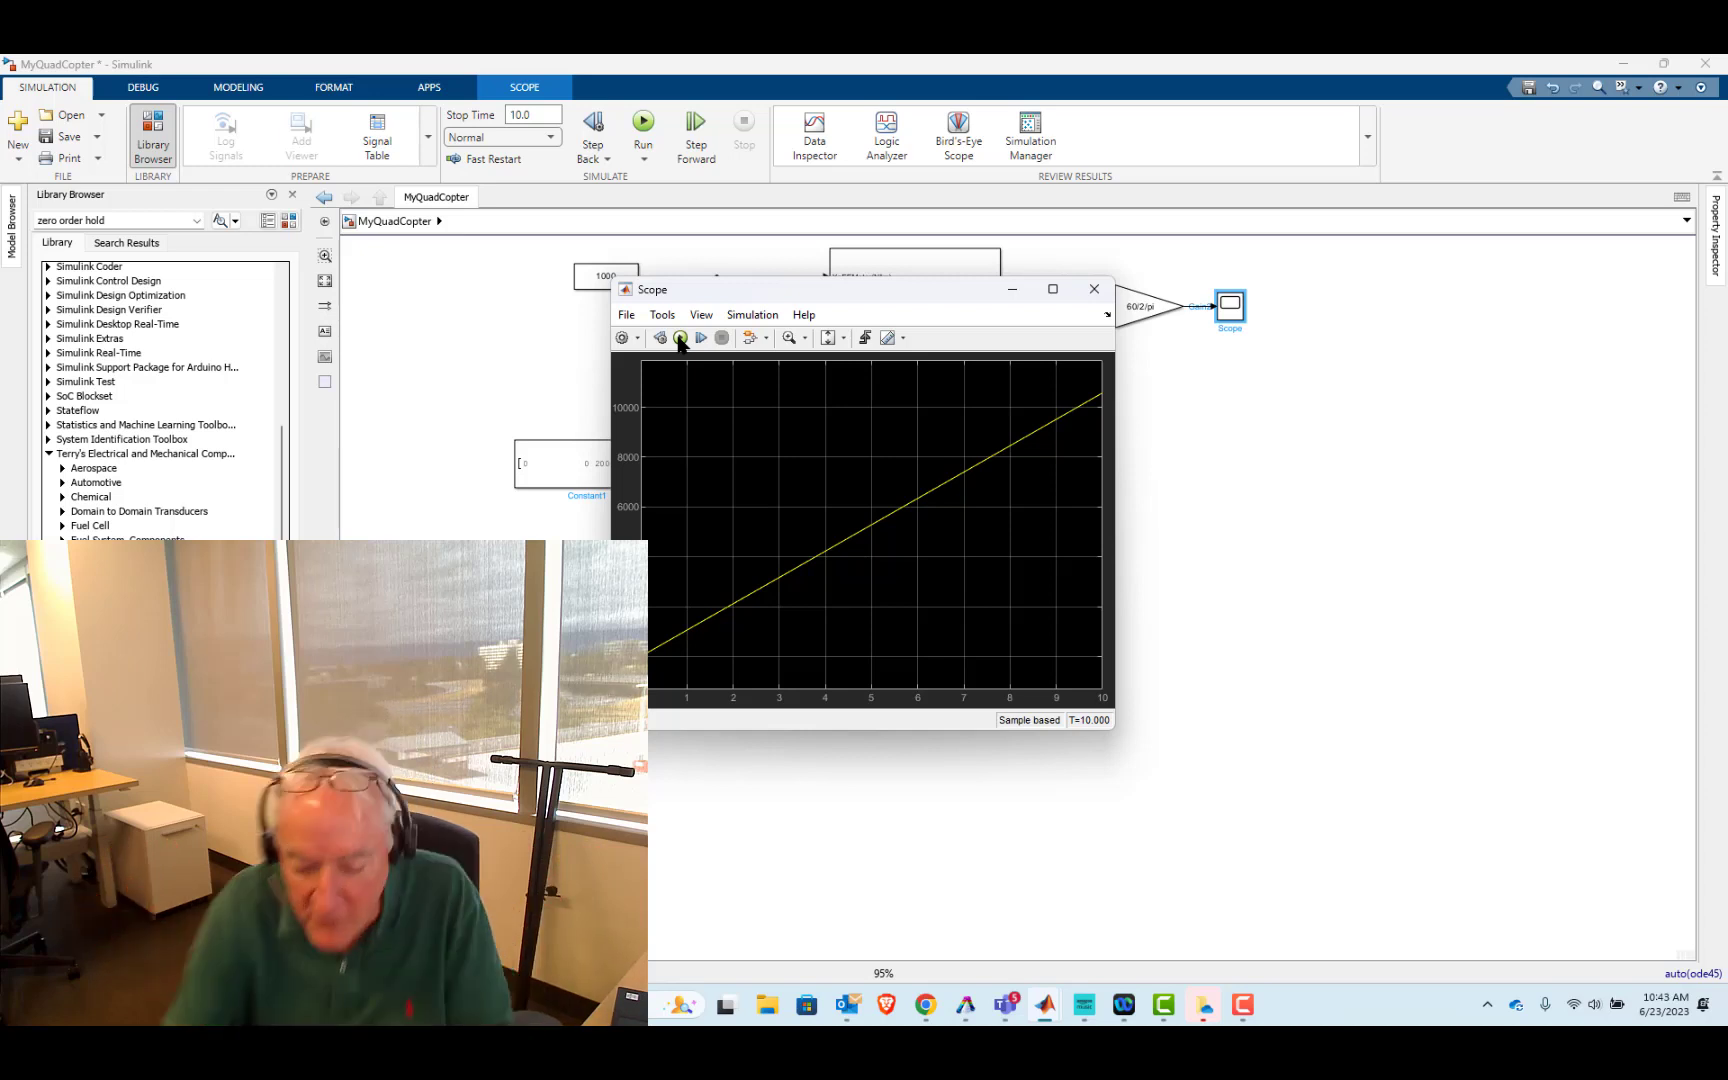
pyautogui.click(1094, 290)
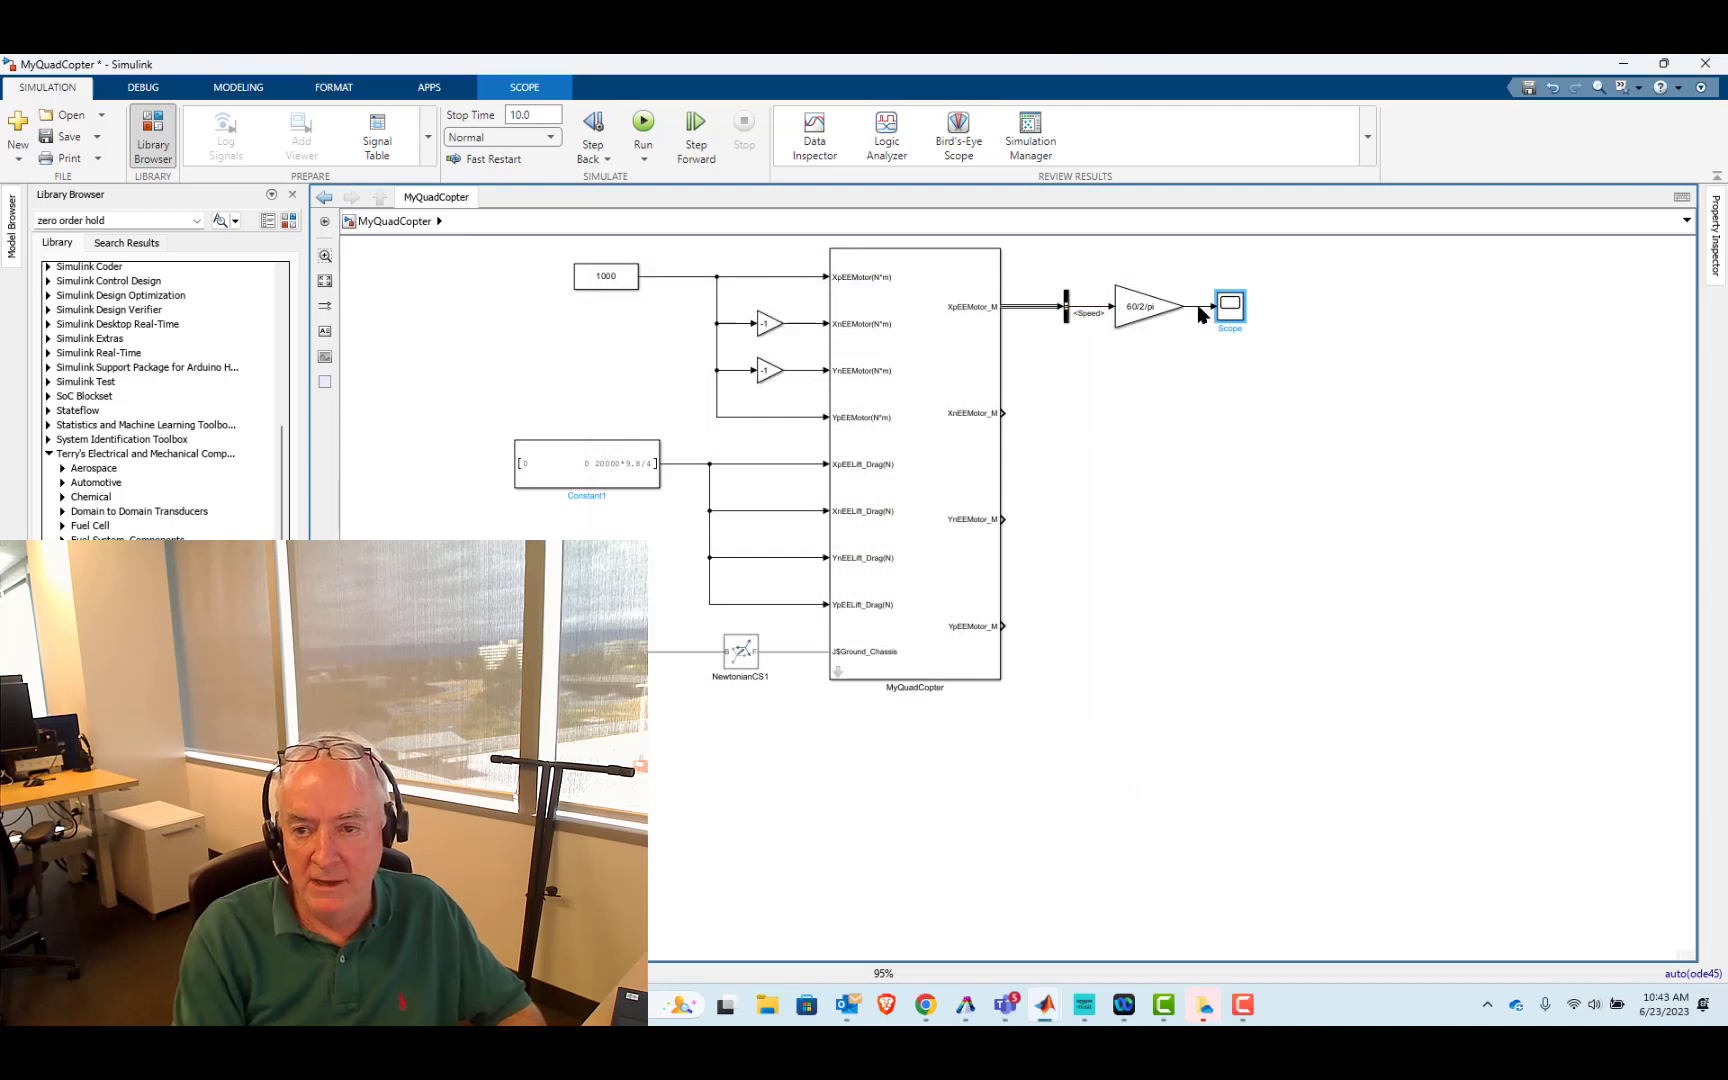
# - Delete a stray unconnected branch line drawn off the speed signal
pyautogui.moveTo(1199, 312); pyautogui.dragTo(1283, 626)
pyautogui.click(1421, 577)
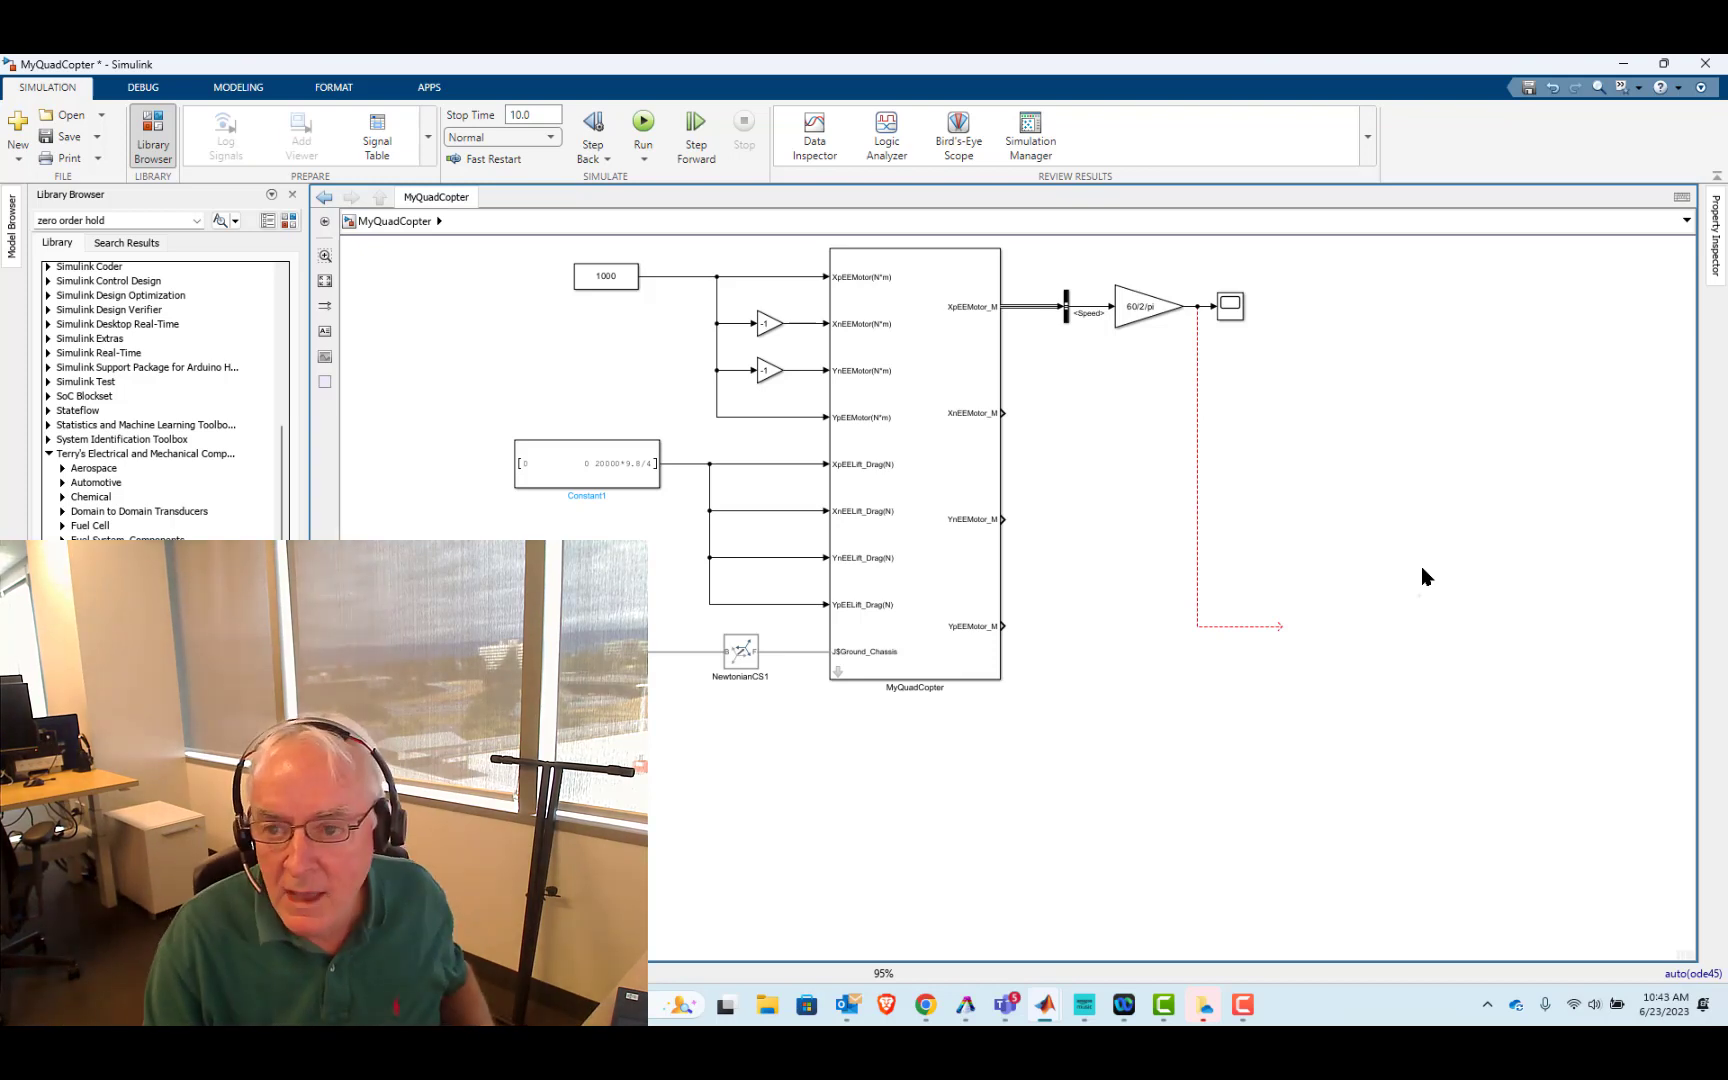
pyautogui.moveTo(1153, 490); pyautogui.dragTo(1373, 686)
pyautogui.press('Delete')
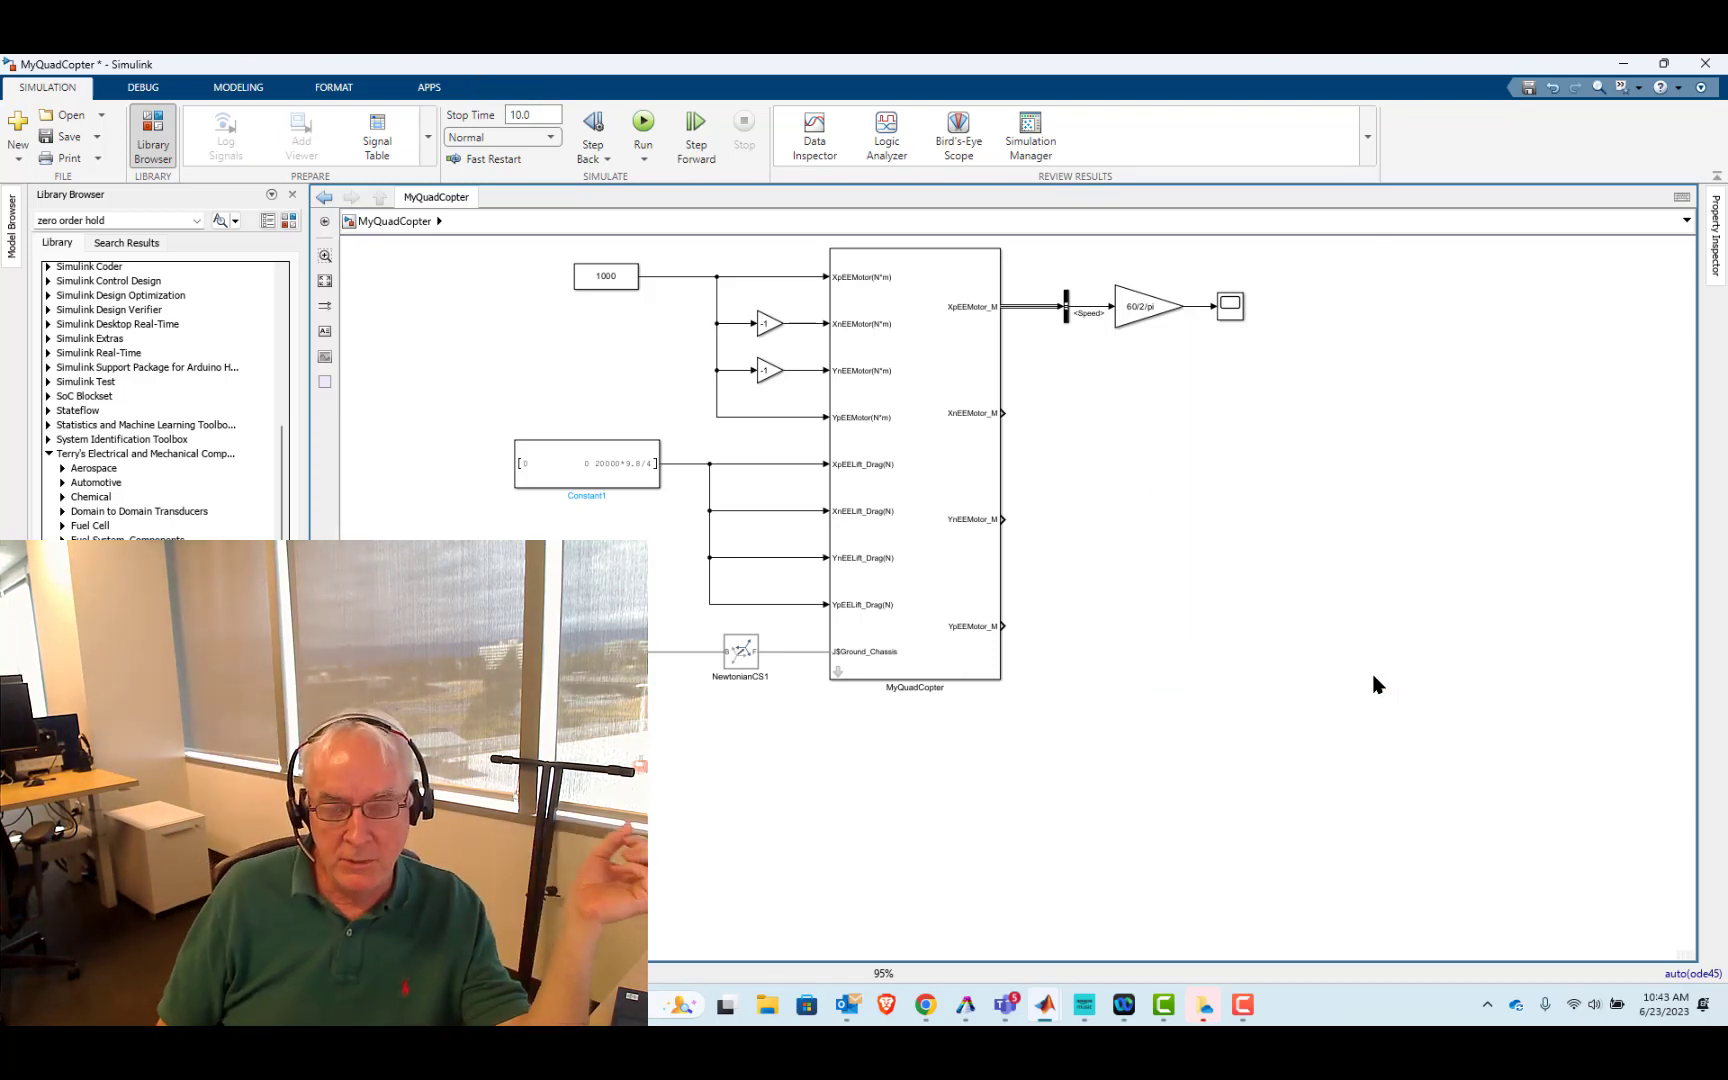